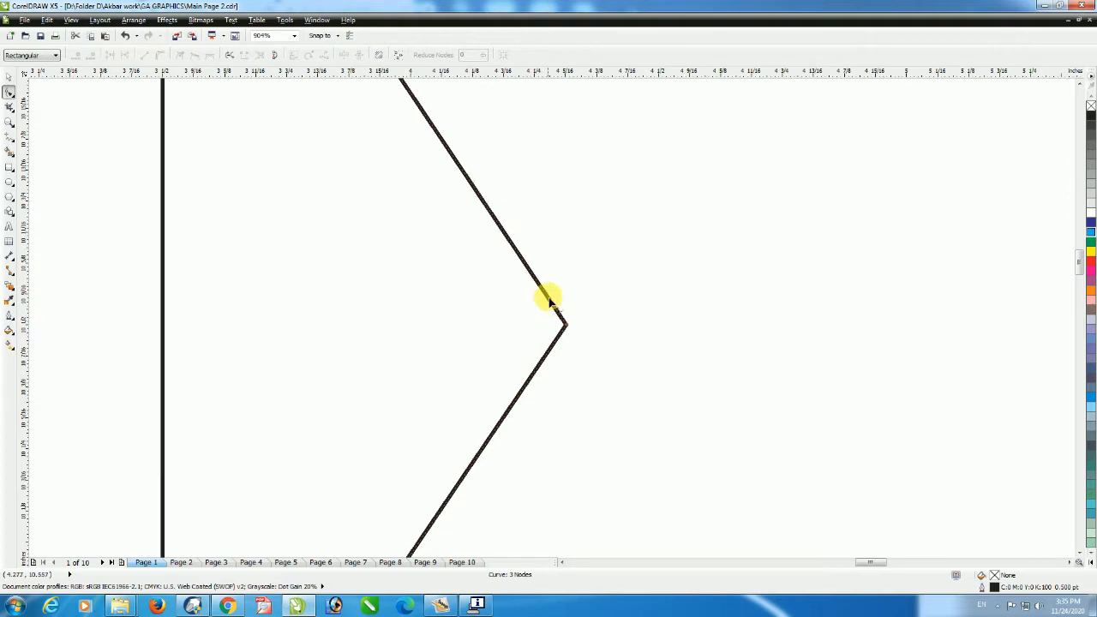
# Step: Add a node on each side of the chevron curve's tip and delete the tip node to make a short flat end
pyautogui.click(546, 300)
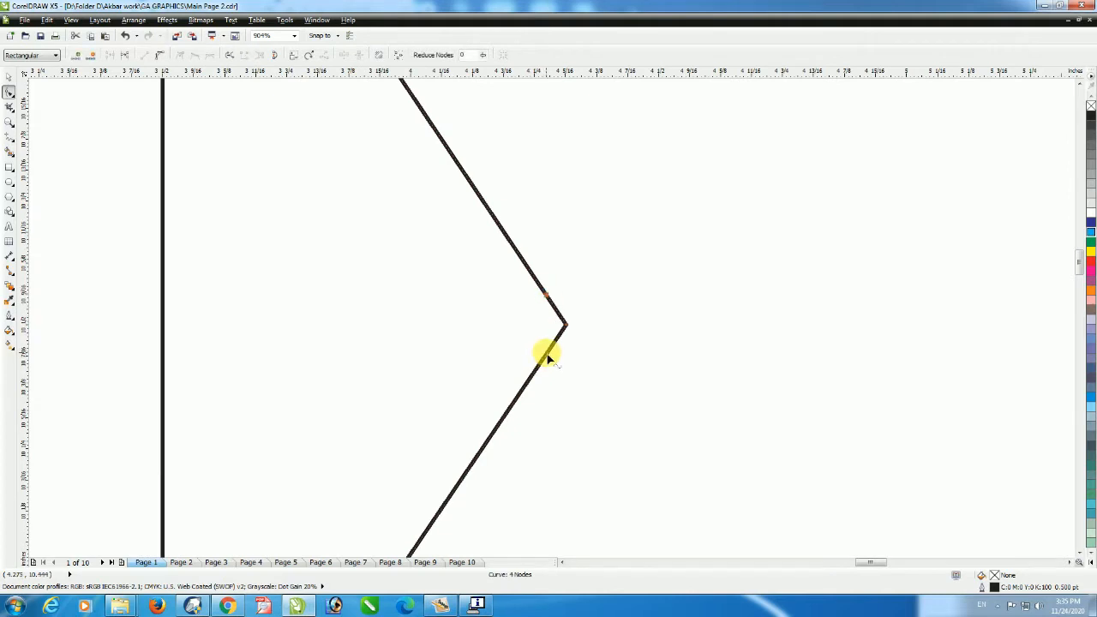
pyautogui.moveTo(578, 311); pyautogui.dragTo(546, 331)
pyautogui.moveTo(544, 292); pyautogui.dragTo(599, 389)
pyautogui.hotkey('ctrl', 'z')
pyautogui.moveTo(601, 242); pyautogui.dragTo(537, 393)
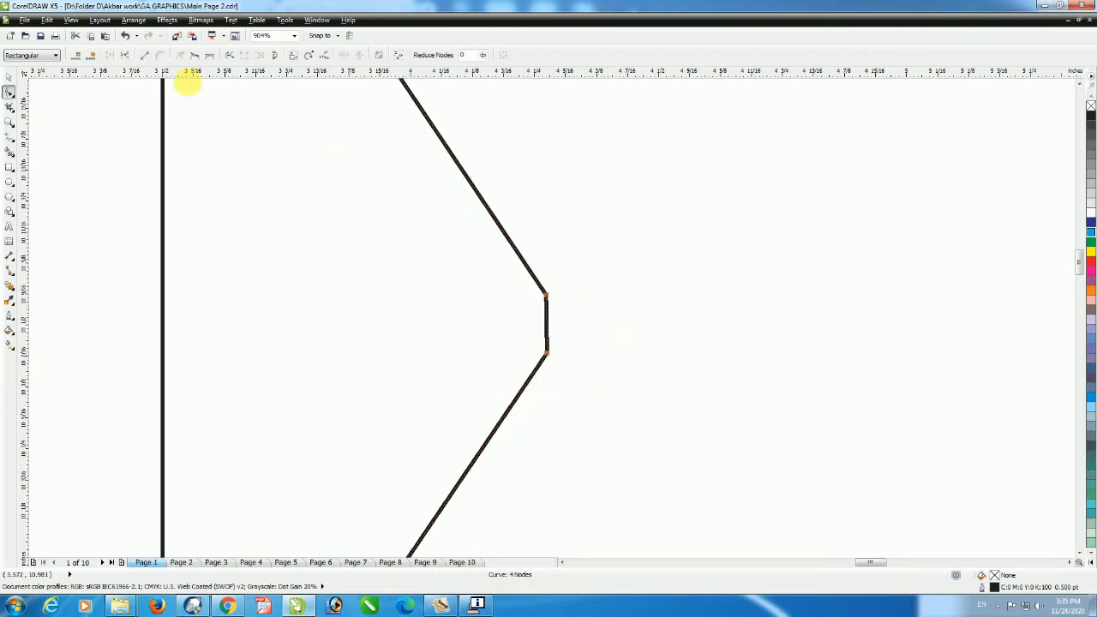
# Step: Bend the short segment at the chevron's tip outward into a smooth curve to round the corner
pyautogui.moveTo(546, 324); pyautogui.dragTo(556, 332)
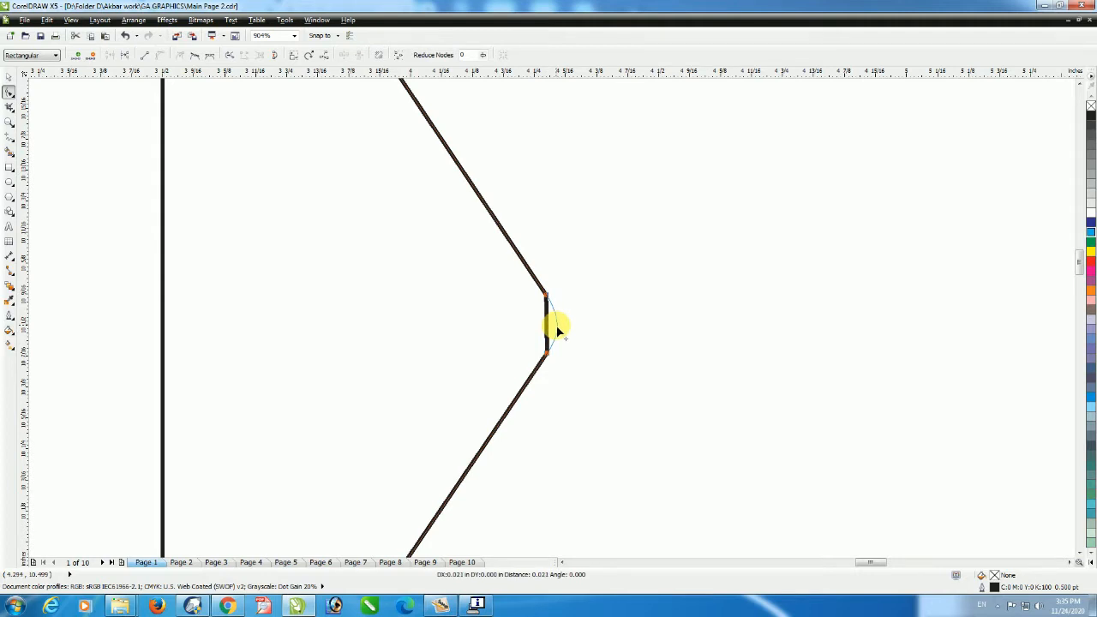
pyautogui.moveTo(558, 331); pyautogui.dragTo(559, 331)
pyautogui.press('space')
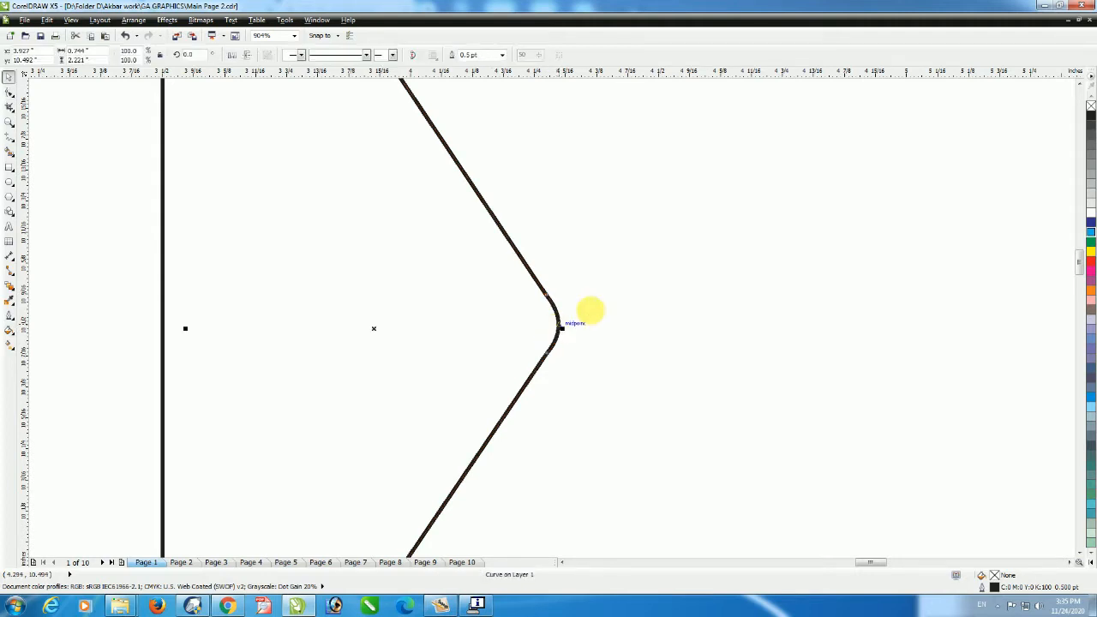
pyautogui.click(601, 278)
# Step: Place a horizontally mirrored copy of the rounded chevron curve at the right end of the rectangle
pyautogui.scroll(-2, 560, 327)
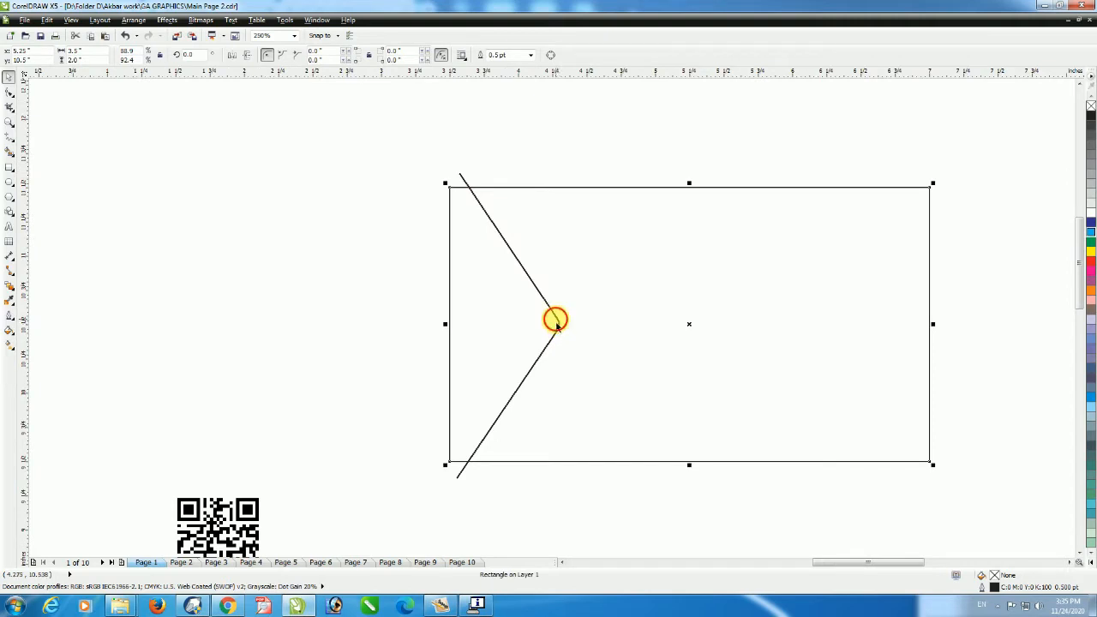
pyautogui.click(555, 321)
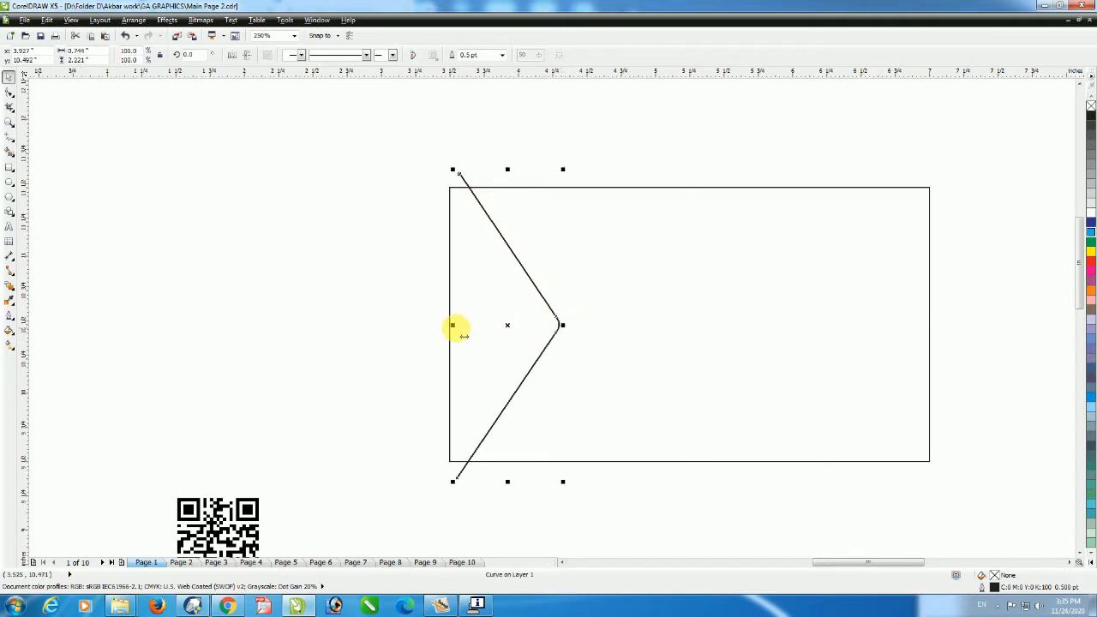
pyautogui.moveTo(453, 326); pyautogui.dragTo(865, 316)
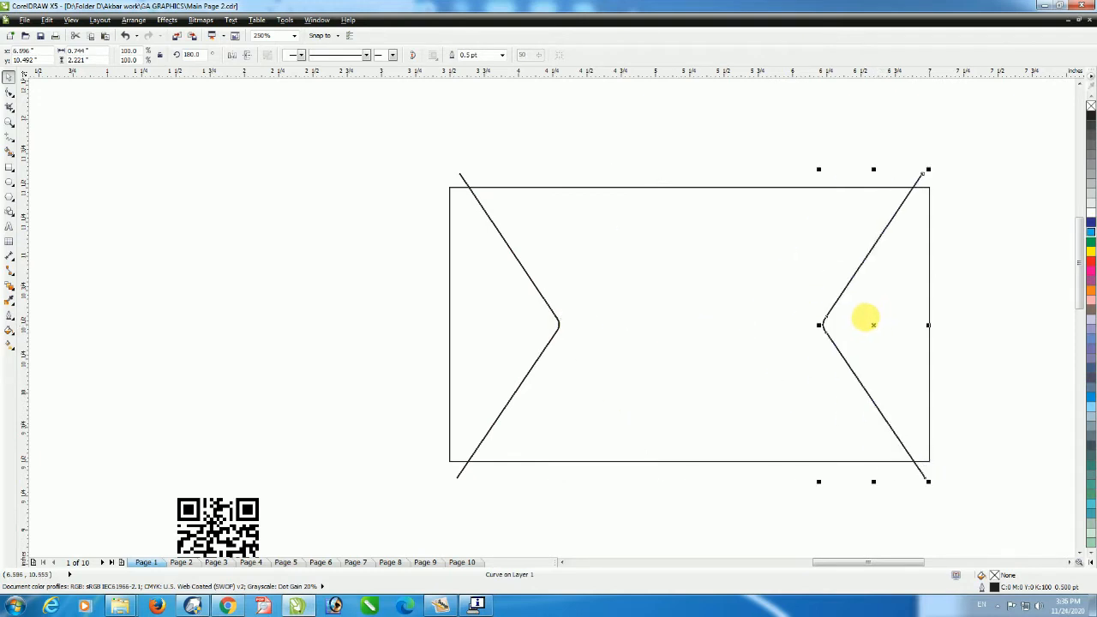
# Step: Move the six colour swatches closer to the page, directly above the company icons and text
pyautogui.scroll(-2, 487, 303)
pyautogui.scroll(-1, 510, 255)
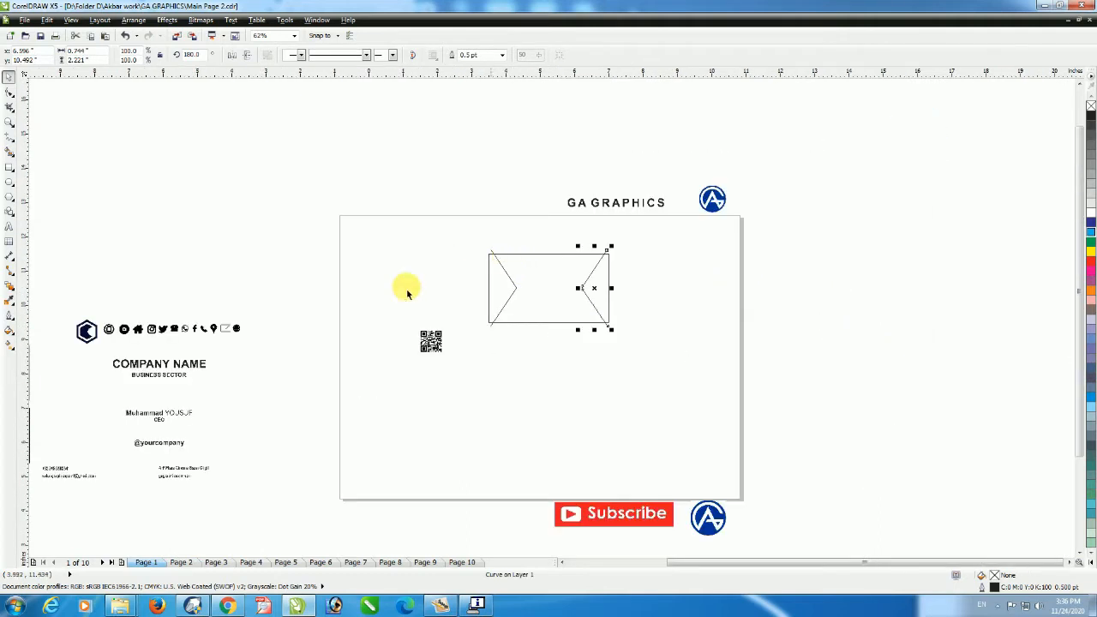
pyautogui.scroll(-1, 338, 293)
pyautogui.press('F2')
pyautogui.moveTo(239, 206); pyautogui.dragTo(413, 487)
pyautogui.moveTo(329, 252); pyautogui.dragTo(117, 380)
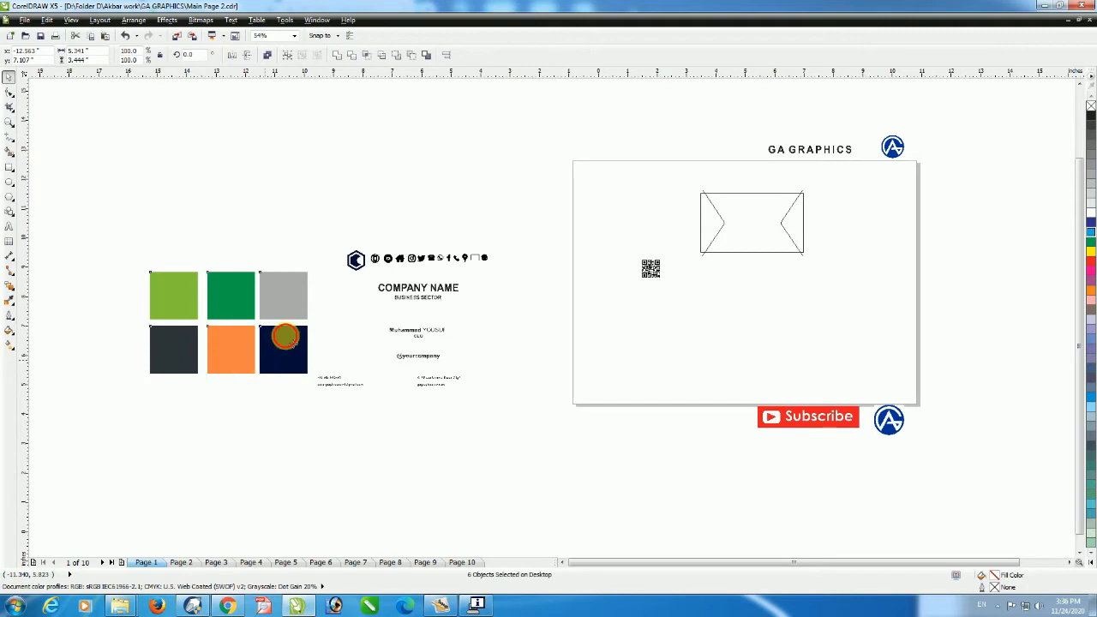
pyautogui.moveTo(282, 335); pyautogui.dragTo(522, 180)
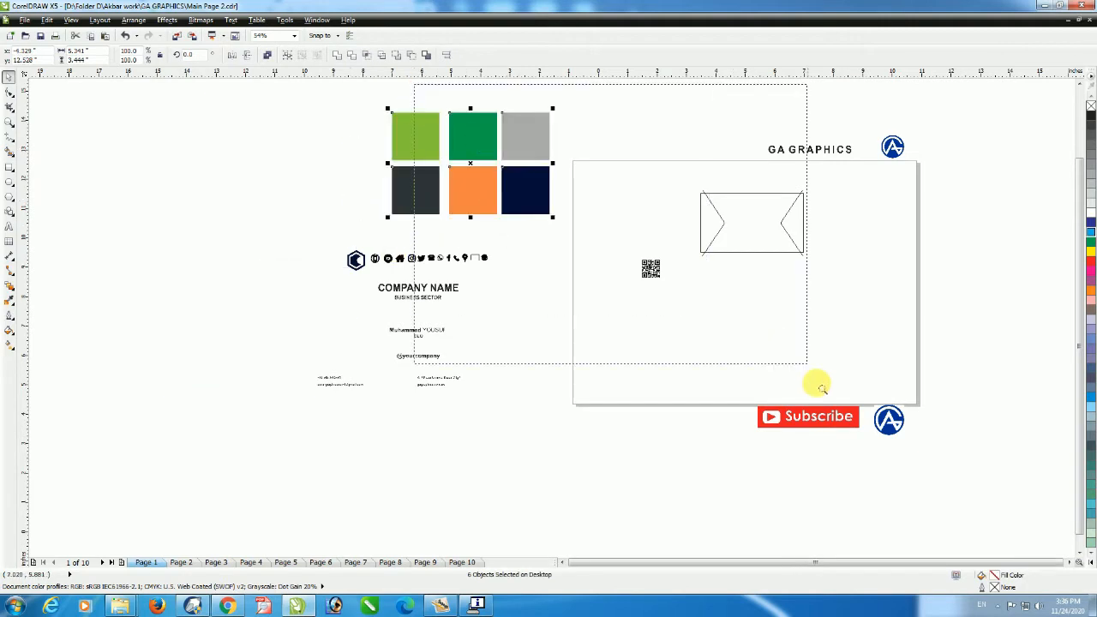
pyautogui.scroll(1, 788, 354)
pyautogui.click(729, 323)
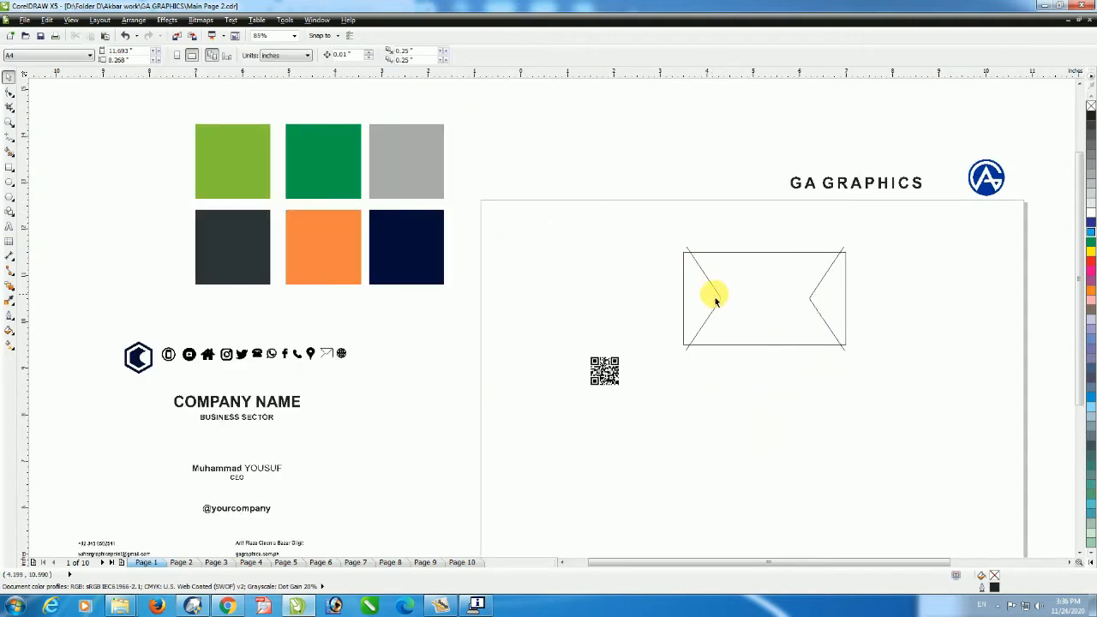
# Step: Stretch the left chevron curve horizontally toward the rectangle's centre to about 115.5% of its width
pyautogui.moveTo(660, 239); pyautogui.dragTo(806, 396)
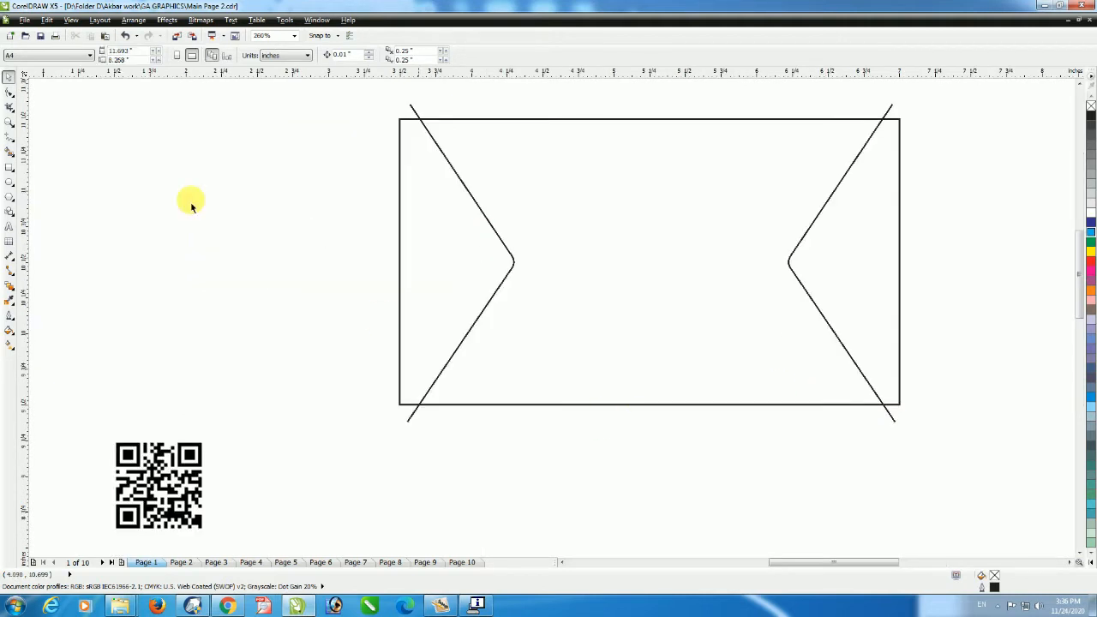
pyautogui.click(512, 256)
pyautogui.moveTo(518, 264); pyautogui.dragTo(540, 277)
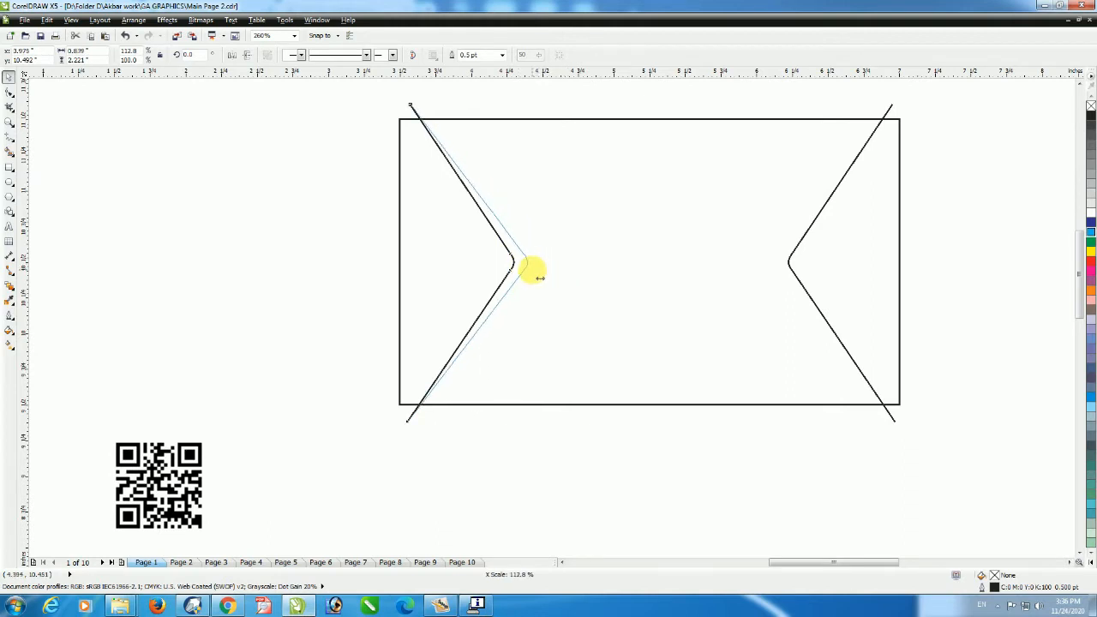
pyautogui.moveTo(541, 278); pyautogui.dragTo(543, 276)
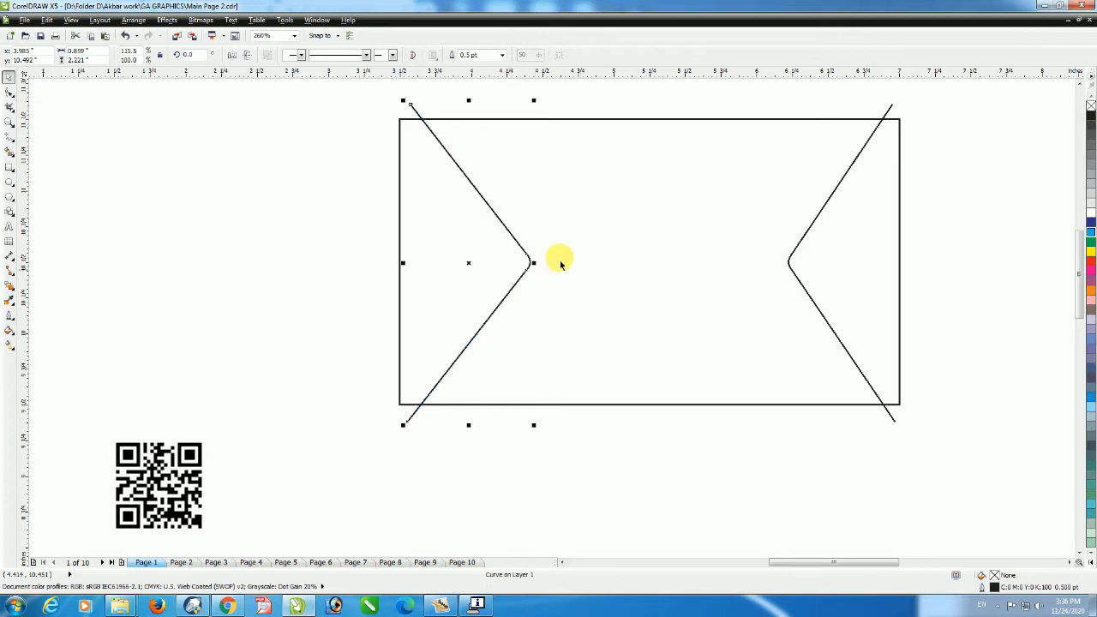
# Step: Delete the mirrored chevron curve at the right end of the rectangle
pyautogui.click(788, 268)
pyautogui.press('Delete')
pyautogui.hotkey('ctrl', 'z')
pyautogui.moveTo(768, 95); pyautogui.dragTo(1010, 465)
pyautogui.press('Delete')
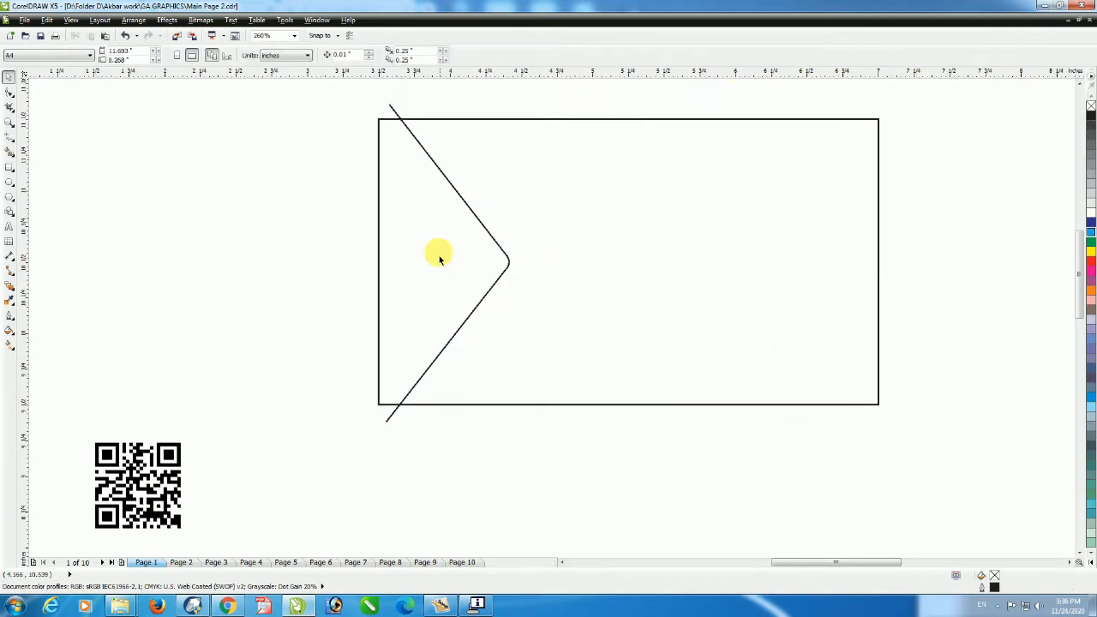
# Step: Duplicate the widened left chevron curve, mirror the copy horizontally and shift it toward the rectangle's right edge
pyautogui.click(491, 245)
pyautogui.moveTo(505, 235); pyautogui.dragTo(828, 232)
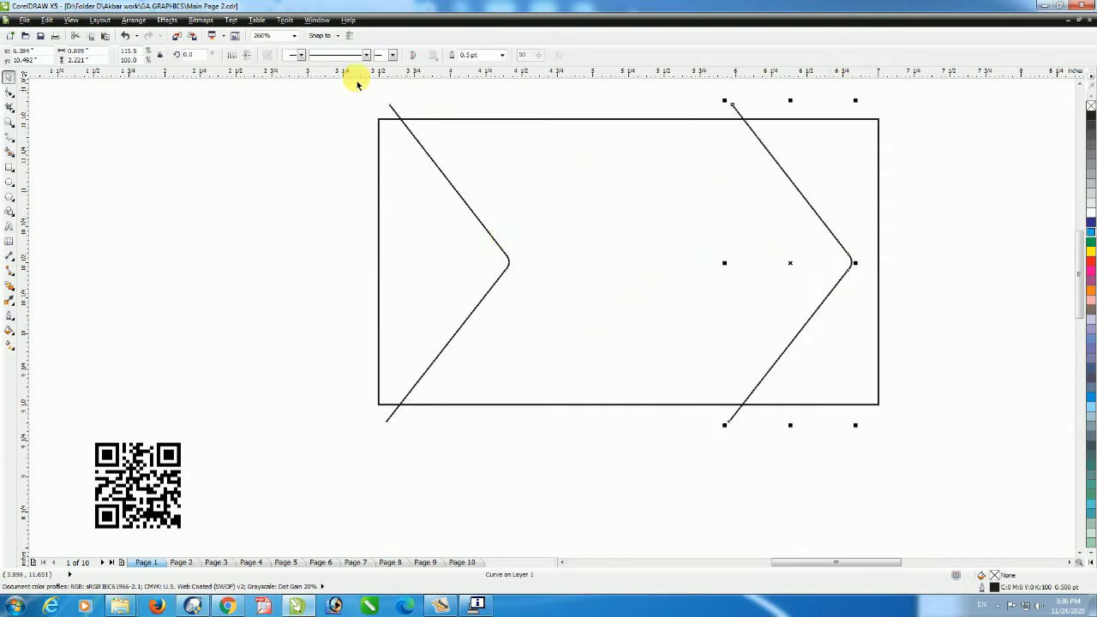
pyautogui.click(232, 56)
pyautogui.click(602, 161)
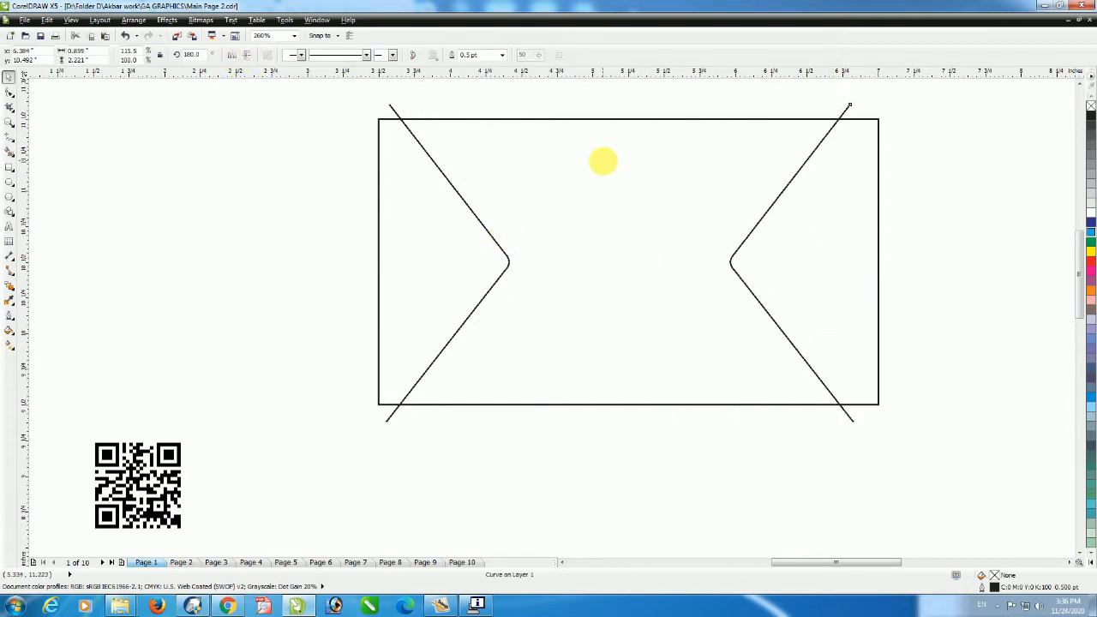
pyautogui.press('Right')
pyautogui.press('Right')
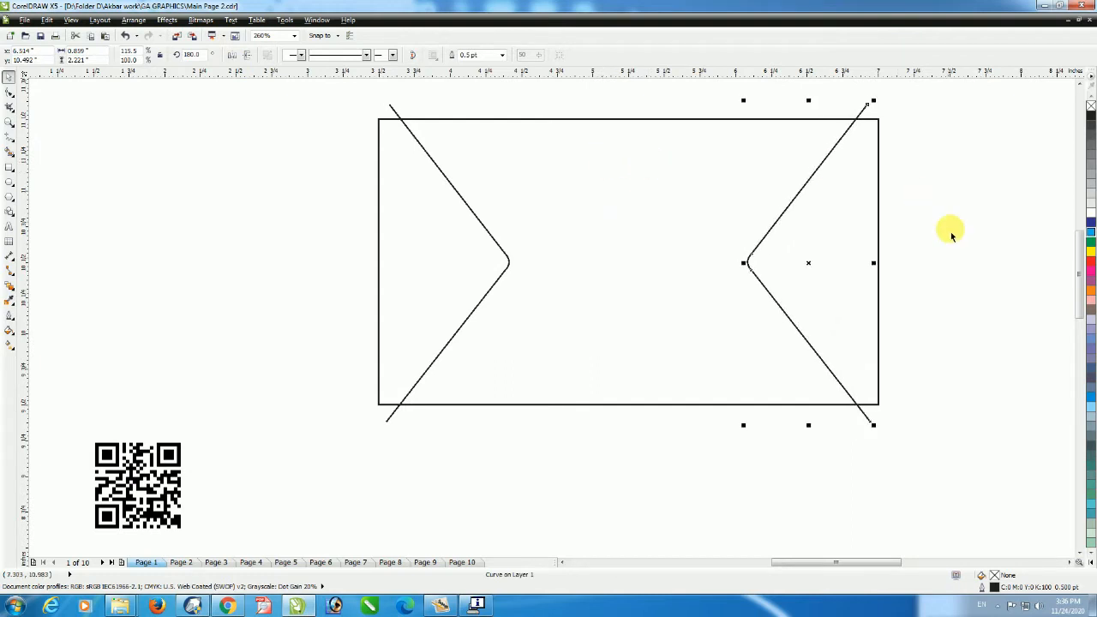
pyautogui.click(600, 269)
pyautogui.scroll(-2, 600, 269)
pyautogui.moveTo(486, 202); pyautogui.dragTo(644, 361)
pyautogui.click(9, 137)
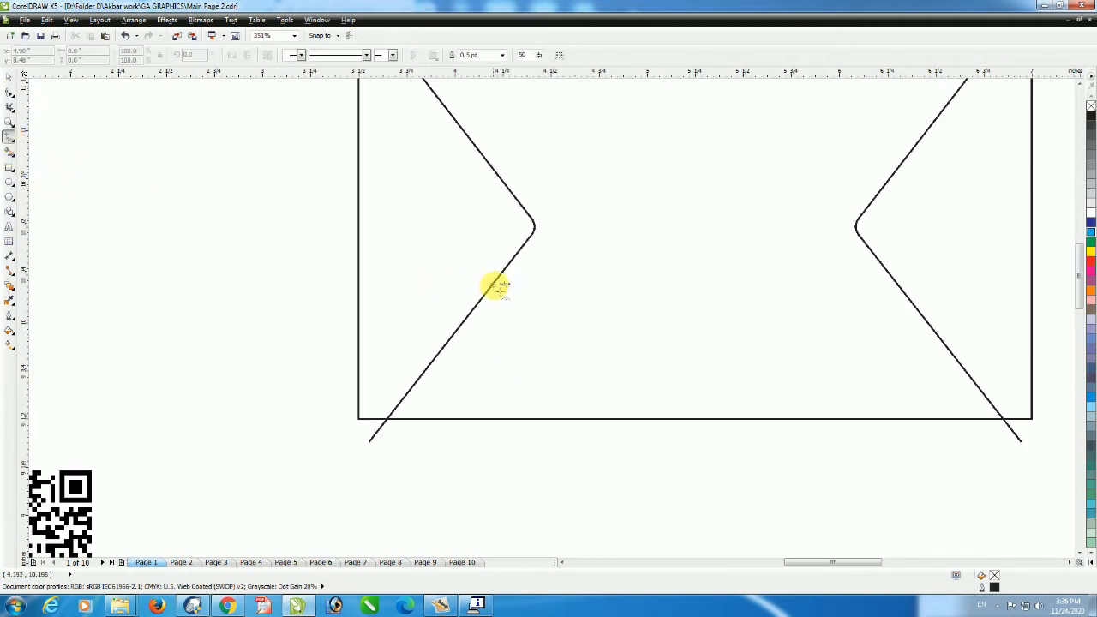
pyautogui.press('space')
pyautogui.scroll(-3, 502, 225)
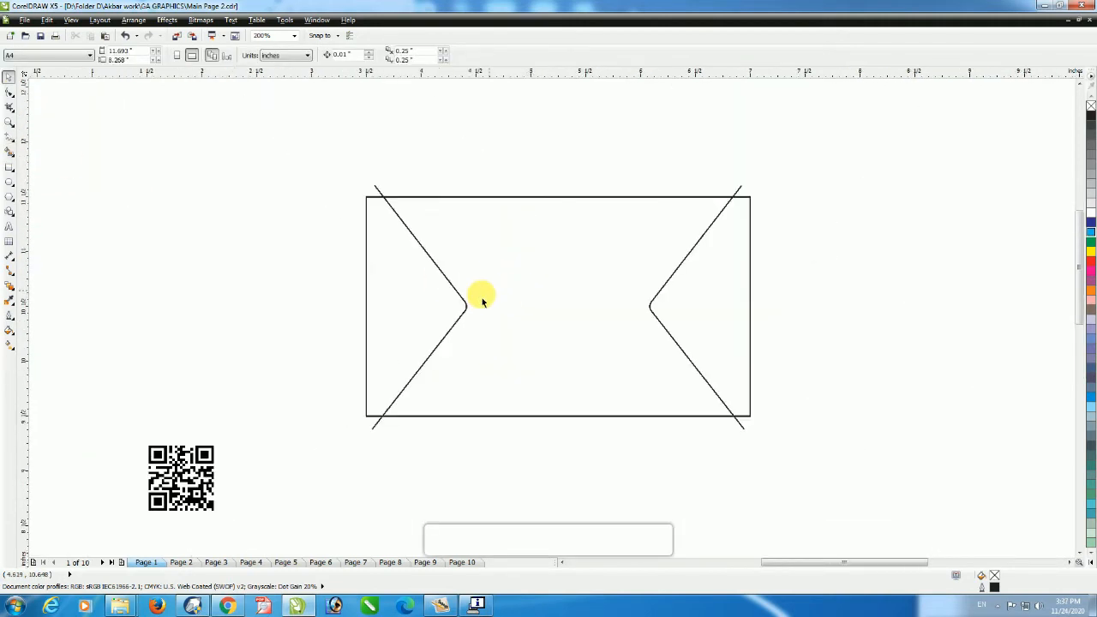
# Step: Draw a slanted straight line, about 0.47 by 0.73 inches, from the left chevron's lower arm to just past the rectangle's bottom edge
pyautogui.moveTo(424, 244); pyautogui.dragTo(613, 473)
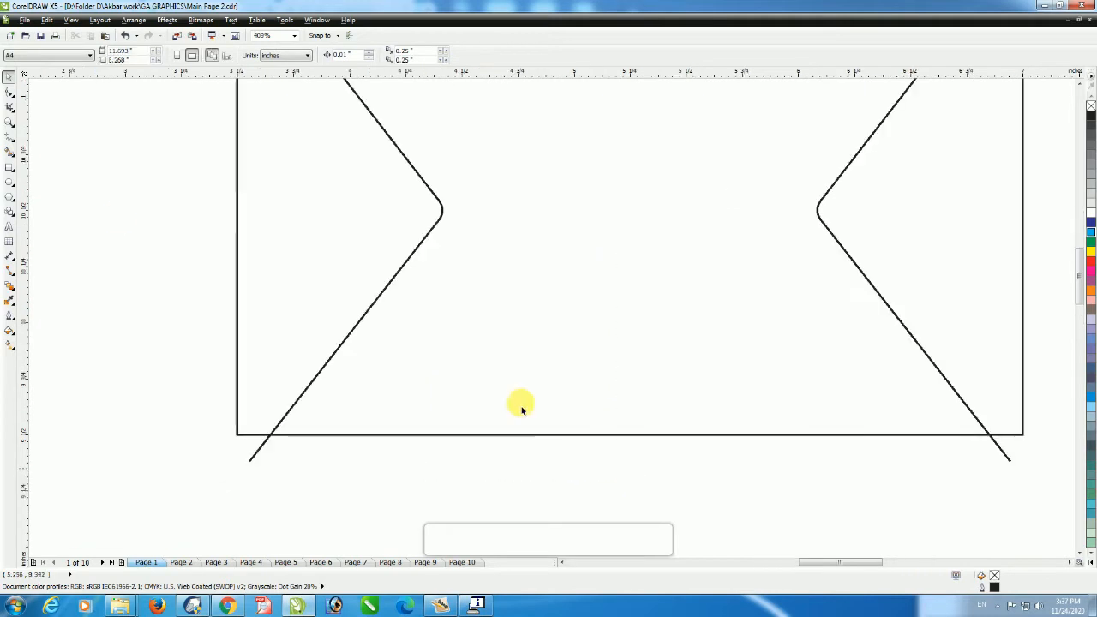
pyautogui.click(10, 137)
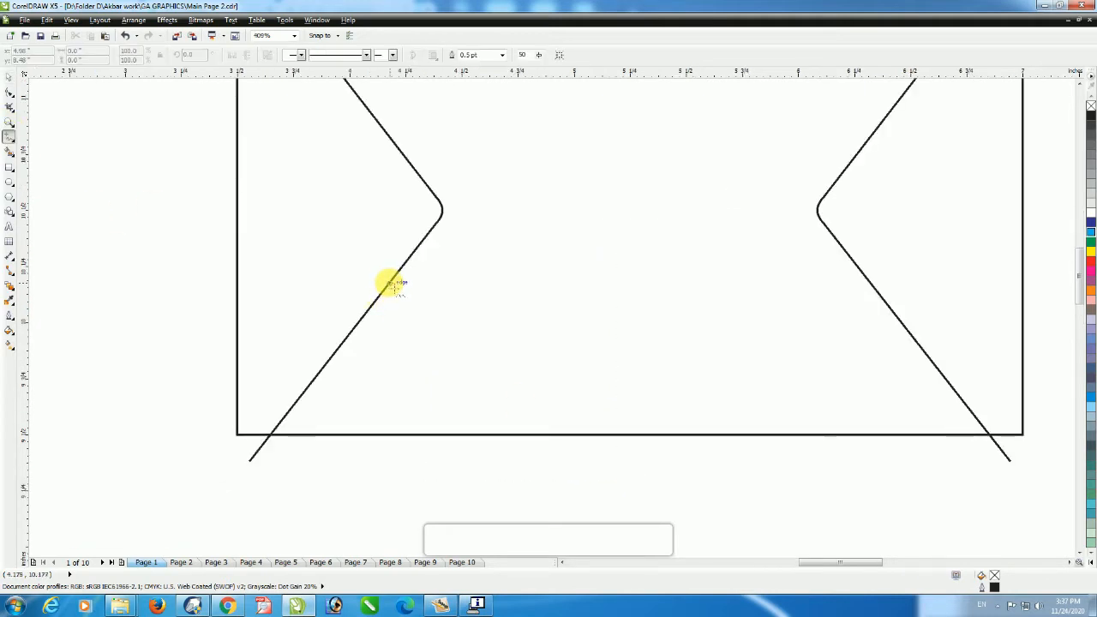
pyautogui.click(396, 280)
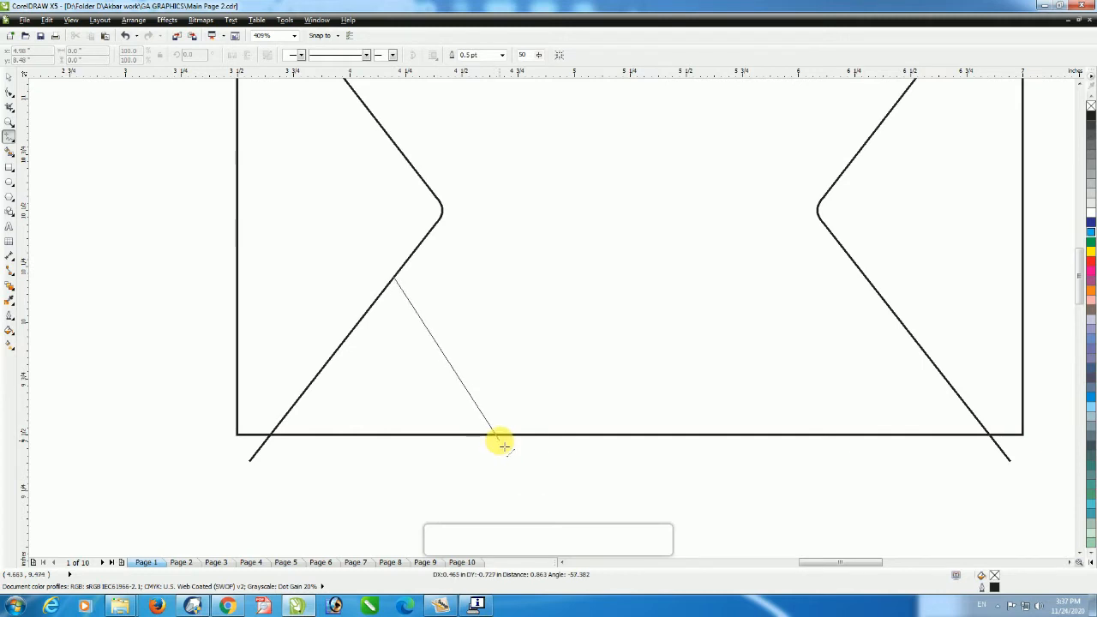
pyautogui.click(502, 442)
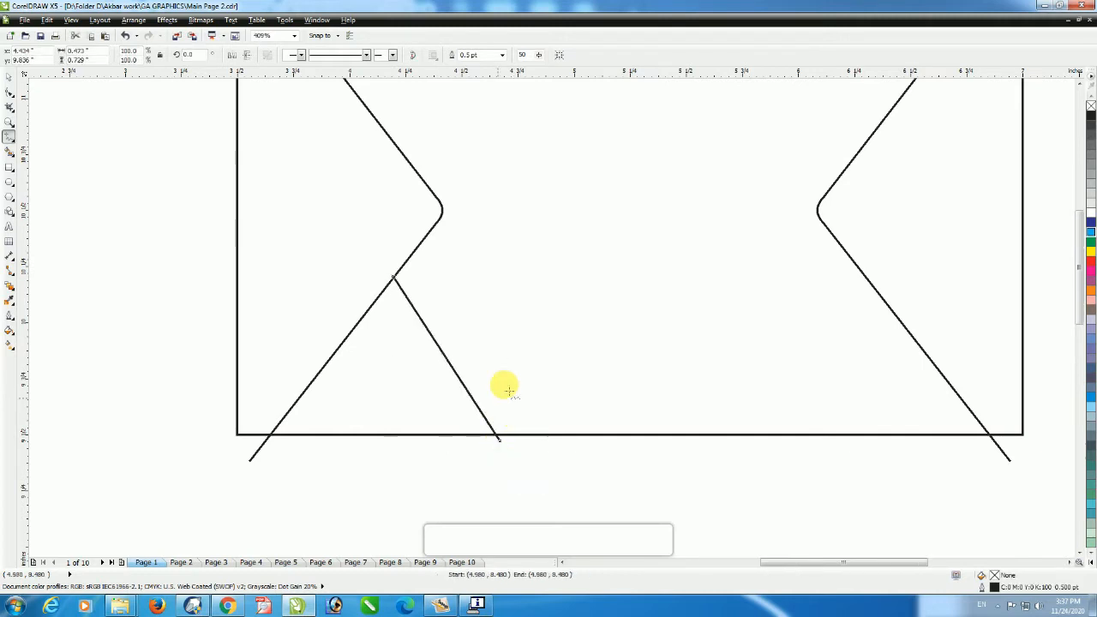
# Step: Delete the chevron curve on the rectangle's right side, keeping the left curve and its slanted line
pyautogui.scroll(-2, 502, 414)
pyautogui.click(7, 81)
pyautogui.moveTo(611, 155); pyautogui.dragTo(860, 479)
pyautogui.press('Delete')
# Step: Duplicate the left chevron with its slanted line, group the copy and mirror it both horizontally and vertically
pyautogui.moveTo(553, 125); pyautogui.dragTo(301, 462)
pyautogui.moveTo(372, 307); pyautogui.dragTo(512, 327)
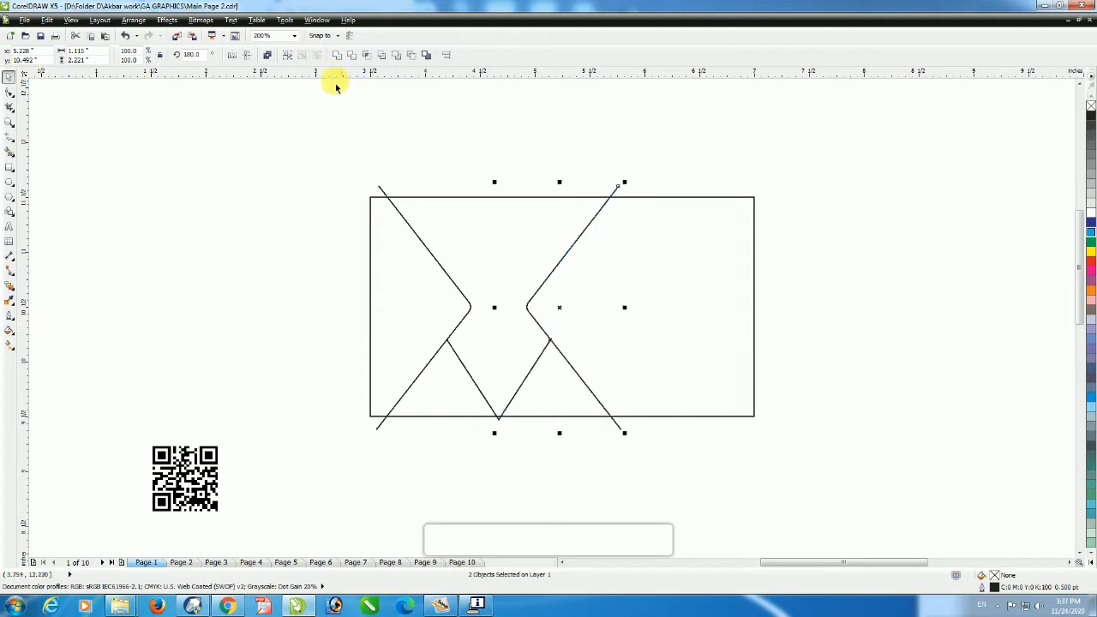
pyautogui.click(232, 55)
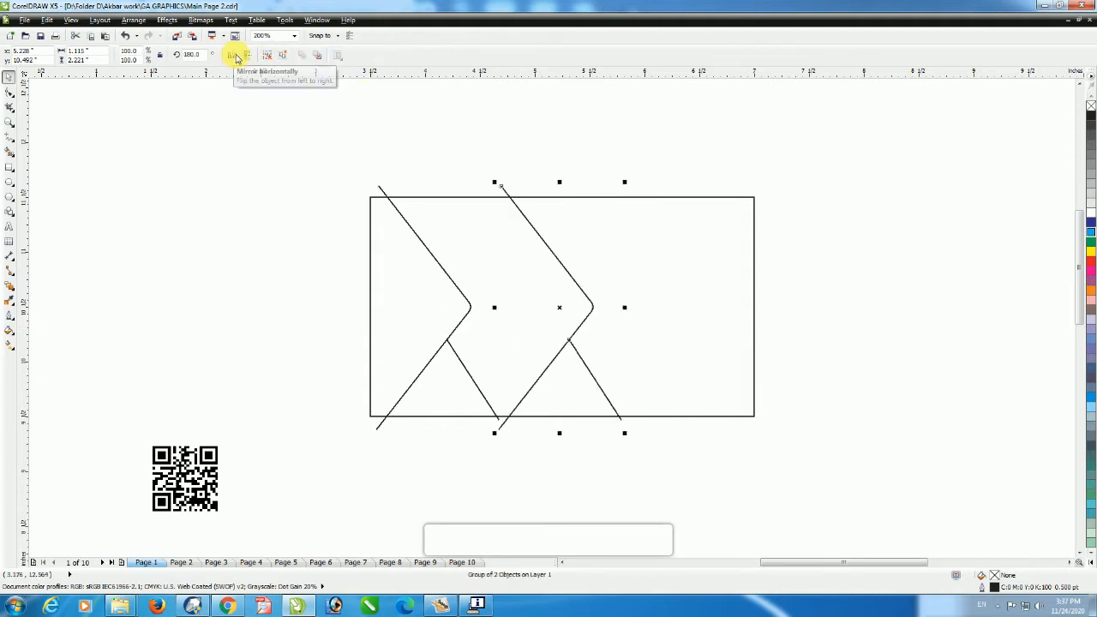
pyautogui.click(246, 55)
pyautogui.click(232, 56)
# Step: Move the mirrored group to the right end of the rectangle and nudge it to match the left chevron's spacing
pyautogui.moveTo(554, 275); pyautogui.dragTo(667, 274)
pyautogui.press('Right')
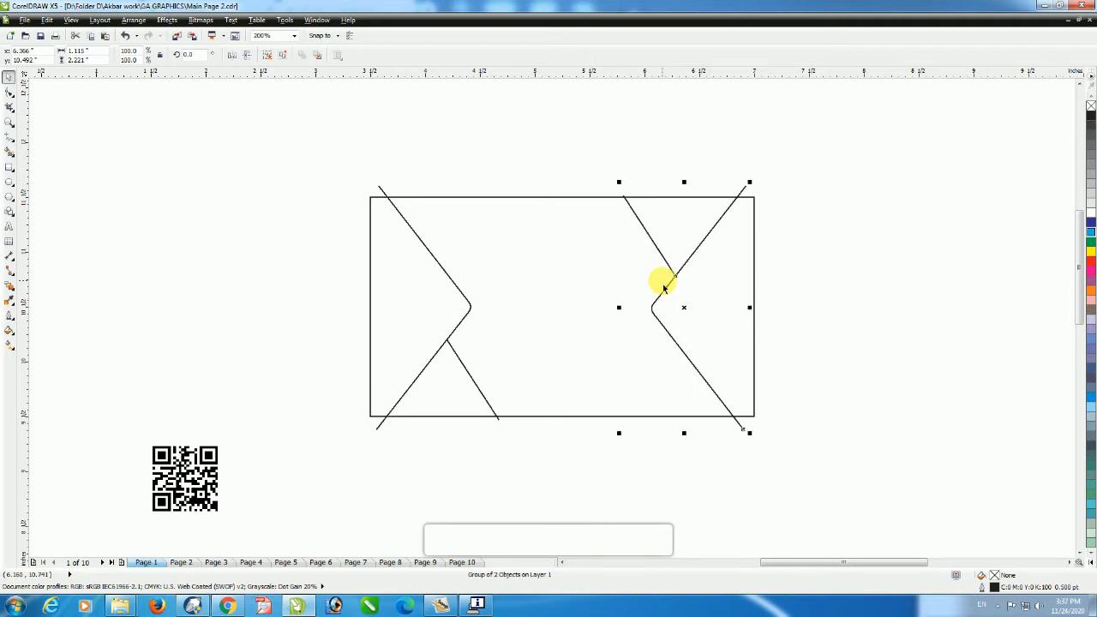
pyautogui.press('Right')
pyautogui.press('Right')
pyautogui.press('Right')
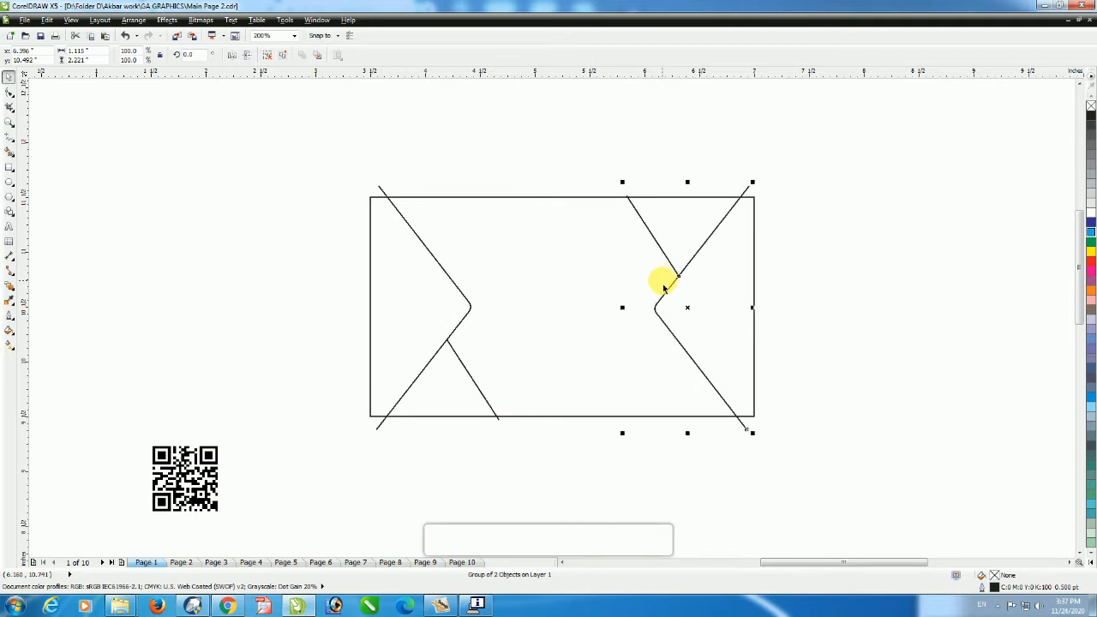
pyautogui.press('Left')
pyautogui.press('Left')
pyautogui.press('Left')
pyautogui.press('Left')
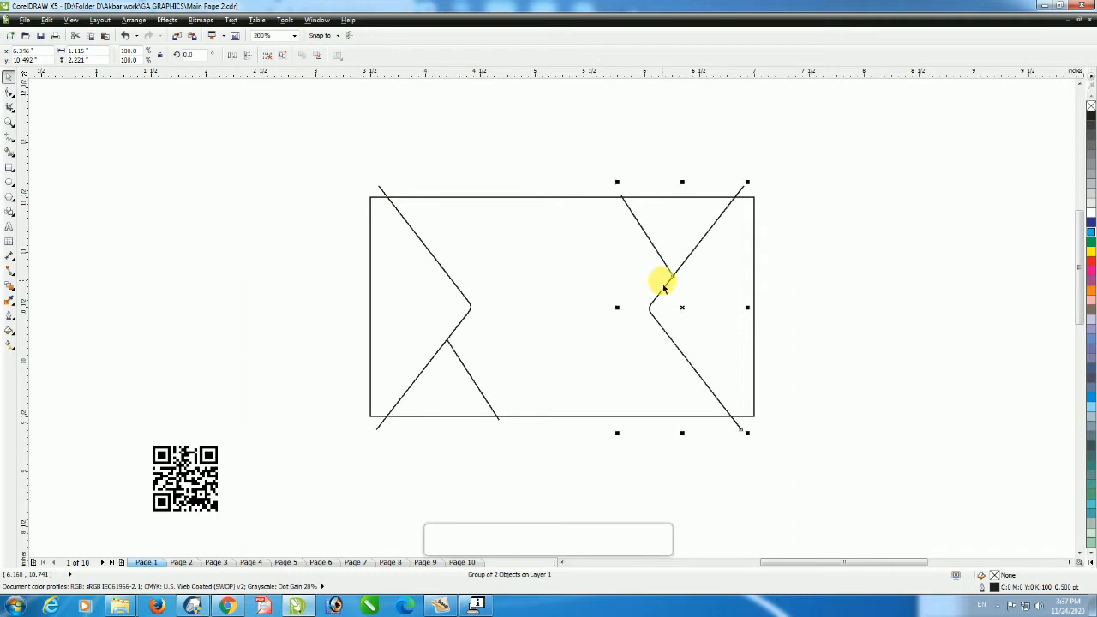
pyautogui.press('Right')
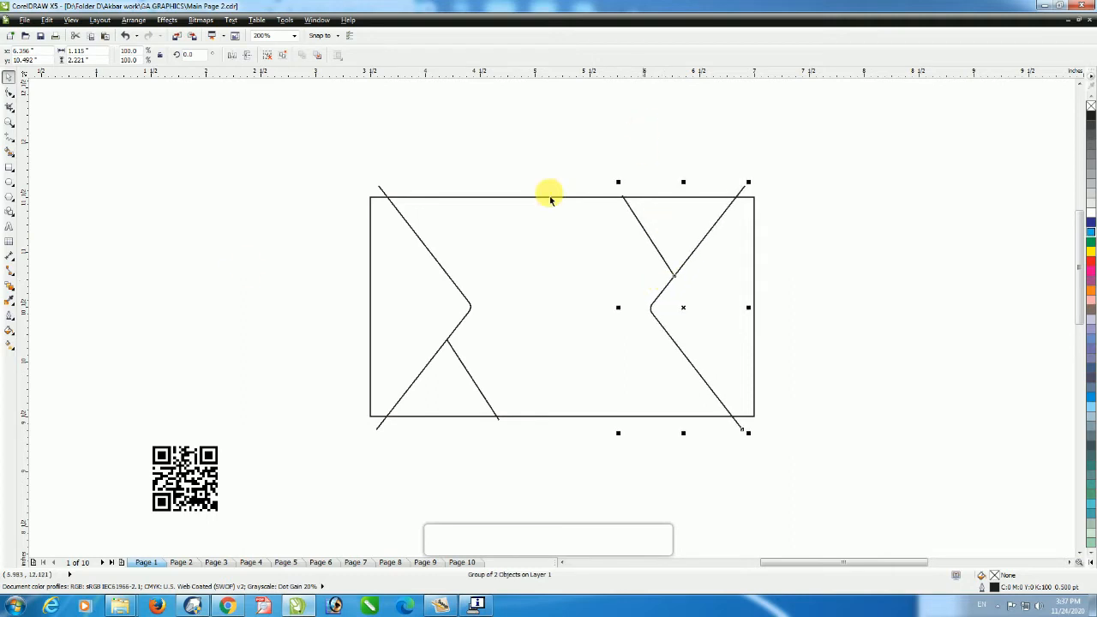
# Step: Activate the Smart Fill tool and set its outline colour by sampling the dark green swatch
pyautogui.moveTo(552, 117); pyautogui.dragTo(227, 488)
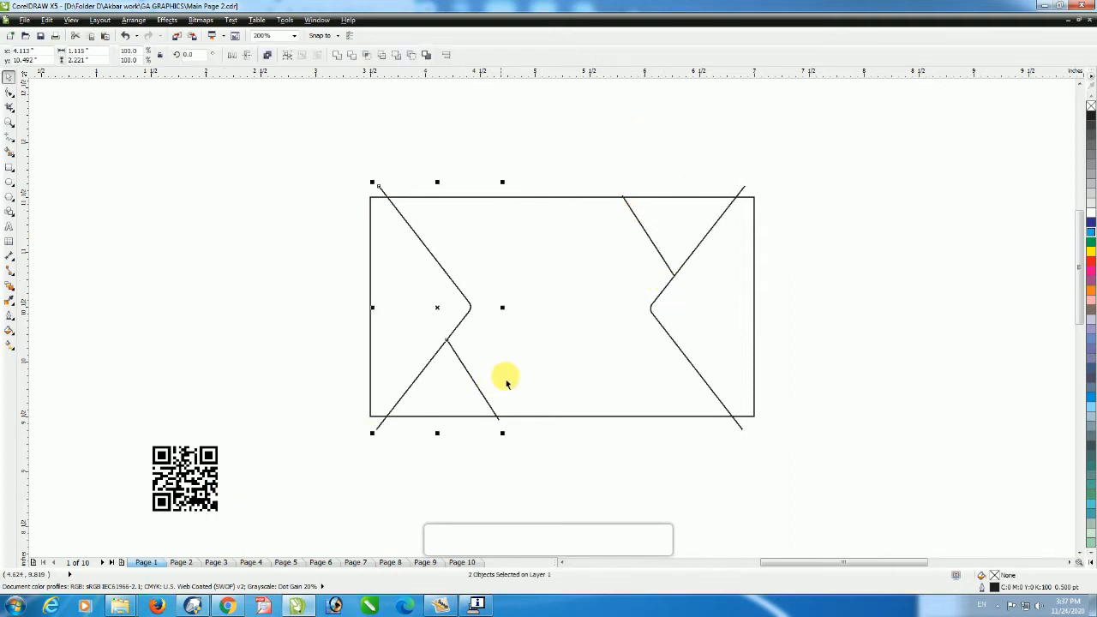
pyautogui.scroll(-2, 497, 318)
pyautogui.click(426, 303)
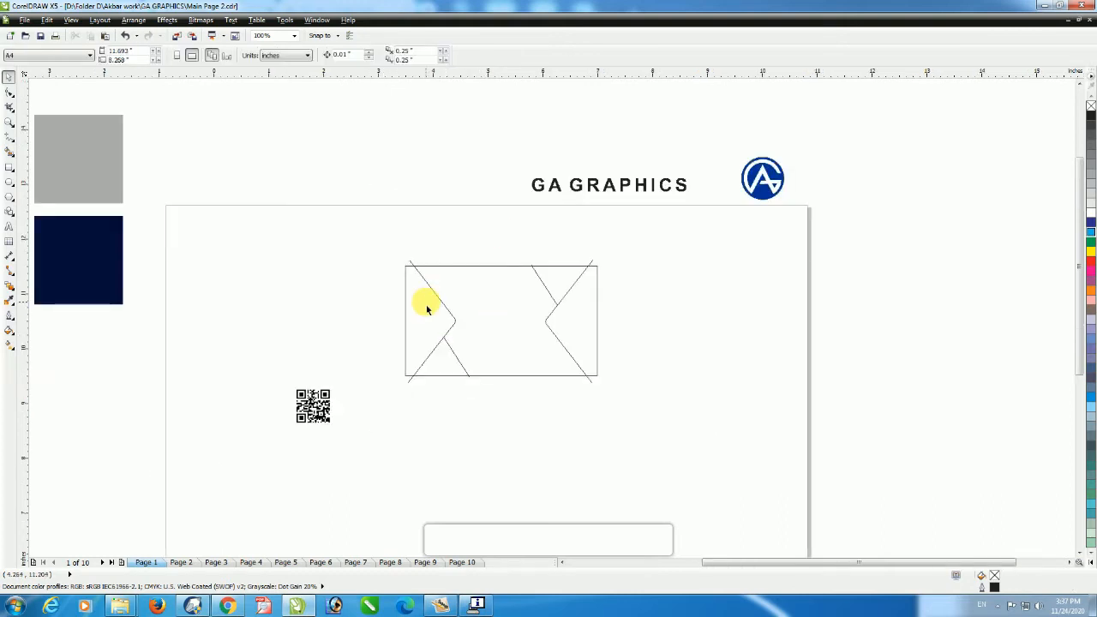
pyautogui.scroll(-2, 433, 298)
pyautogui.scroll(2, 302, 310)
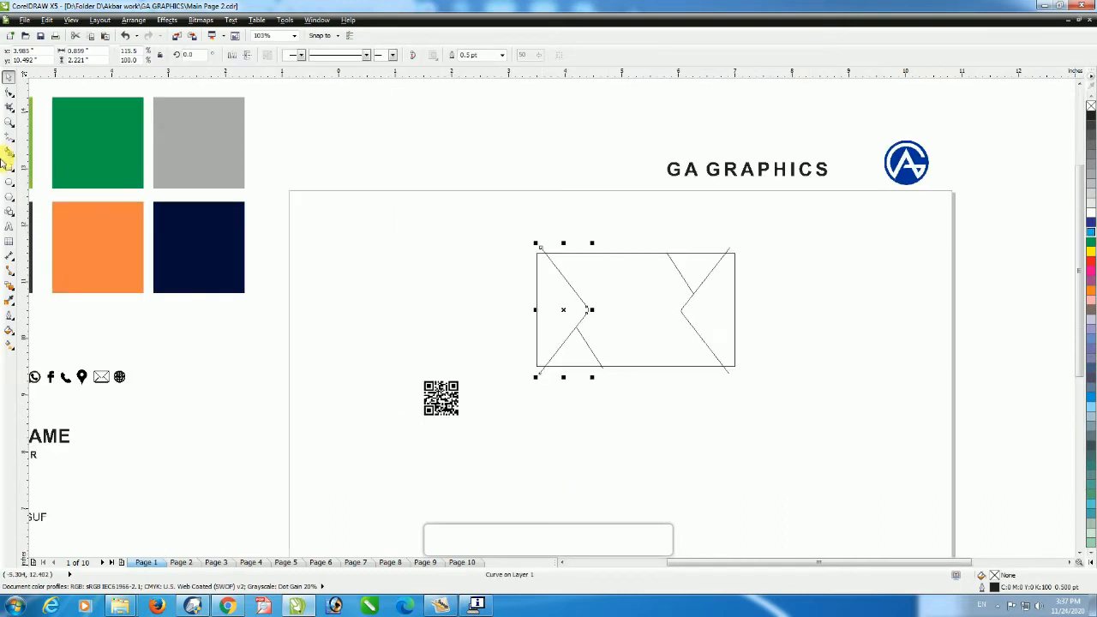
pyautogui.click(9, 152)
pyautogui.click(317, 56)
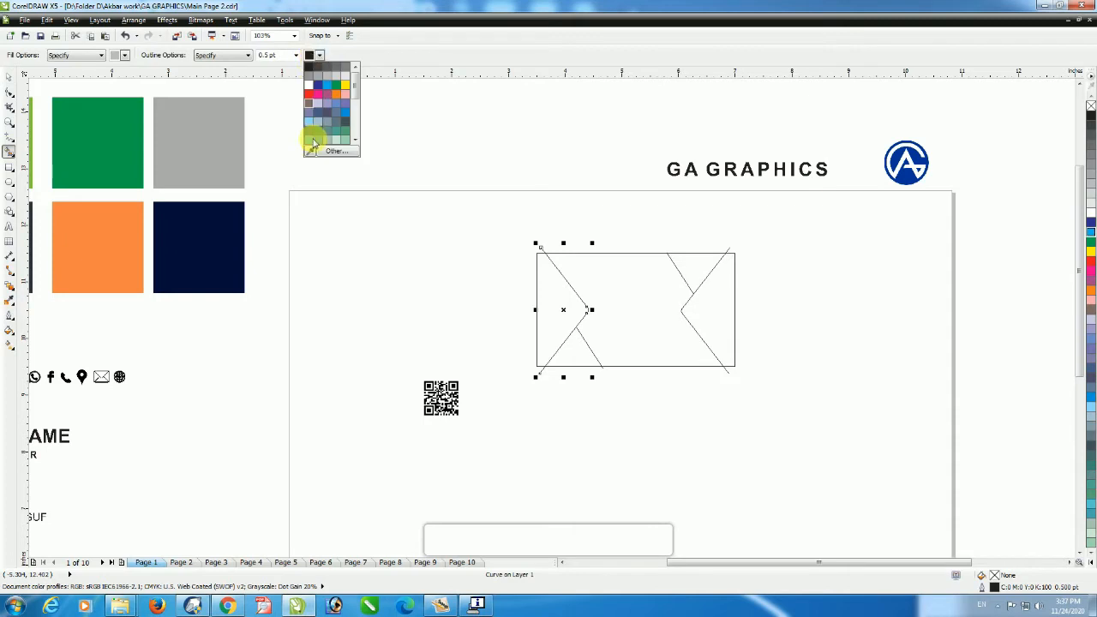
pyautogui.click(311, 145)
pyautogui.click(115, 133)
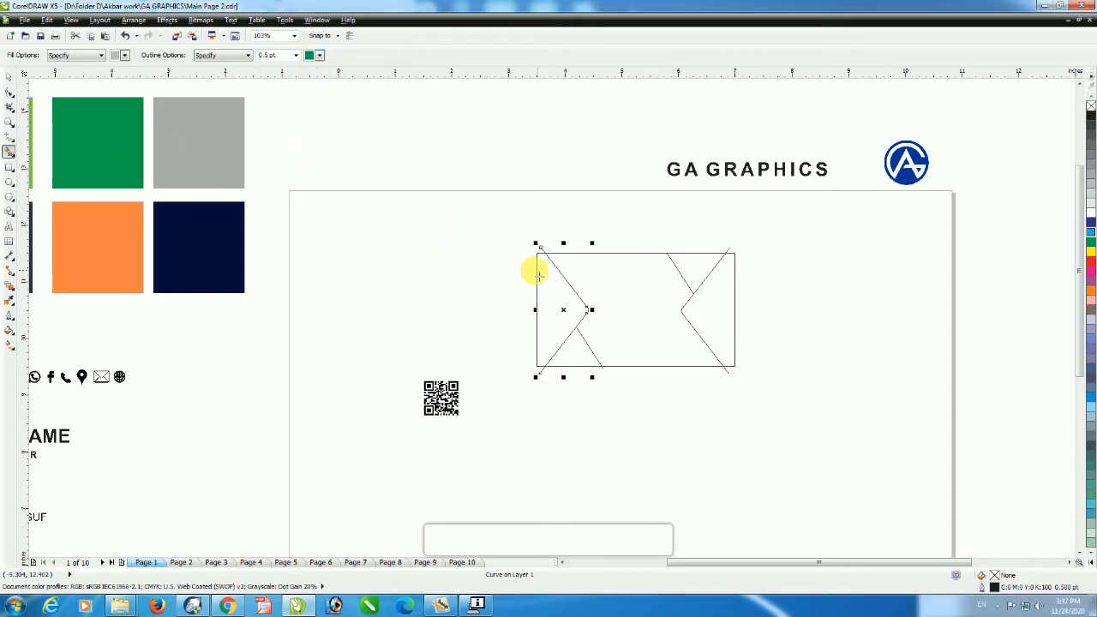
# Step: Smart-fill the areas behind the left and right chevrons with the dark green sampled from the swatch
pyautogui.click(557, 308)
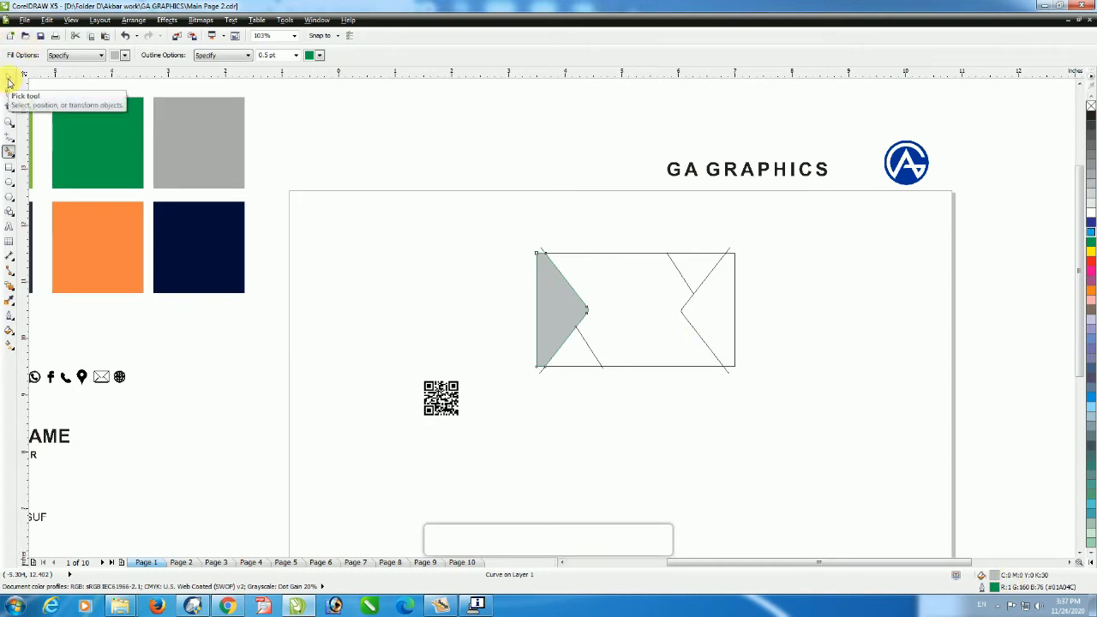
pyautogui.hotkey('ctrl', 'z')
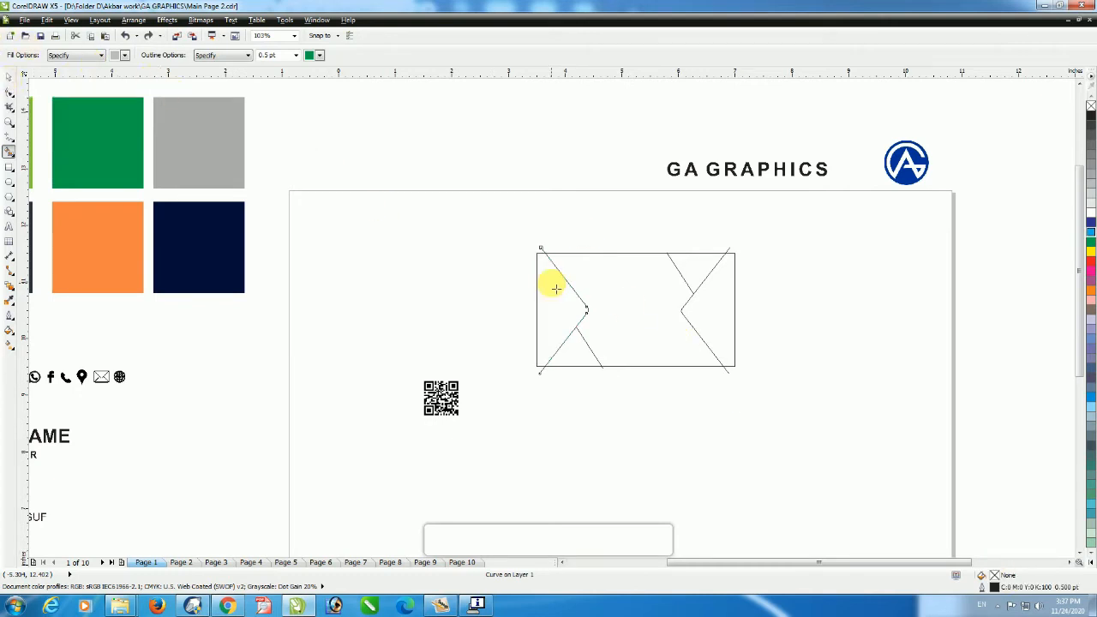
pyautogui.click(124, 55)
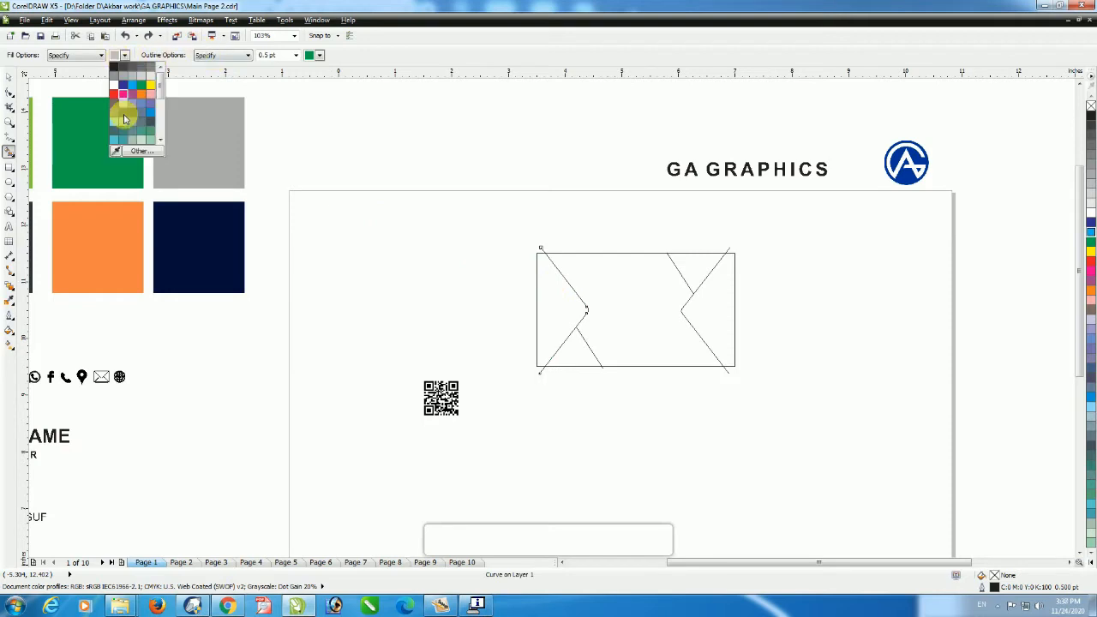
pyautogui.click(117, 152)
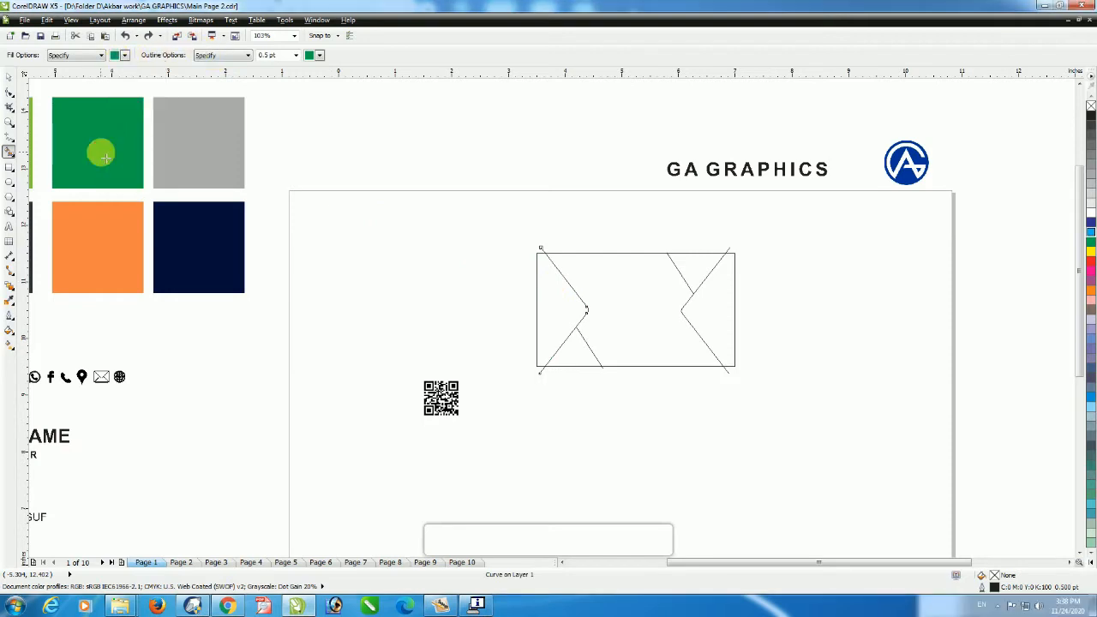
pyautogui.click(563, 301)
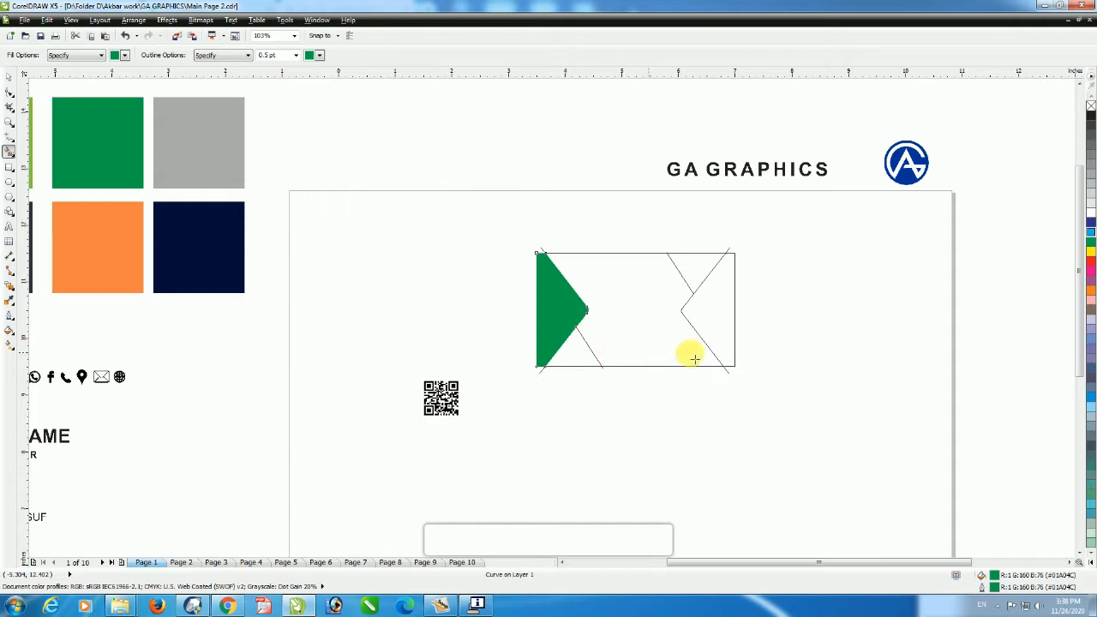
pyautogui.click(716, 303)
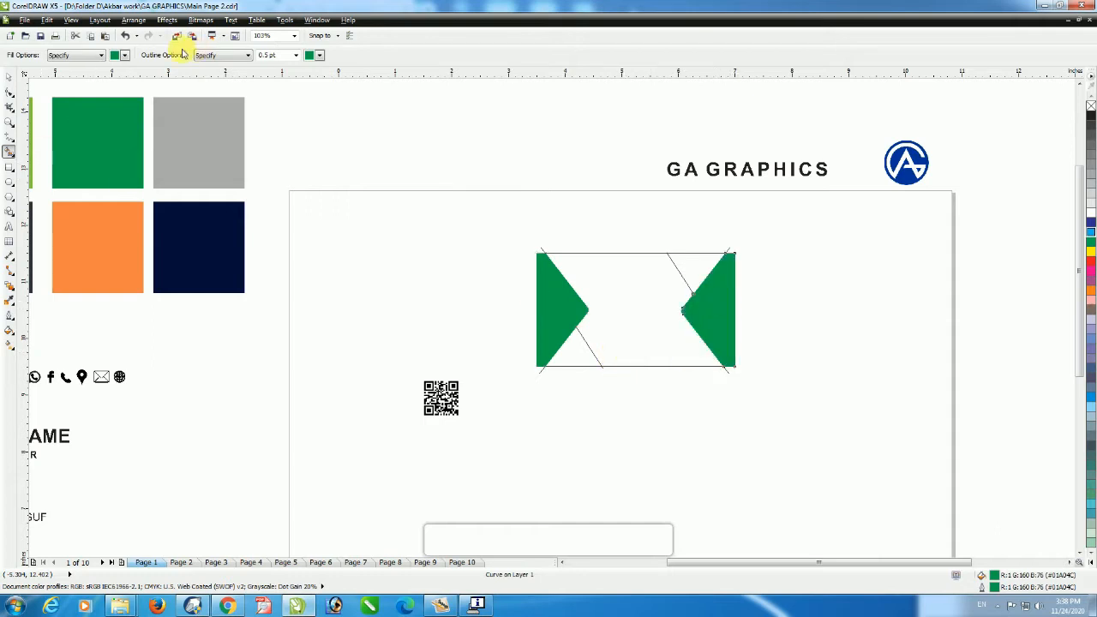
# Step: Sample the light green swatch as fill colour and smart-fill the two small triangles beside the chevrons
pyautogui.click(117, 55)
pyautogui.click(117, 151)
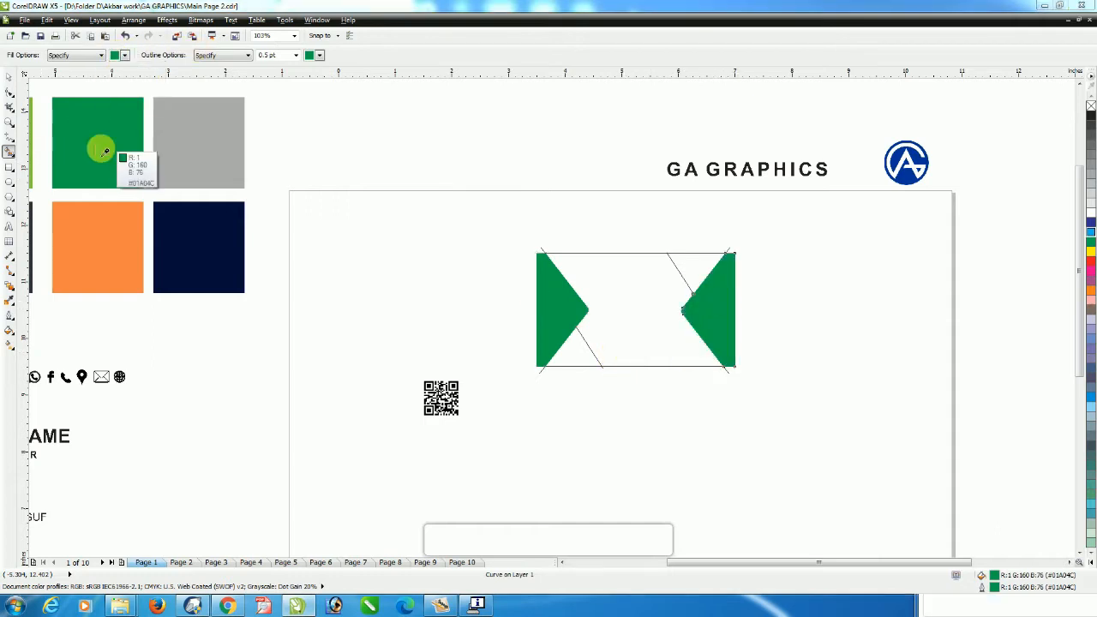
pyautogui.click(30, 151)
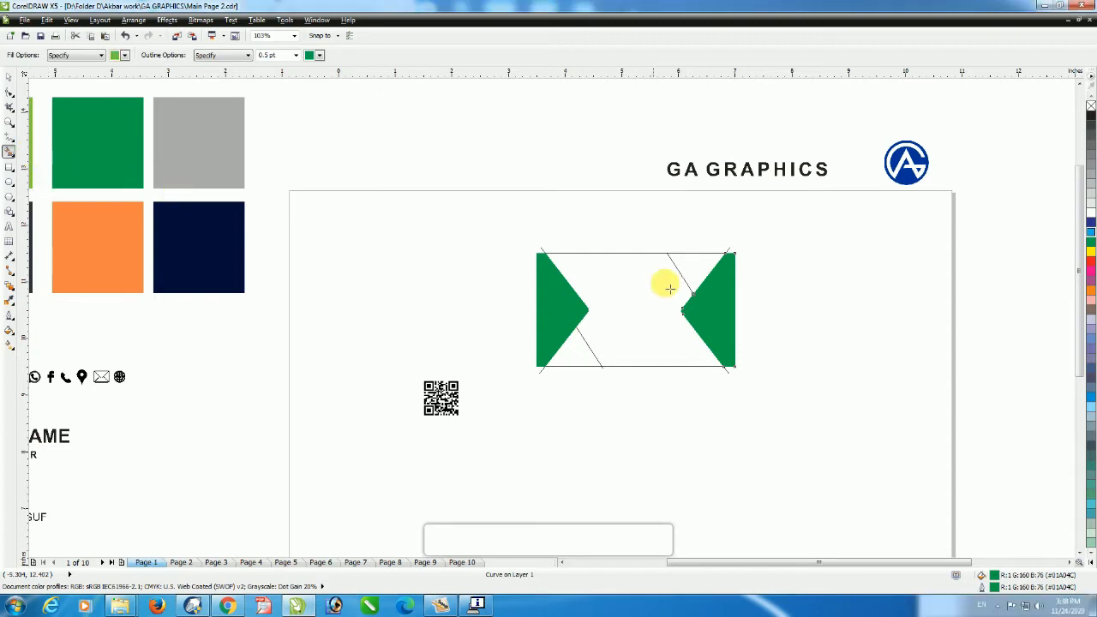
pyautogui.click(694, 276)
pyautogui.click(569, 349)
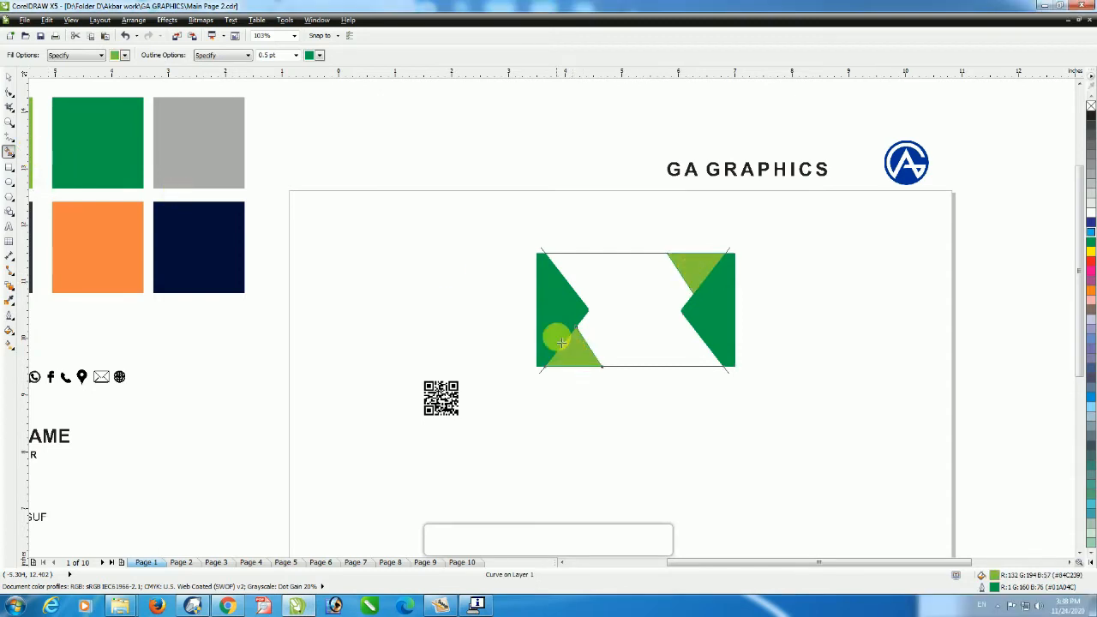
# Step: Sample the dark charcoal swatch as the Smart Fill colour and fill the card's central area with it
pyautogui.click(10, 79)
pyautogui.scroll(-1, 625, 432)
pyautogui.click(626, 419)
pyautogui.click(623, 362)
pyautogui.press('F2')
pyautogui.moveTo(470, 282); pyautogui.dragTo(749, 556)
pyautogui.click(631, 380)
pyautogui.click(573, 192)
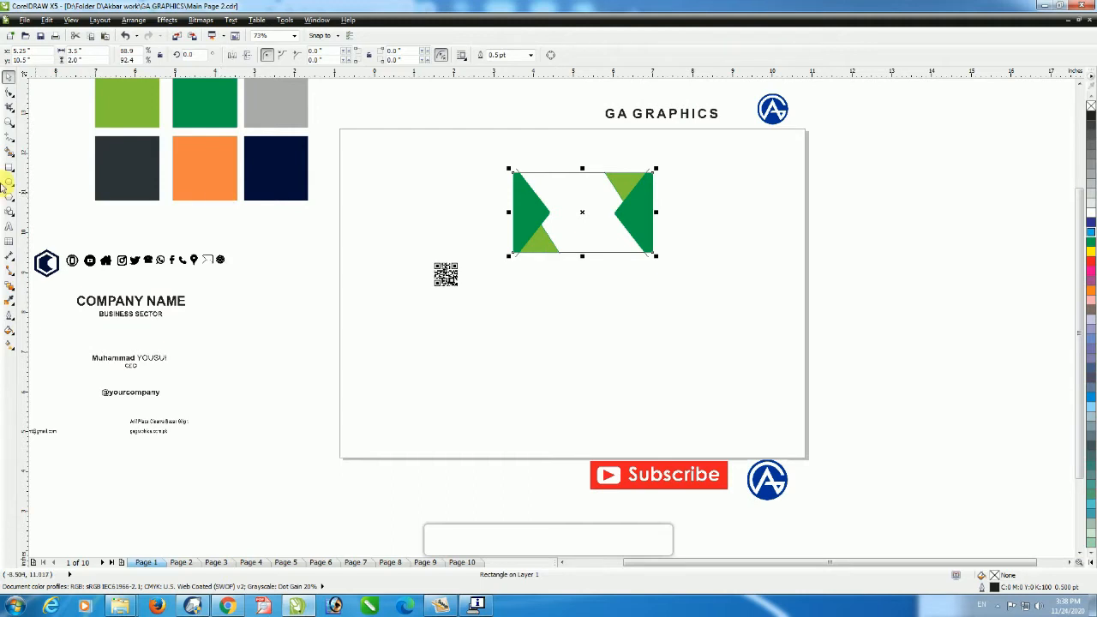
pyautogui.click(10, 152)
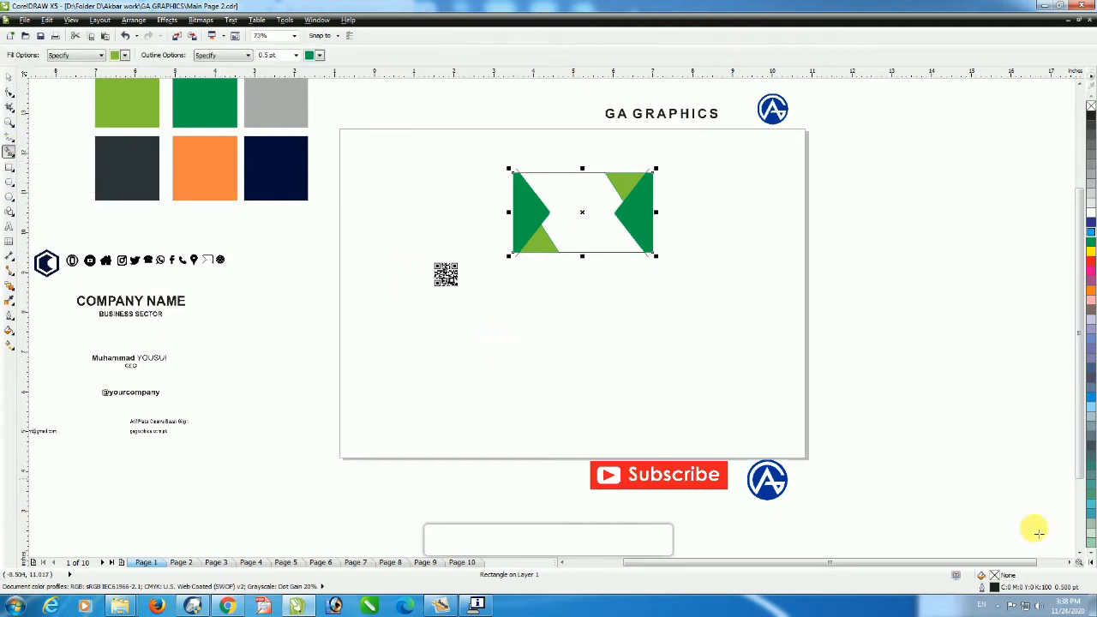
pyautogui.click(124, 55)
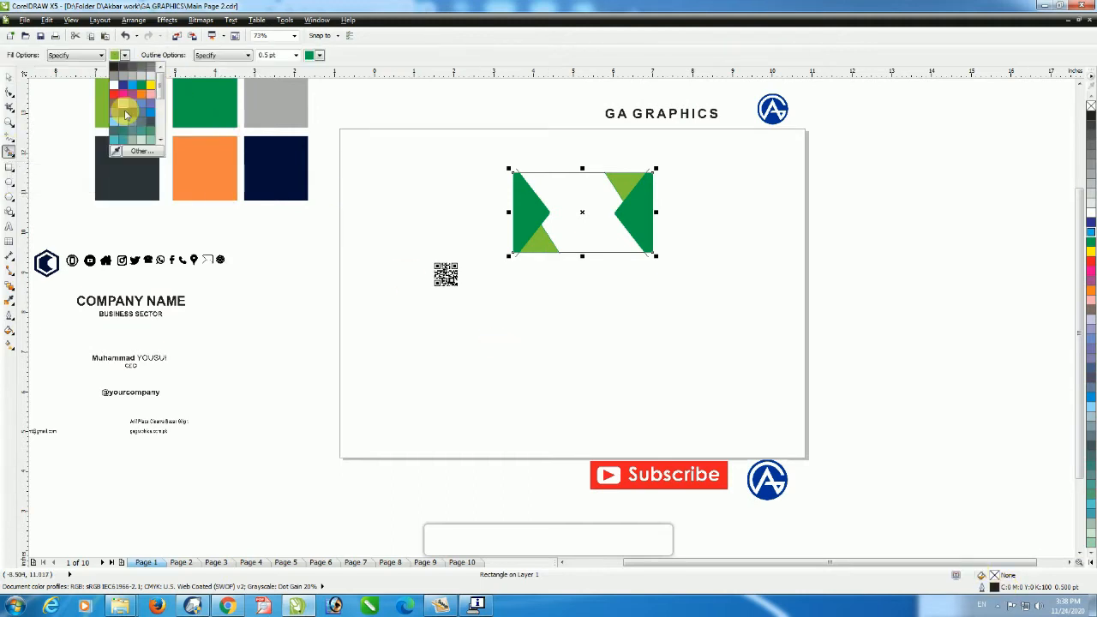
pyautogui.click(112, 152)
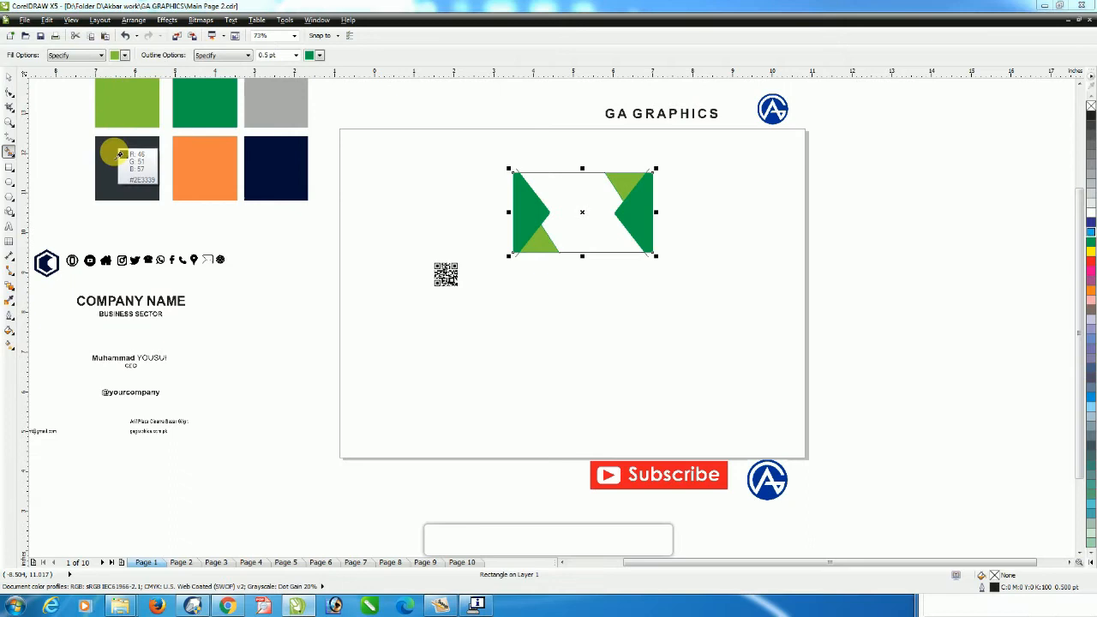
pyautogui.click(601, 218)
# Step: Delete the two leftover chevron curves and the two slanted construction lines that stick out of the card
pyautogui.click(9, 78)
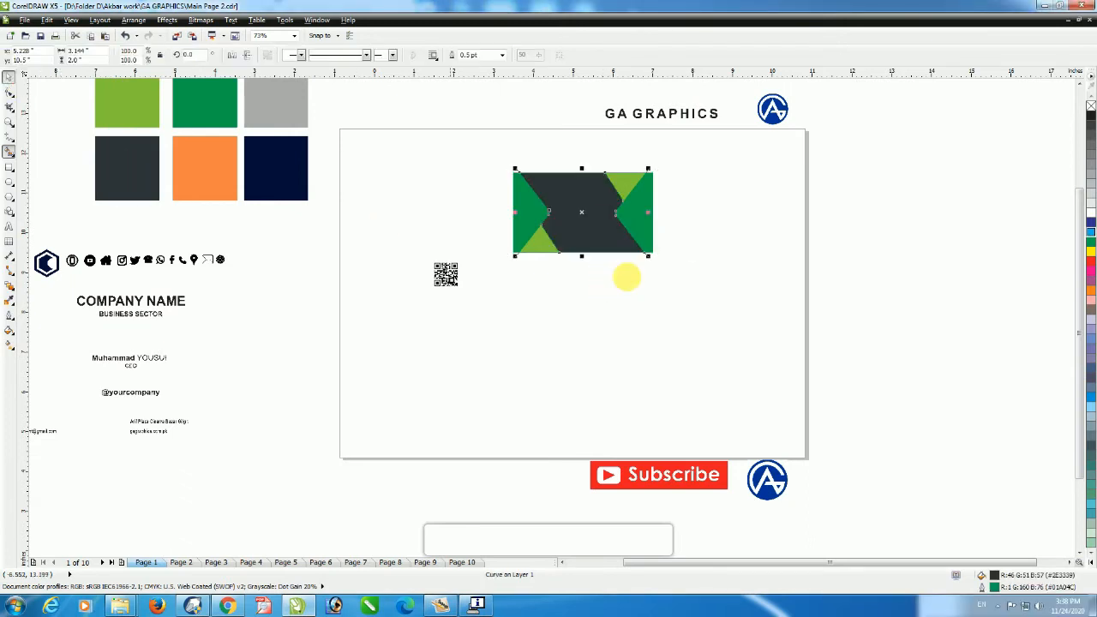
pyautogui.click(640, 290)
pyautogui.press('F2')
pyautogui.moveTo(511, 141); pyautogui.dragTo(651, 287)
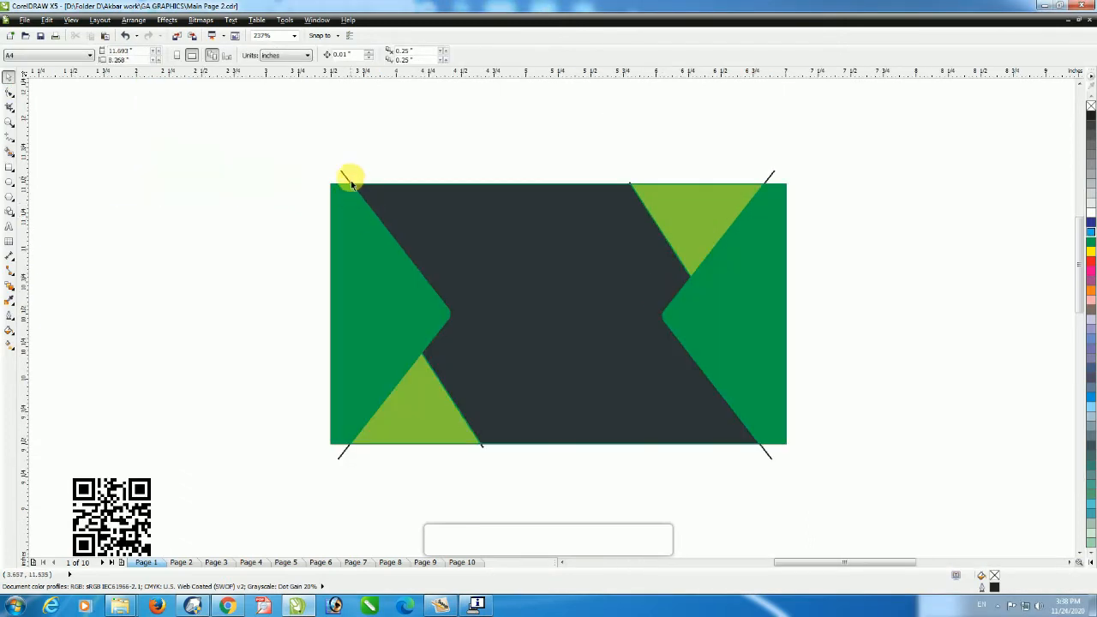
pyautogui.click(346, 184)
pyautogui.press('Delete')
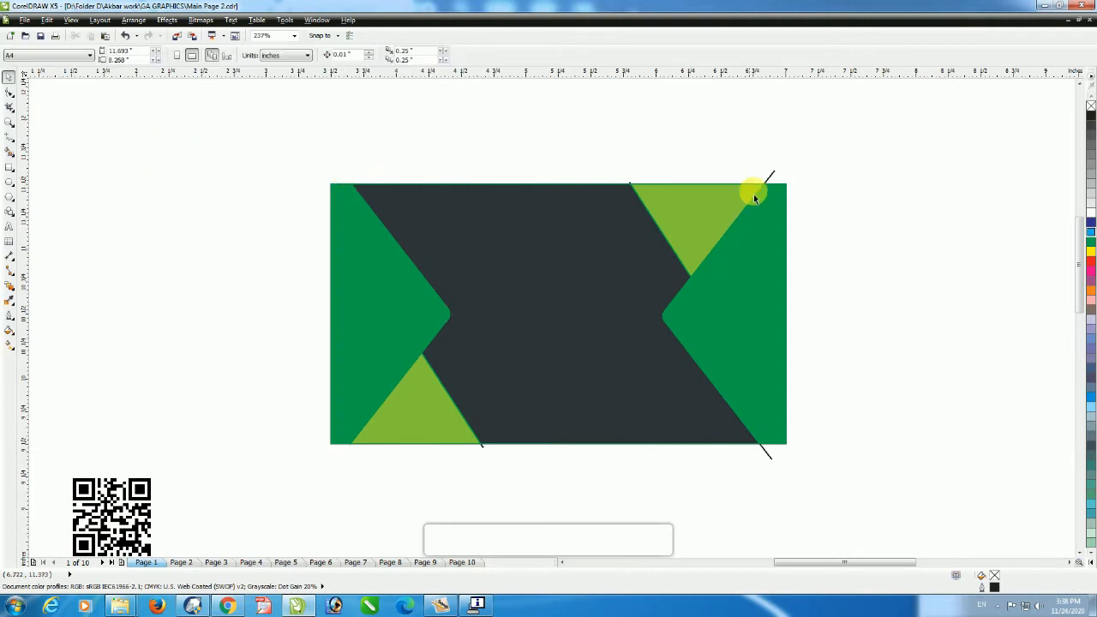
pyautogui.click(771, 183)
pyautogui.press('Delete')
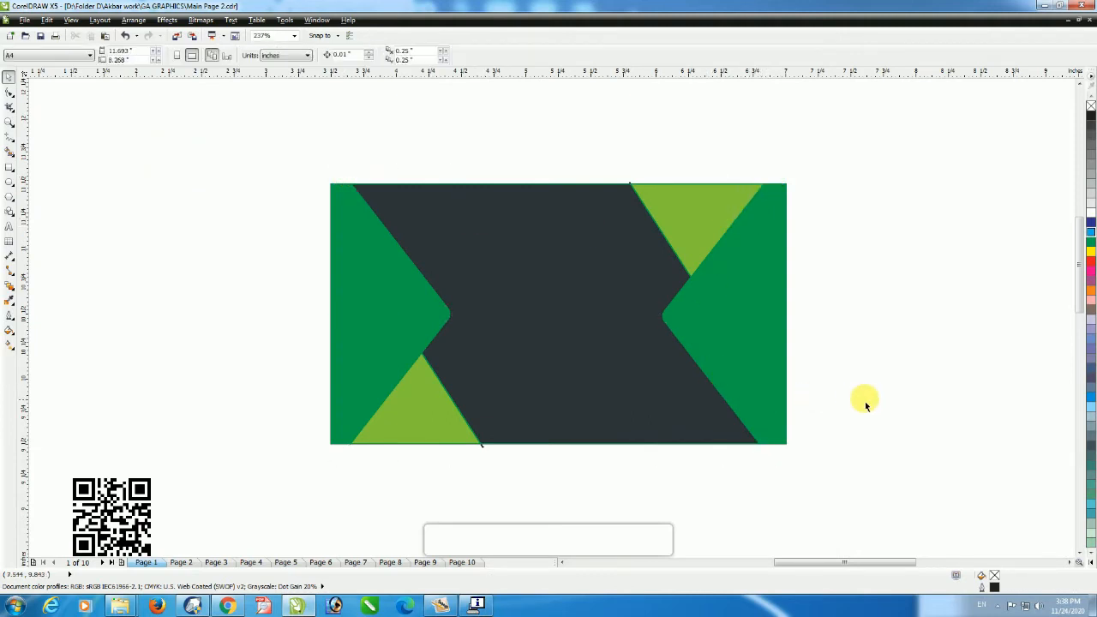
pyautogui.click(483, 448)
pyautogui.press('Delete')
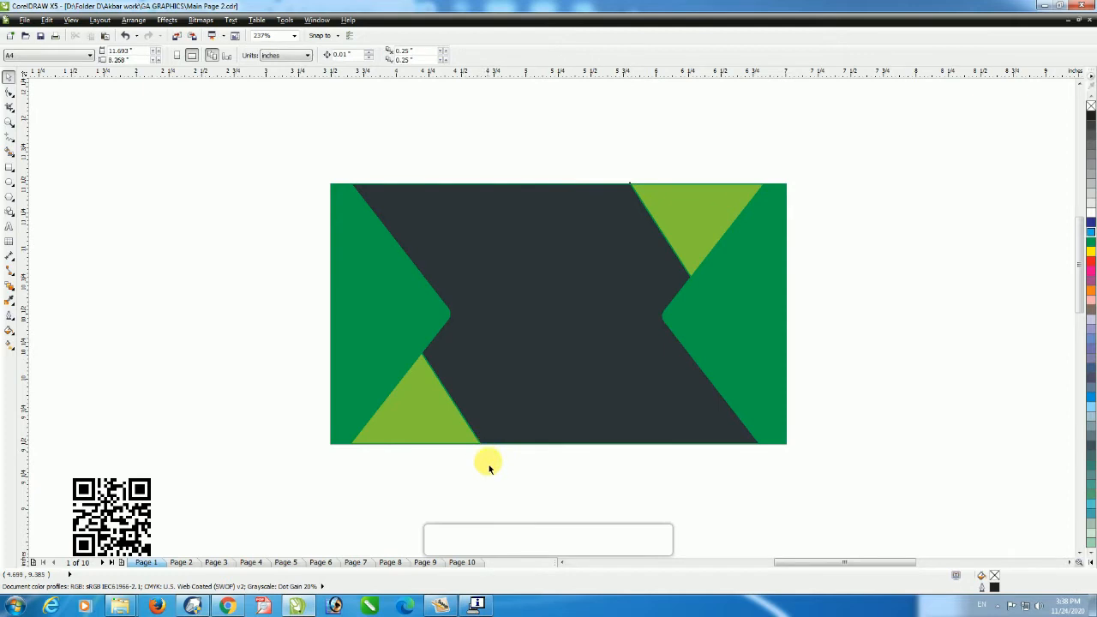
pyautogui.click(634, 189)
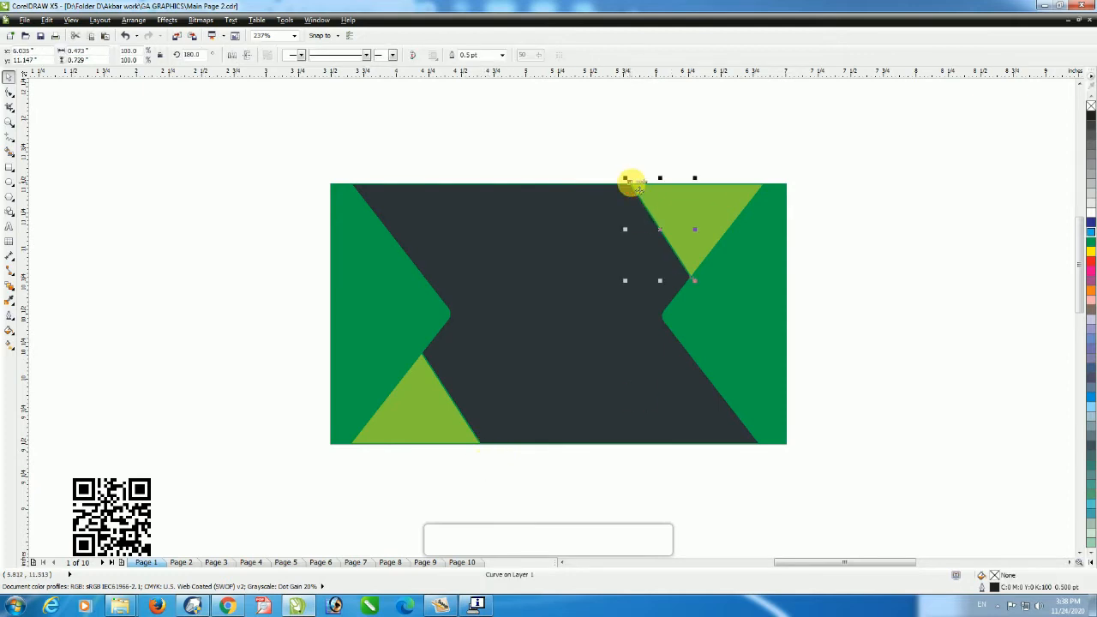
pyautogui.press('Delete')
# Step: Remove the outlines from the green chevron areas, the light green triangles and the charcoal centre shape
pyautogui.moveTo(830, 156); pyautogui.dragTo(600, 485)
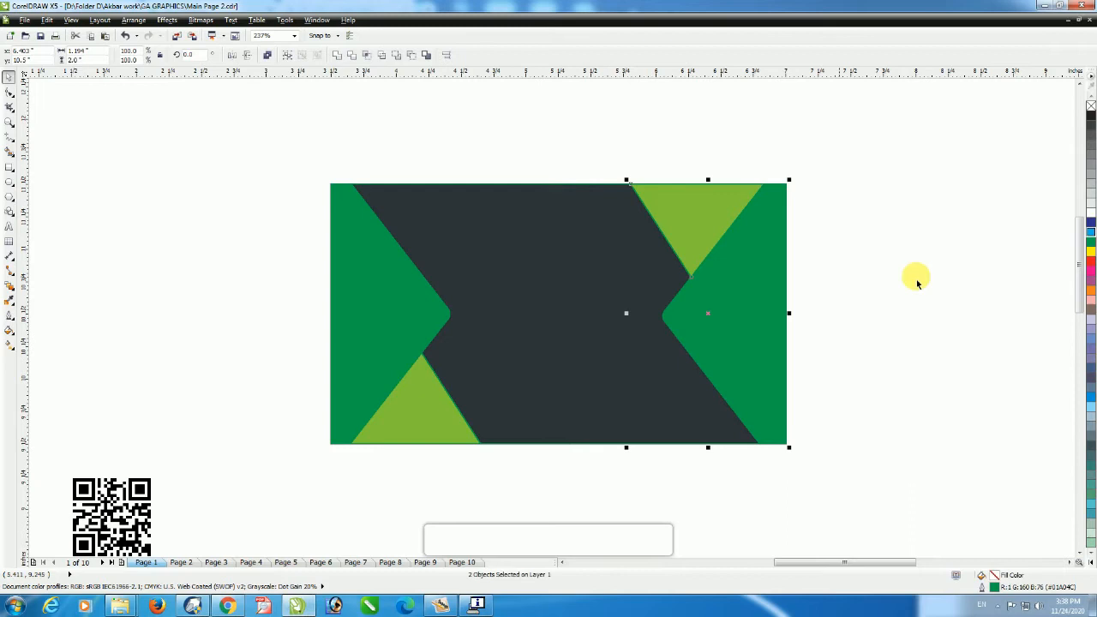
pyautogui.moveTo(598, 130); pyautogui.dragTo(272, 511)
pyautogui.rightClick(1090, 108)
pyautogui.moveTo(592, 231); pyautogui.dragTo(583, 248)
pyautogui.hotkey('ctrl', 'z')
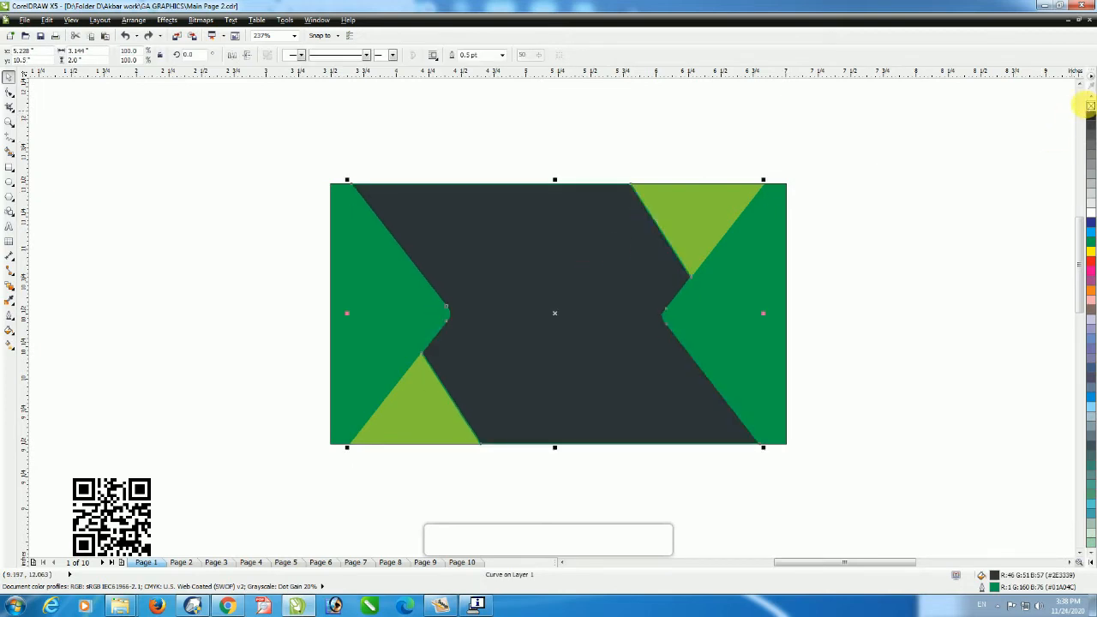
pyautogui.rightClick(1088, 104)
pyautogui.click(831, 257)
# Step: Select the base rectangle beneath the coloured shapes and remove its outline, leaving the charcoal shape in place
pyautogui.scroll(-3, 832, 257)
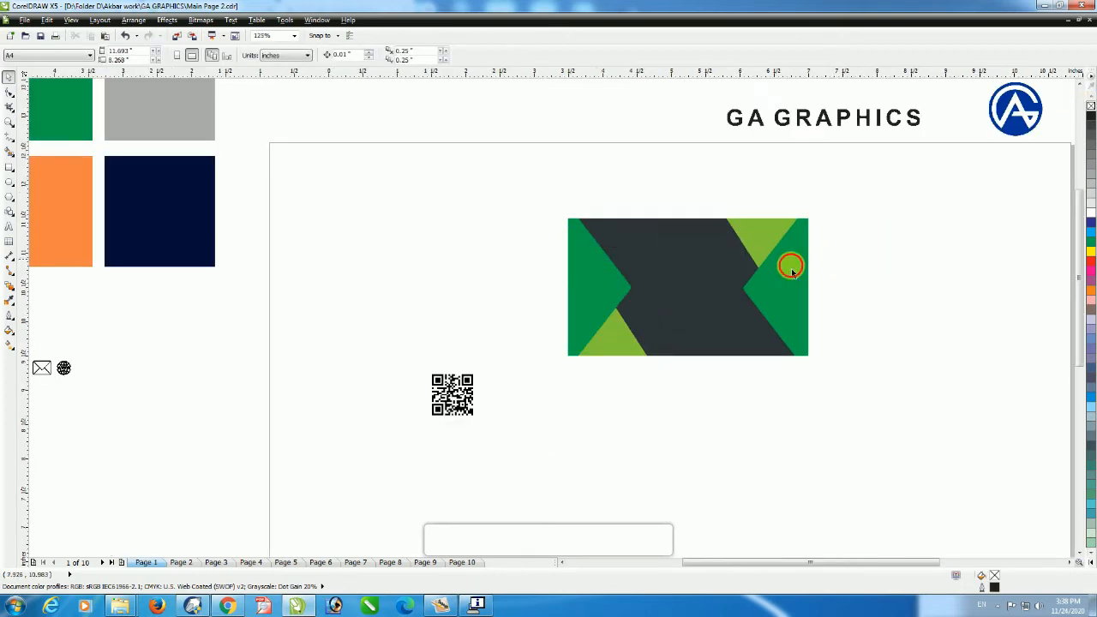
pyautogui.scroll(5, 682, 278)
pyautogui.moveTo(662, 221); pyautogui.dragTo(664, 280)
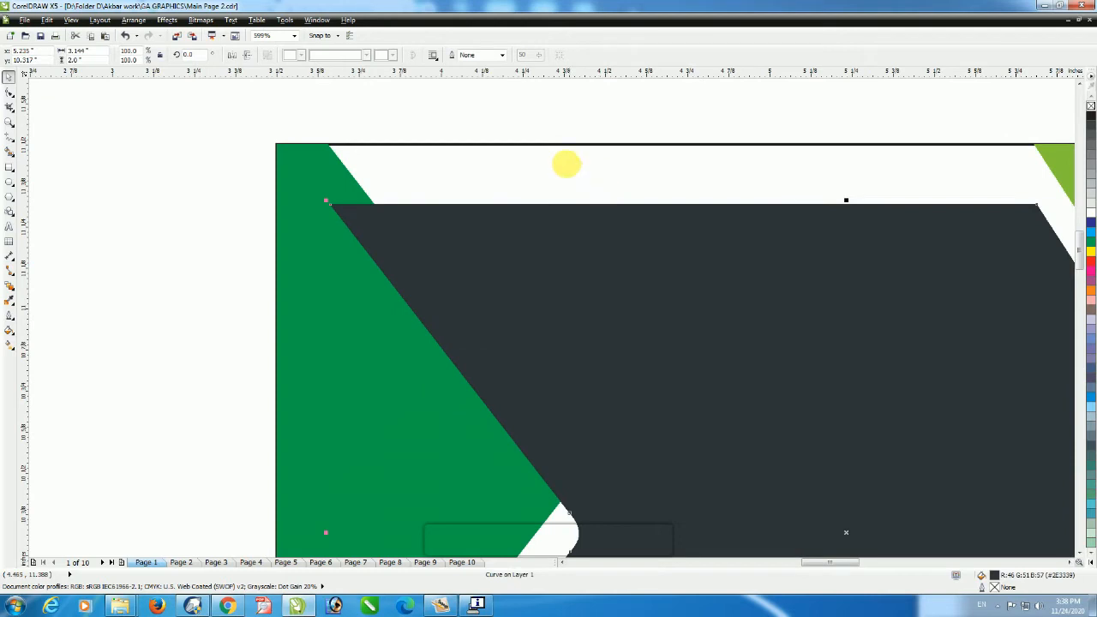
pyautogui.hotkey('ctrl', 'z')
pyautogui.click(483, 124)
pyautogui.click(357, 144)
pyautogui.rightClick(1088, 107)
# Step: Place the 3.5 by 2 inch base rectangle directly below the coloured card and give it a black outline
pyautogui.scroll(-6, 649, 218)
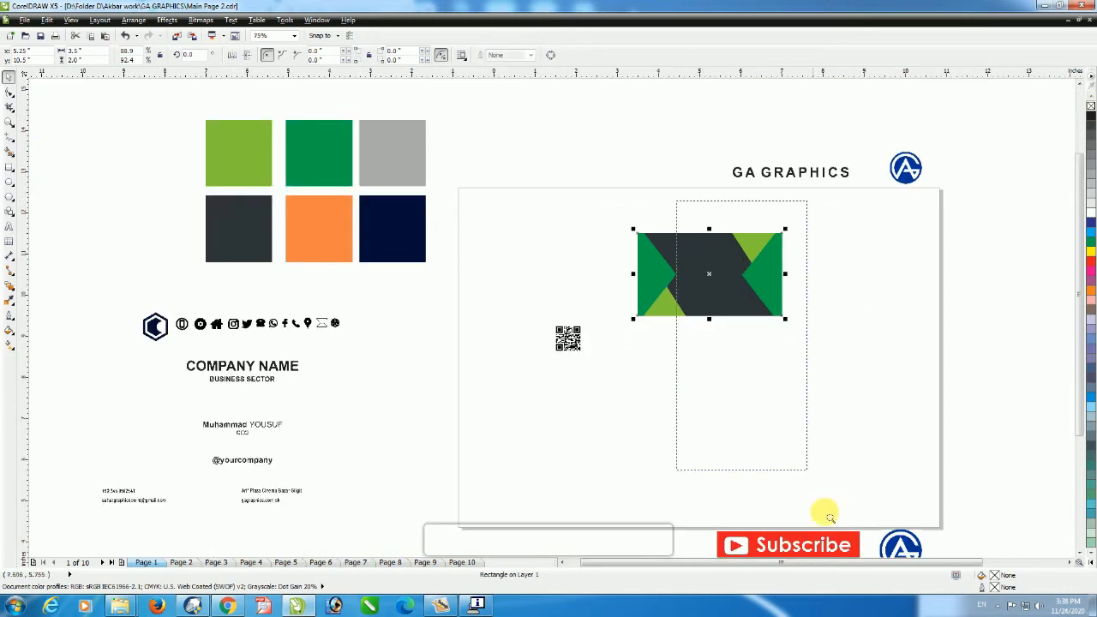
pyautogui.moveTo(676, 200); pyautogui.dragTo(828, 514)
pyautogui.moveTo(489, 194); pyautogui.dragTo(479, 341)
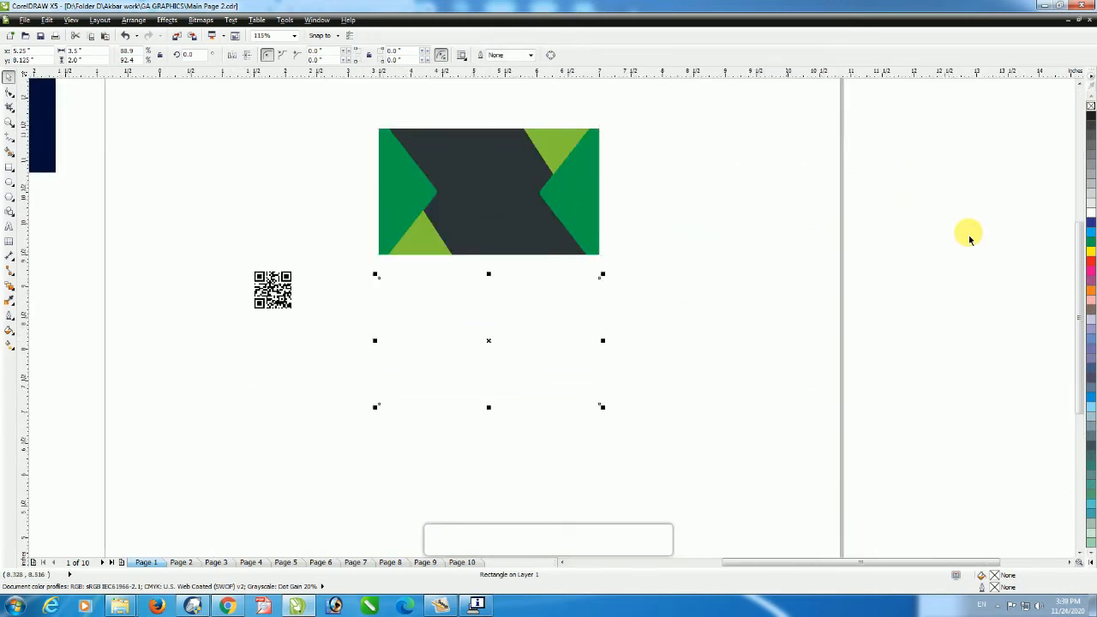
pyautogui.rightClick(1086, 117)
pyautogui.scroll(-2, 675, 245)
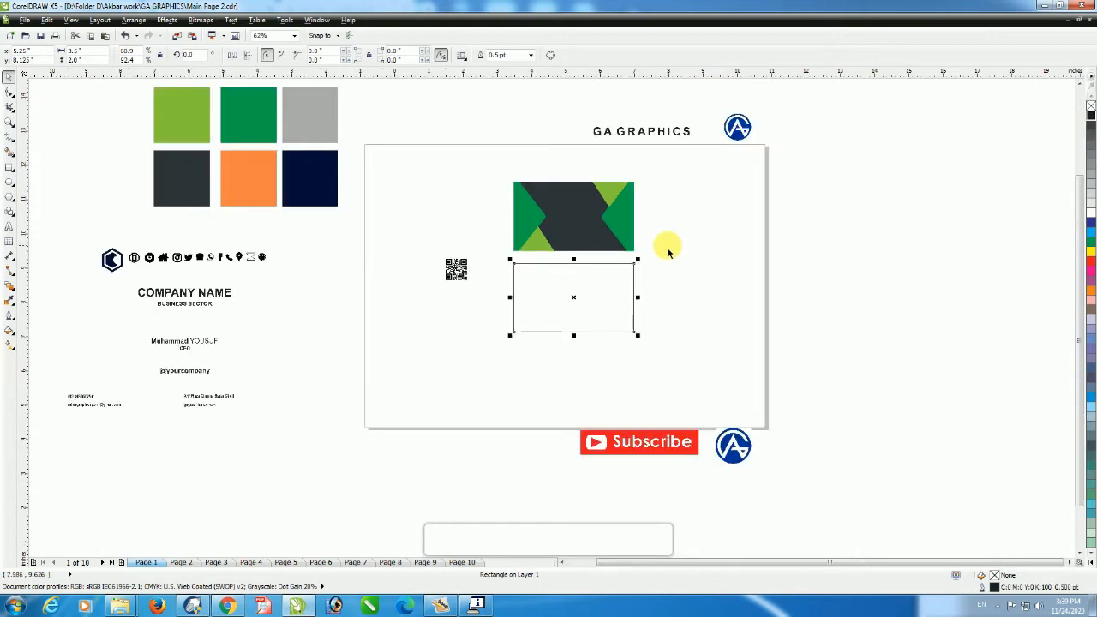
pyautogui.scroll(2, 577, 231)
pyautogui.click(198, 246)
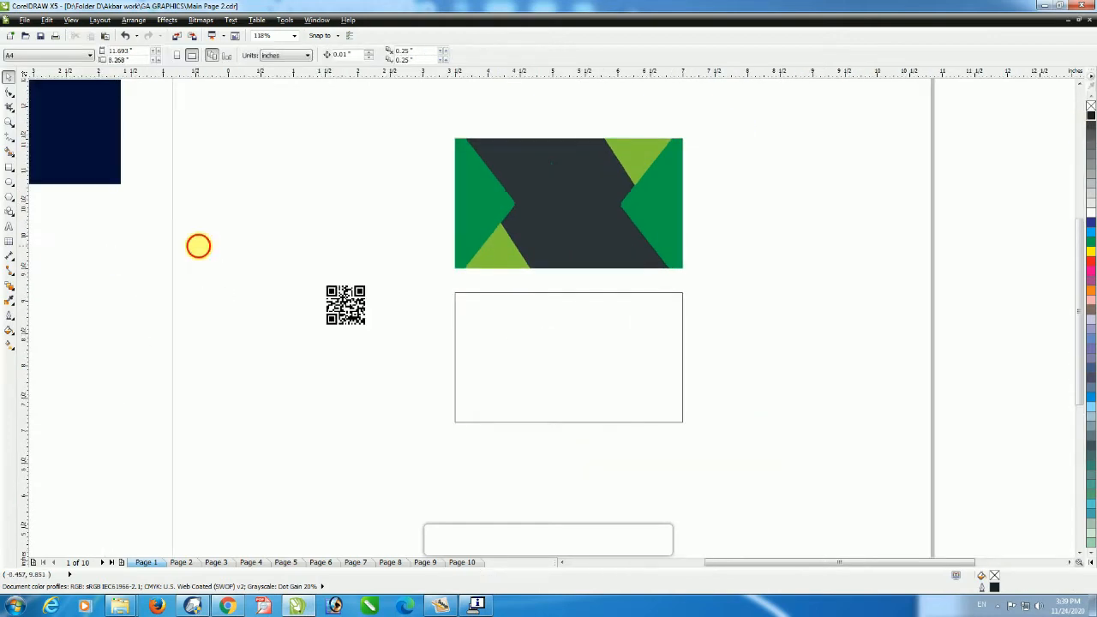
# Step: Draw a slanted line about 0.85 by 2.05 inches across the blank rectangle and a branch about 0.55 by 0.89 inches from its top edge
pyautogui.click(7, 133)
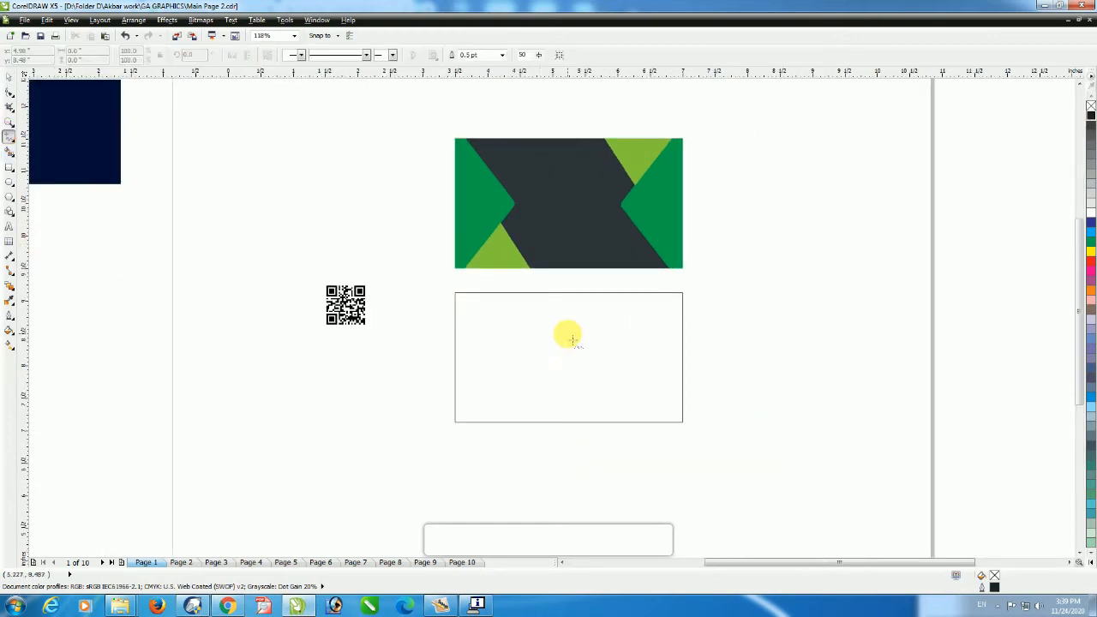
pyautogui.click(481, 292)
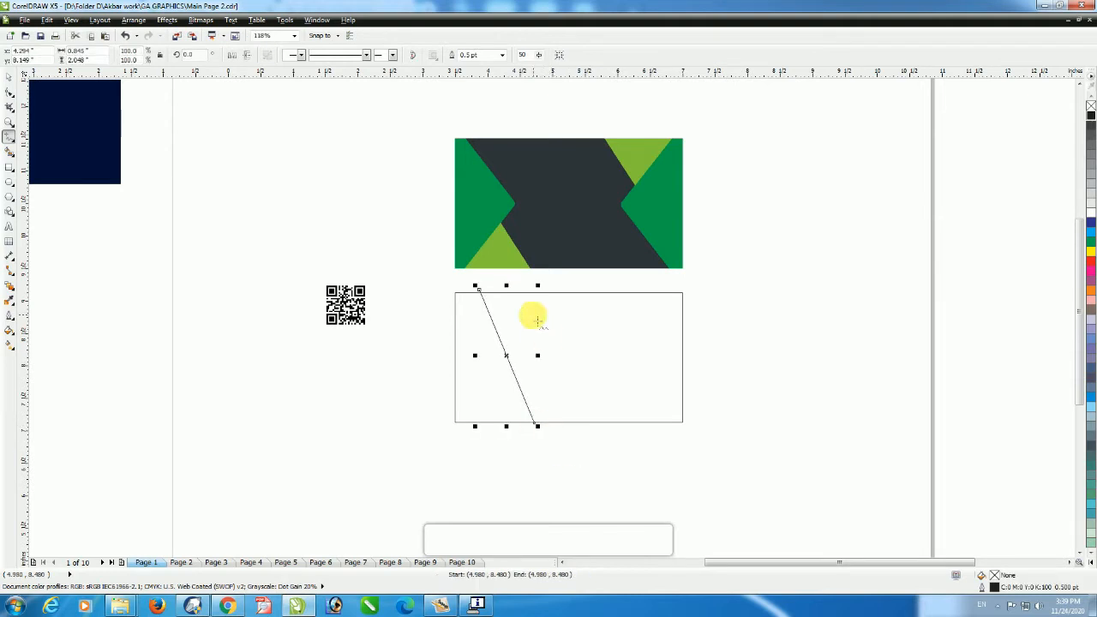
pyautogui.moveTo(457, 281); pyautogui.dragTo(602, 447)
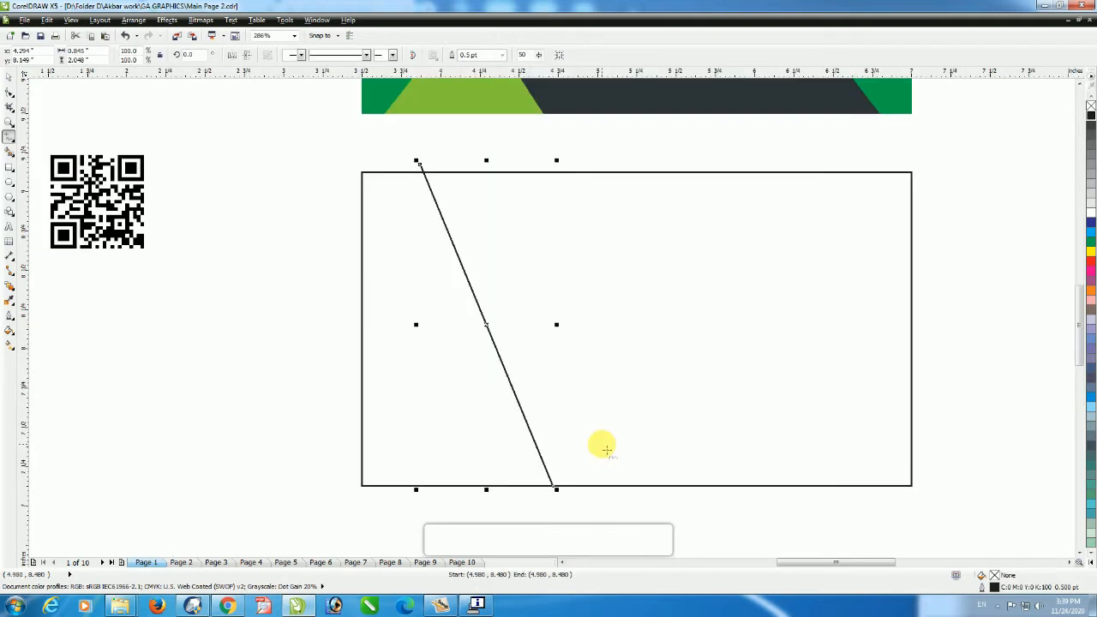
pyautogui.click(565, 166)
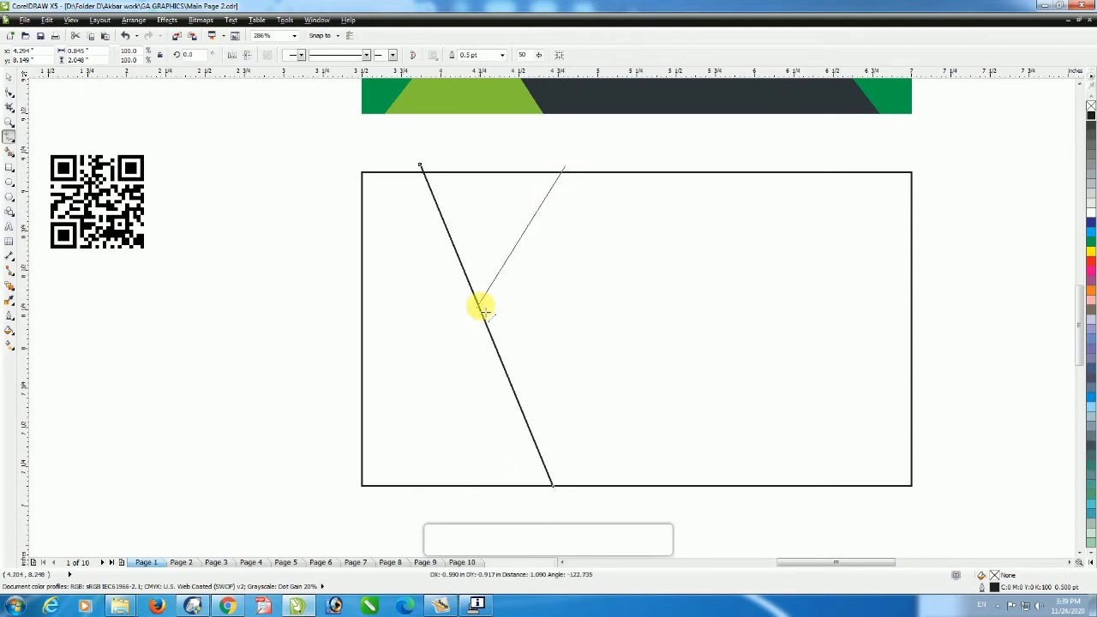
pyautogui.click(478, 306)
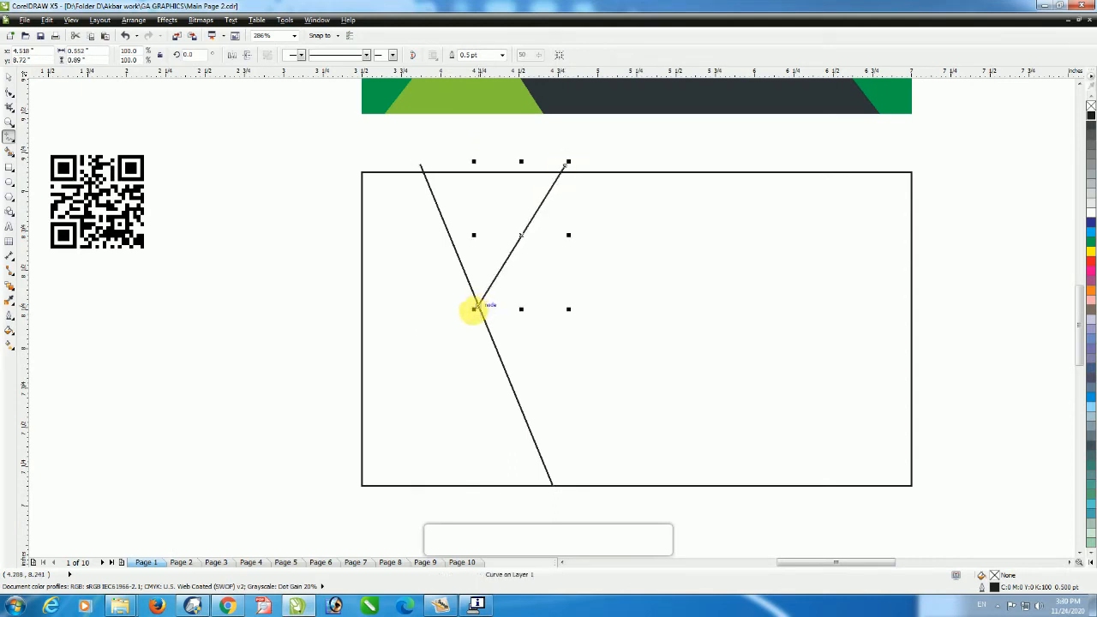
# Step: Move the short branch line's upper end node slightly to the right along the rectangle's top edge
pyautogui.click(10, 77)
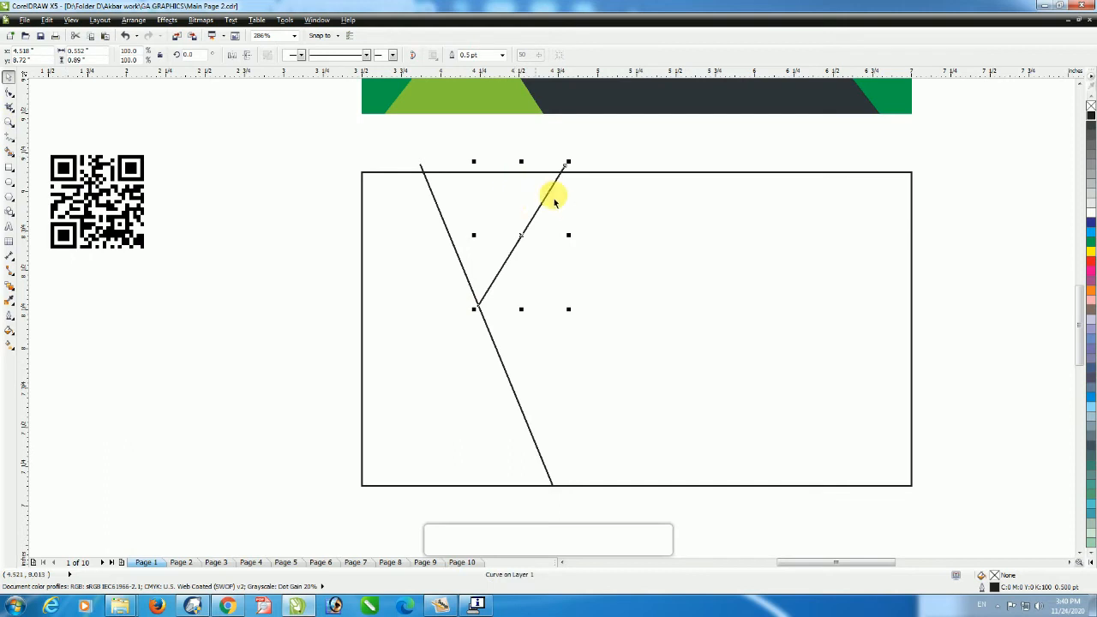
pyautogui.click(8, 91)
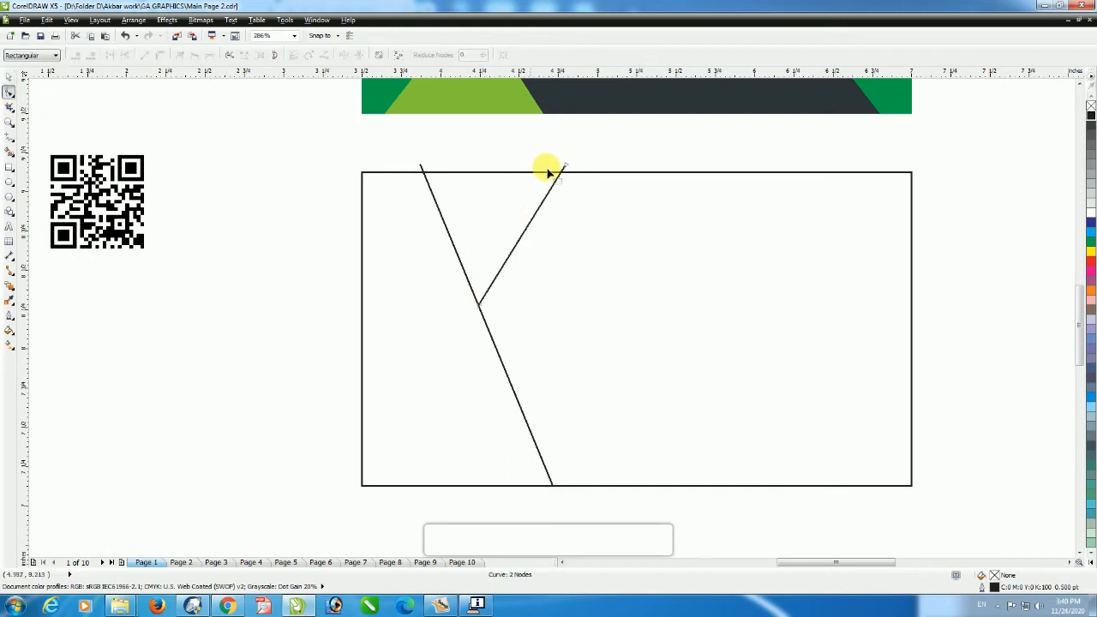
pyautogui.moveTo(573, 172); pyautogui.dragTo(580, 171)
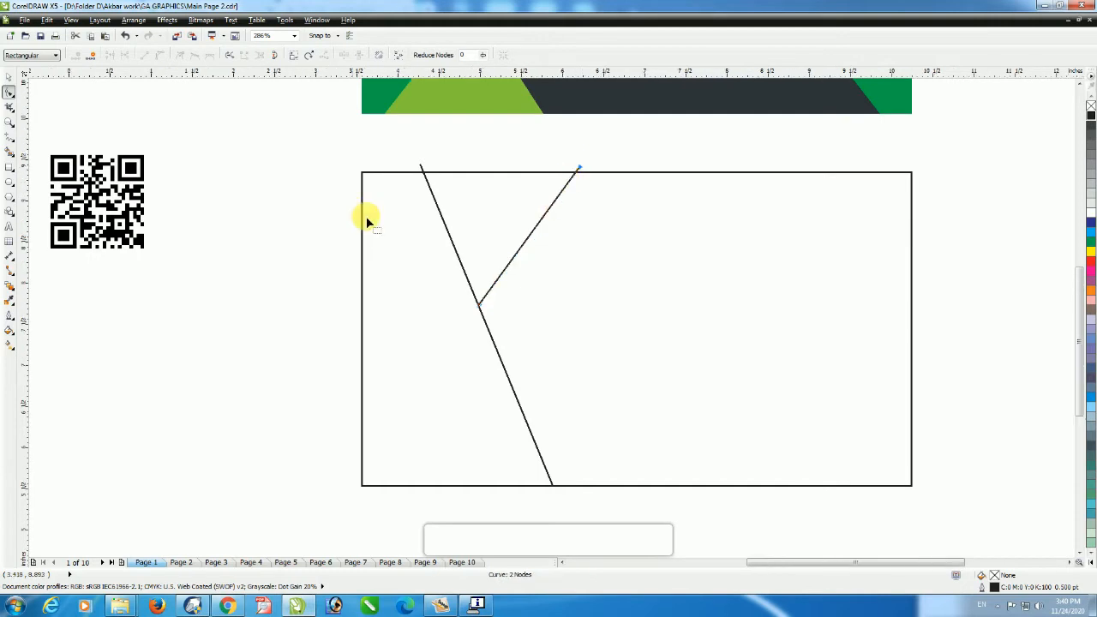
# Step: Smart-fill the second card's region outside the long slanted line, on the side away from the branch, with charcoal sampled from the dark swatch
pyautogui.scroll(-3, 366, 216)
pyautogui.press('space')
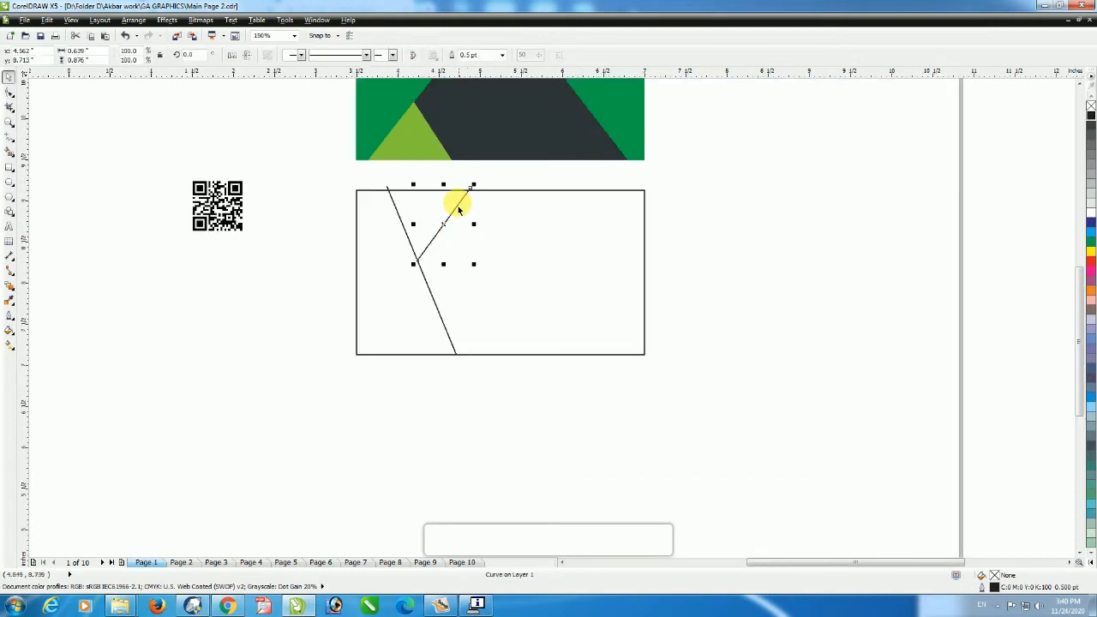
pyautogui.click(9, 156)
pyautogui.scroll(-3, 252, 200)
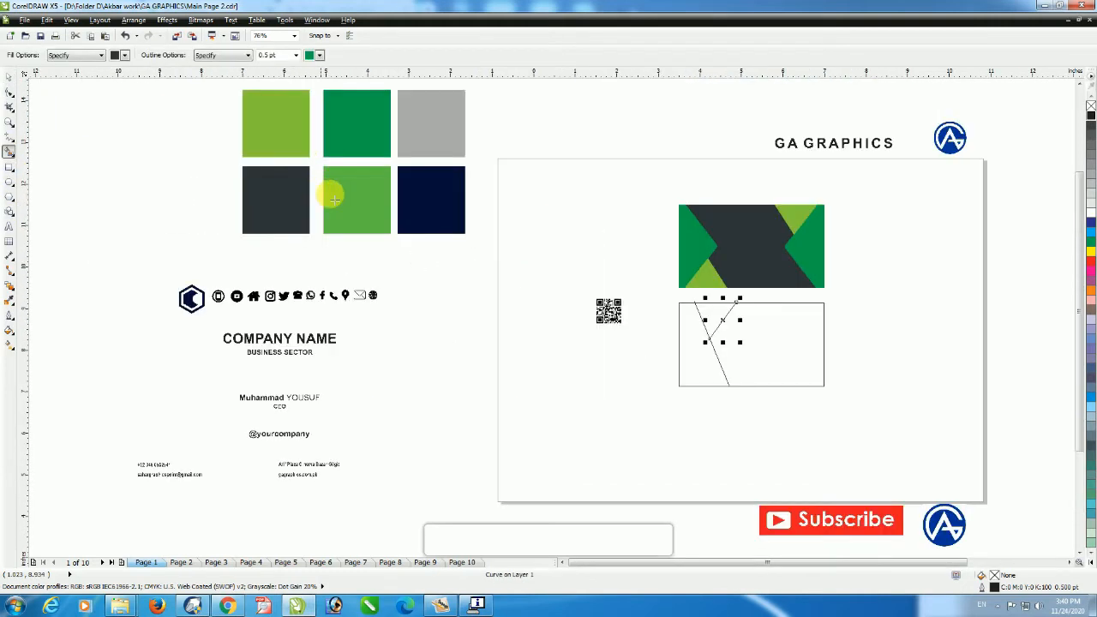
pyautogui.click(124, 55)
pyautogui.click(119, 153)
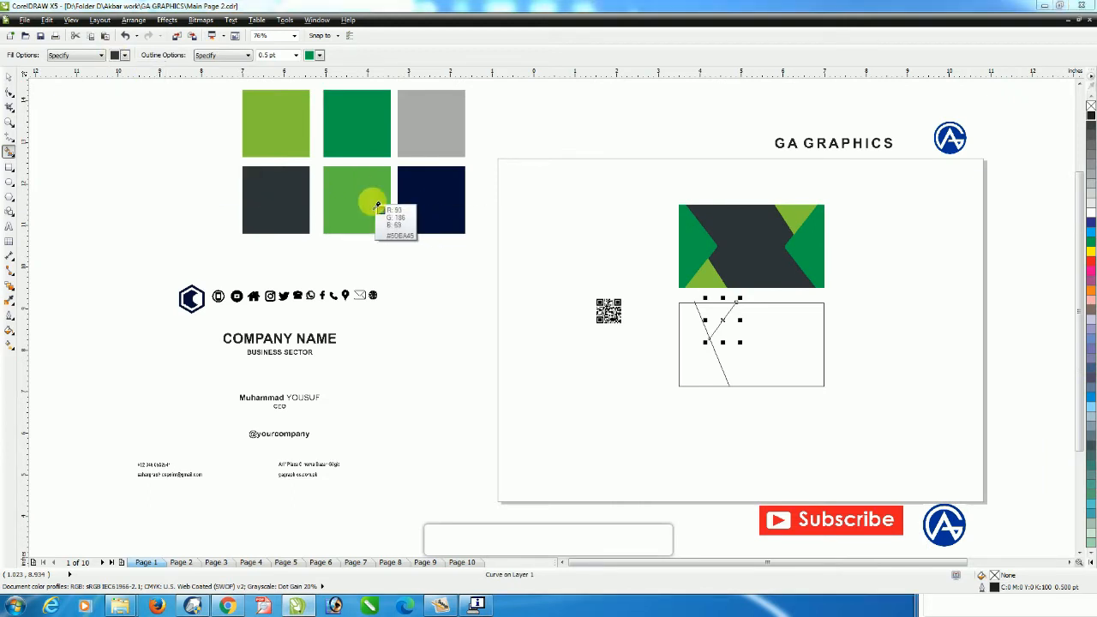
pyautogui.click(297, 199)
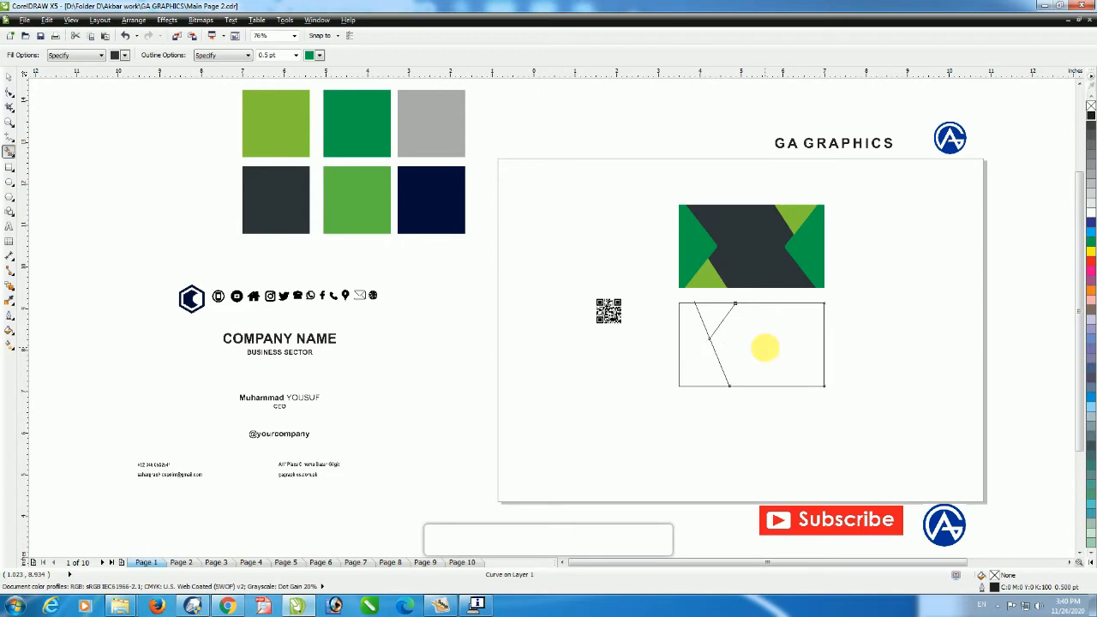
pyautogui.click(765, 348)
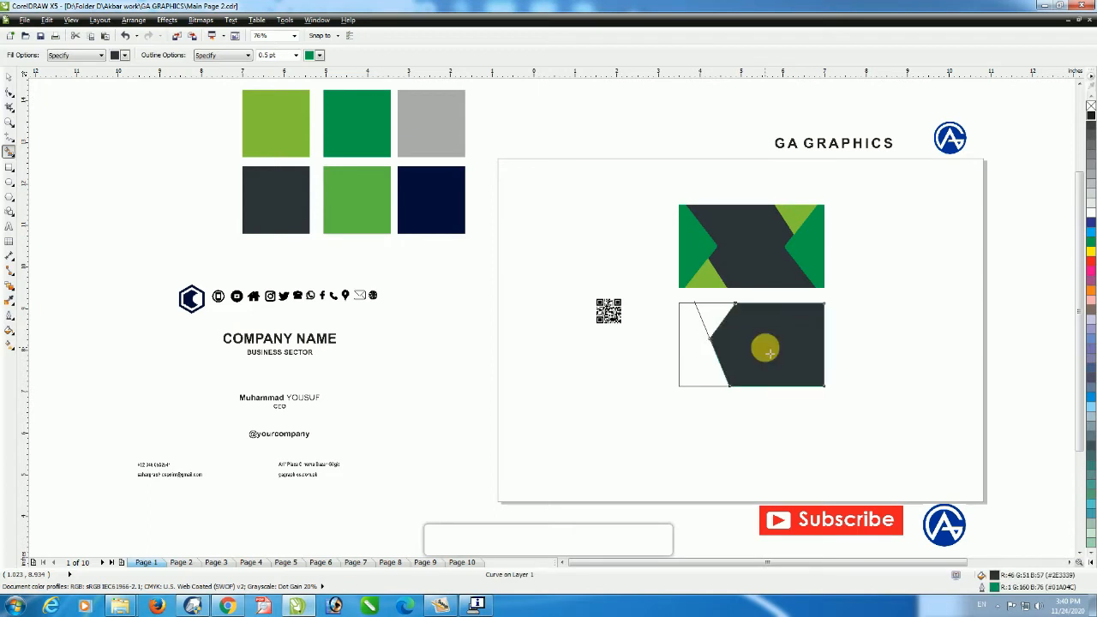
pyautogui.hotkey('ctrl', 'z')
pyautogui.click(707, 362)
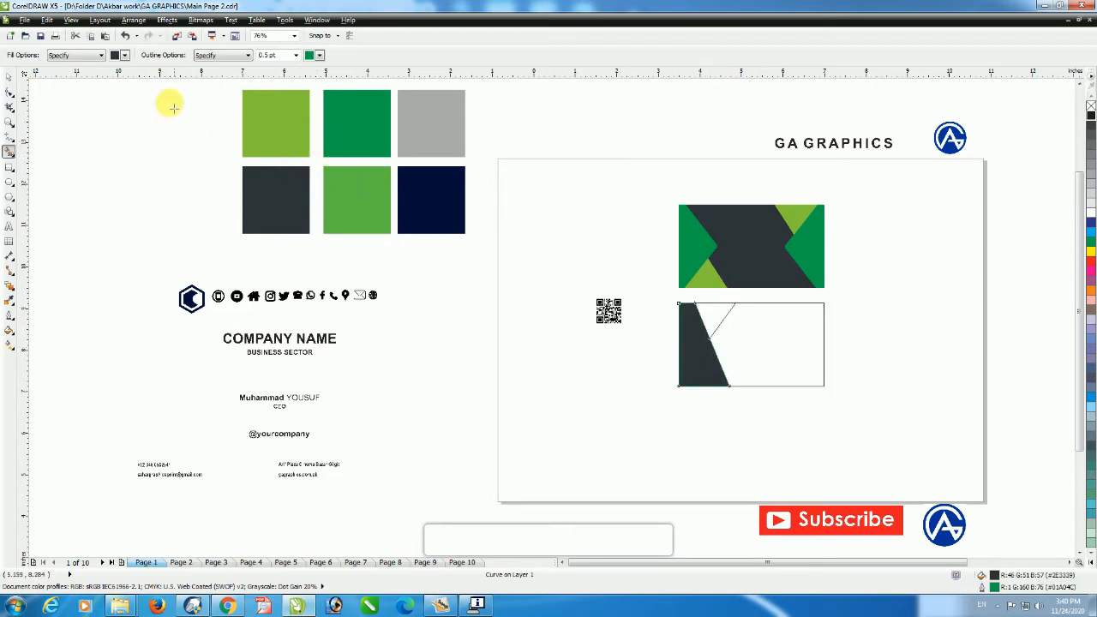
# Step: Smart-fill the small triangle between the slanted line and its branch with the mid-green swatch colour (R93 G186 B69)
pyautogui.click(114, 56)
pyautogui.click(115, 147)
pyautogui.click(367, 215)
pyautogui.click(722, 305)
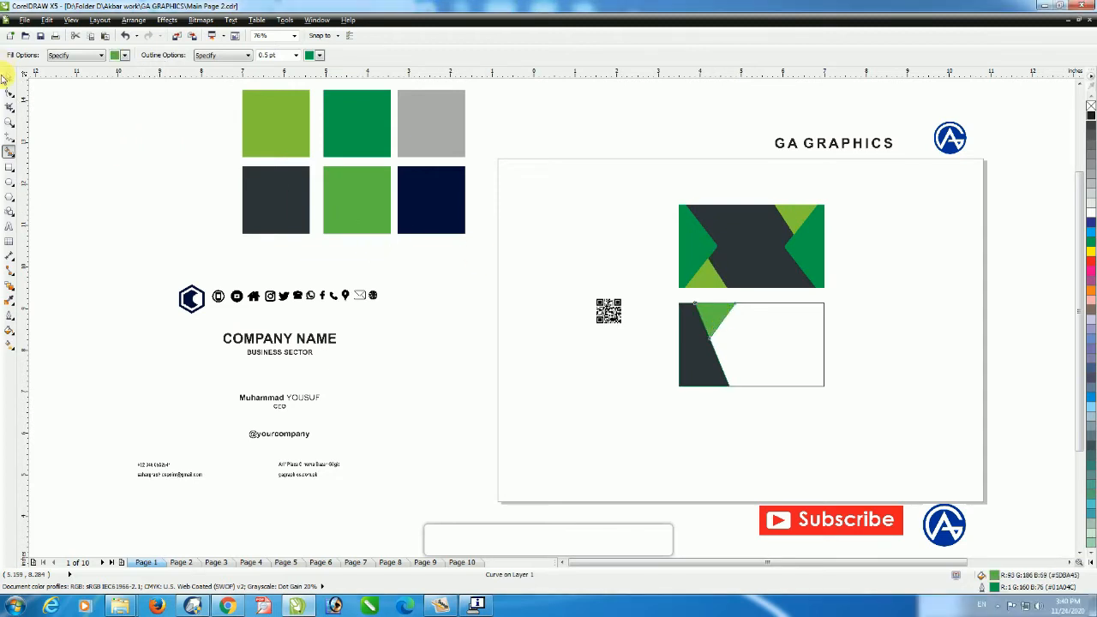
# Step: Delete the two leftover slanted construction lines that protrude above the second card's upper edge
pyautogui.press('space')
pyautogui.scroll(5, 723, 317)
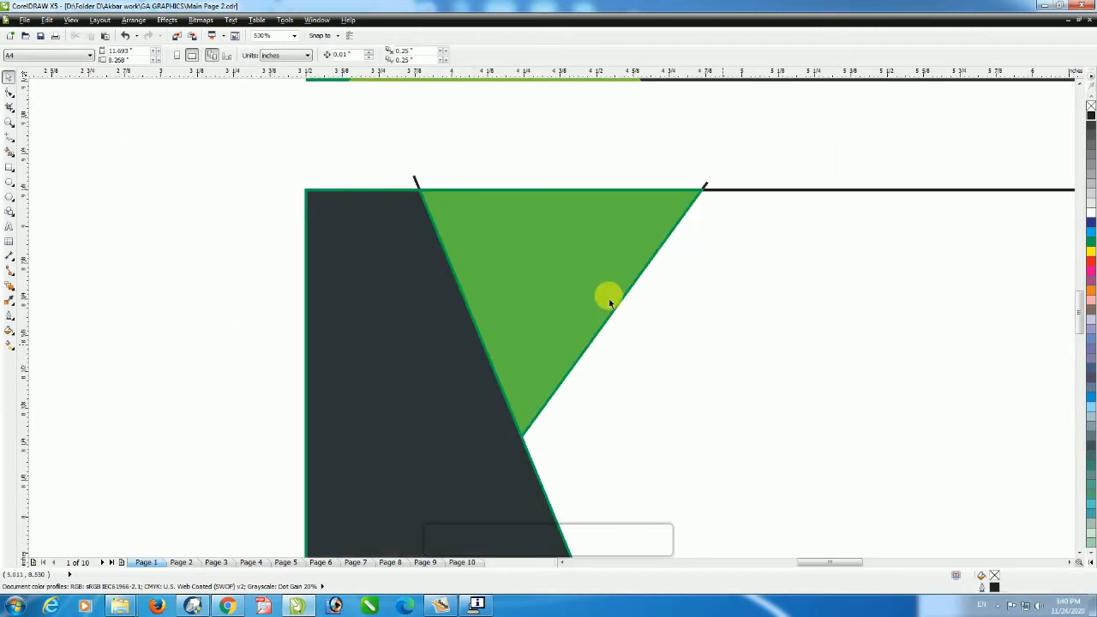
pyautogui.click(416, 186)
pyautogui.press('Delete')
pyautogui.click(706, 185)
pyautogui.press('Delete')
# Step: Select the second card's base rectangle and change its outline from black to grey
pyautogui.press('F4')
pyautogui.moveTo(623, 271); pyautogui.dragTo(816, 425)
pyautogui.click(734, 392)
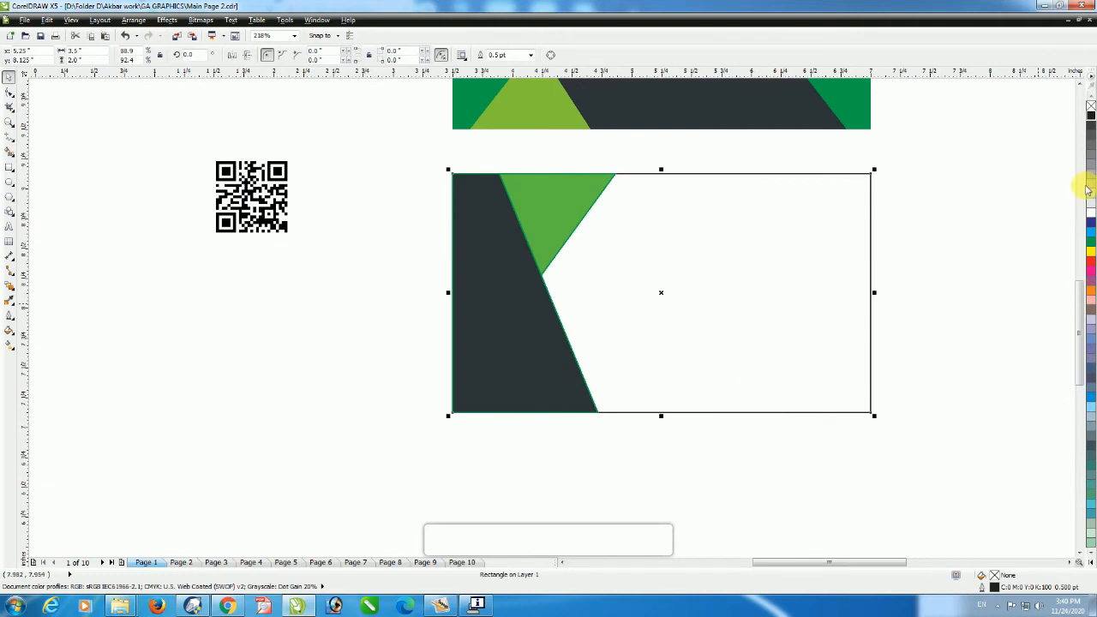
pyautogui.rightClick(1089, 155)
pyautogui.click(966, 262)
# Step: Remove the green outlines from the charcoal shape and the green triangle on the second card
pyautogui.moveTo(695, 158); pyautogui.dragTo(402, 451)
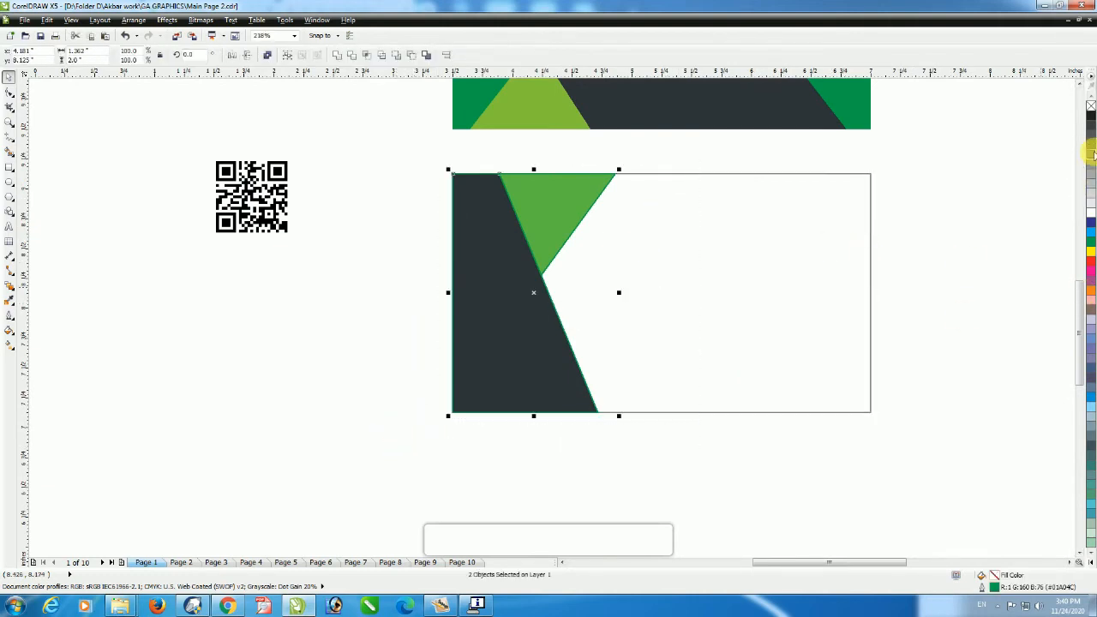
pyautogui.rightClick(1089, 104)
pyautogui.click(993, 245)
# Step: Stretch the charcoal shape and green triangle together horizontally, making them about 1.56 and 1.25 inches wide
pyautogui.scroll(-3, 600, 276)
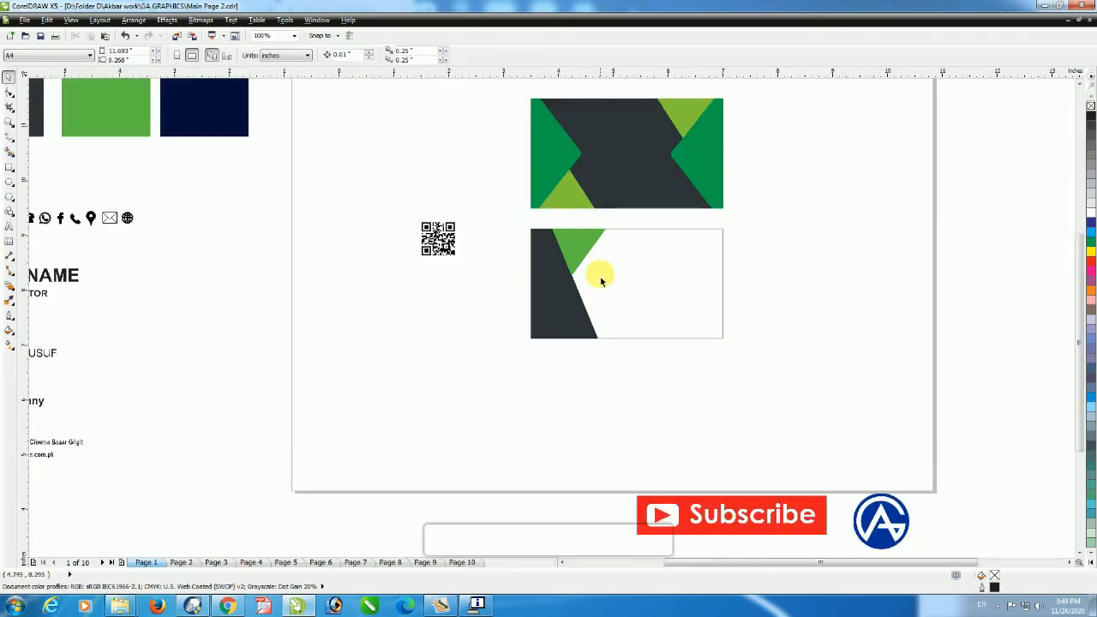
pyautogui.press('z')
pyautogui.moveTo(504, 142); pyautogui.dragTo(724, 382)
pyautogui.click(473, 270)
pyautogui.keyDown('shift'); pyautogui.click(472, 379); pyautogui.keyUp('shift')
pyautogui.moveTo(524, 341); pyautogui.dragTo(576, 345)
pyautogui.click(837, 289)
# Step: Nudge the green triangle about 0.14 inch left and place it behind the charcoal shape
pyautogui.click(519, 261)
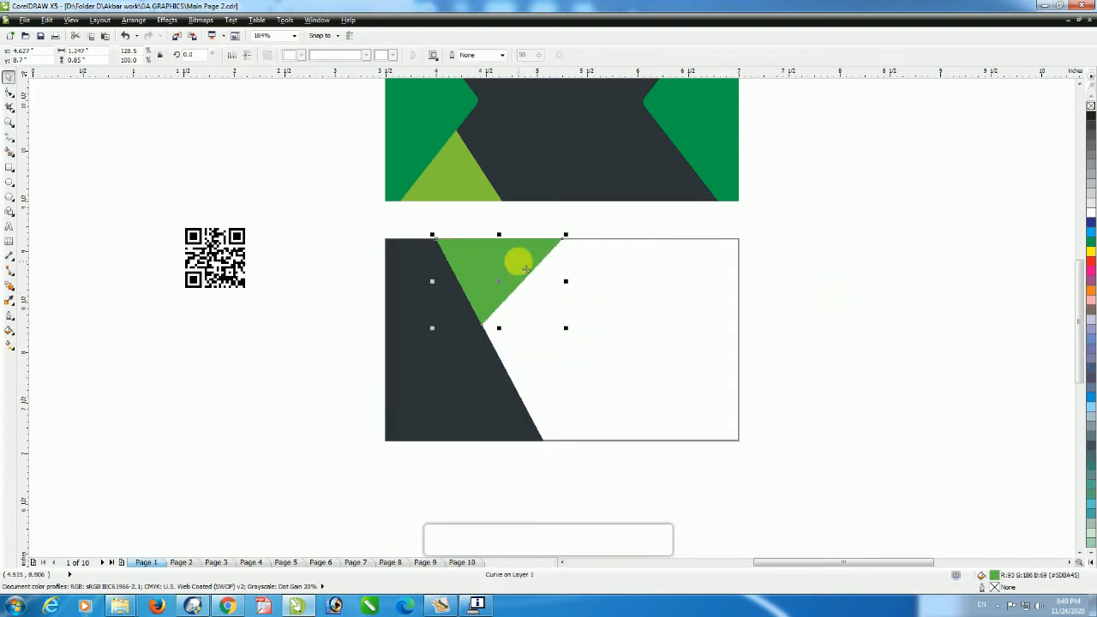
pyautogui.press('Left')
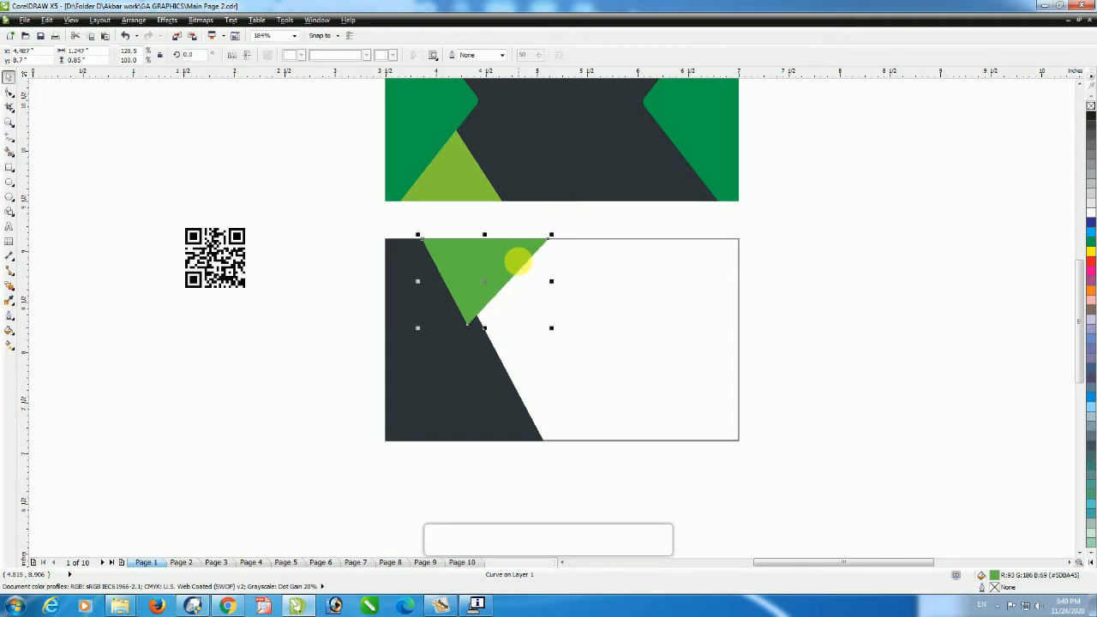
pyautogui.hotkey('ctrl', 'pagedown')
# Step: Move the green triangle's lowest node to the right and slightly up, onto the charcoal shape's slanted edge
pyautogui.press('F2')
pyautogui.moveTo(442, 216); pyautogui.dragTo(585, 450)
pyautogui.press('s')
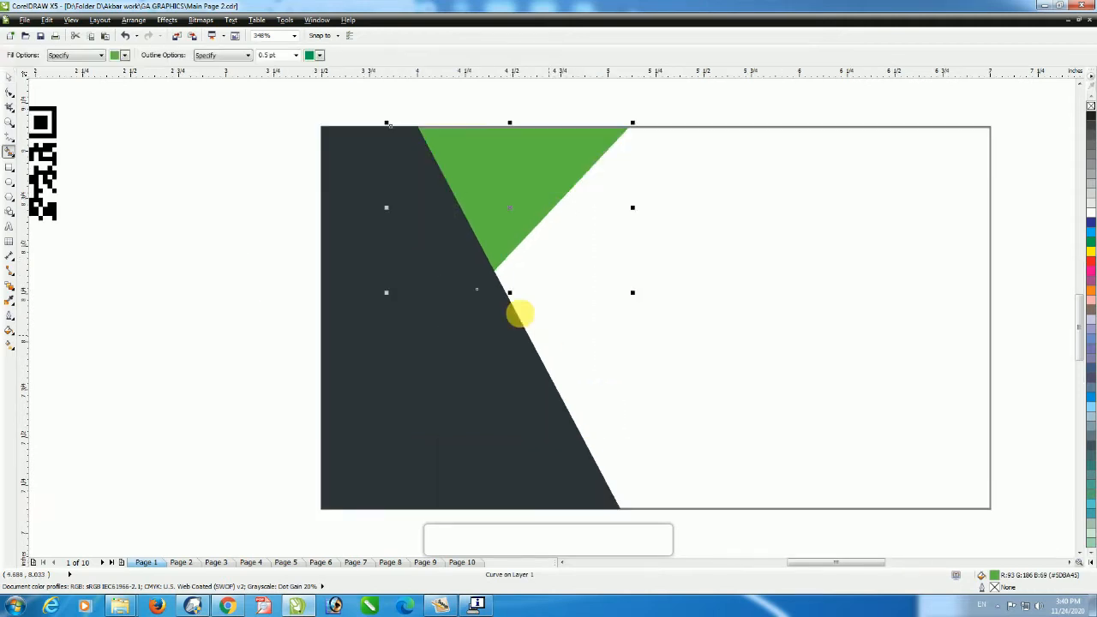
pyautogui.click(9, 92)
pyautogui.moveTo(479, 293); pyautogui.dragTo(501, 286)
pyautogui.press('space')
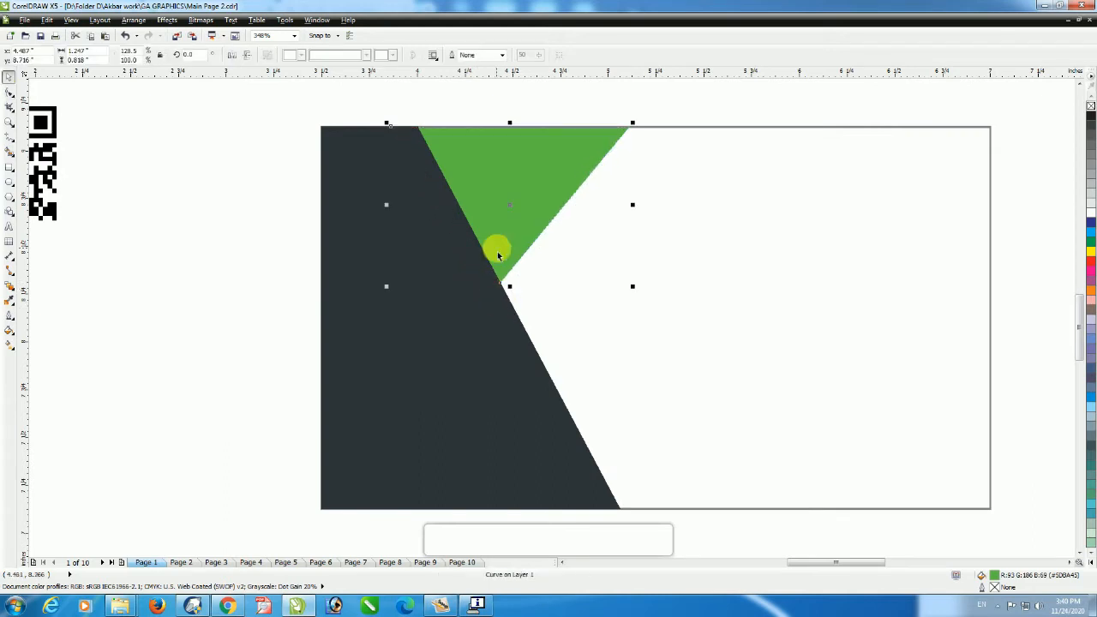
# Step: Move the QR code onto the lower-left part of the second card's charcoal shape
pyautogui.scroll(-2, 644, 162)
pyautogui.scroll(-4, 644, 163)
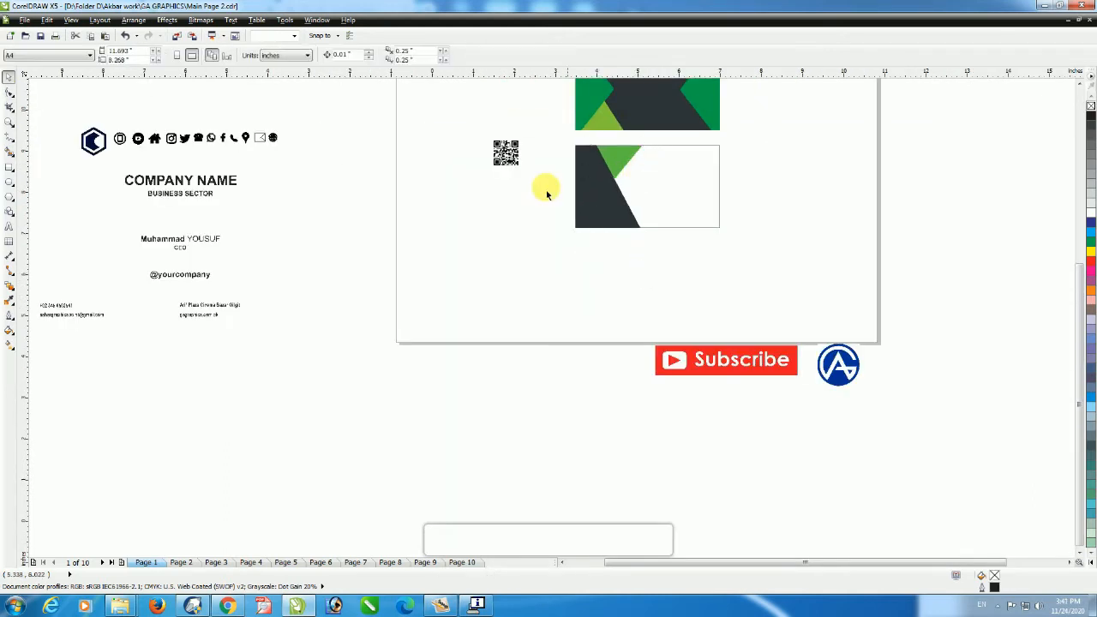
pyautogui.click(505, 153)
pyautogui.moveTo(524, 170); pyautogui.dragTo(666, 306)
pyautogui.moveTo(339, 126); pyautogui.dragTo(593, 285)
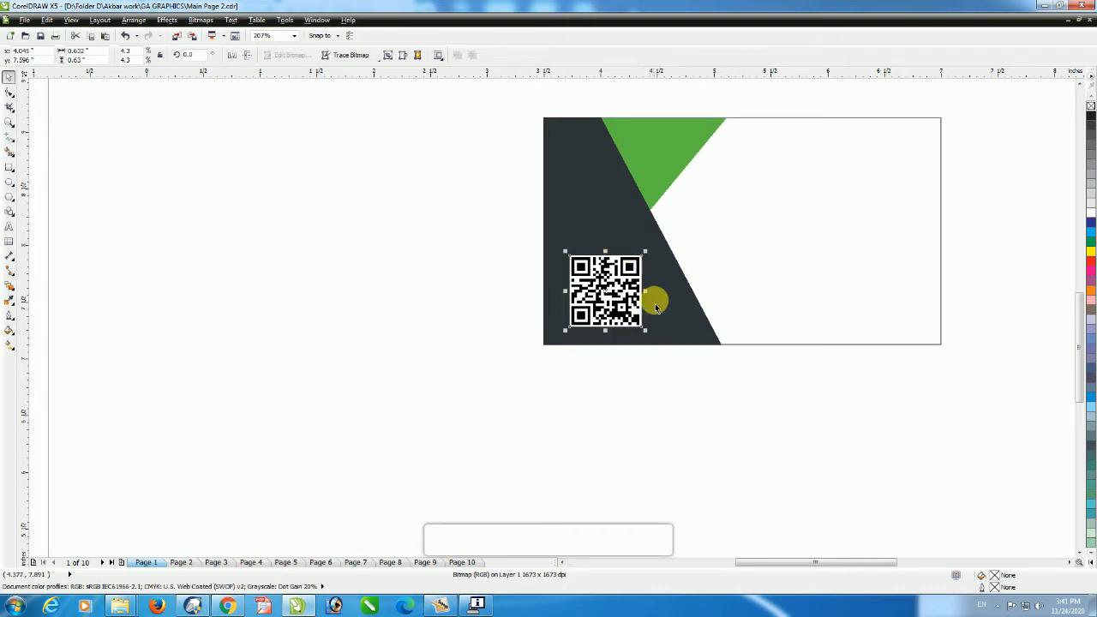
# Step: Try to centre the QR code horizontally on the charcoal shape, and undo the alignment
pyautogui.keyDown('shift'); pyautogui.click(666, 329); pyautogui.keyUp('shift')
pyautogui.press('c')
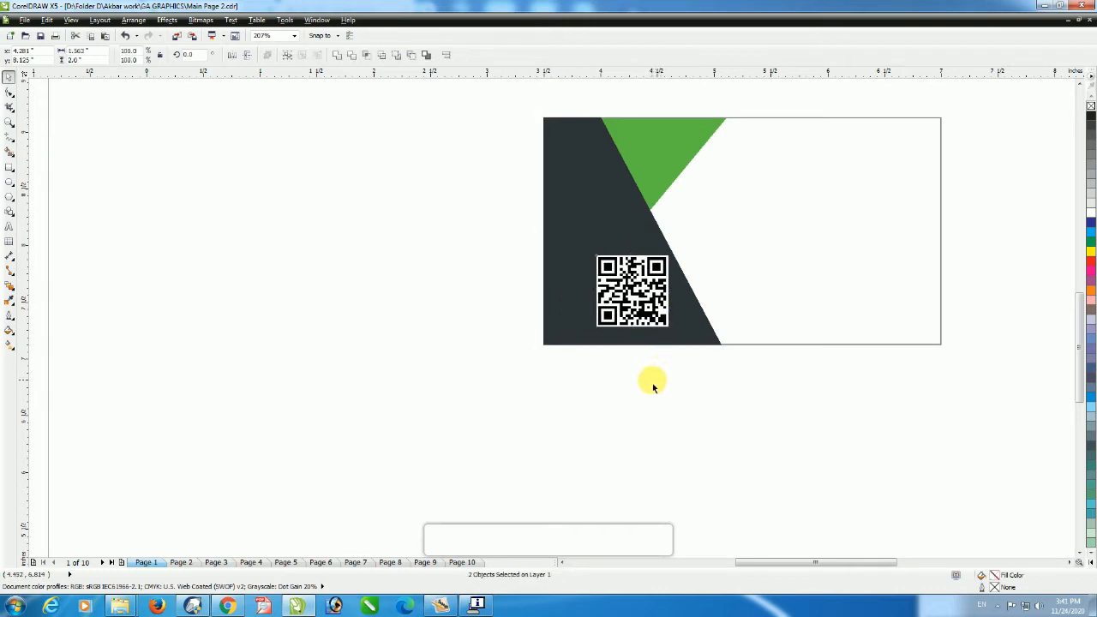
pyautogui.hotkey('ctrl', 'z')
pyautogui.click(582, 292)
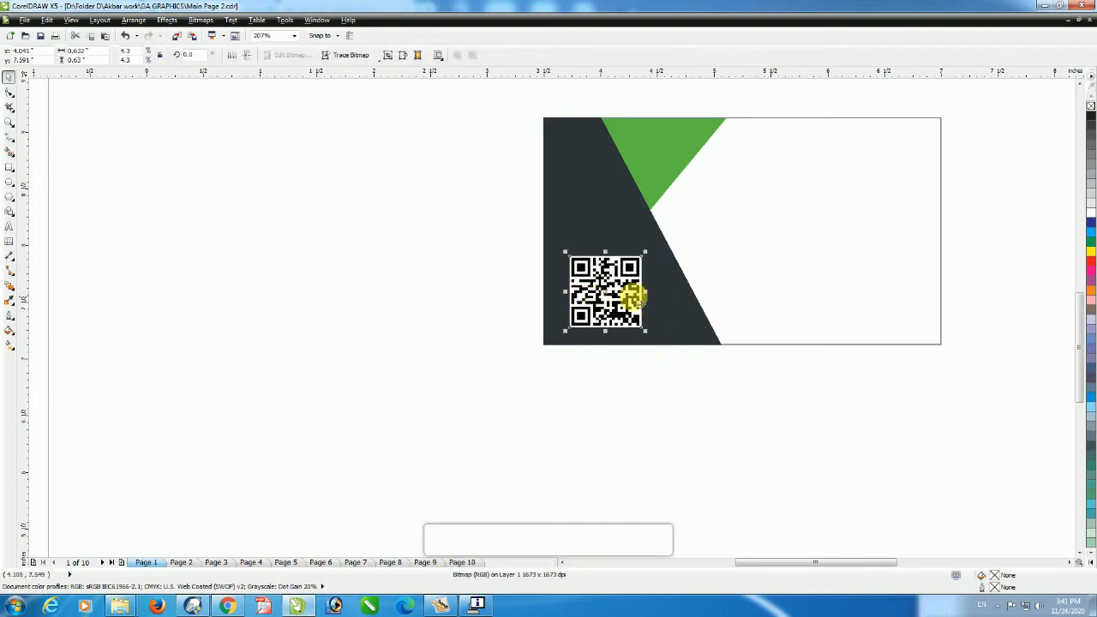
pyautogui.click(673, 372)
# Step: Remove the charcoal shape's extra node on its slanted edge and move the edge's upper node left to the green triangle's corner
pyautogui.scroll(-2, 625, 236)
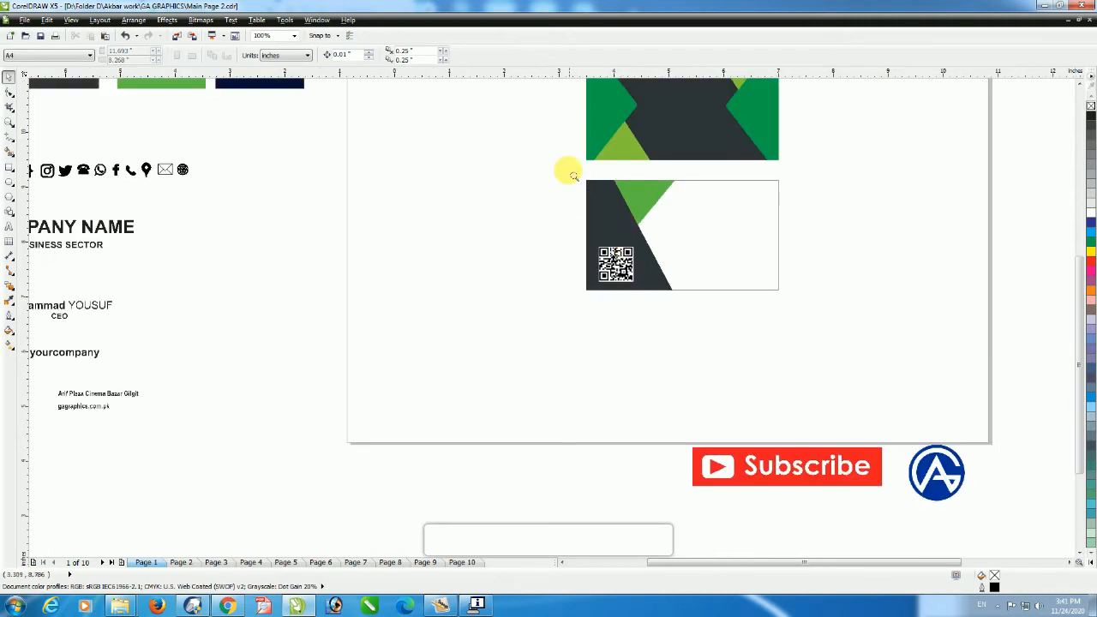
pyautogui.scroll(3, 644, 205)
pyautogui.click(588, 226)
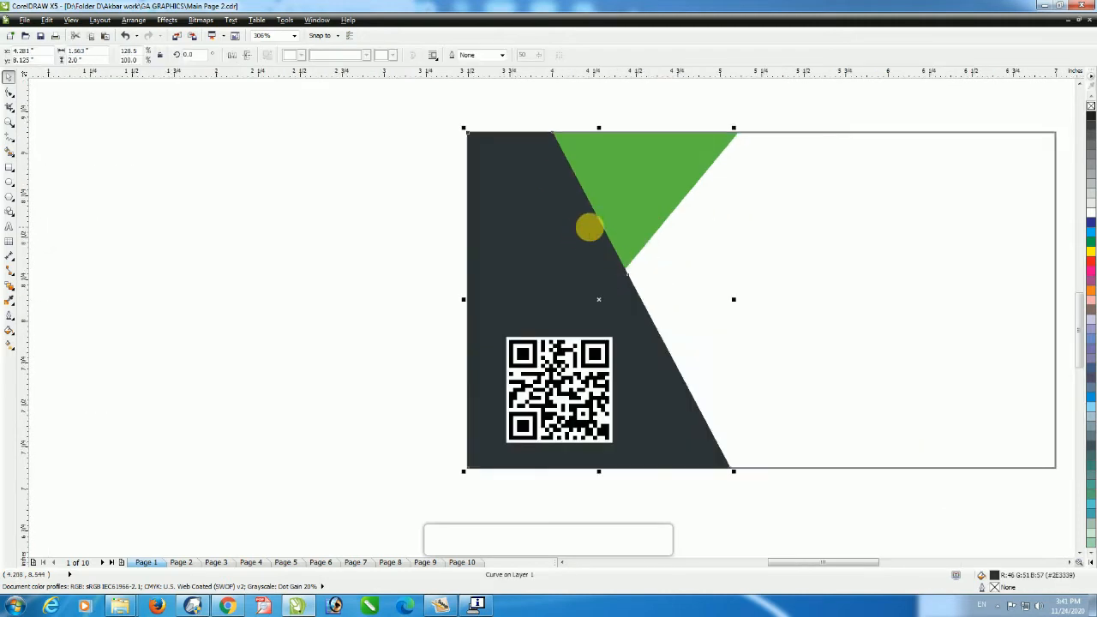
pyautogui.click(9, 91)
pyautogui.moveTo(553, 134); pyautogui.dragTo(526, 134)
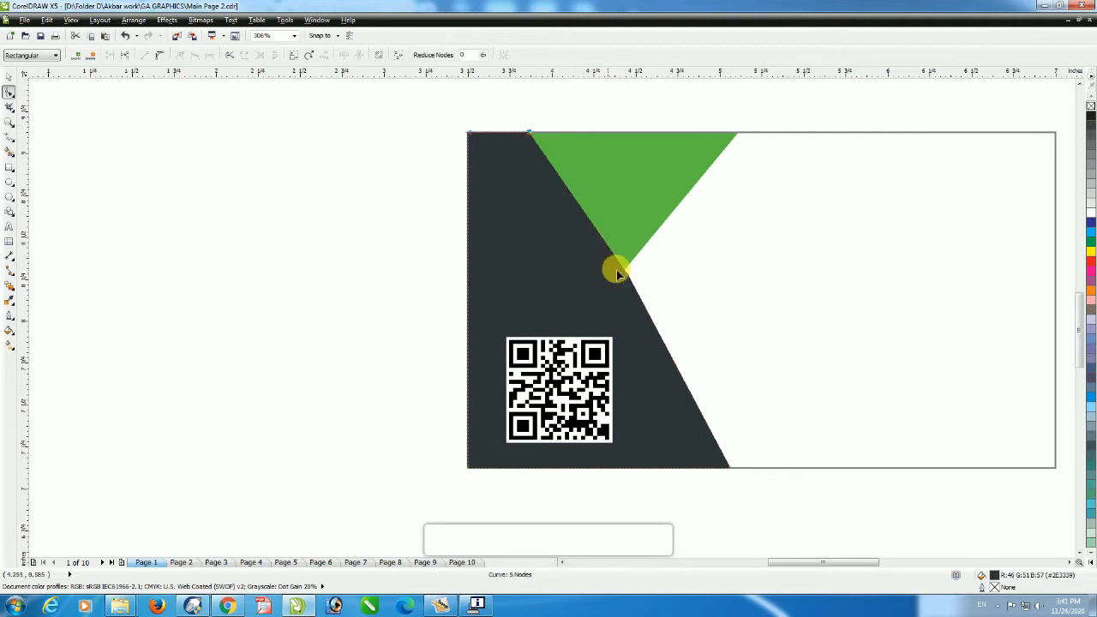
pyautogui.hotkey('ctrl', 'z')
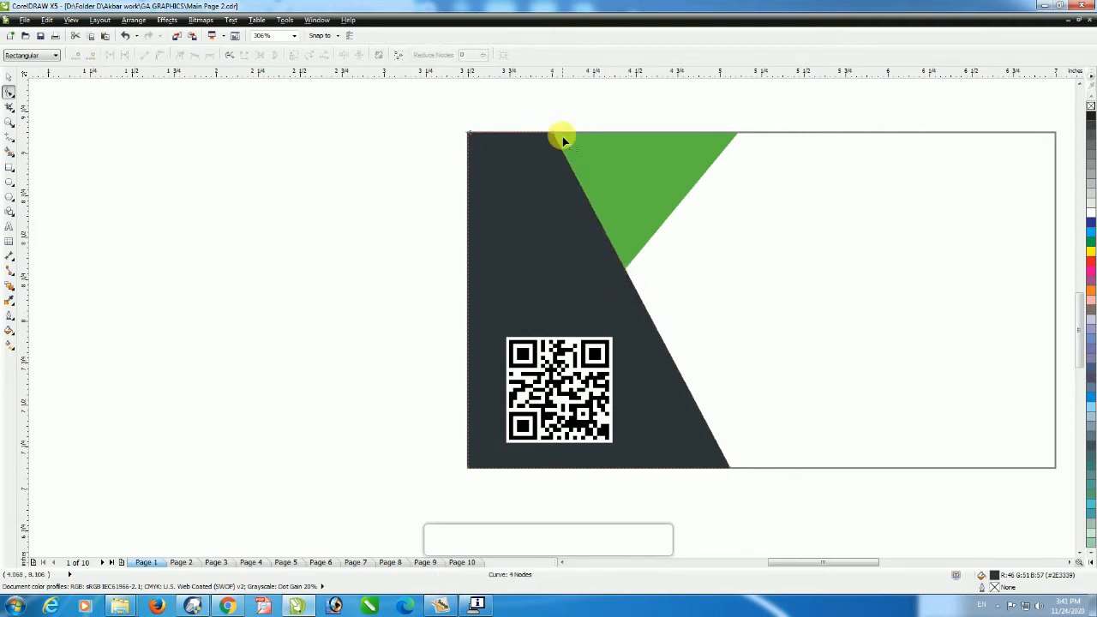
pyautogui.moveTo(554, 134); pyautogui.dragTo(527, 134)
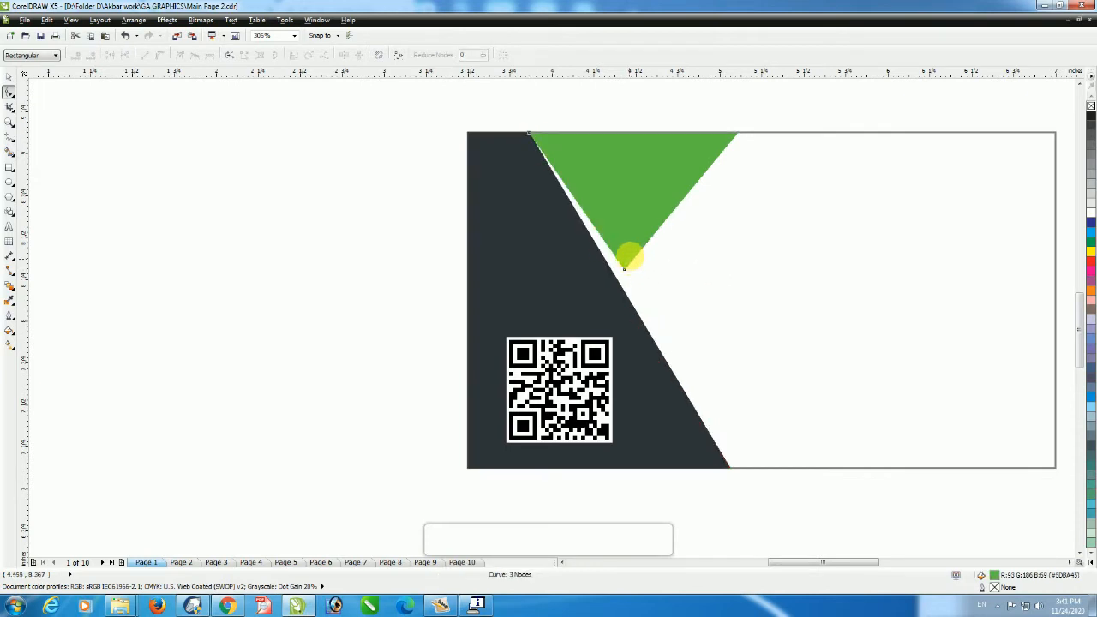
# Step: Nudge the green triangle left behind the charcoal shape until its horizontal position is about 4.31 inches, closing the white gap
pyautogui.press('space')
pyautogui.moveTo(667, 198); pyautogui.dragTo(655, 198)
pyautogui.hotkey('ctrl', 'z')
pyautogui.moveTo(514, 116); pyautogui.dragTo(786, 272)
pyautogui.press('Left')
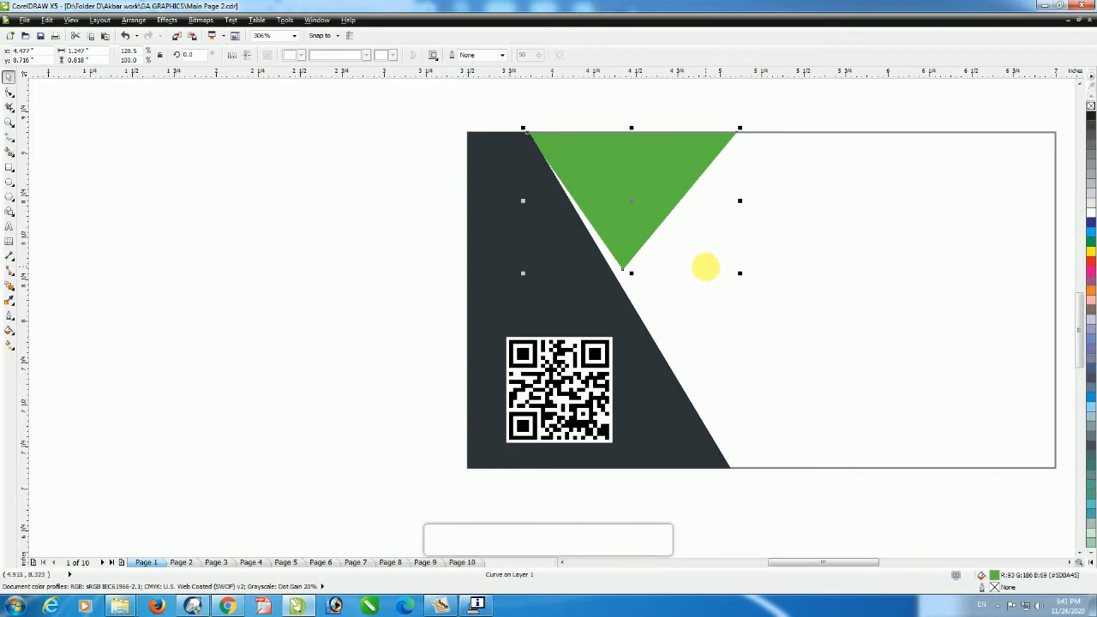
pyautogui.press('Left')
pyautogui.press('Left')
pyautogui.press('Left')
pyautogui.press('Left')
pyautogui.press('Left')
pyautogui.press('Left')
pyautogui.press('Left')
pyautogui.press('Left')
pyautogui.press('Left')
pyautogui.press('Left')
pyautogui.press('Left')
pyautogui.press('Left')
pyautogui.press('Left')
pyautogui.press('Left')
pyautogui.press('Left')
pyautogui.press('Left')
pyautogui.press('Left')
pyautogui.press('Left')
pyautogui.press('Left')
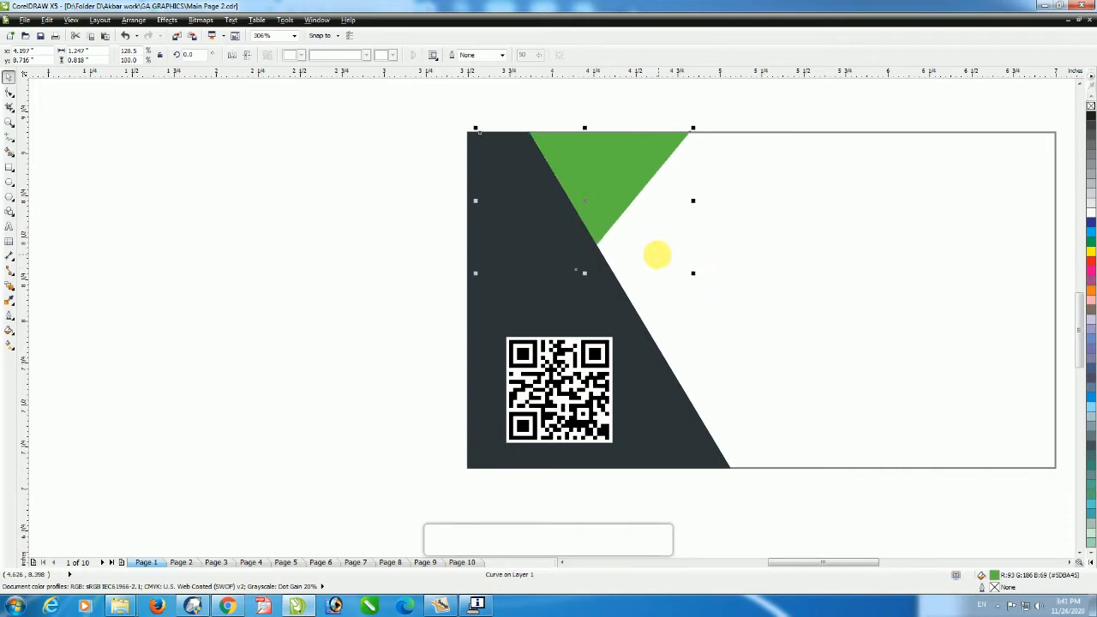
pyautogui.press('Right')
pyautogui.press('Right')
pyautogui.press('Right')
pyautogui.press('Right')
pyautogui.press('Right')
pyautogui.press('Right')
pyautogui.press('Right')
pyautogui.press('Right')
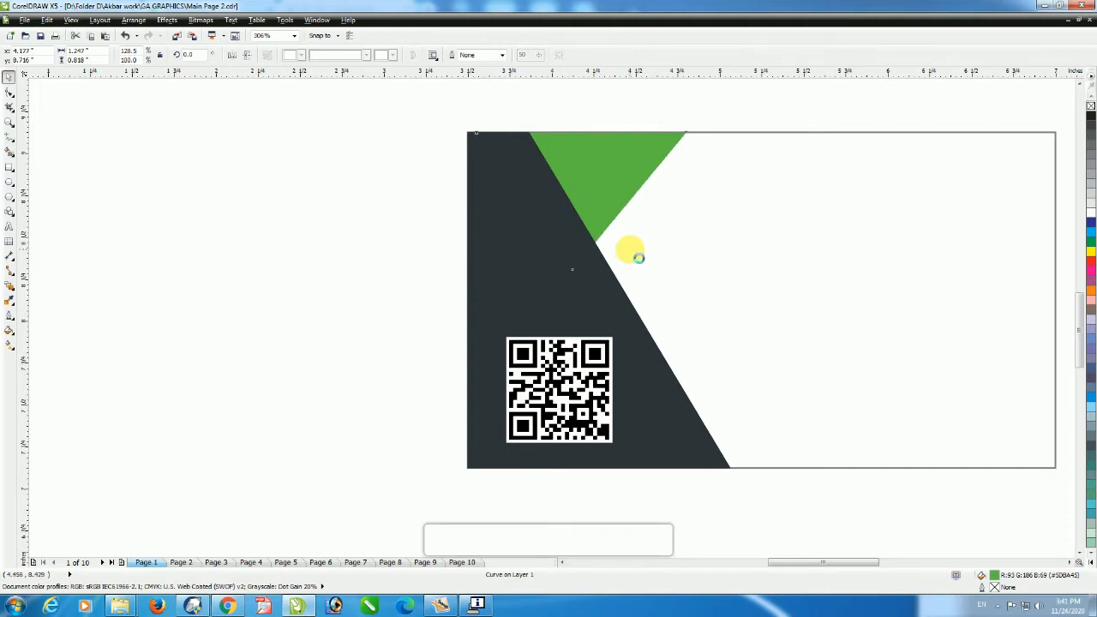
pyautogui.press('Right')
pyautogui.press('Right')
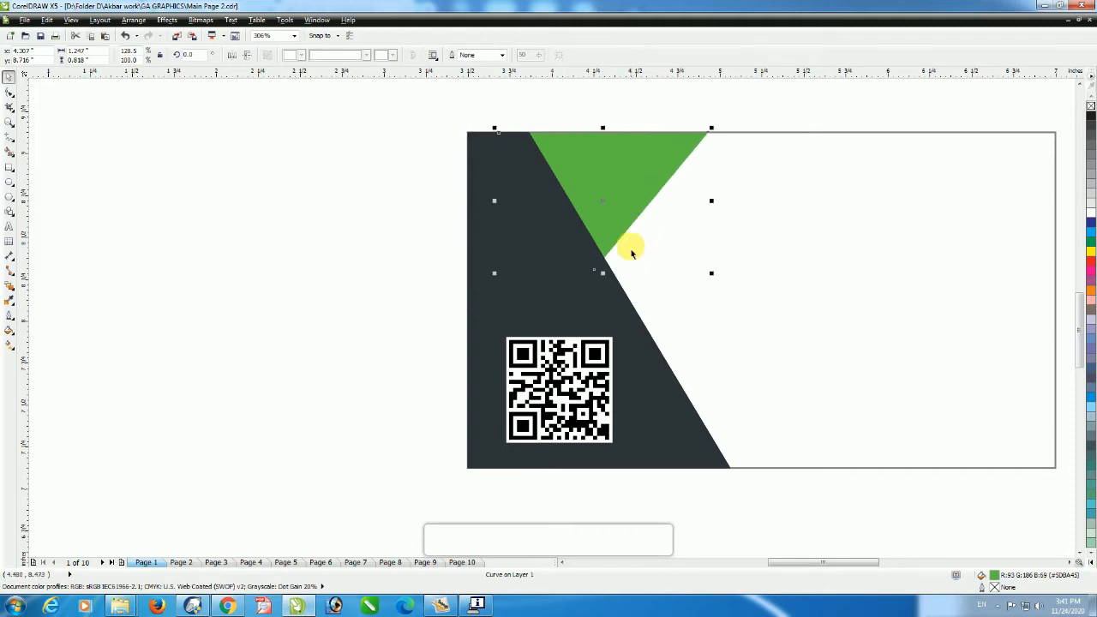
# Step: Adjust the green triangle's lowest node slightly right and up so its tip meets the charcoal shape's slanted edge
pyautogui.press('F10')
pyautogui.moveTo(598, 275); pyautogui.dragTo(610, 270)
pyautogui.press('space')
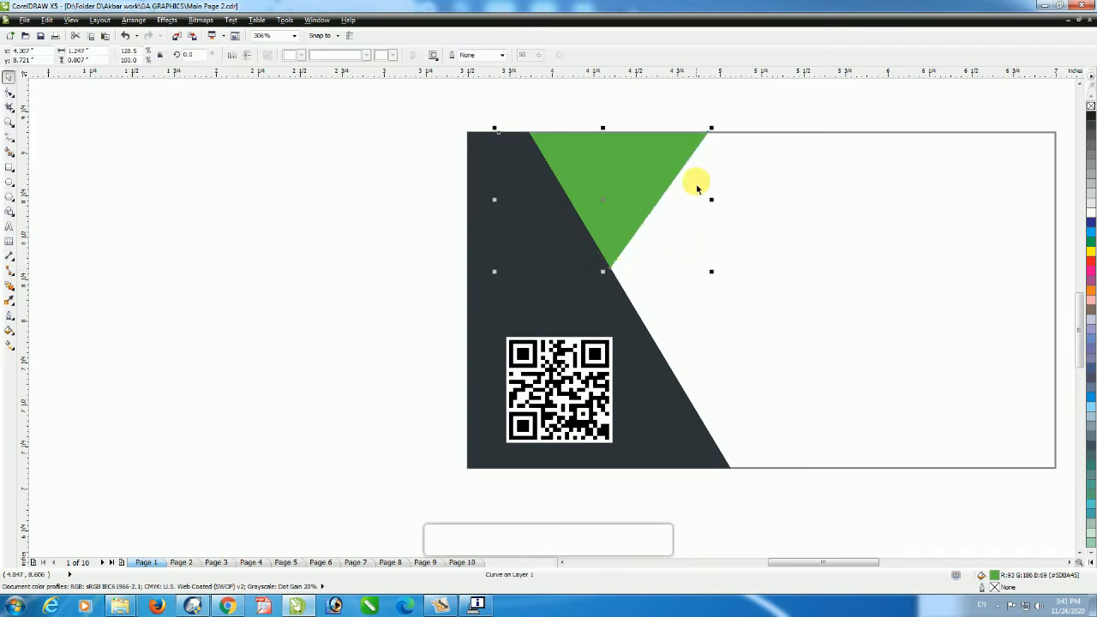
pyautogui.scroll(-1, 668, 142)
pyautogui.click(662, 127)
# Step: Draw a narrow upright rectangle about 0.27 by 1.02 inches near the second card's lower-right corner
pyautogui.press('F2')
pyautogui.moveTo(540, 118); pyautogui.dragTo(834, 404)
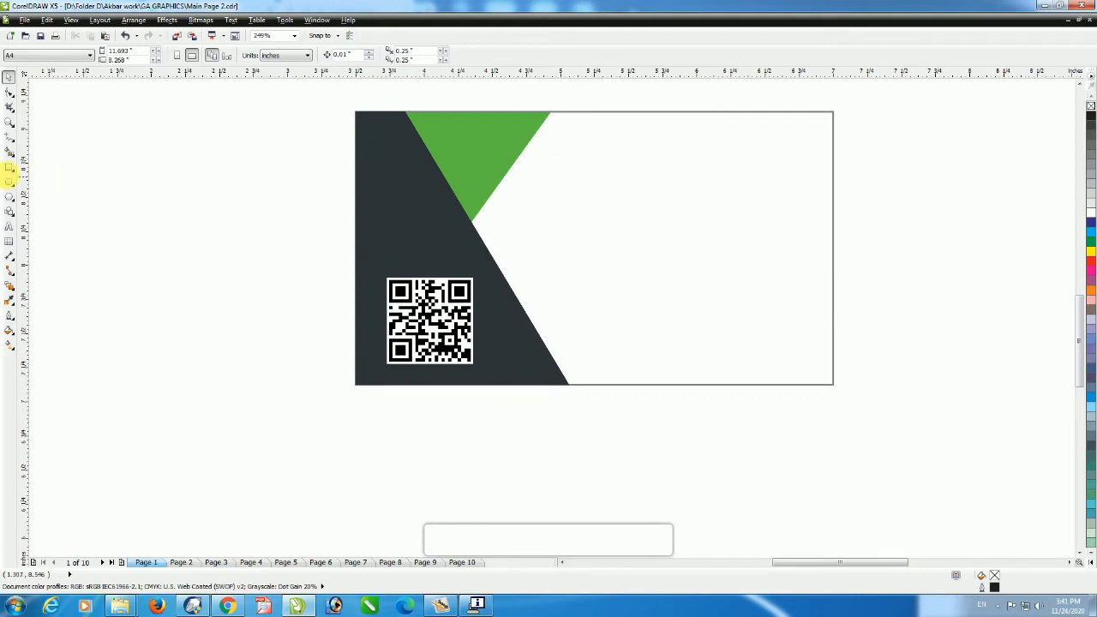
pyautogui.click(9, 168)
pyautogui.moveTo(788, 235); pyautogui.dragTo(825, 374)
# Step: Round all corners of the narrow rectangle to a radius of about 0.136 inch, giving it fully semicircular ends
pyautogui.click(10, 96)
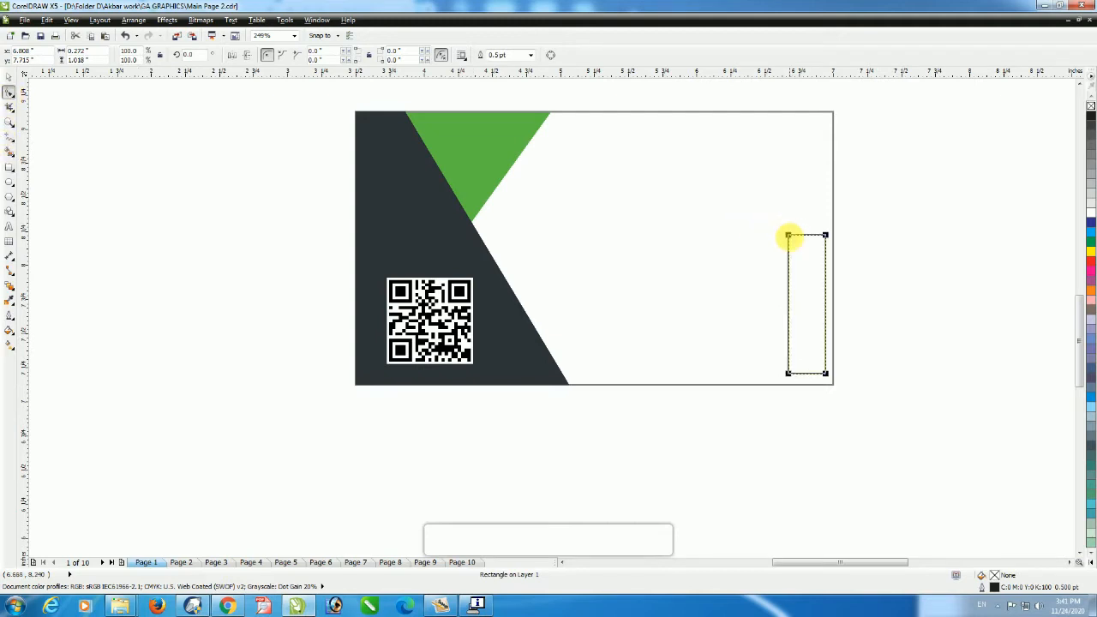
pyautogui.moveTo(788, 234); pyautogui.dragTo(796, 239)
pyautogui.press('space')
pyautogui.press('F10')
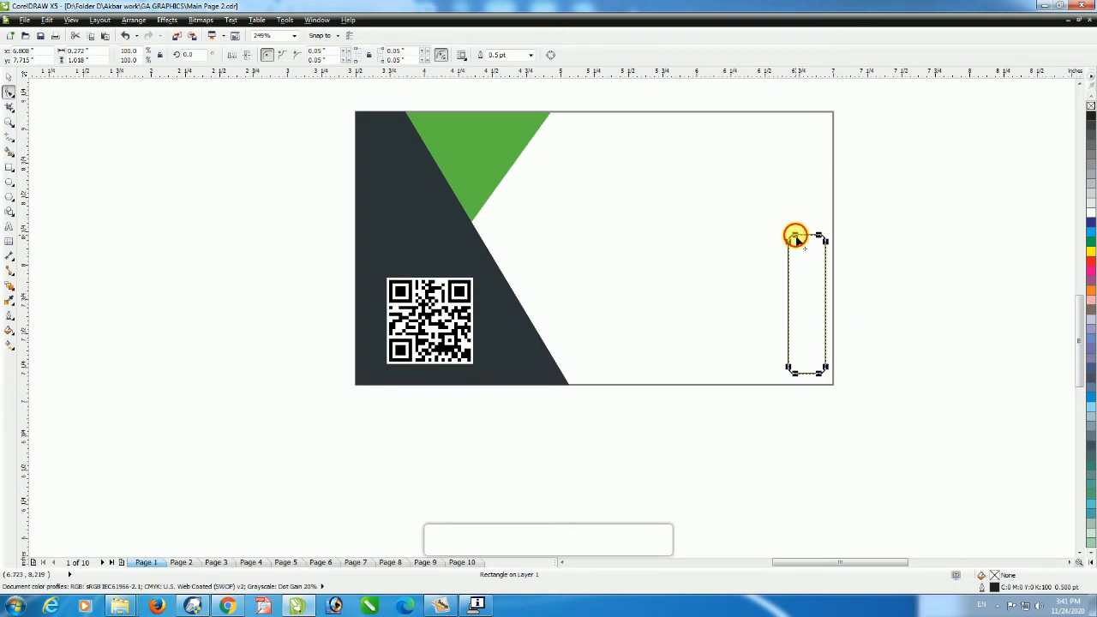
pyautogui.moveTo(803, 239); pyautogui.dragTo(805, 249)
pyautogui.press('space')
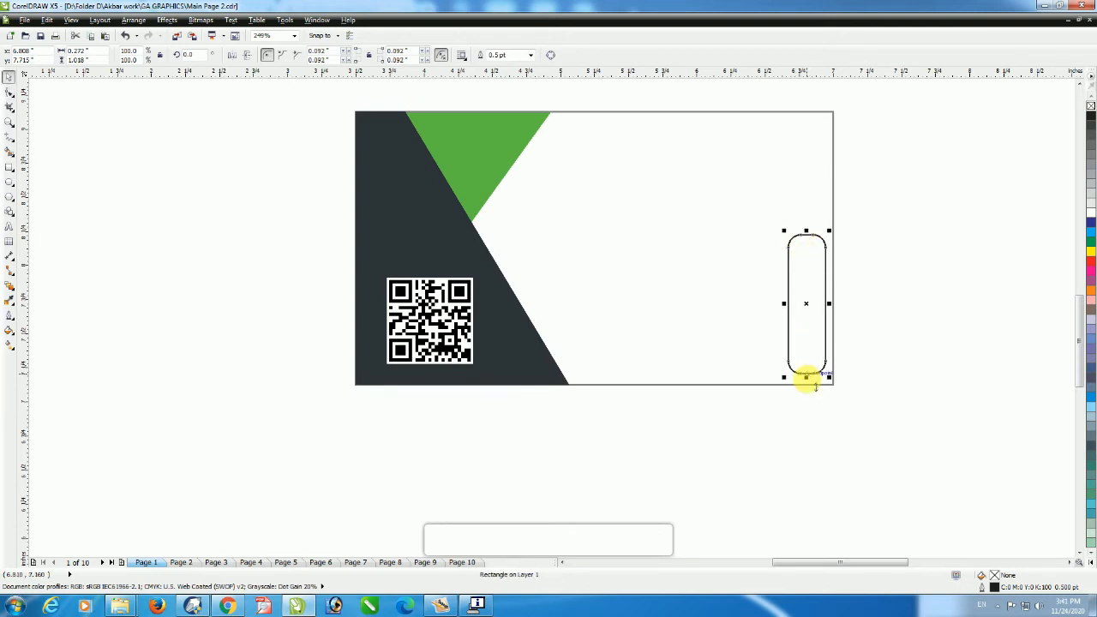
pyautogui.press('F10')
pyautogui.moveTo(801, 237); pyautogui.dragTo(811, 269)
pyautogui.press('space')
# Step: Create a mirrored, shortened copy about 0.27 by 0.44 inches above the rounded rectangle and reduce the copy's corner rounding
pyautogui.moveTo(805, 377); pyautogui.dragTo(808, 185)
pyautogui.scroll(3, 842, 289)
pyautogui.press('F10')
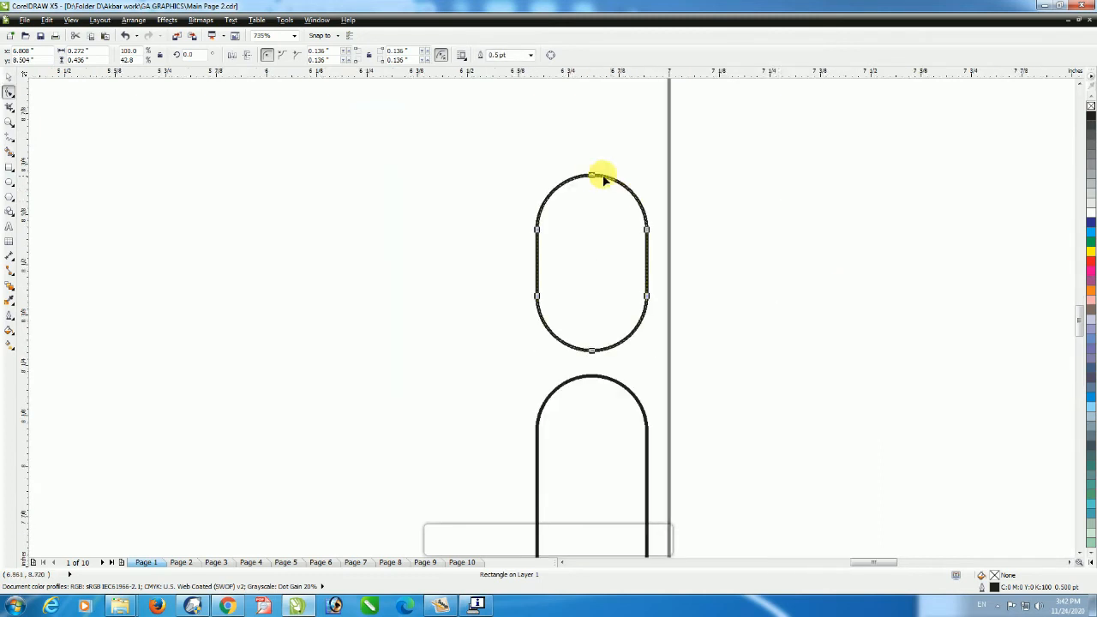
pyautogui.moveTo(593, 178); pyautogui.dragTo(575, 177)
pyautogui.press('space')
pyautogui.scroll(-2, 786, 260)
pyautogui.click(788, 263)
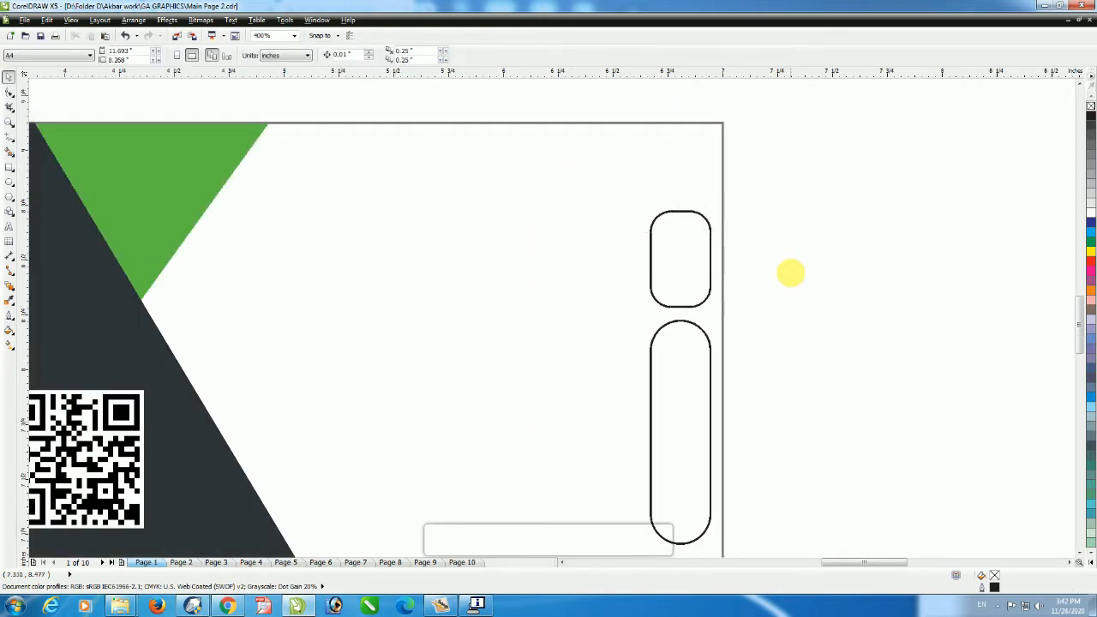
# Step: Draw a slanted straight line across each of the two rounded bars on the second card, from upper left to lower right
pyautogui.scroll(-2, 789, 268)
pyautogui.moveTo(814, 229); pyautogui.dragTo(690, 430)
pyautogui.click(769, 359)
pyautogui.click(9, 137)
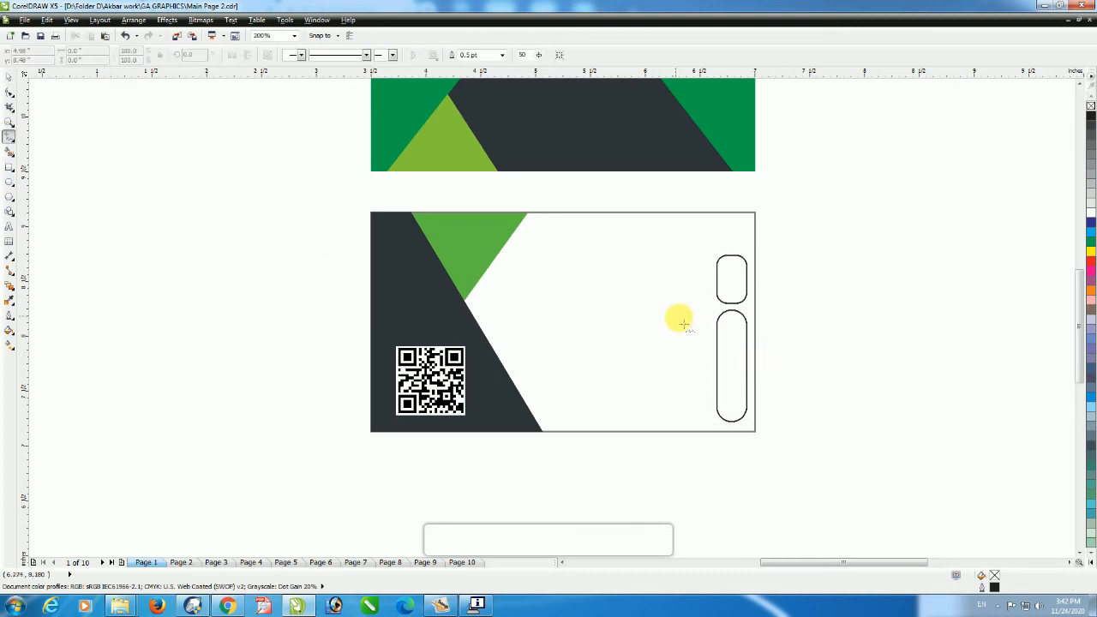
pyautogui.click(715, 298)
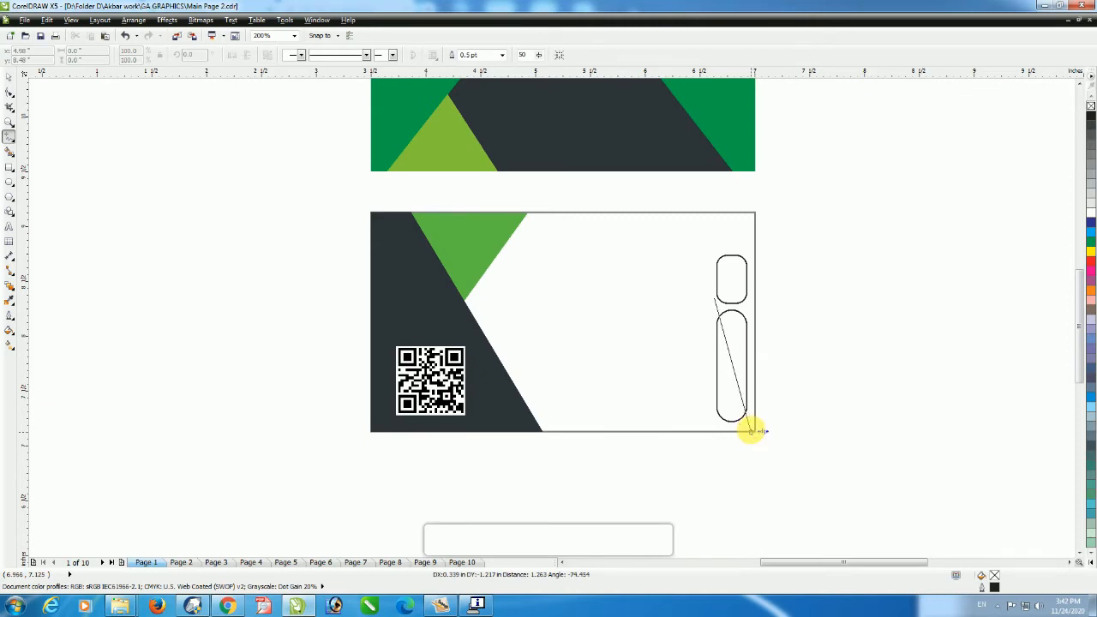
pyautogui.click(751, 429)
pyautogui.click(714, 244)
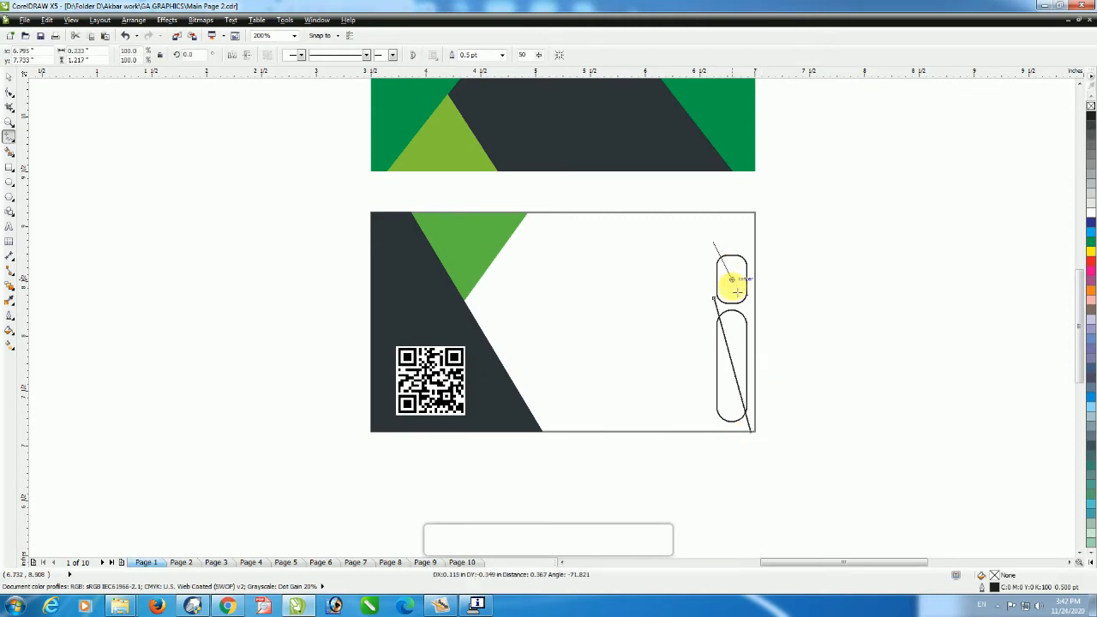
pyautogui.click(745, 307)
# Step: Smart Fill the lower-left part of both divided bars with the medium green R93 G186 B69
pyautogui.click(9, 154)
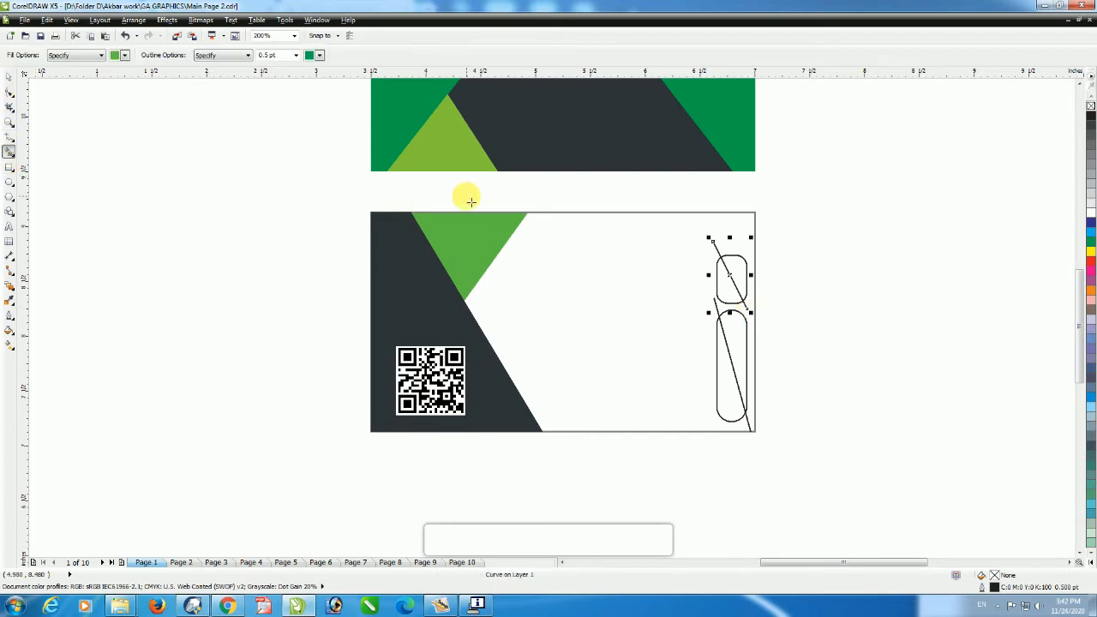
pyautogui.click(728, 290)
pyautogui.click(725, 392)
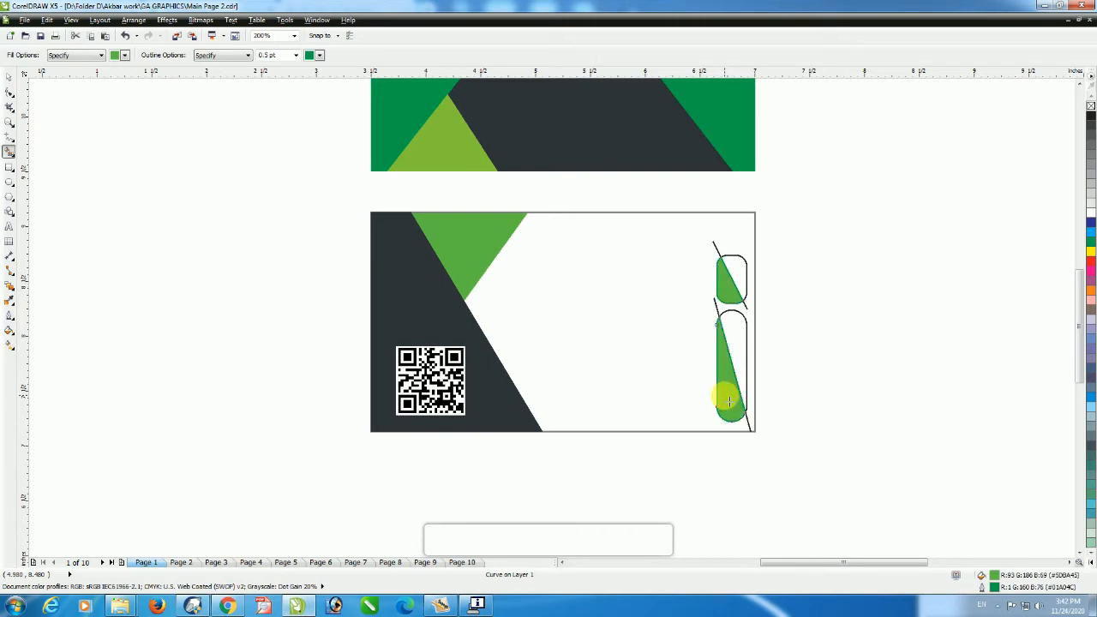
# Step: Sample the lime green R132 G194 B57 from the first card's lower triangle and Smart Fill the bars' upper-right parts
pyautogui.click(117, 55)
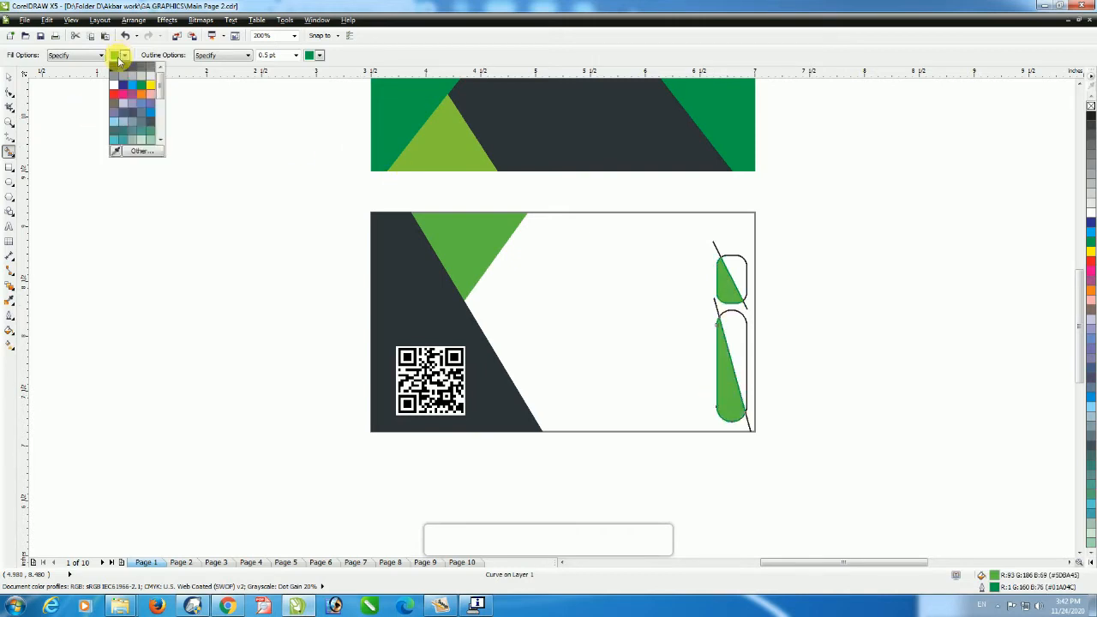
pyautogui.click(117, 151)
pyautogui.click(448, 142)
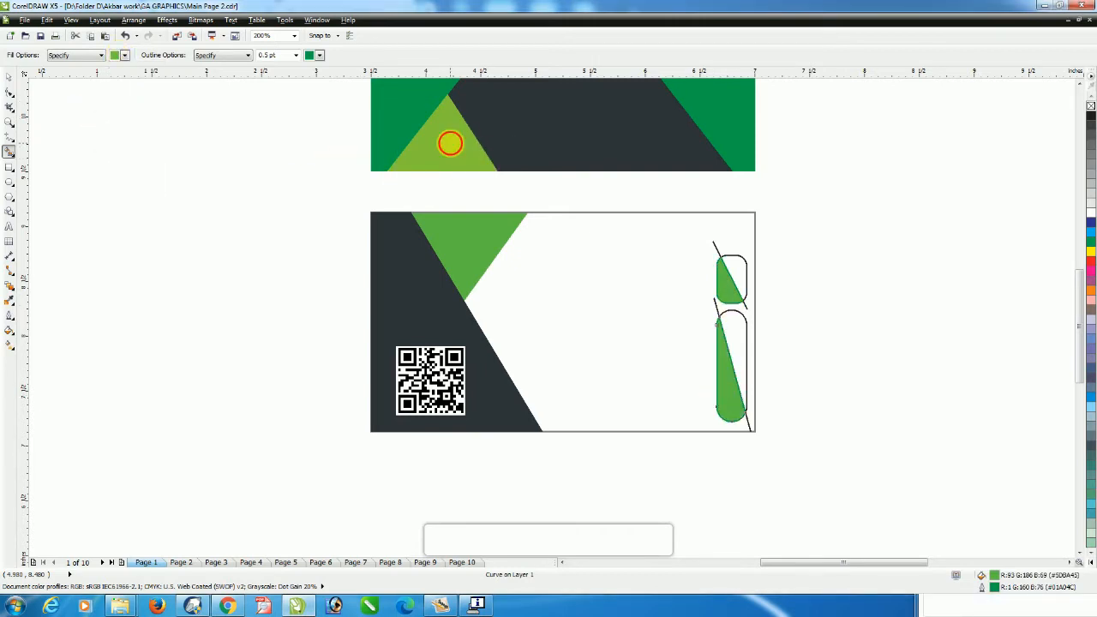
pyautogui.click(738, 270)
pyautogui.click(734, 347)
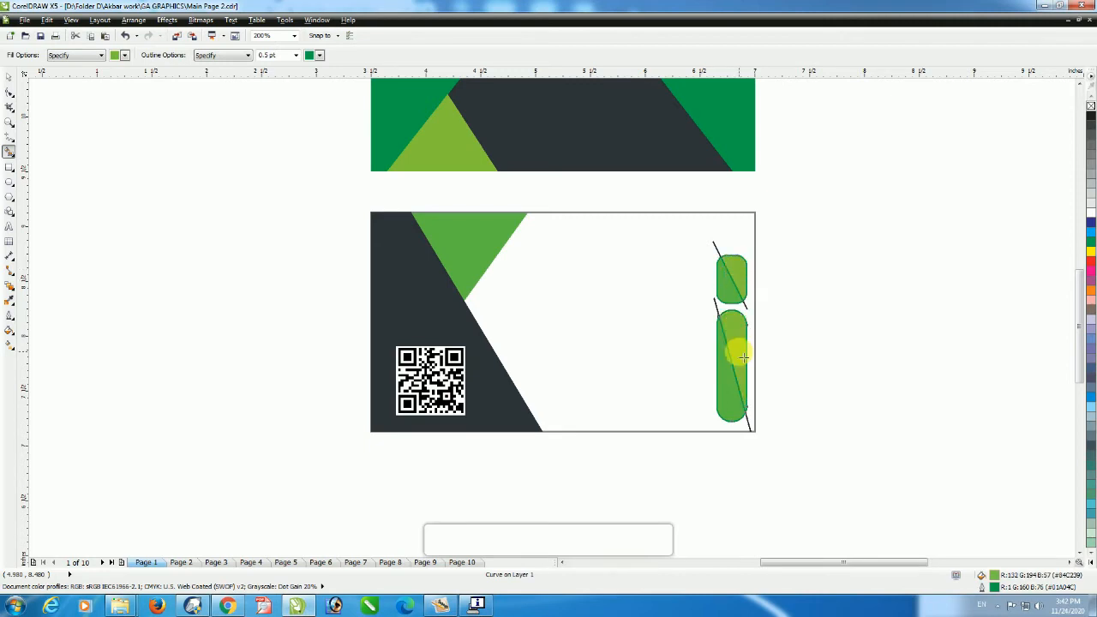
# Step: Delete the two slanted dividing lines crossing the rounded bars
pyautogui.click(9, 77)
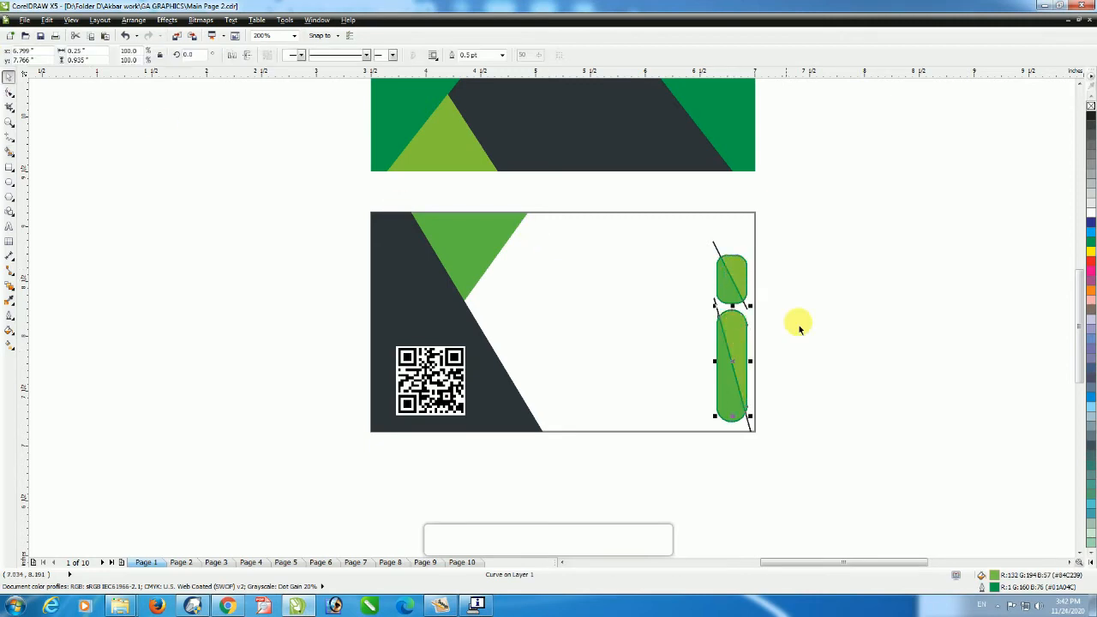
pyautogui.click(714, 306)
pyautogui.click(715, 304)
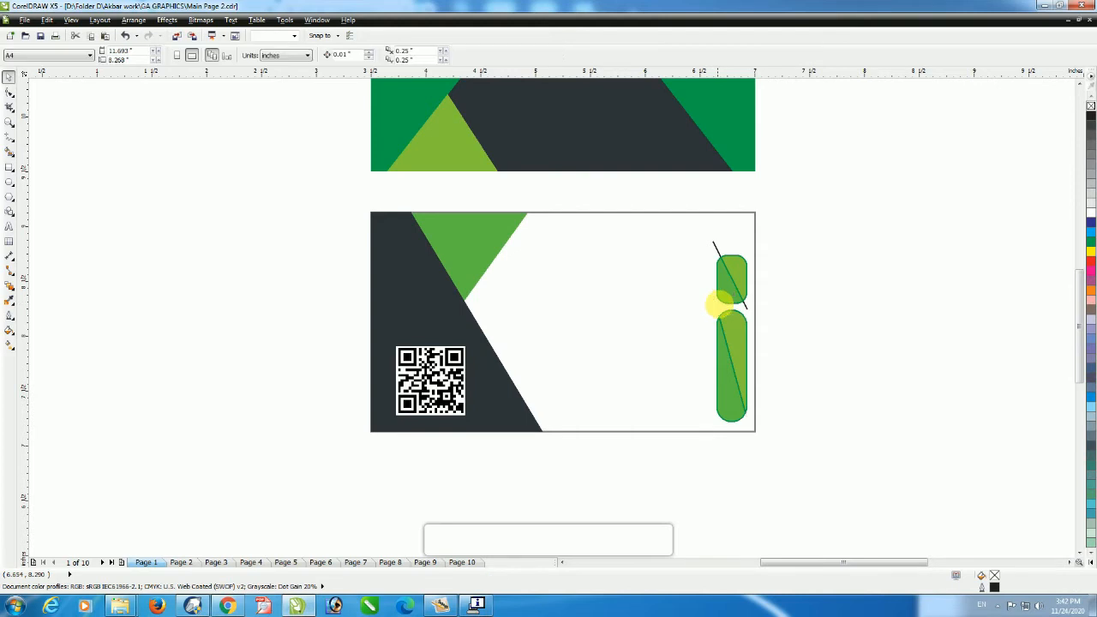
pyautogui.click(716, 253)
pyautogui.click(716, 250)
pyautogui.click(797, 247)
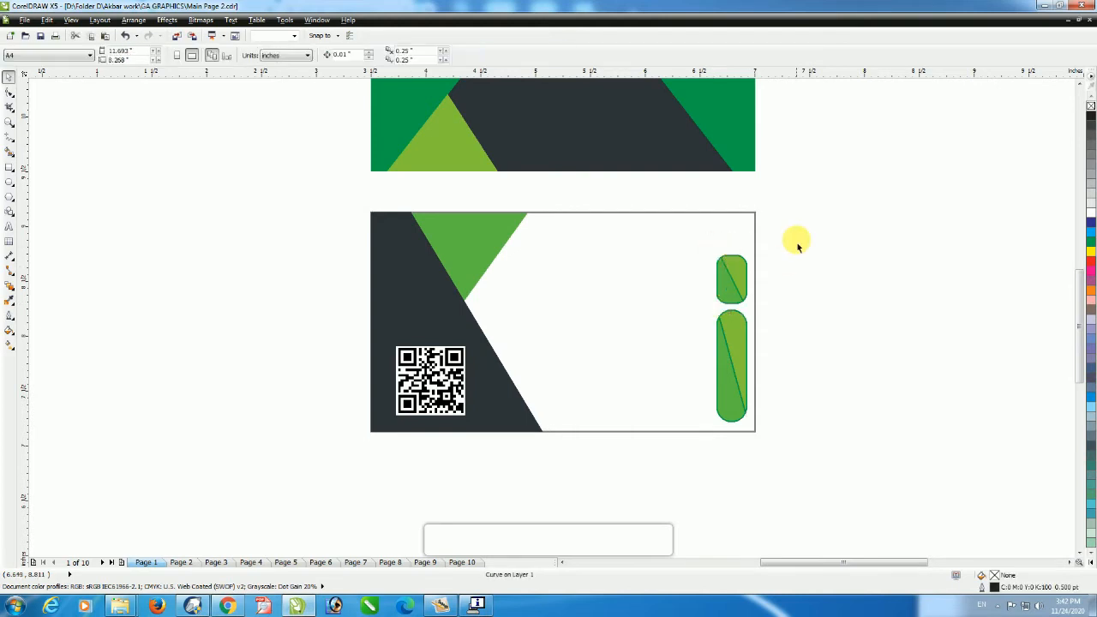
# Step: Remove the outlines from all pieces of the two rounded bars and group them
pyautogui.moveTo(707, 434); pyautogui.dragTo(709, 432)
pyautogui.rightClick(1089, 106)
pyautogui.hotkey('ctrl', 'g')
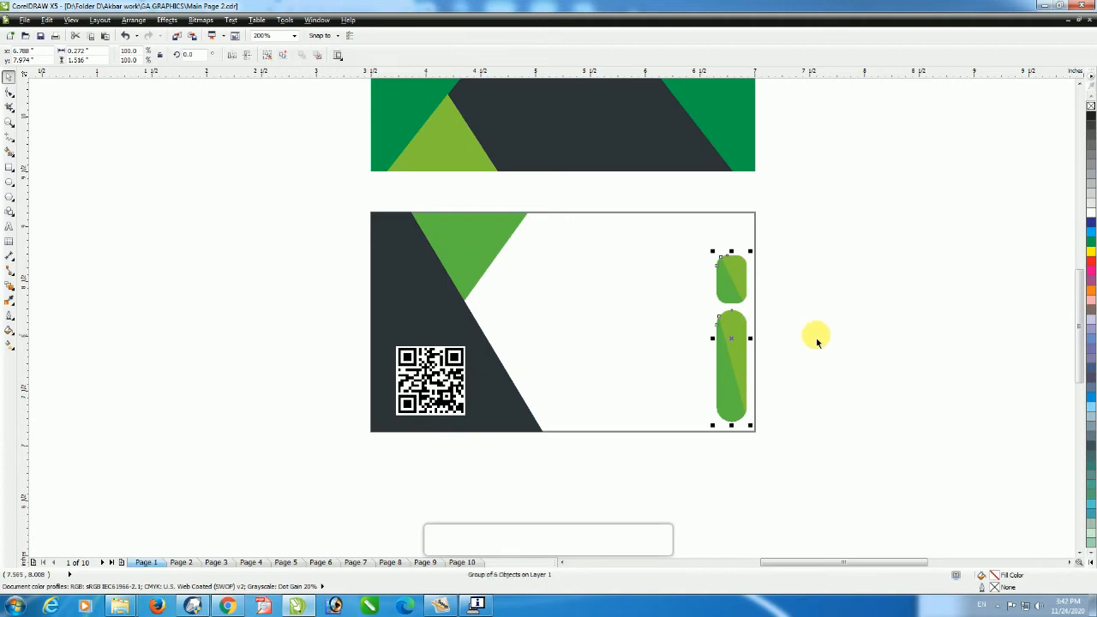
pyautogui.scroll(-2, 818, 341)
pyautogui.click(819, 283)
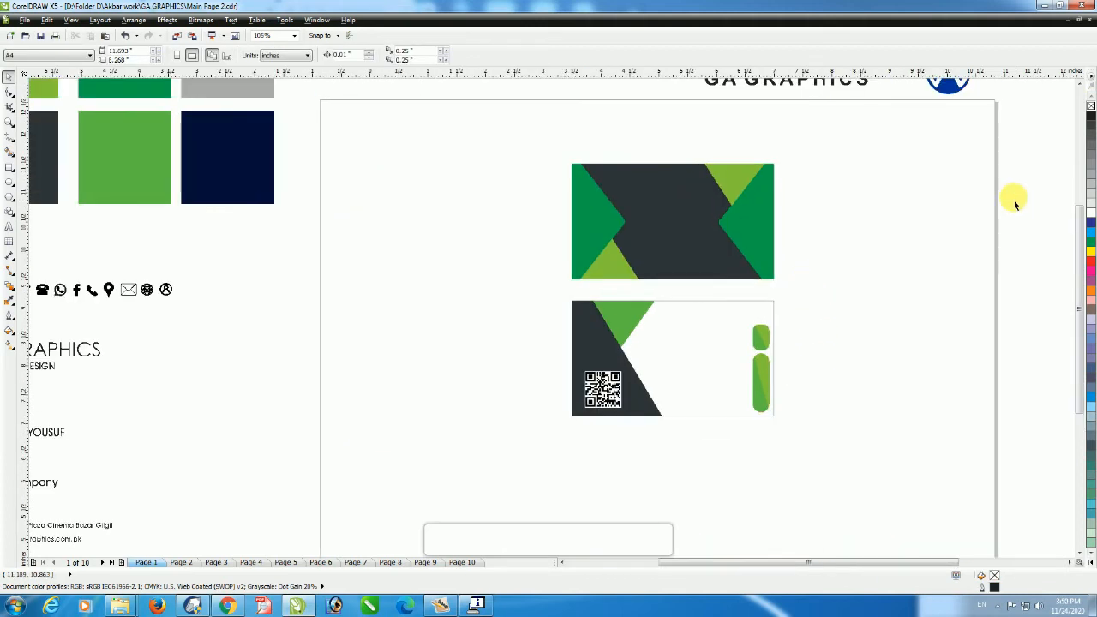
# Step: Copy the SAHAR GRAPHICS name and its CREATIVE DESIGN tagline onto the middle of the first card
pyautogui.scroll(-2, 859, 313)
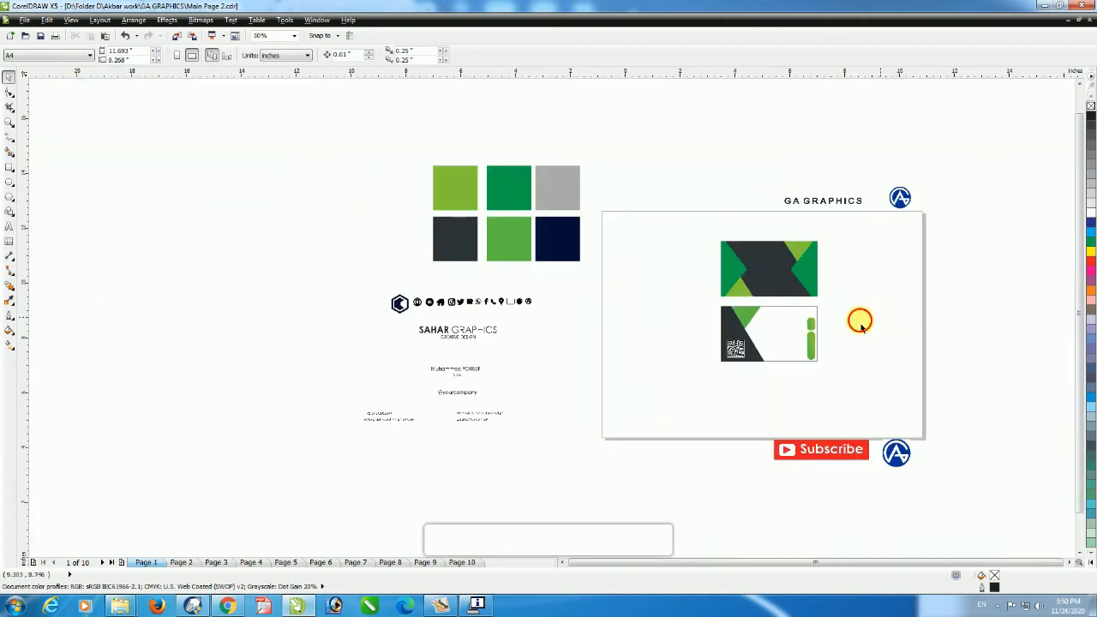
pyautogui.scroll(1, 737, 437)
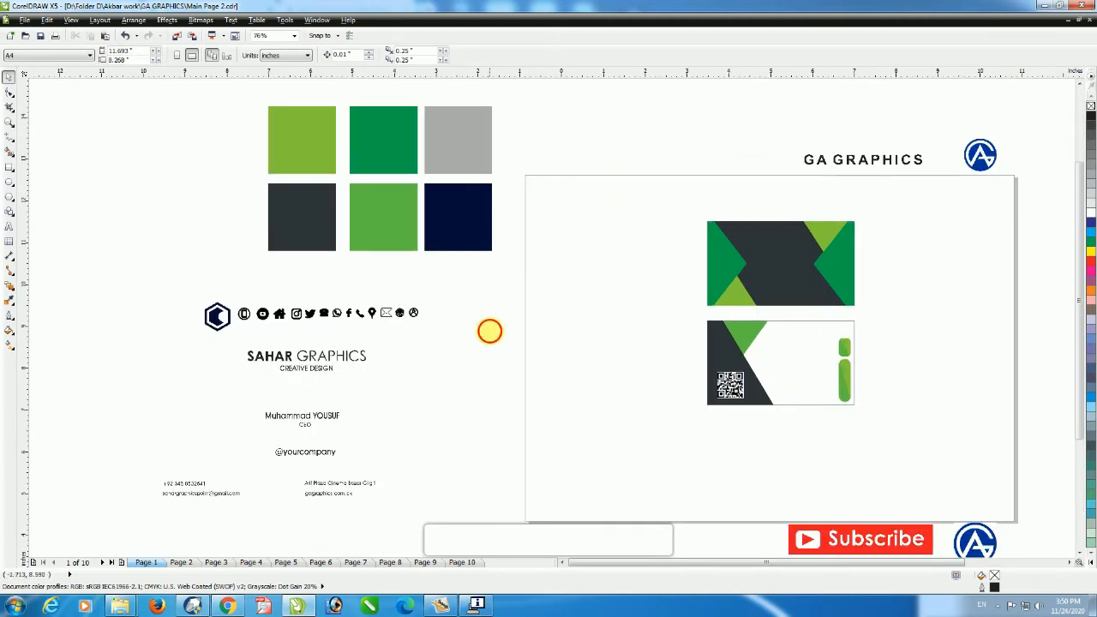
pyautogui.click(307, 361)
pyautogui.keyDown('shift'); pyautogui.click(317, 370); pyautogui.keyUp('shift')
pyautogui.moveTo(319, 374); pyautogui.dragTo(794, 282)
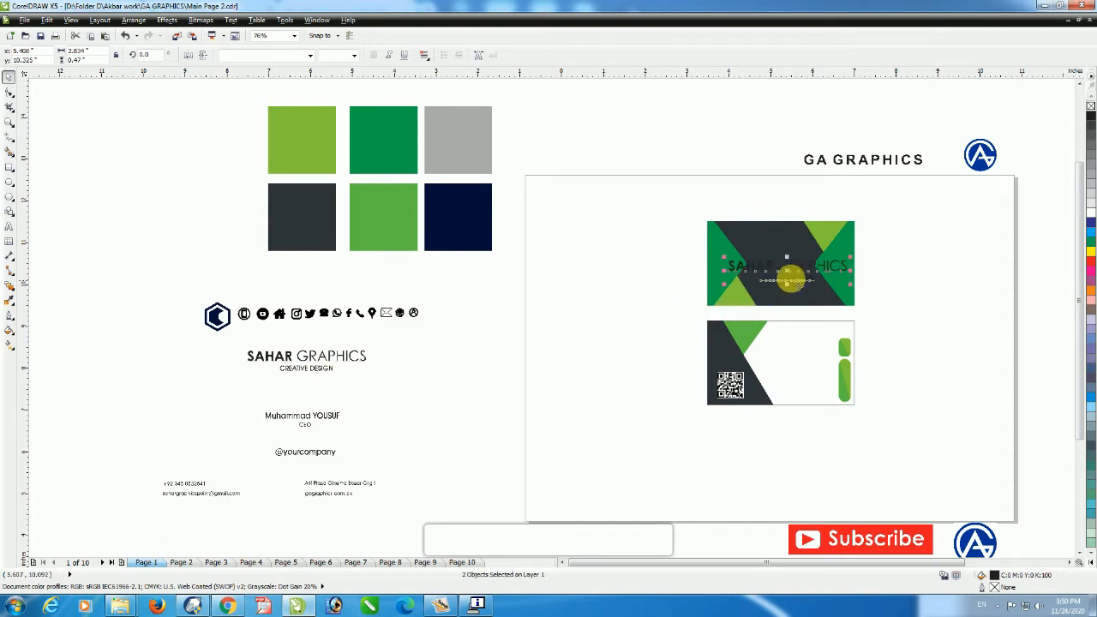
# Step: Scale the copied name and tagline to about 1.50 by 0.25 inches within the charcoal area and fill them white
pyautogui.scroll(3, 818, 330)
pyautogui.moveTo(756, 329); pyautogui.dragTo(669, 314)
pyautogui.moveTo(618, 285); pyautogui.dragTo(589, 265)
pyautogui.moveTo(857, 221); pyautogui.dragTo(420, 318)
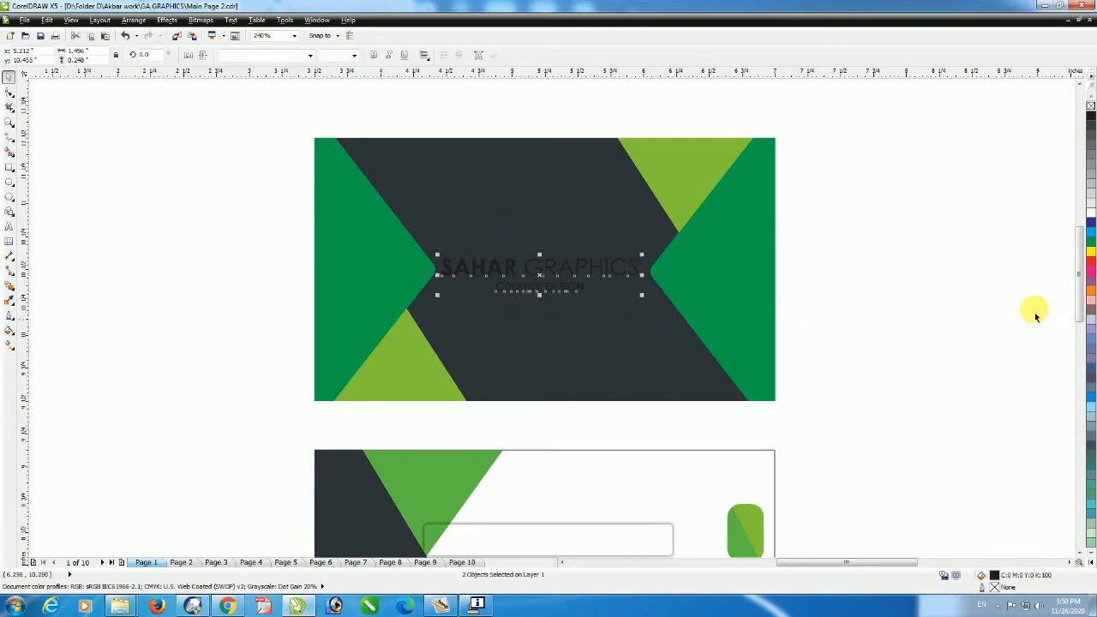
pyautogui.click(1091, 216)
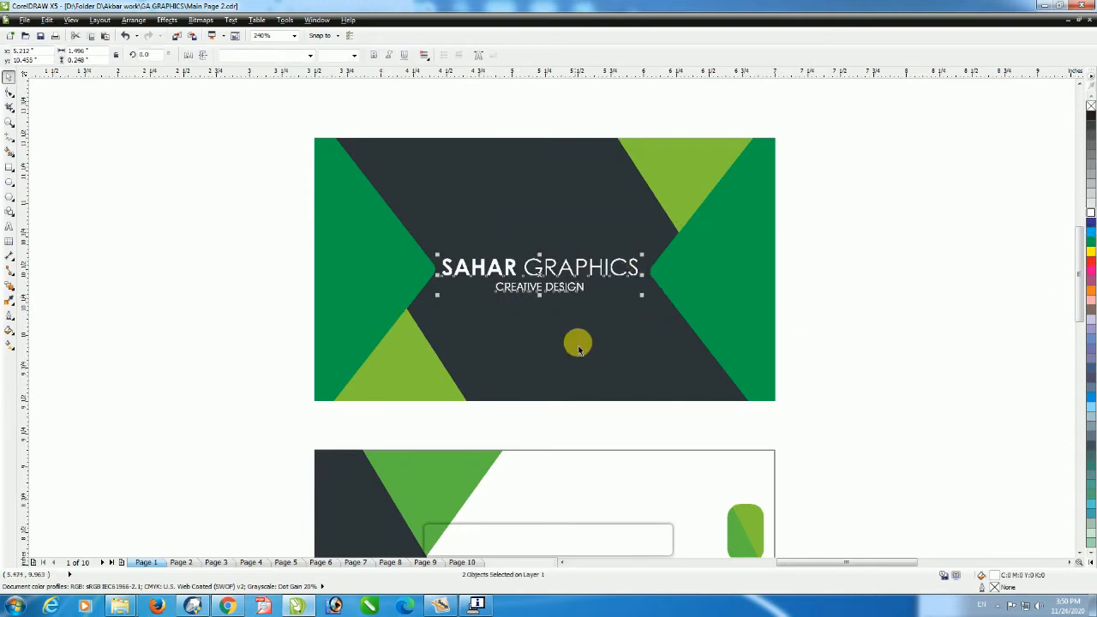
# Step: Widen the letter spacing of the CREATIVE DESIGN tagline until the text is about 0.75 inch wide
pyautogui.click(555, 288)
pyautogui.click(10, 95)
pyautogui.press('F2')
pyautogui.moveTo(487, 241); pyautogui.dragTo(627, 359)
pyautogui.moveTo(659, 291); pyautogui.dragTo(705, 296)
pyautogui.press('space')
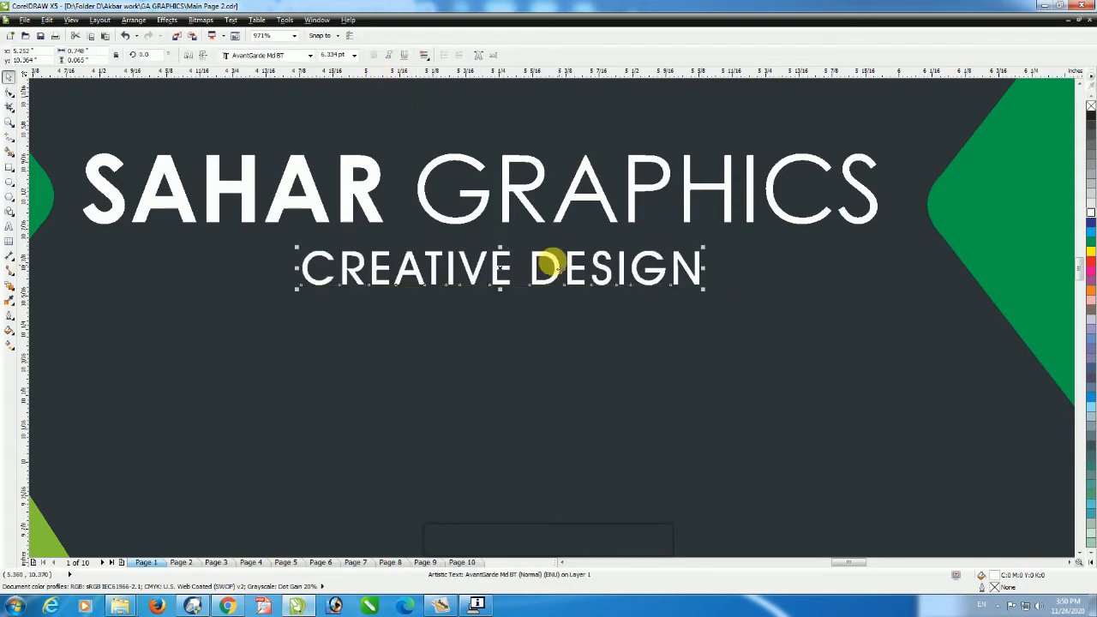
# Step: Center the CREATIVE DESIGN tagline horizontally beneath the SAHAR GRAPHICS name
pyautogui.scroll(-2, 514, 205)
pyautogui.keyDown('shift'); pyautogui.click(516, 198); pyautogui.keyUp('shift')
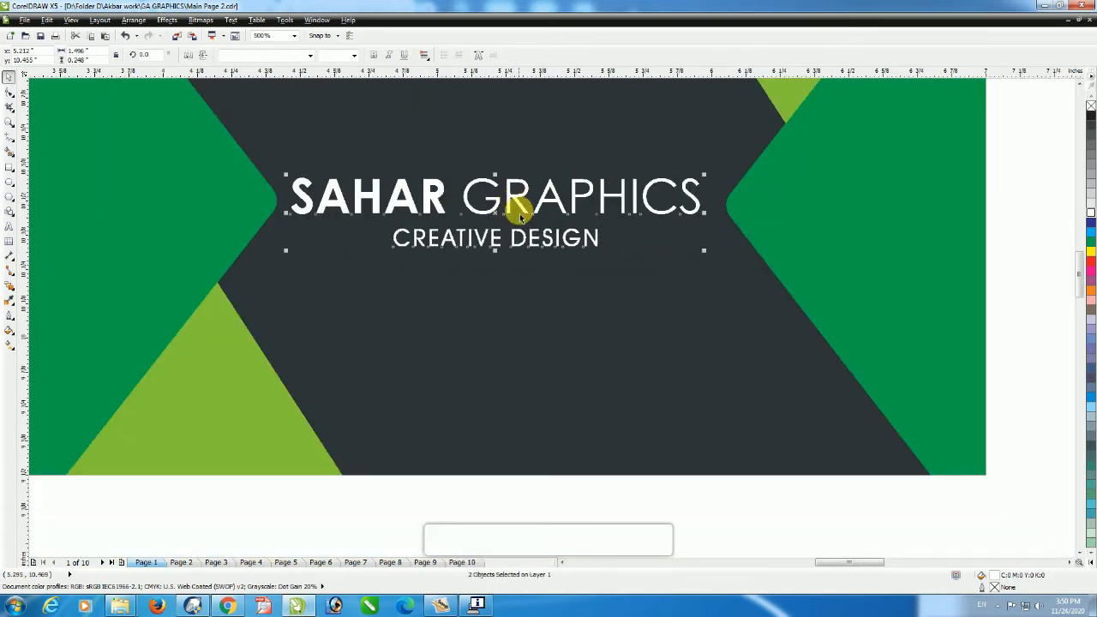
pyautogui.scroll(-2, 516, 208)
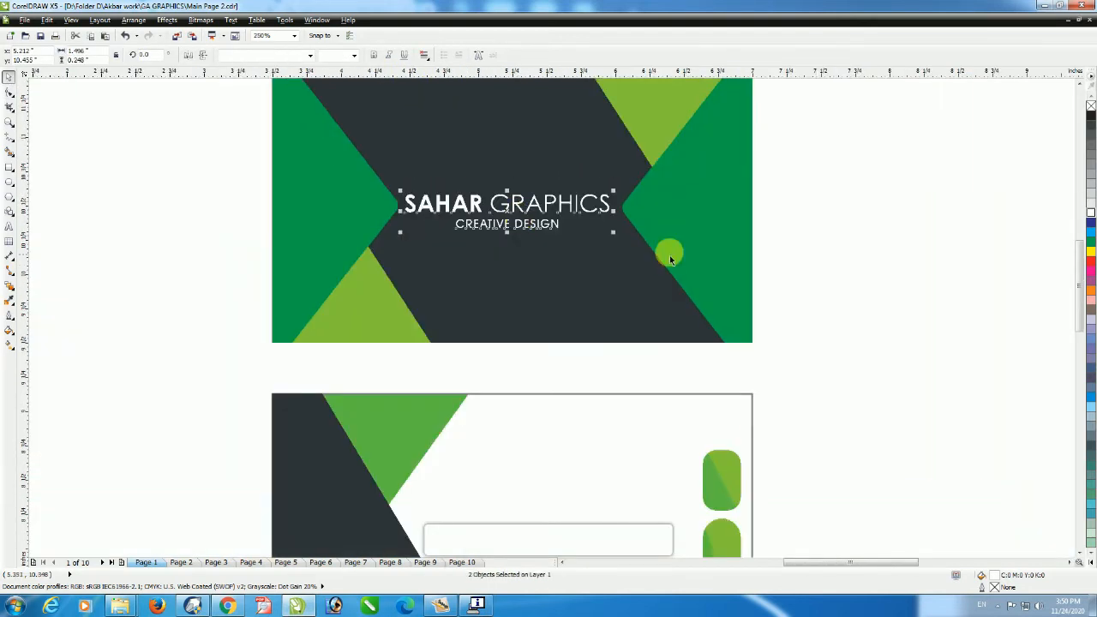
pyautogui.click(848, 236)
# Step: Place the navy hexagon logo on the first card above the SAHAR GRAPHICS name
pyautogui.scroll(-4, 496, 296)
pyautogui.scroll(1, 431, 281)
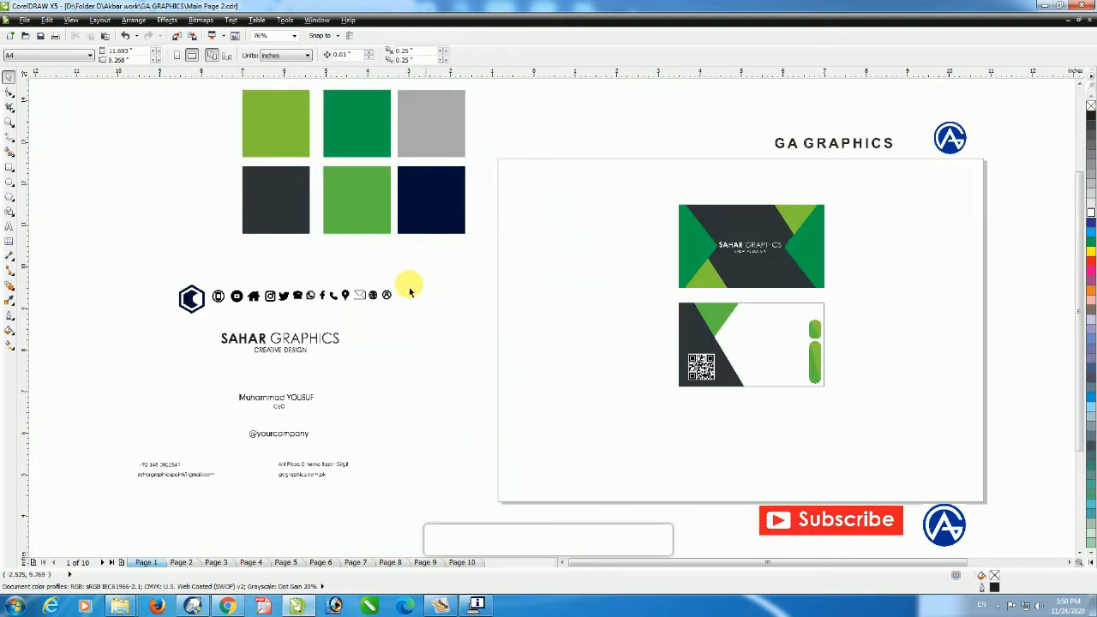
pyautogui.click(190, 299)
pyautogui.moveTo(170, 331); pyautogui.dragTo(740, 230)
pyautogui.press('F2')
pyautogui.moveTo(694, 187); pyautogui.dragTo(777, 284)
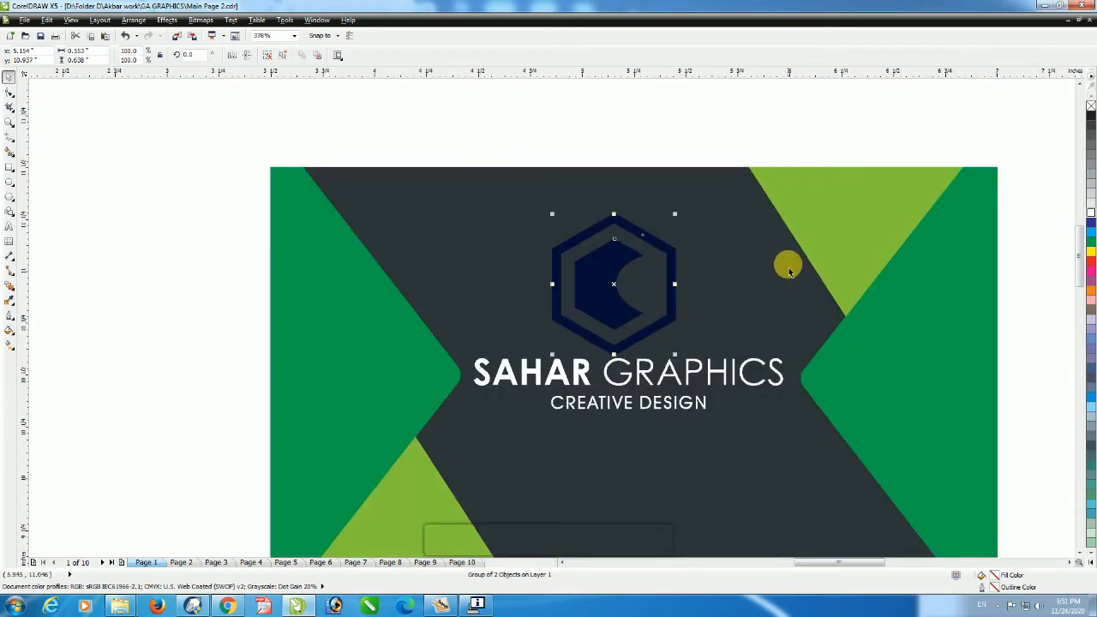
# Step: Scale the hexagon logo down to about 0.33 by 0.38 inches and center it above the company name
pyautogui.moveTo(675, 217); pyautogui.dragTo(675, 246)
pyautogui.moveTo(614, 270); pyautogui.dragTo(627, 287)
pyautogui.scroll(-2, 627, 288)
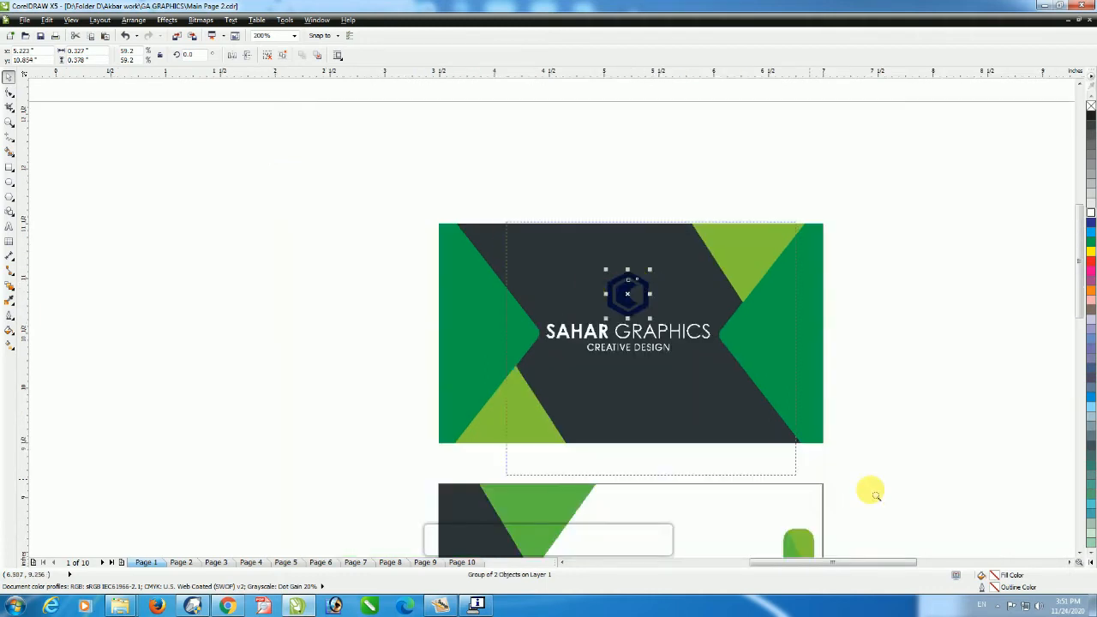
pyautogui.scroll(2, 848, 458)
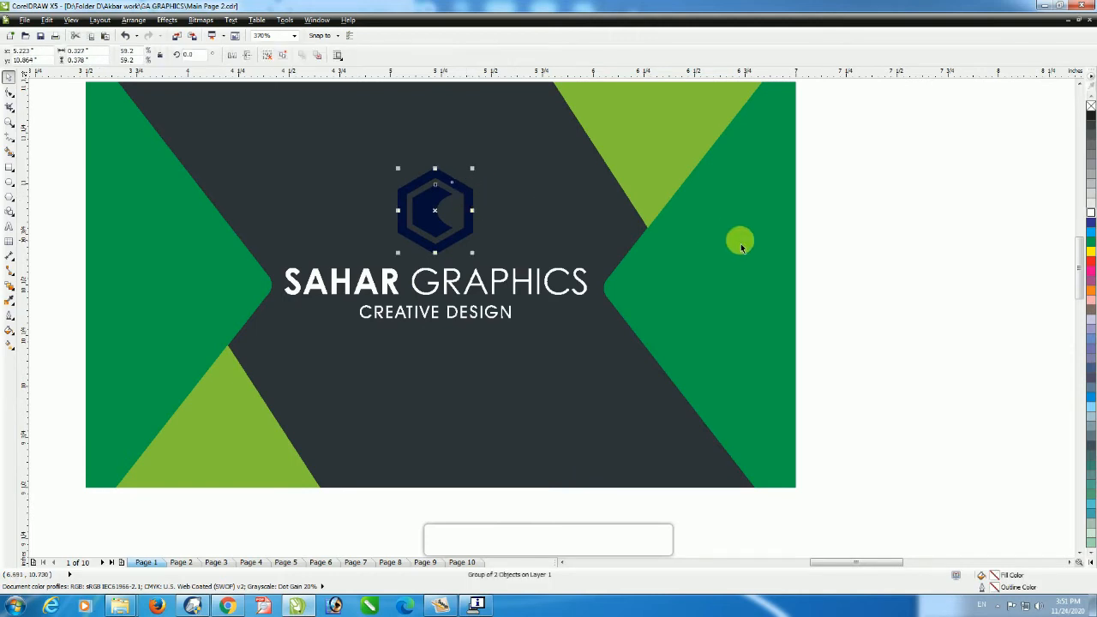
# Step: Set the logo's outer hexagon outline to 2 pt wide and color it white
pyautogui.click(847, 215)
pyautogui.click(441, 180)
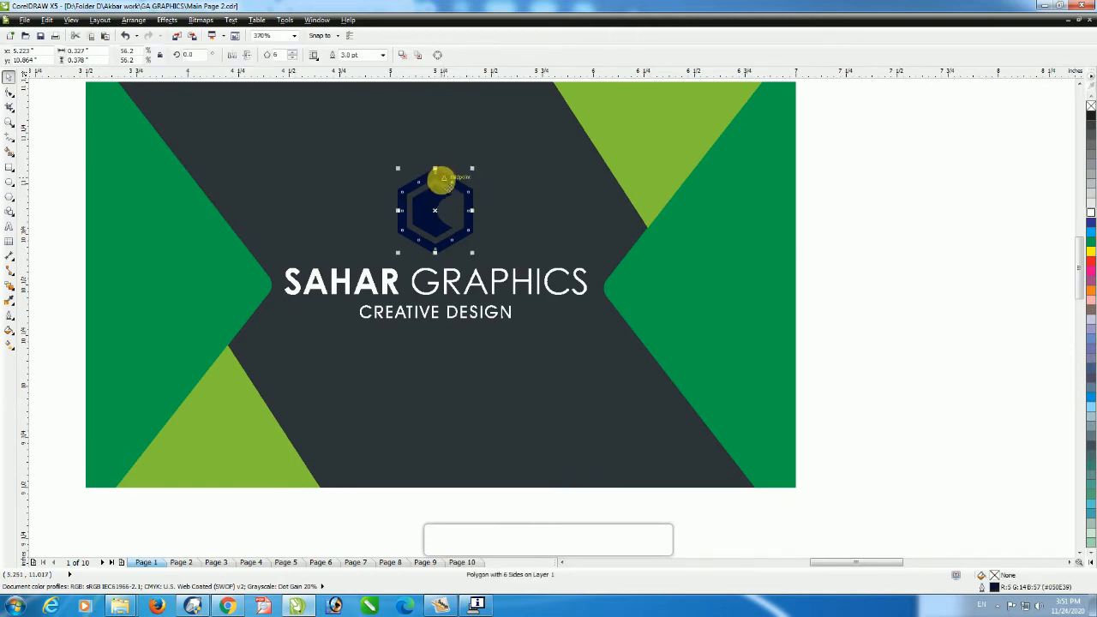
pyautogui.press('F12')
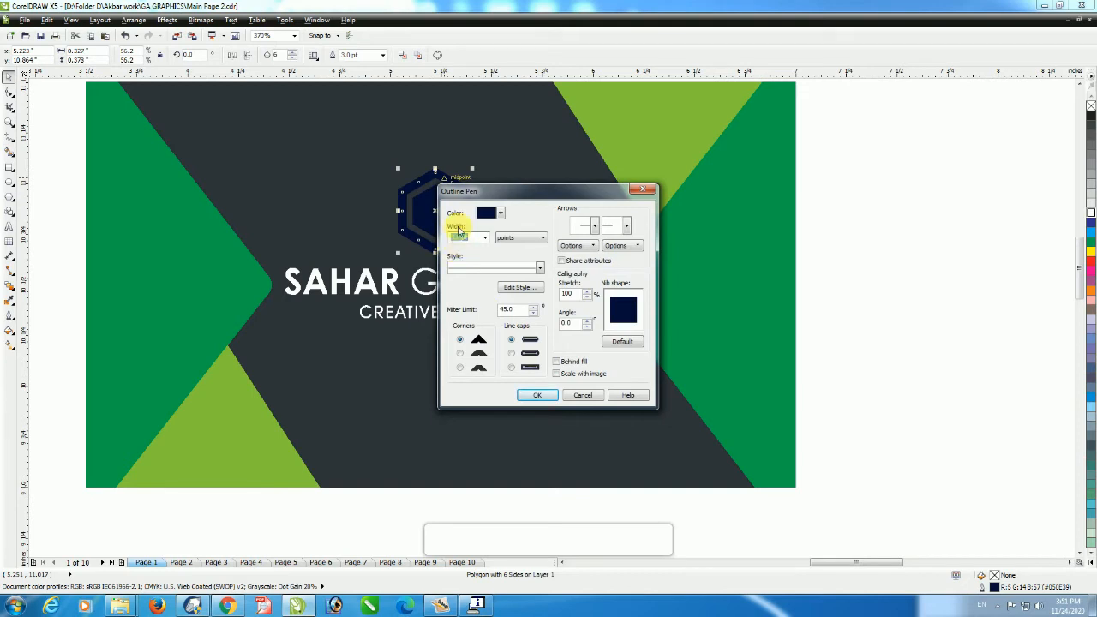
pyautogui.press('Return')
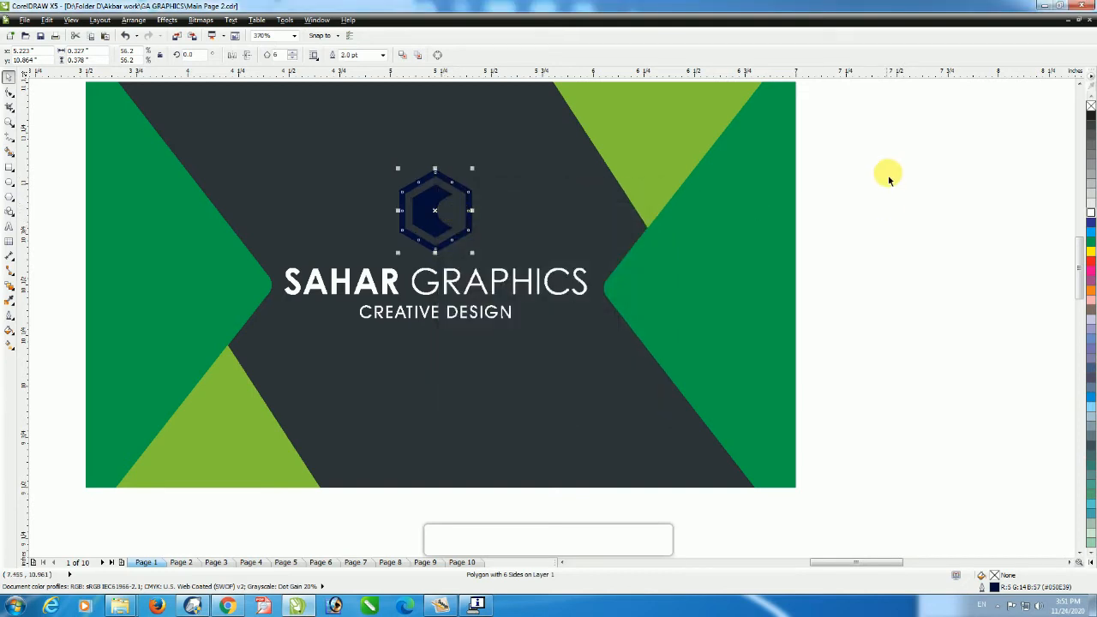
pyautogui.rightClick(1088, 212)
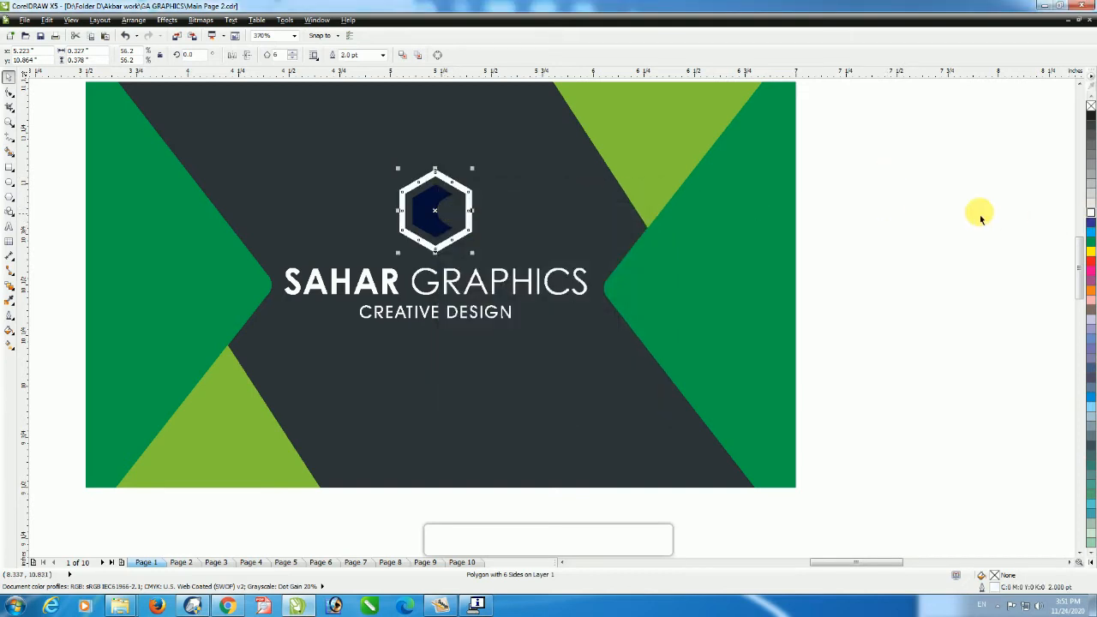
# Step: Fill the logo's inner notched shape with the lime green R132 G194 B57 sampled from the card's upper triangle
pyautogui.click(931, 200)
pyautogui.moveTo(927, 148); pyautogui.dragTo(406, 263)
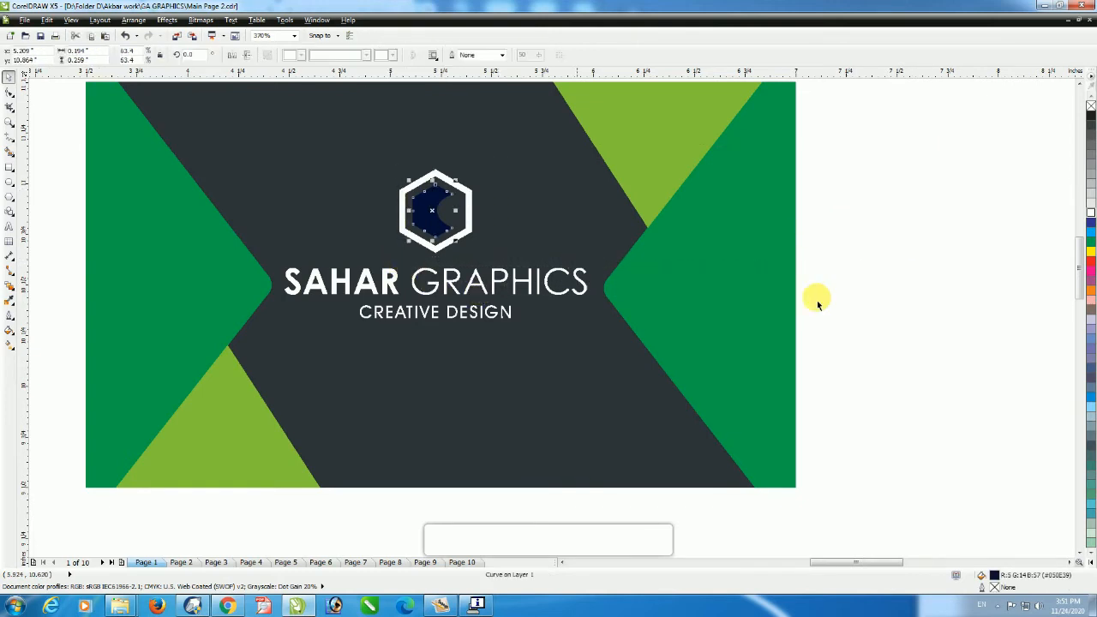
pyautogui.click(1090, 214)
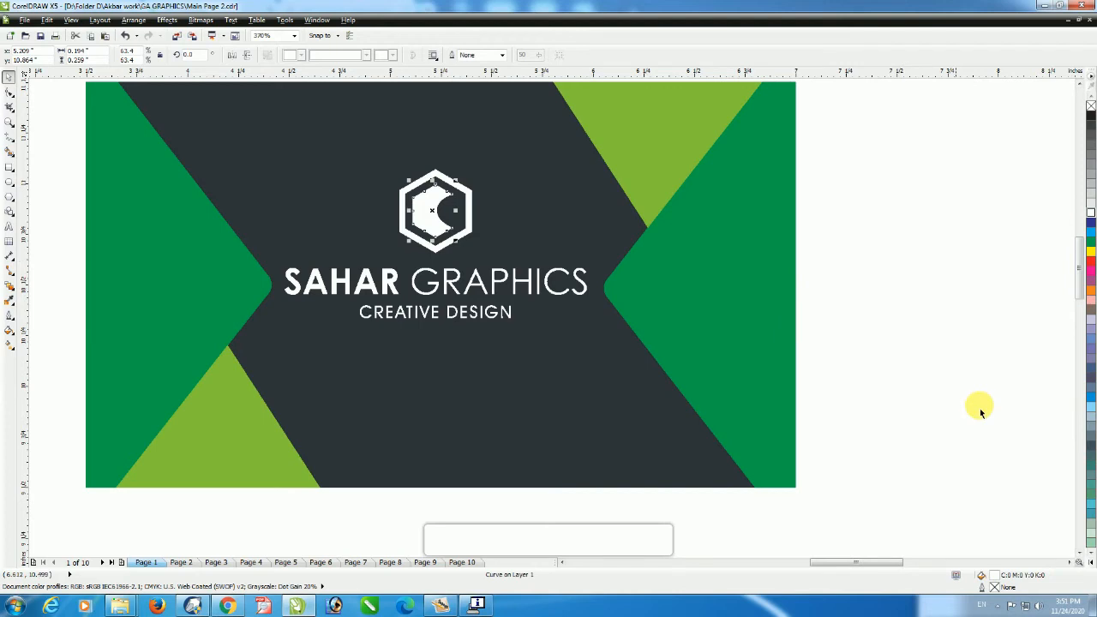
pyautogui.doubleClick(1008, 576)
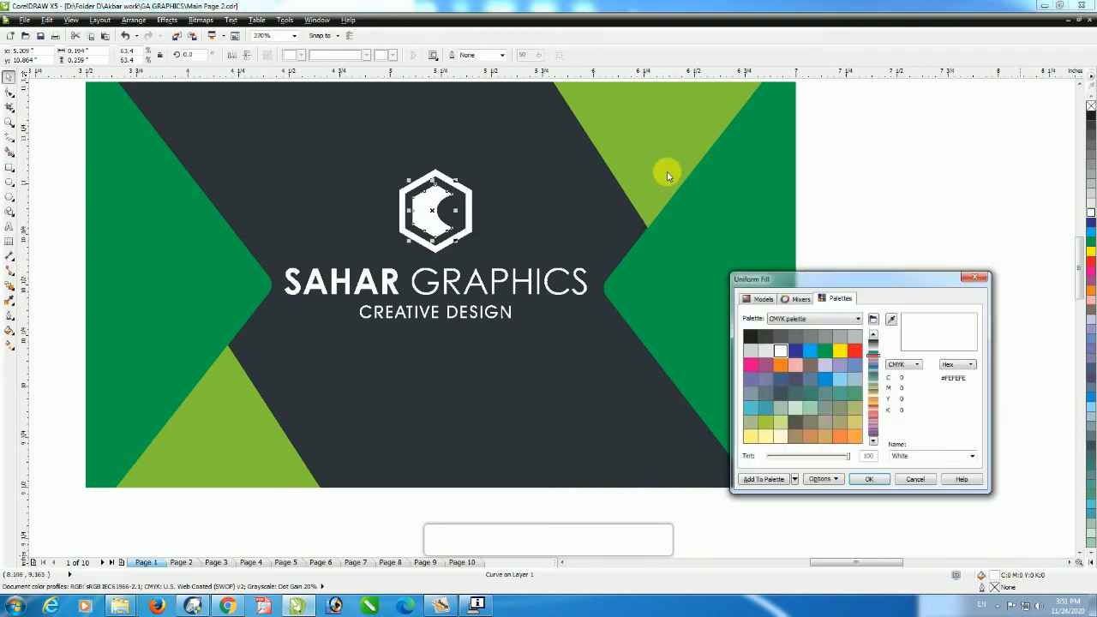
pyautogui.click(889, 319)
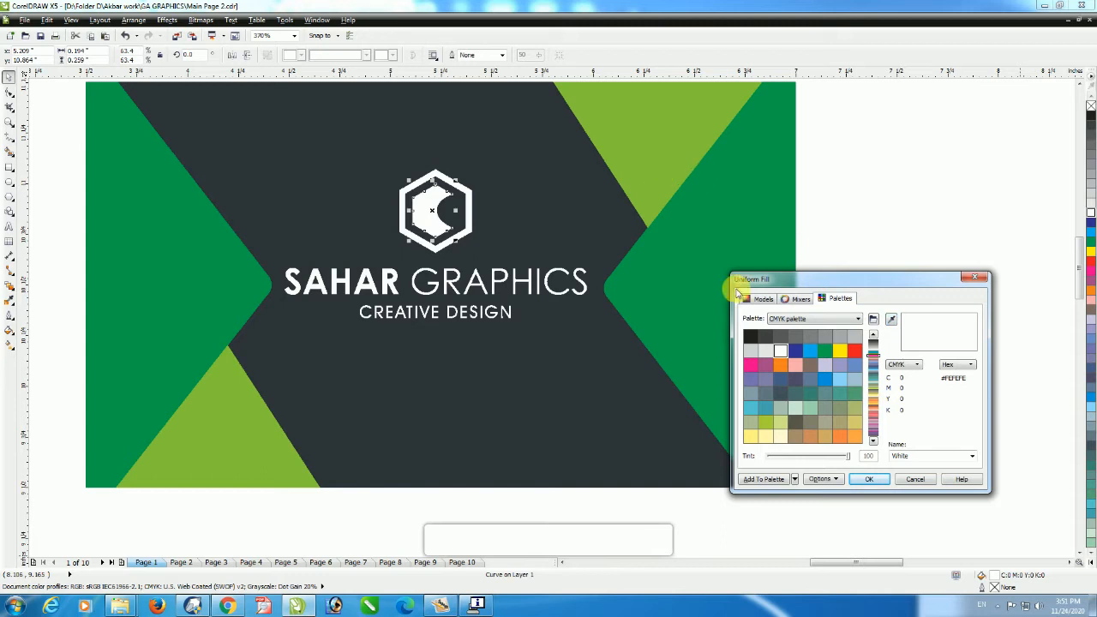
pyautogui.click(755, 300)
pyautogui.click(663, 158)
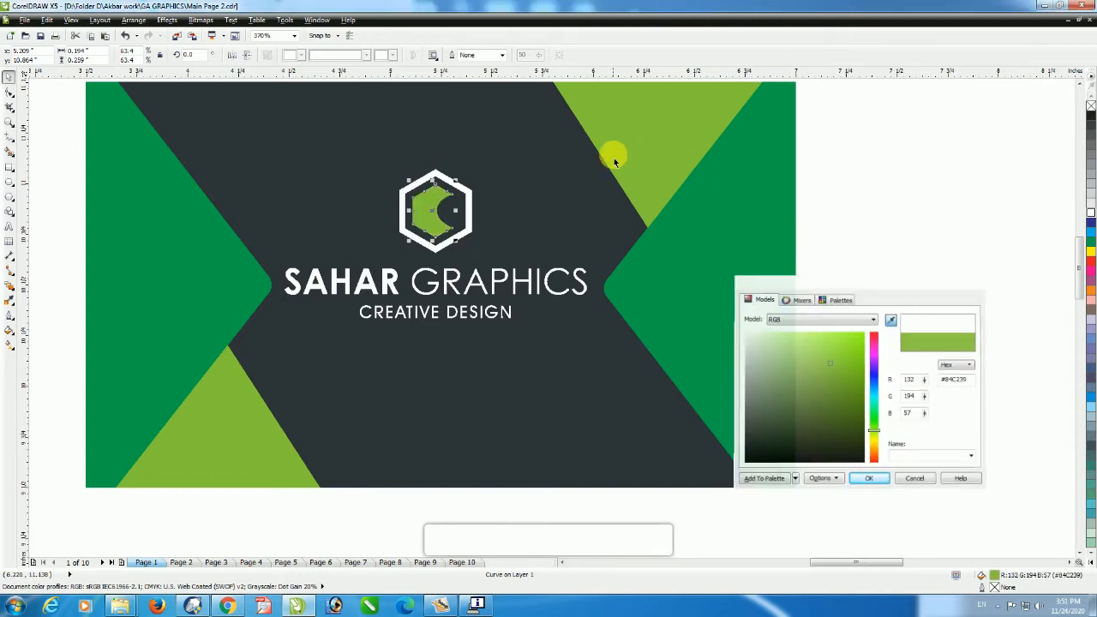
# Step: Recolor the logo's outer hexagon outline with the lime green sampled from the card's upper triangle
pyautogui.click(445, 180)
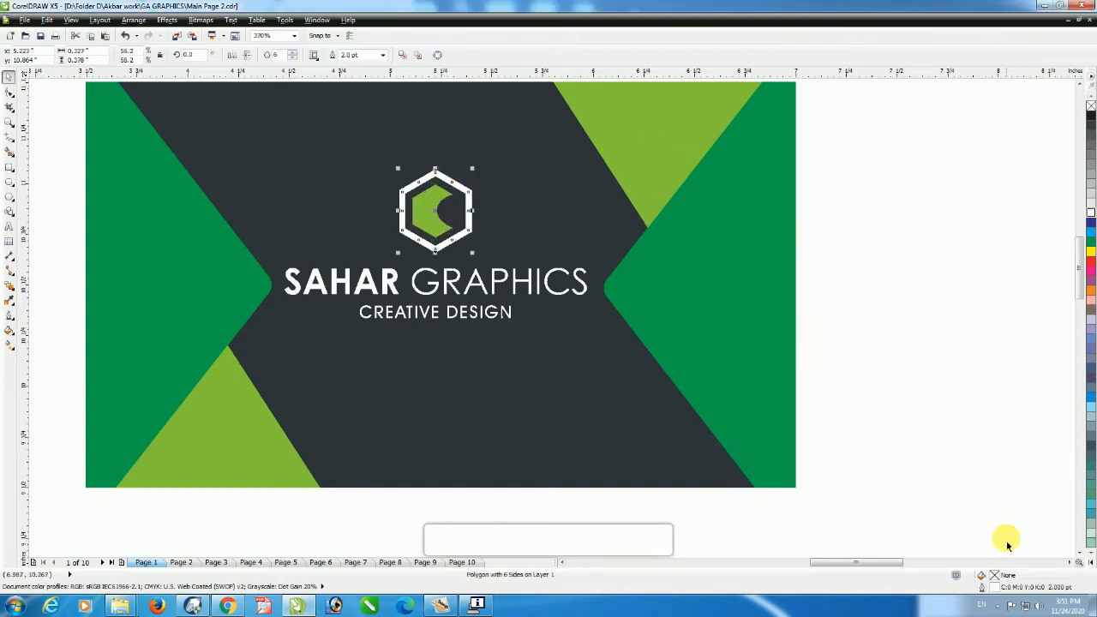
pyautogui.doubleClick(1008, 591)
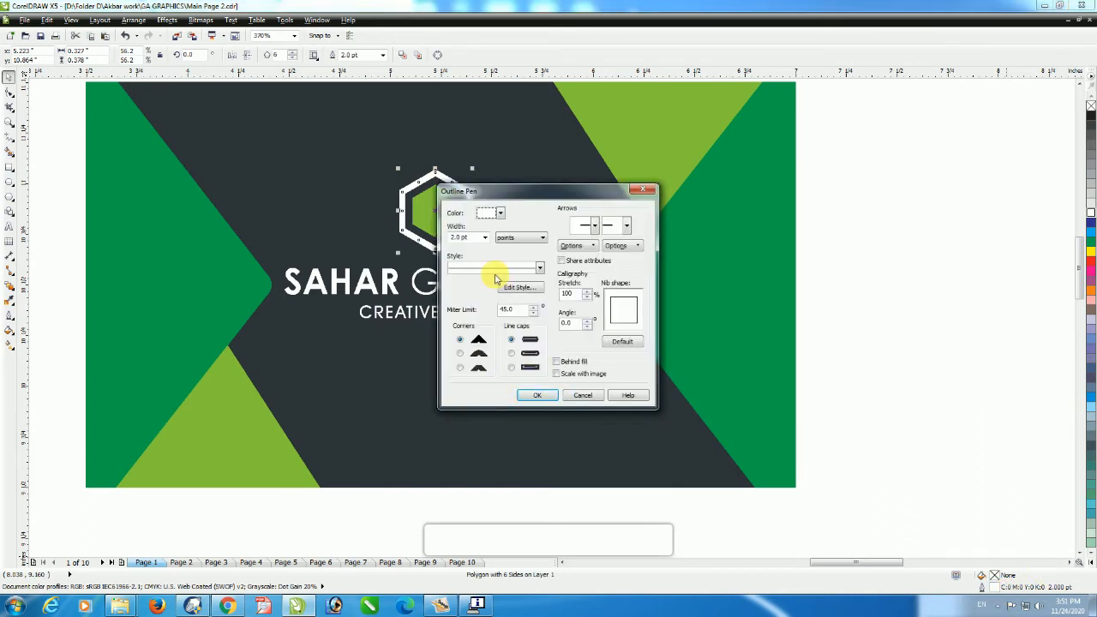
pyautogui.click(485, 214)
pyautogui.click(482, 300)
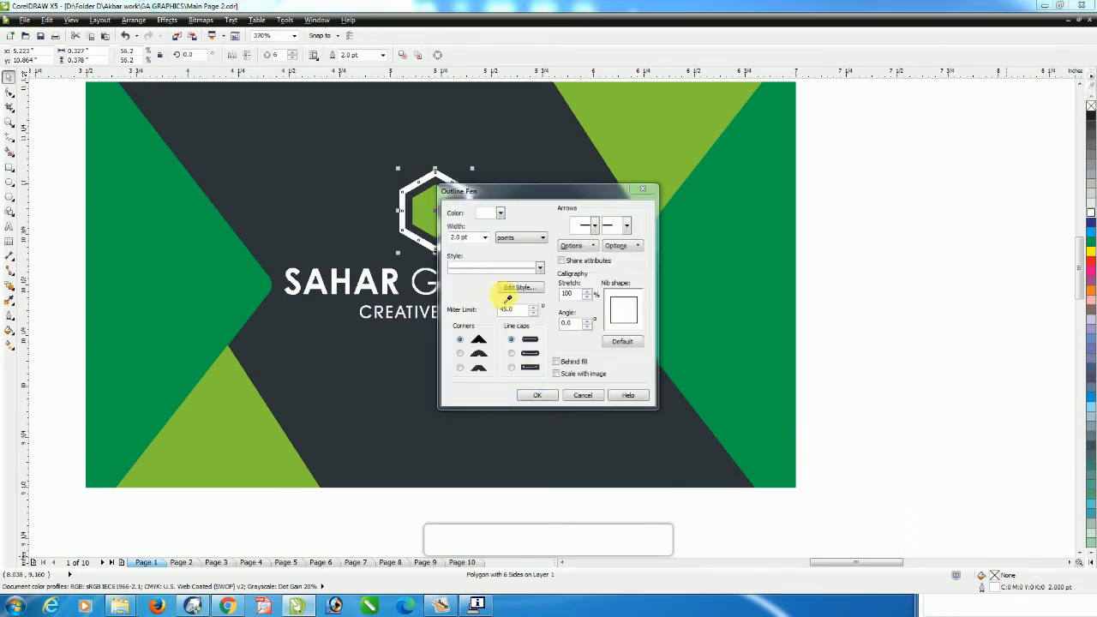
pyautogui.click(626, 145)
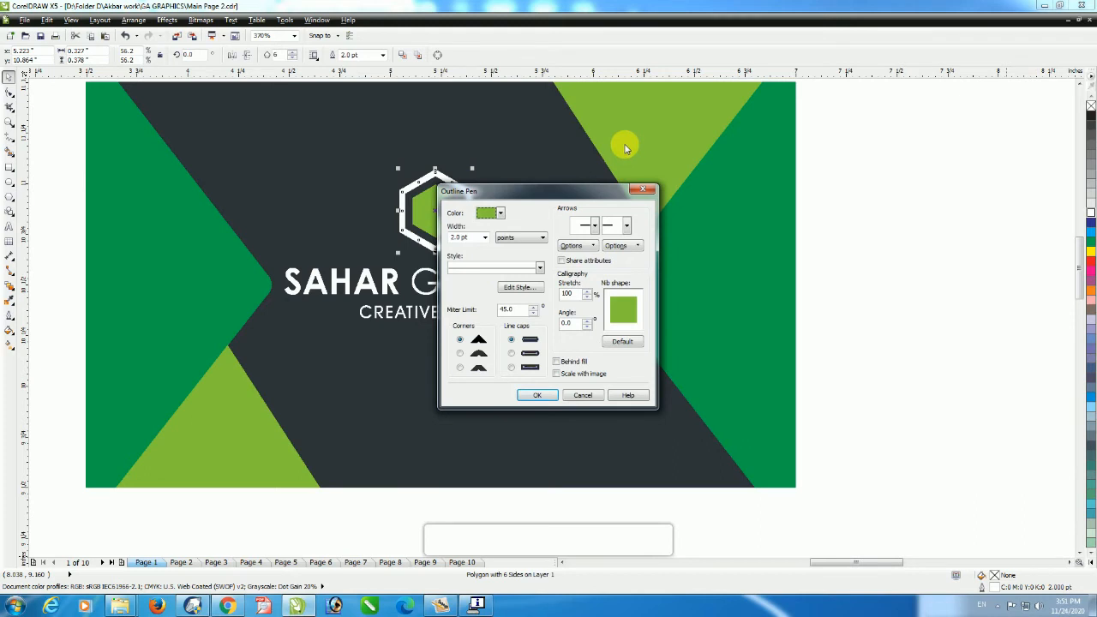
pyautogui.click(537, 395)
pyautogui.click(932, 213)
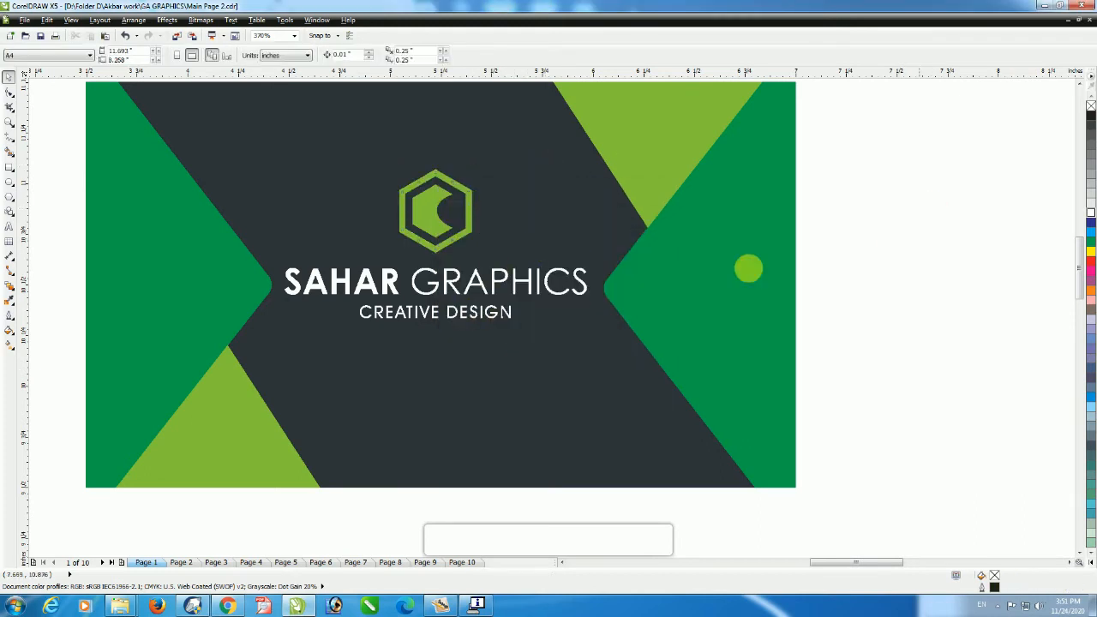
# Step: Place a copy of the www globe icon on the first card below the CREATIVE DESIGN tagline
pyautogui.scroll(-2, 608, 312)
pyautogui.scroll(-2, 468, 330)
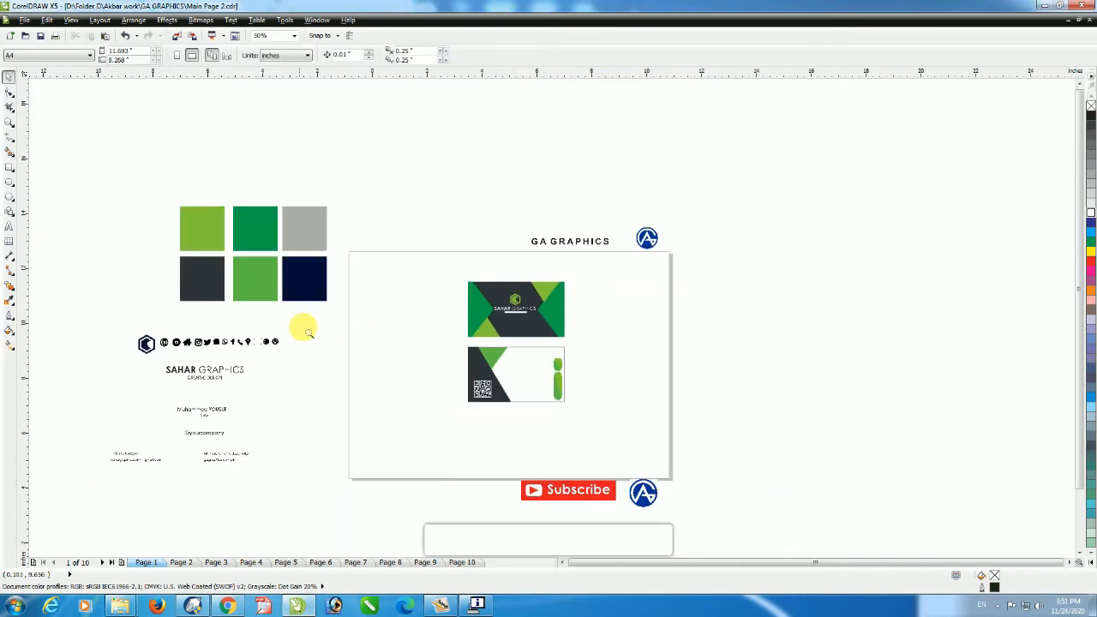
pyautogui.scroll(1, 532, 463)
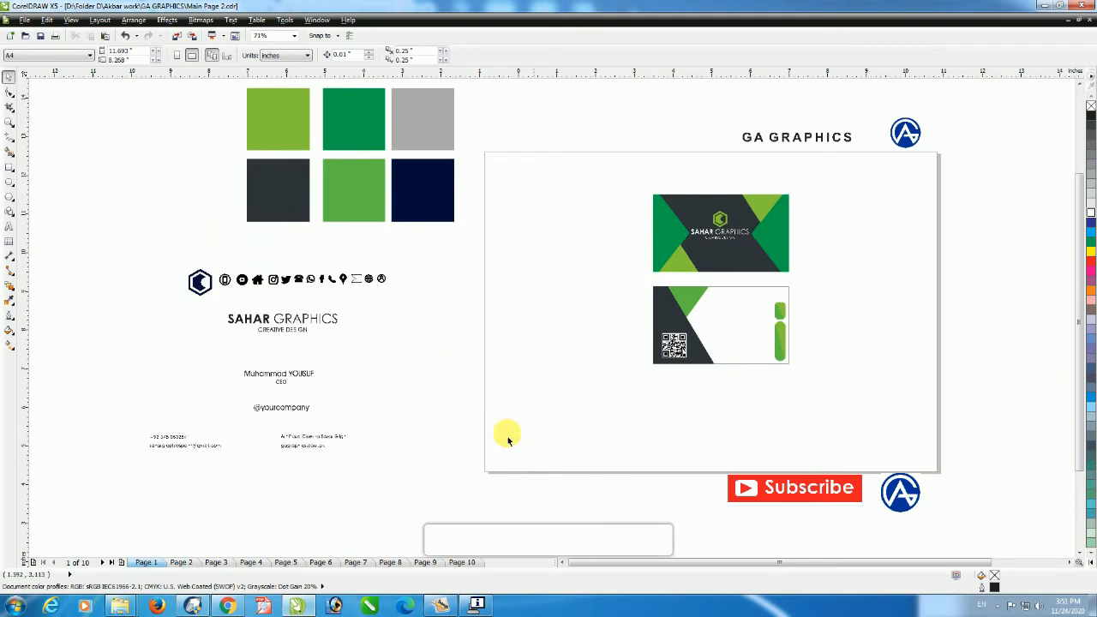
pyautogui.click(379, 278)
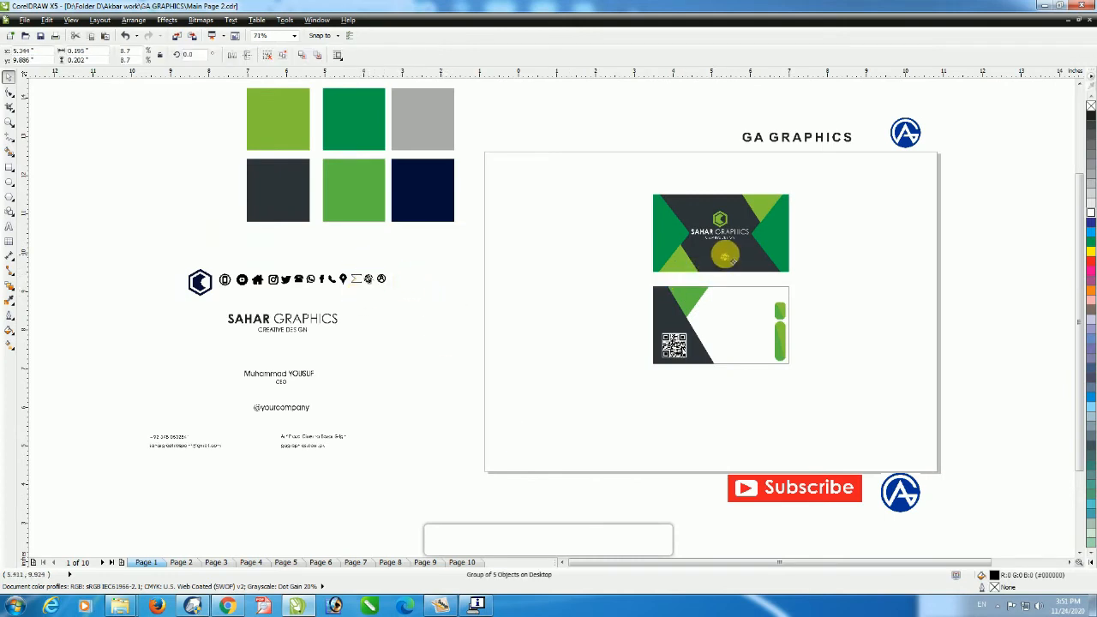
pyautogui.moveTo(722, 255); pyautogui.dragTo(724, 257)
pyautogui.scroll(3, 808, 338)
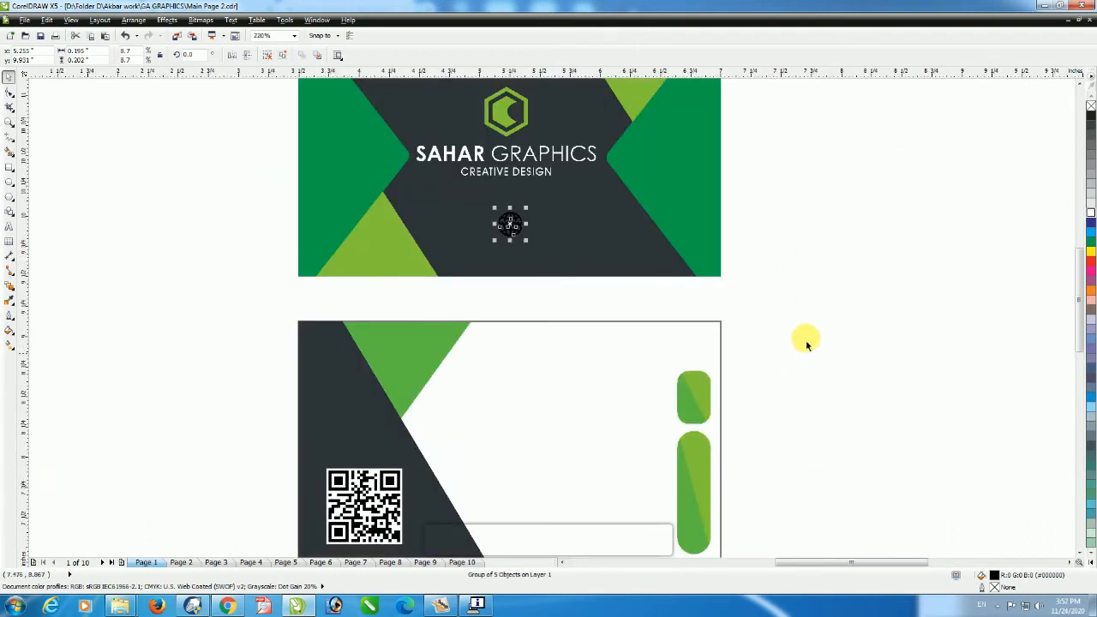
# Step: Fill the globe icon on the first card with white, leaving it without an outline
pyautogui.rightClick(1089, 216)
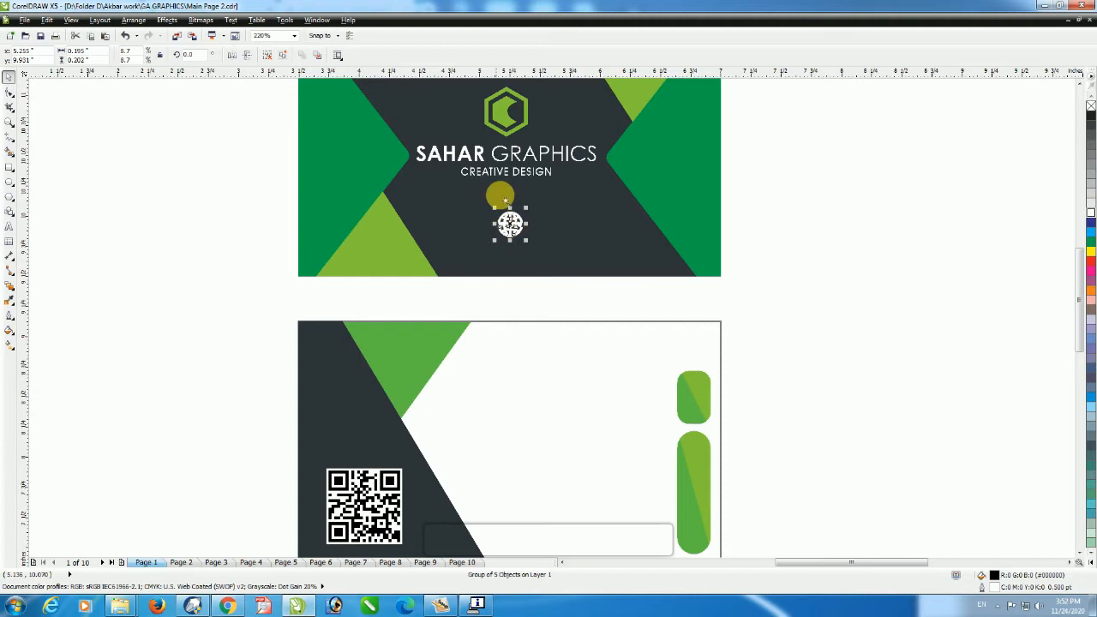
pyautogui.scroll(5, 506, 226)
pyautogui.hotkey('ctrl', 'z')
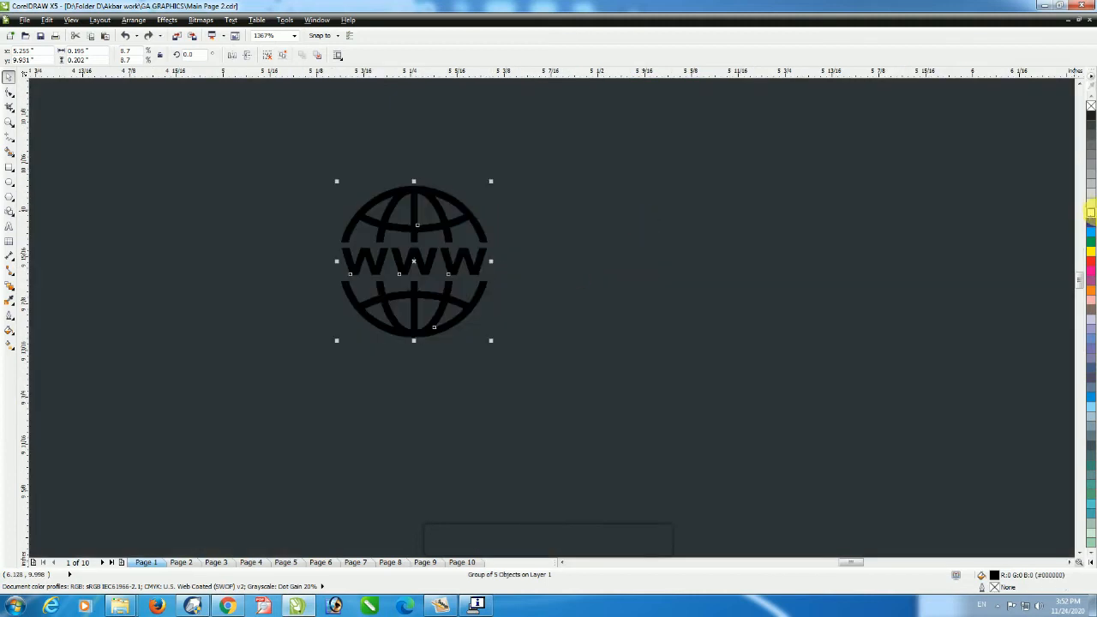
pyautogui.click(1091, 218)
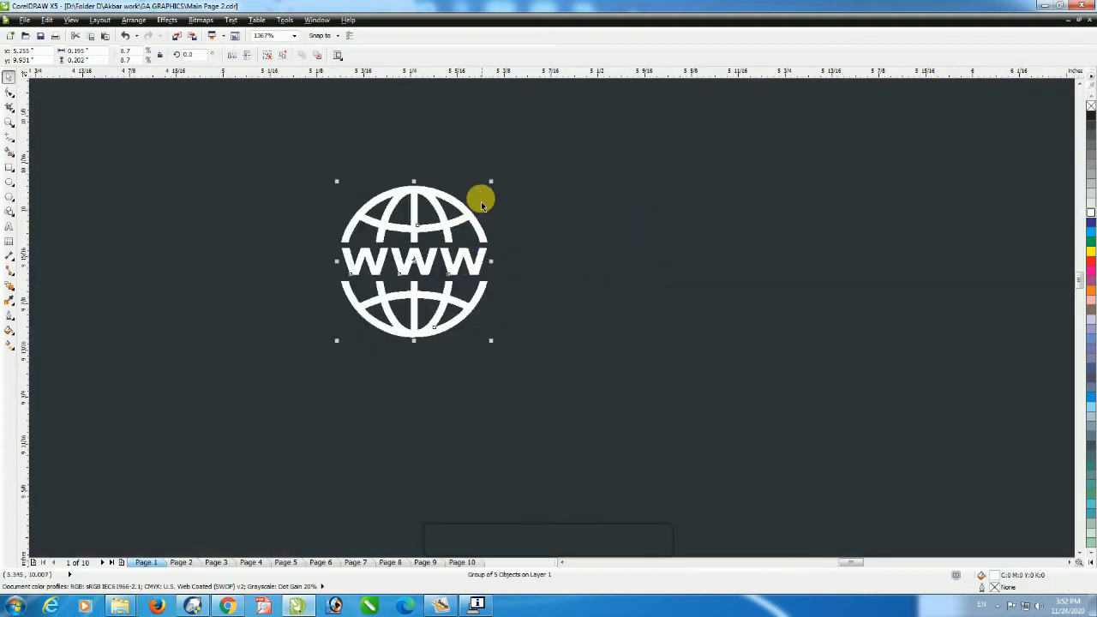
# Step: Scale the globe icon down to about 0.10 by 0.10 inches and move it near the card's lower edge, beside the lime triangle
pyautogui.scroll(-8, 489, 195)
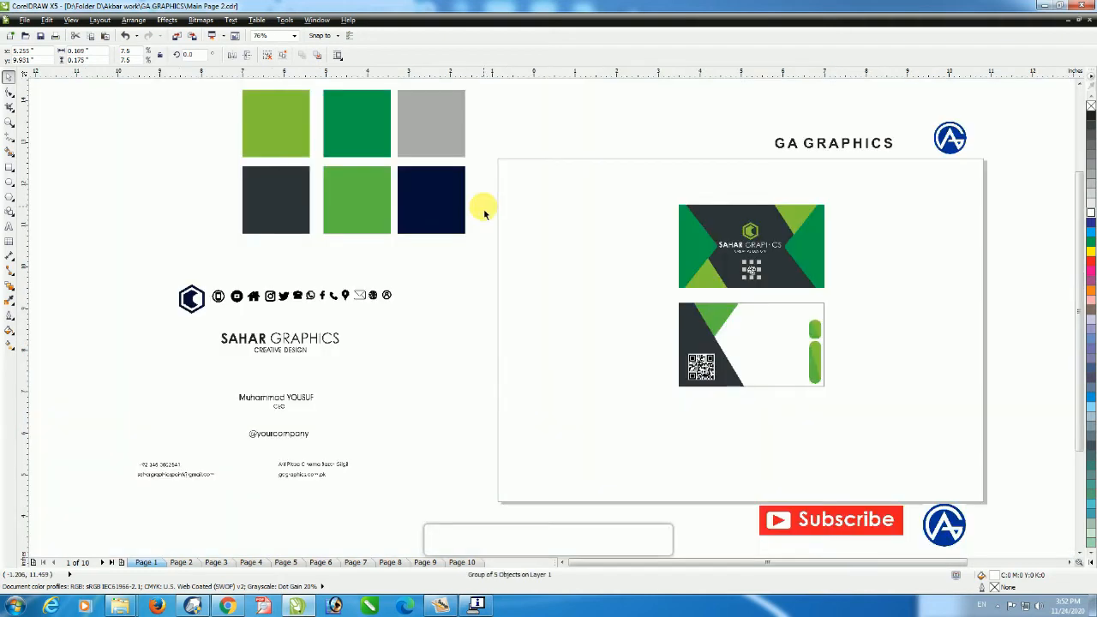
pyautogui.scroll(4, 718, 242)
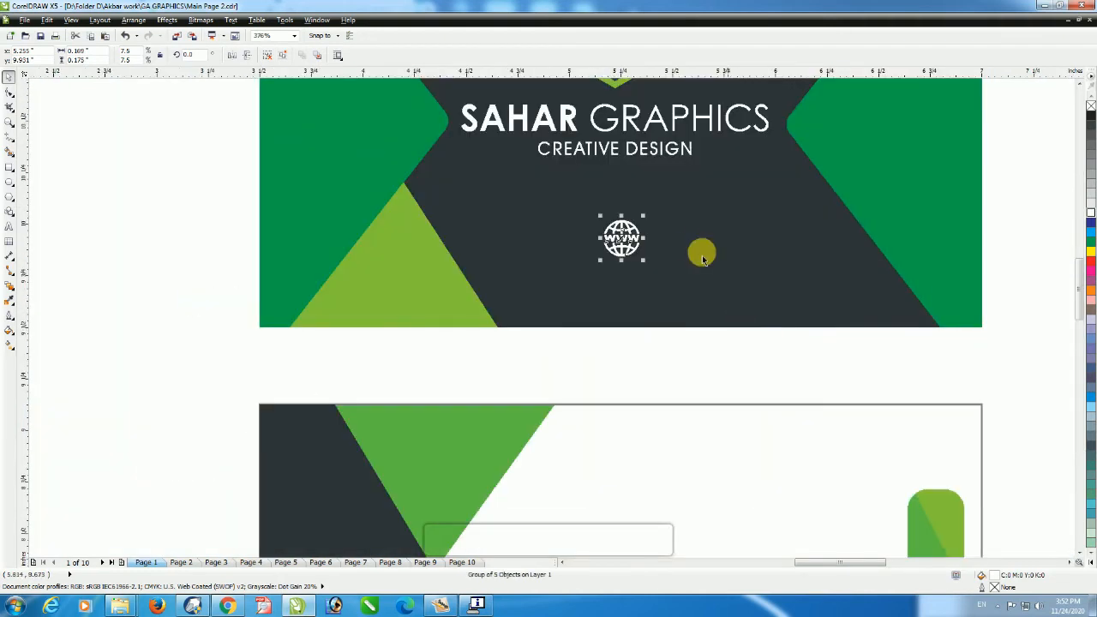
pyautogui.scroll(-1, 613, 283)
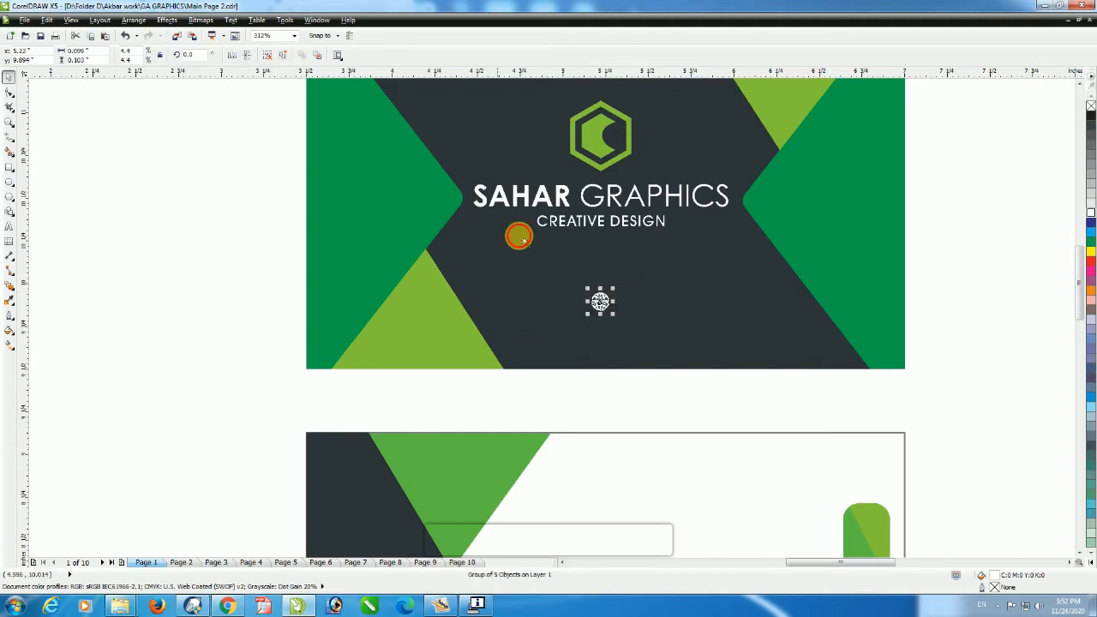
pyautogui.scroll(5, 615, 335)
pyautogui.moveTo(597, 245); pyautogui.dragTo(435, 336)
# Step: Try a 0.15 pt outline on the white globe icon
pyautogui.press('F12')
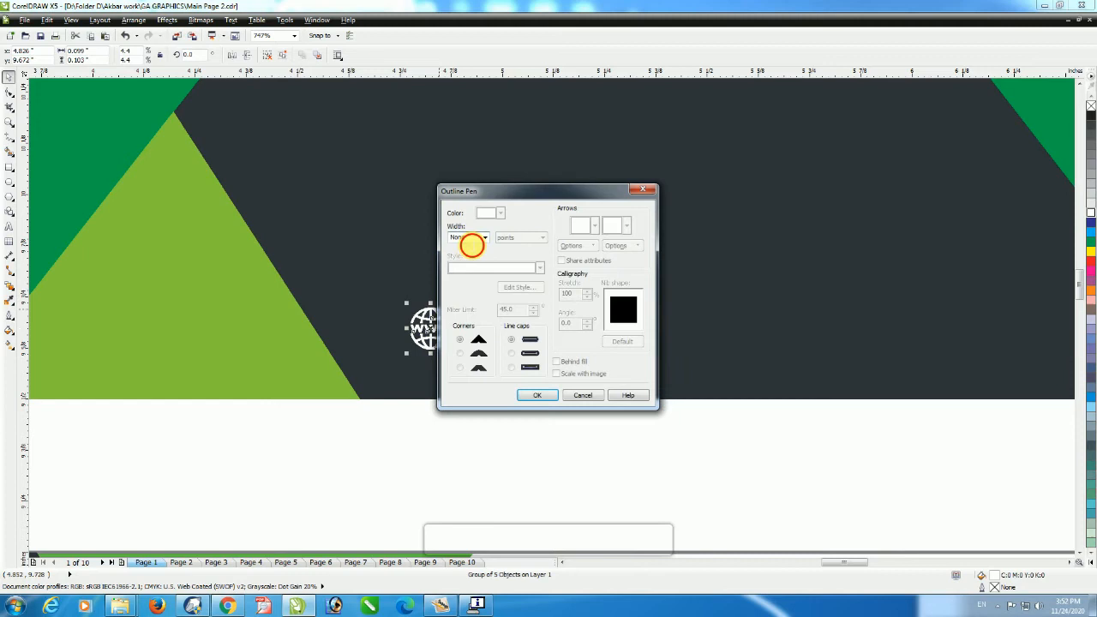
pyautogui.write('.15')
pyautogui.press('Return')
pyautogui.press('F2')
pyautogui.moveTo(406, 300); pyautogui.dragTo(486, 378)
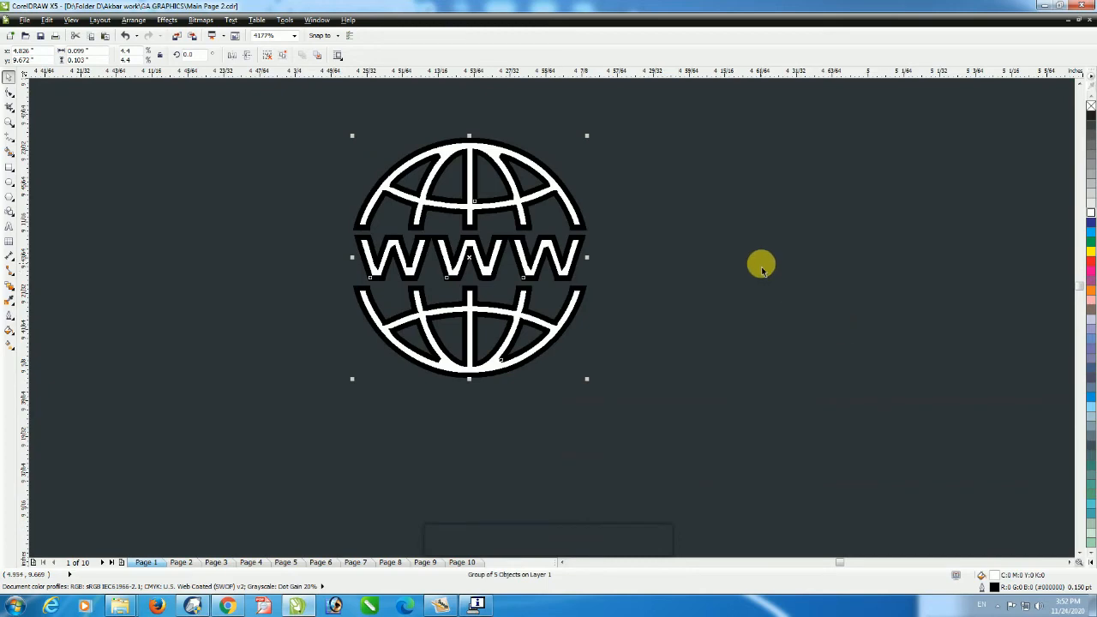
pyautogui.scroll(-3, 719, 273)
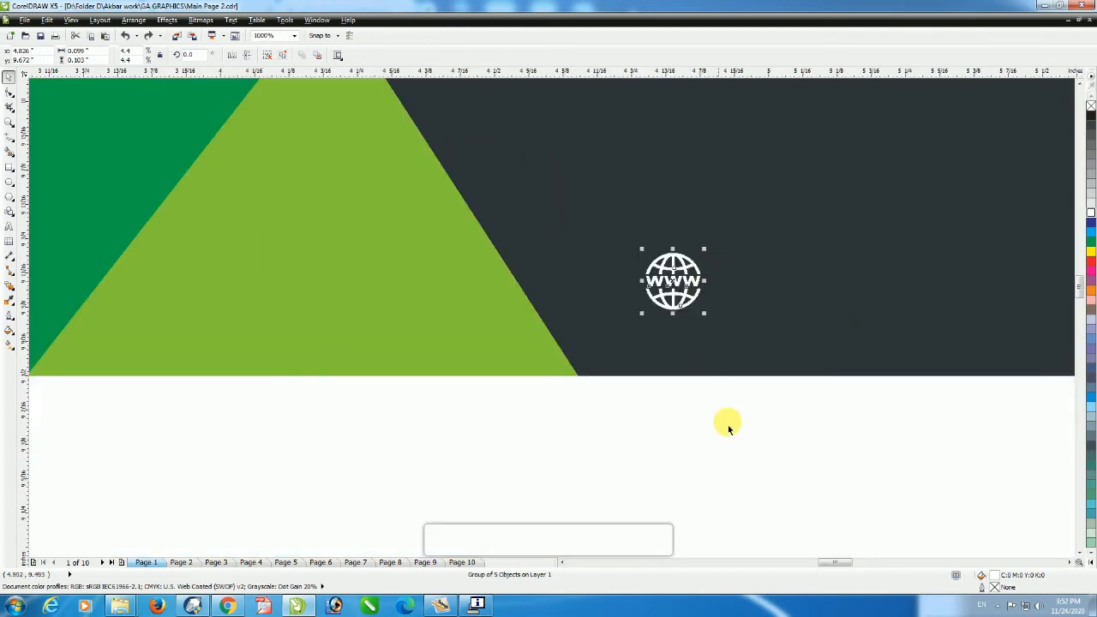
# Step: Place a copy of the gagraphics.com.pk text beside the globe icon on the first card and color it white
pyautogui.scroll(-5, 727, 423)
pyautogui.scroll(-2, 734, 440)
pyautogui.press('Escape')
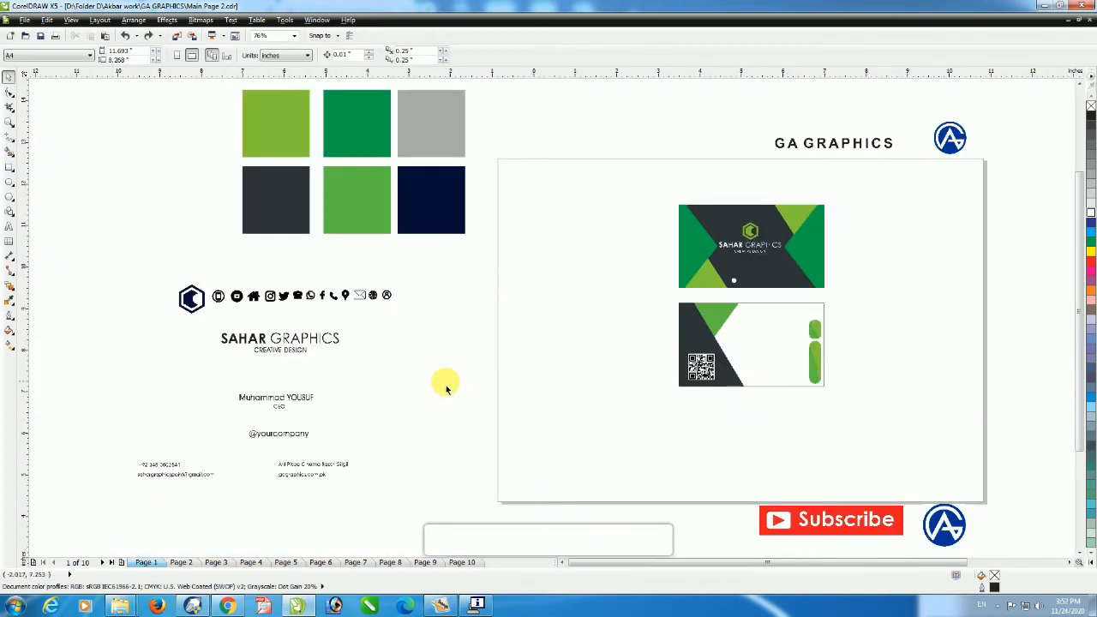
pyautogui.click(303, 478)
pyautogui.moveTo(304, 478); pyautogui.dragTo(769, 290)
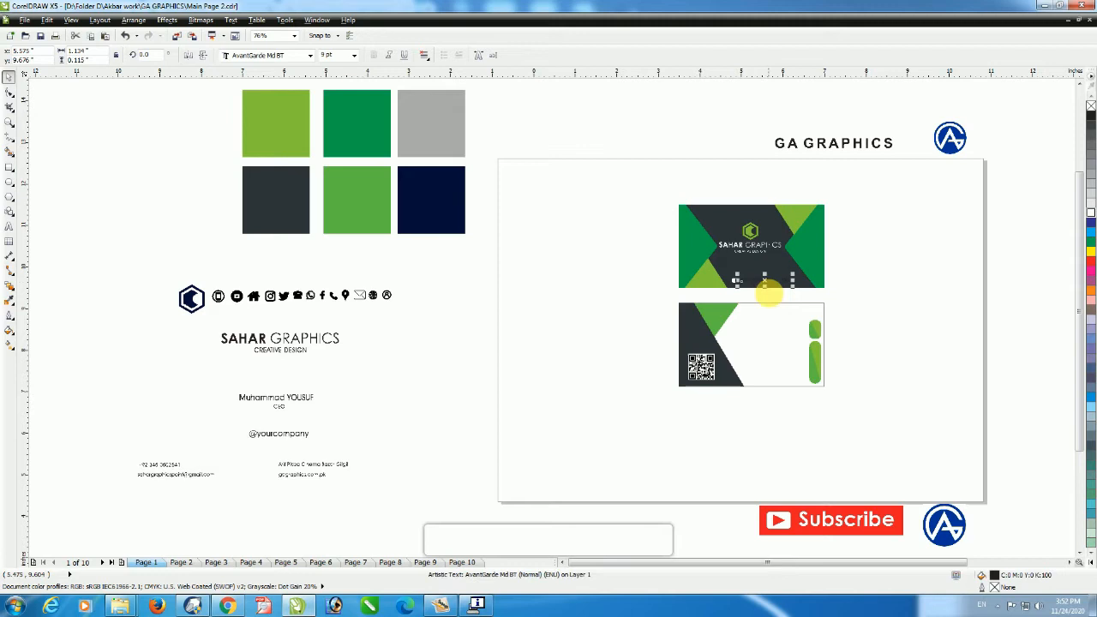
pyautogui.scroll(5, 857, 325)
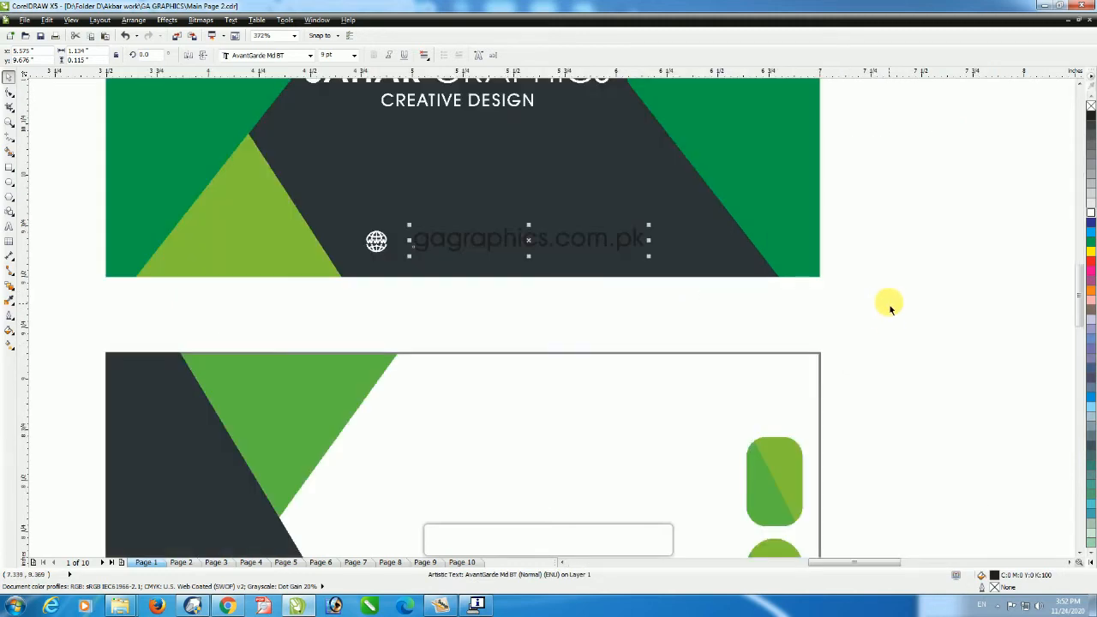
pyautogui.click(1087, 213)
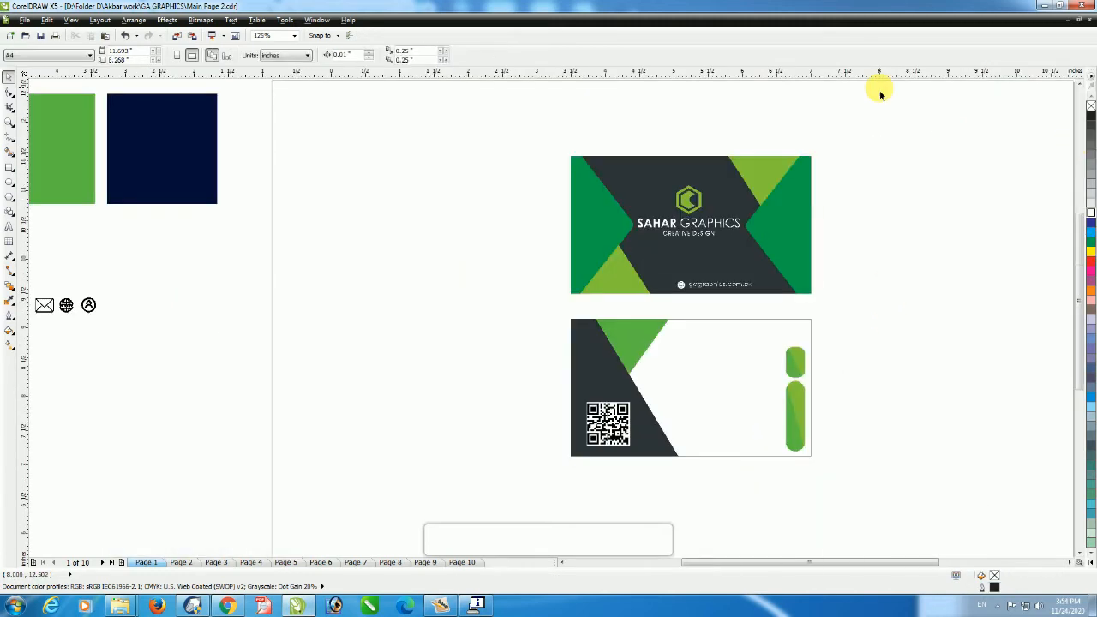
# Step: Place a copy of the circled person icon on the second card, centered across the width of the short green bar
pyautogui.scroll(-1, 879, 93)
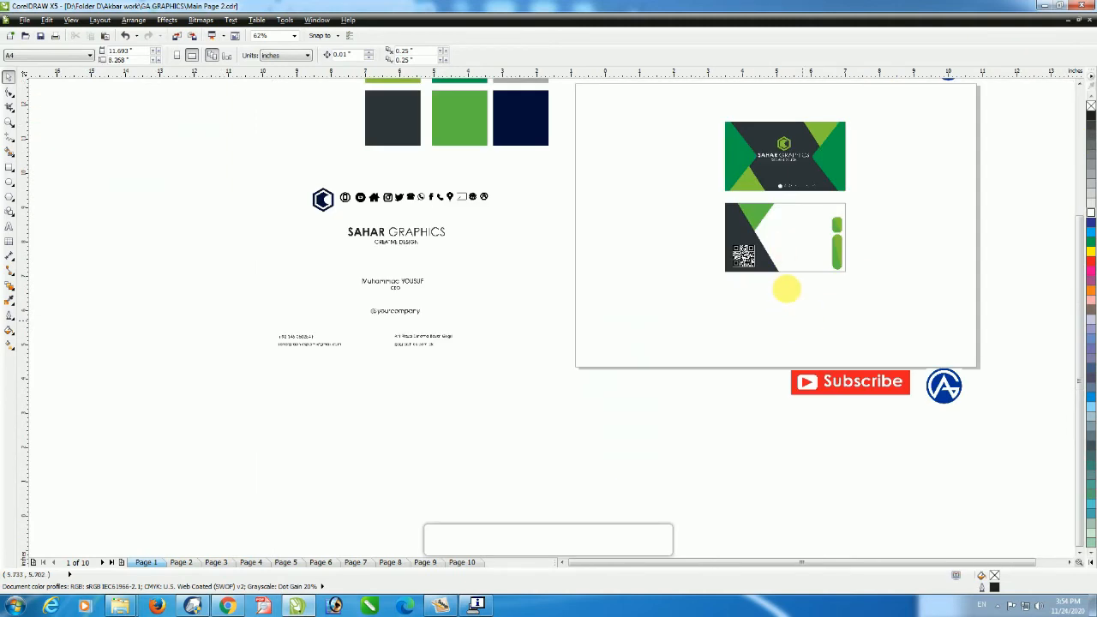
pyautogui.click(484, 197)
pyautogui.moveTo(484, 197); pyautogui.dragTo(843, 251)
pyautogui.press('F2')
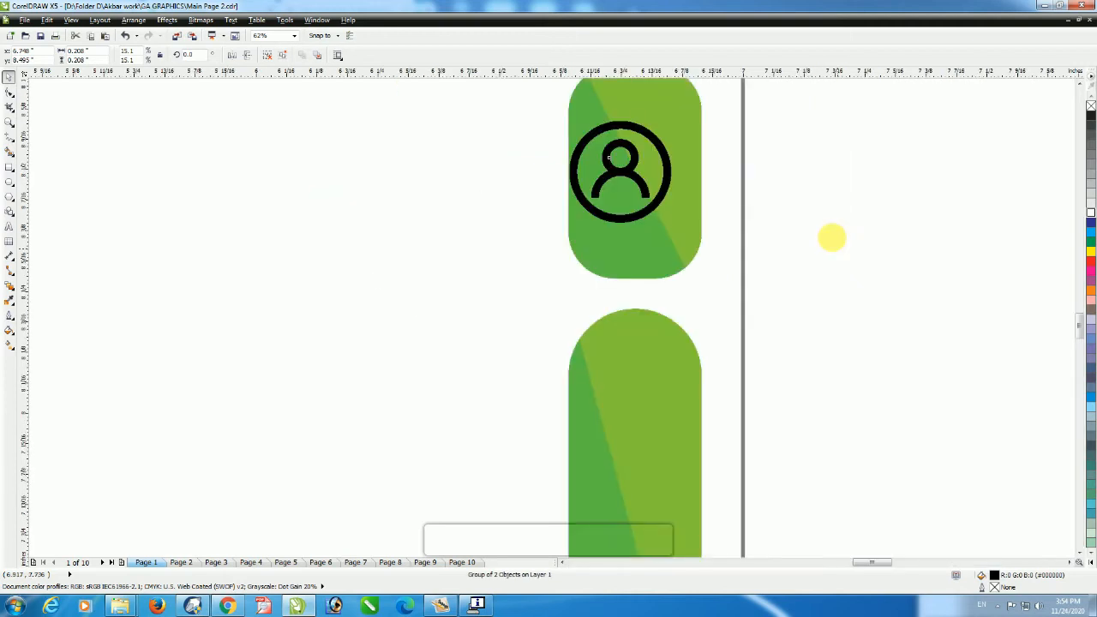
pyautogui.moveTo(621, 172); pyautogui.dragTo(637, 173)
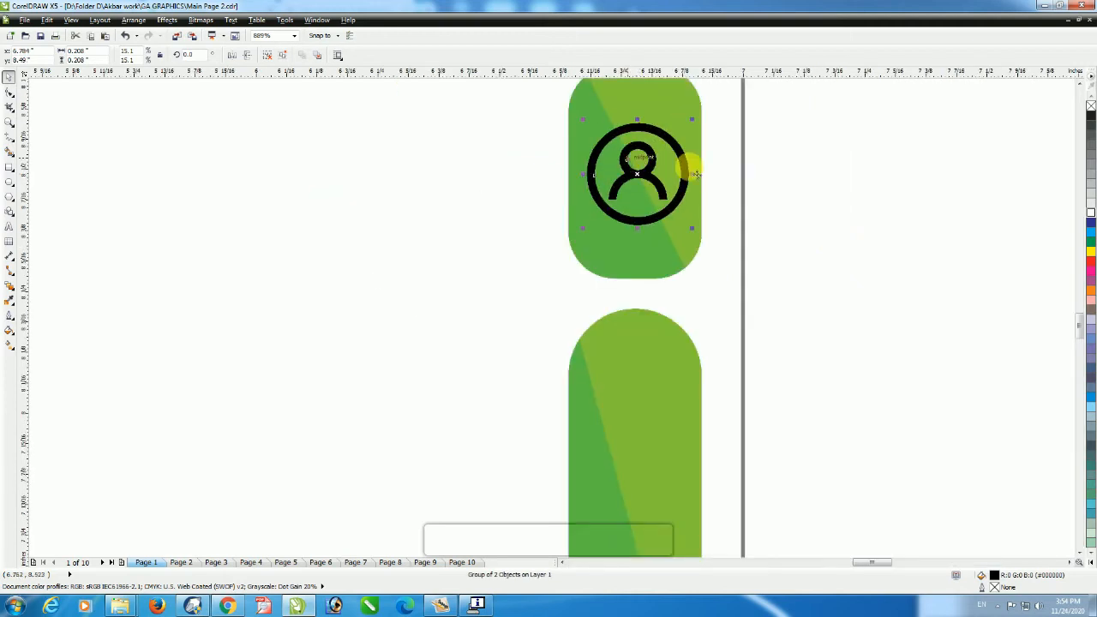
# Step: Color the circled person icon on the short green bar white
pyautogui.click(1090, 216)
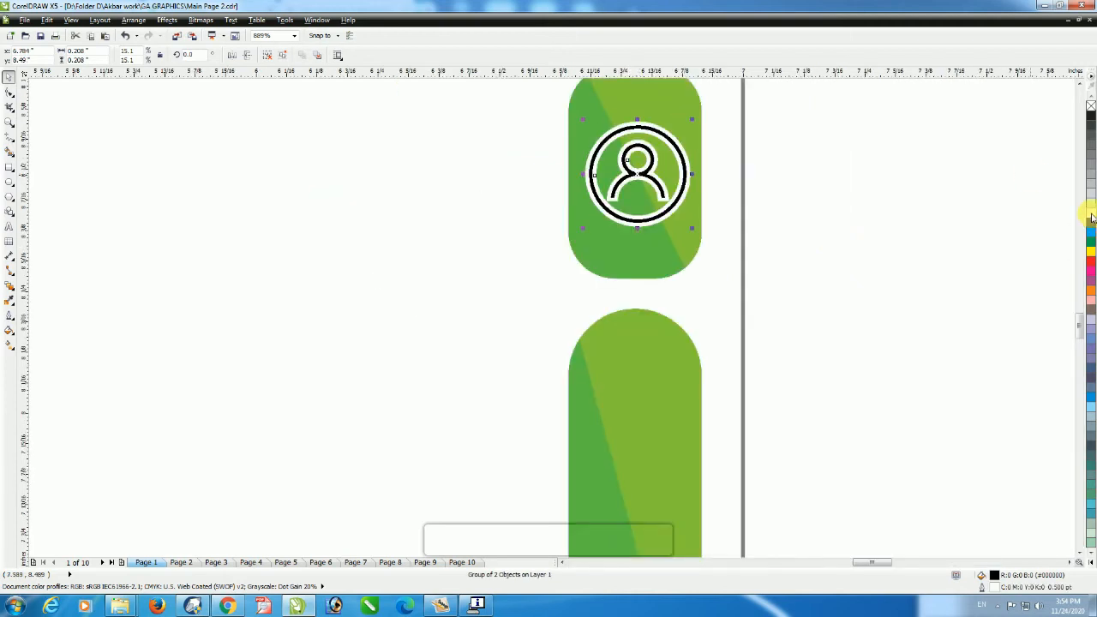
pyautogui.rightClick(1090, 216)
pyautogui.click(893, 206)
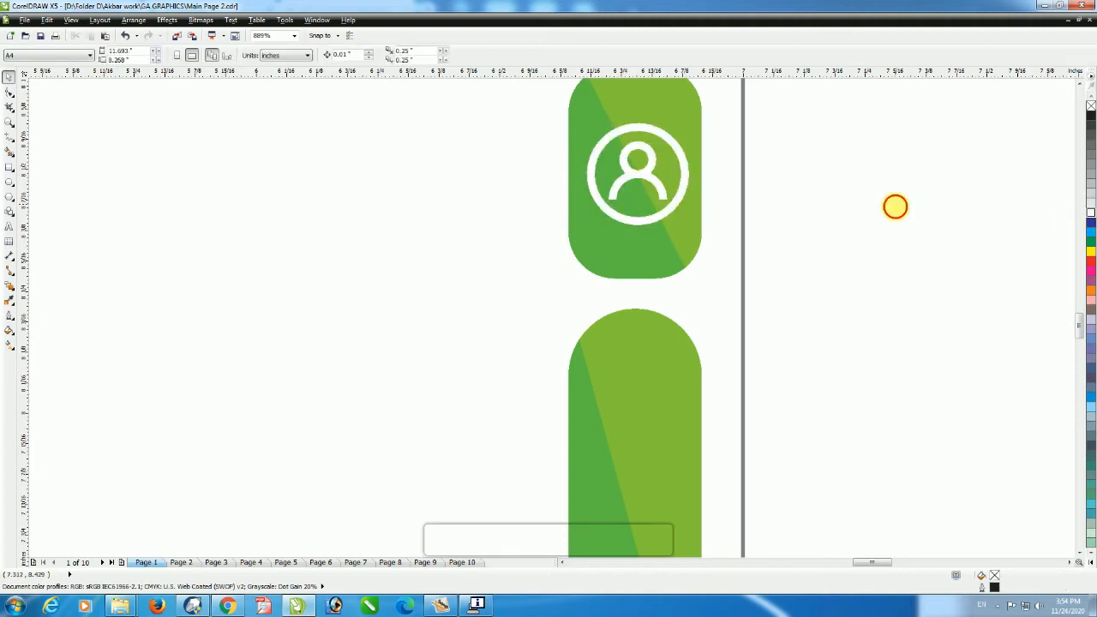
# Step: Place a copy of the telephone icon at the upper end of the second card's long green bar
pyautogui.scroll(-3, 767, 220)
pyautogui.scroll(-2, 835, 216)
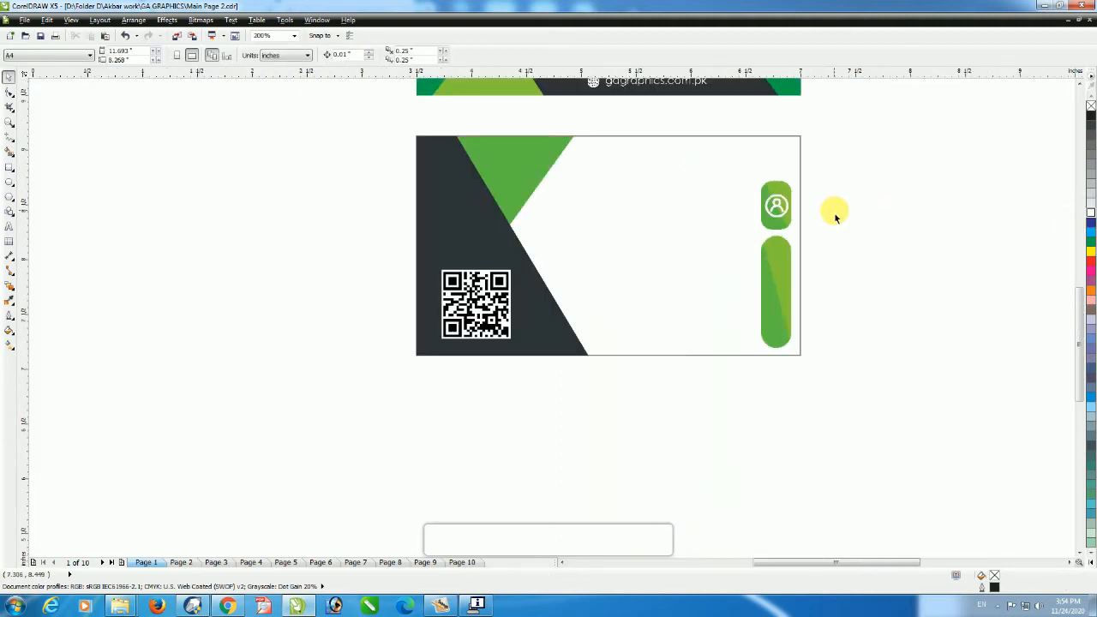
pyautogui.scroll(-4, 834, 220)
pyautogui.moveTo(378, 154); pyautogui.dragTo(723, 420)
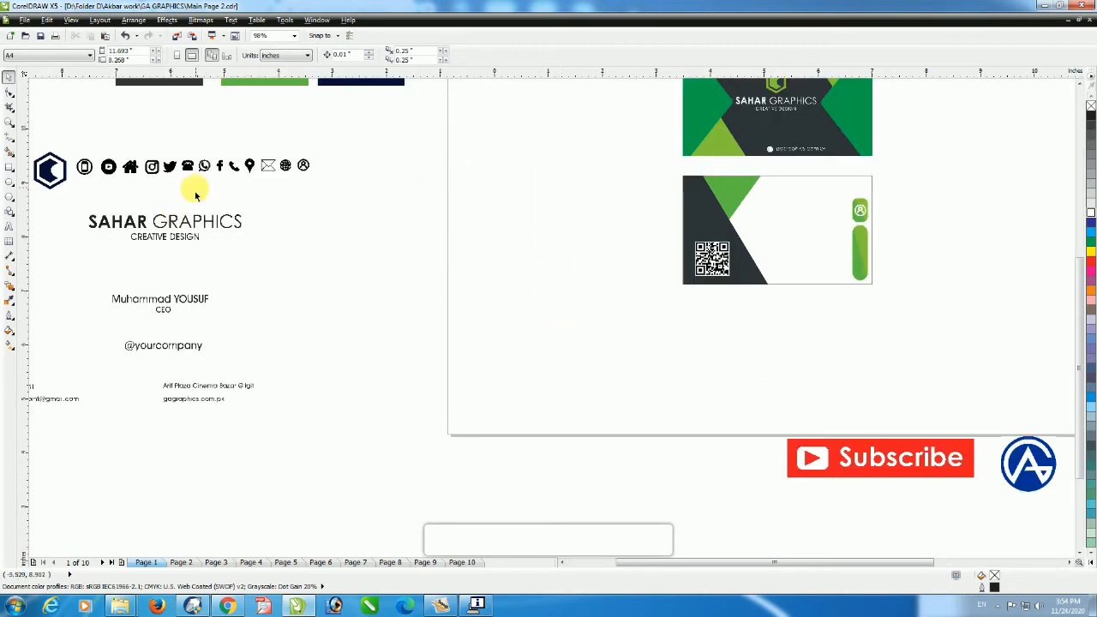
pyautogui.click(187, 165)
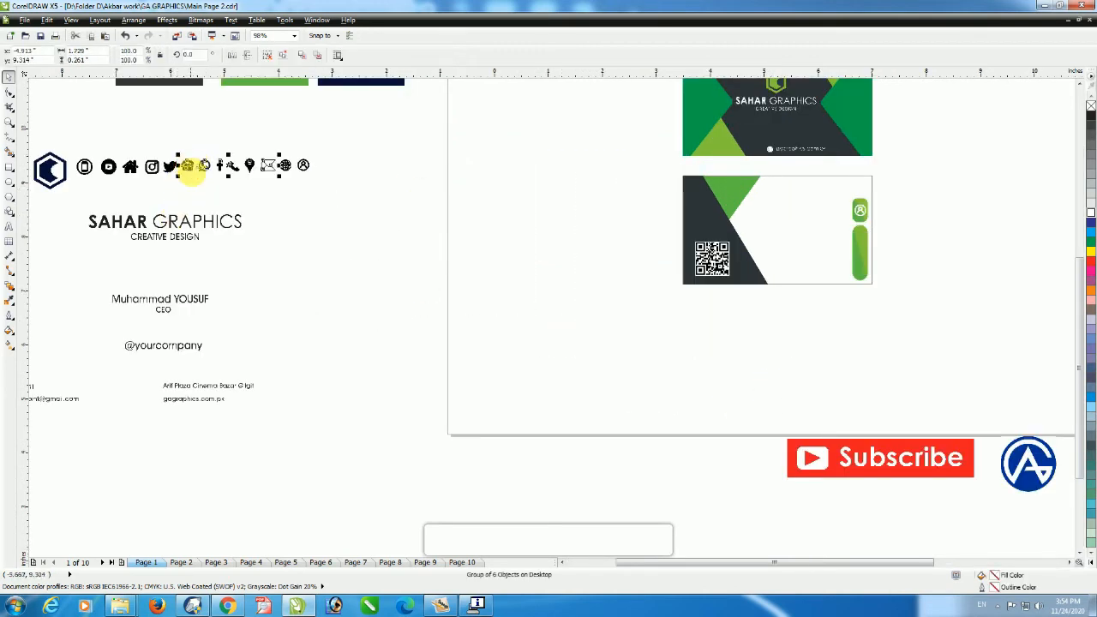
pyautogui.click(197, 163)
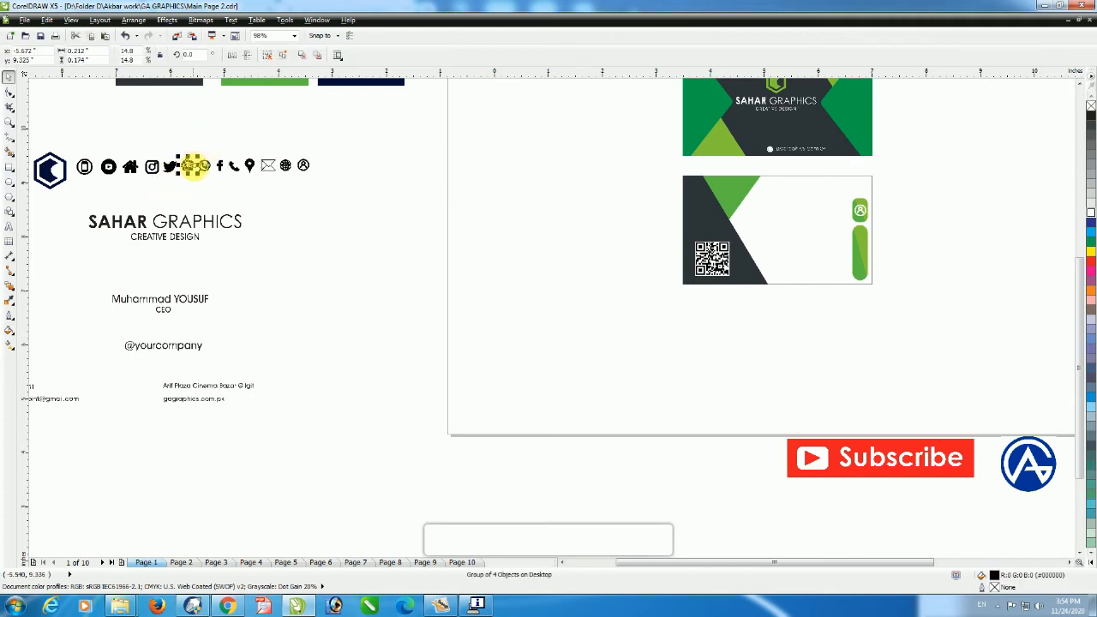
pyautogui.moveTo(195, 168); pyautogui.dragTo(866, 245)
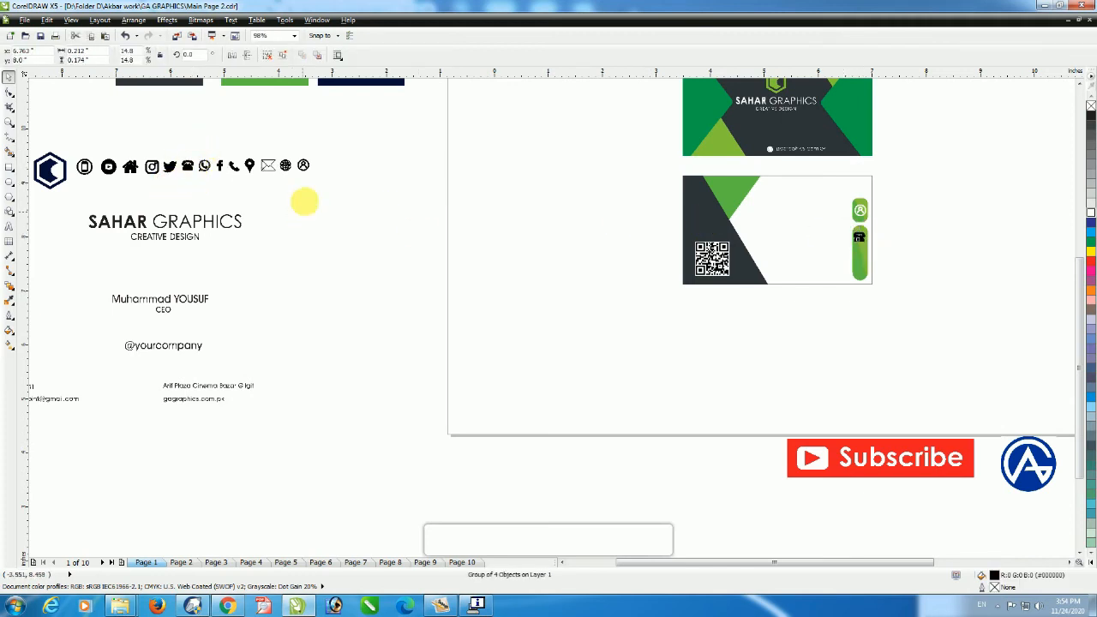
# Step: Place copies of the WhatsApp and location pin icons below the telephone icon on the long green bar
pyautogui.click(208, 165)
pyautogui.moveTo(208, 165); pyautogui.dragTo(858, 251)
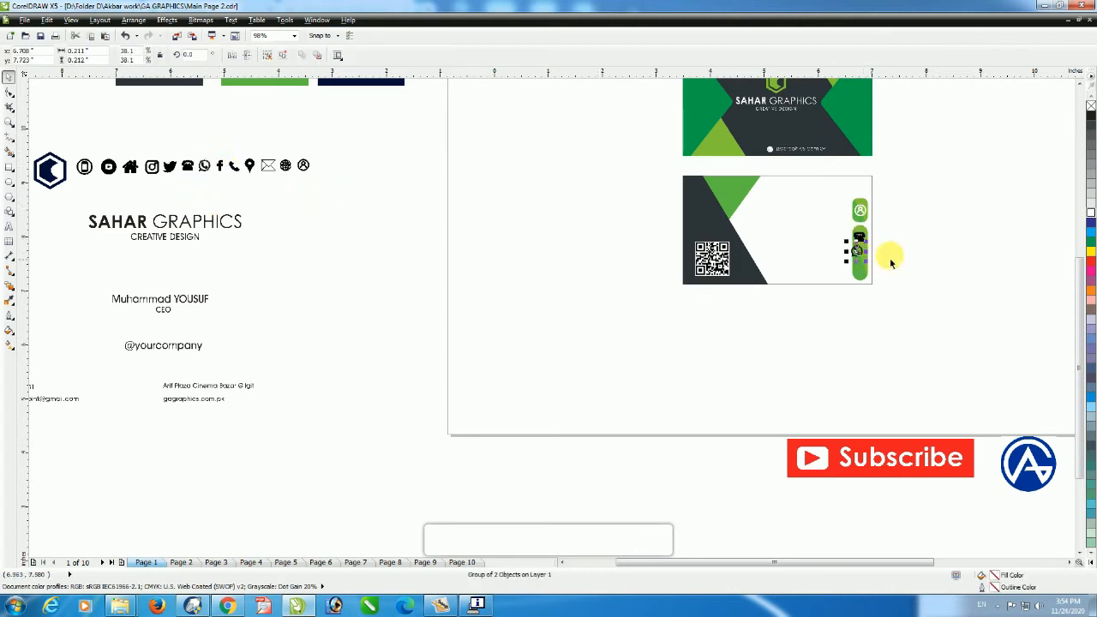
pyautogui.click(119, 191)
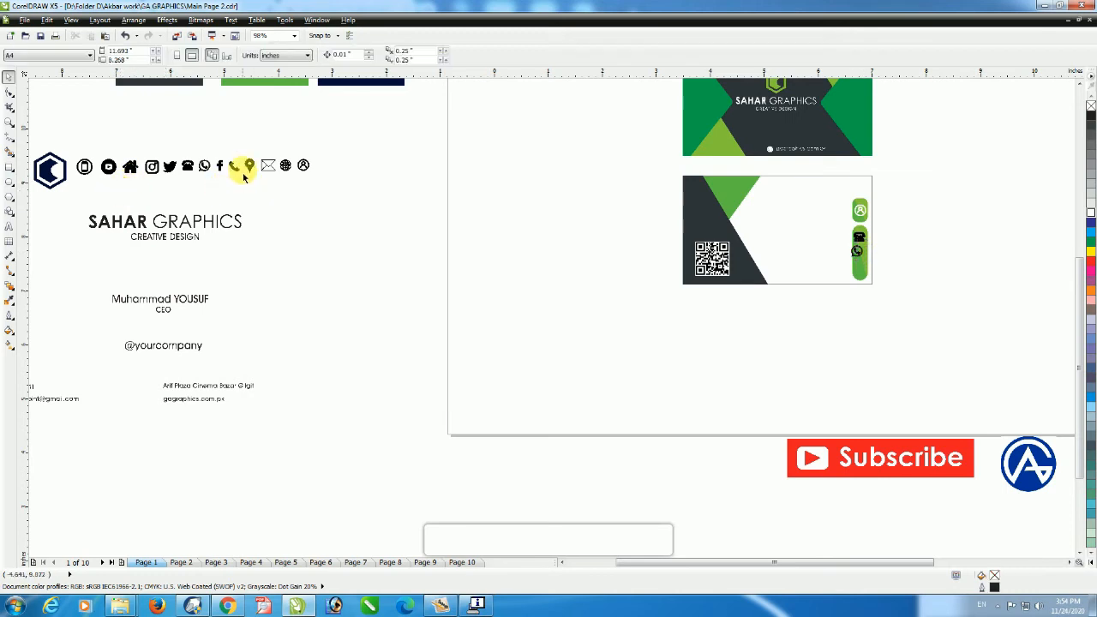
pyautogui.moveTo(250, 168); pyautogui.dragTo(859, 274)
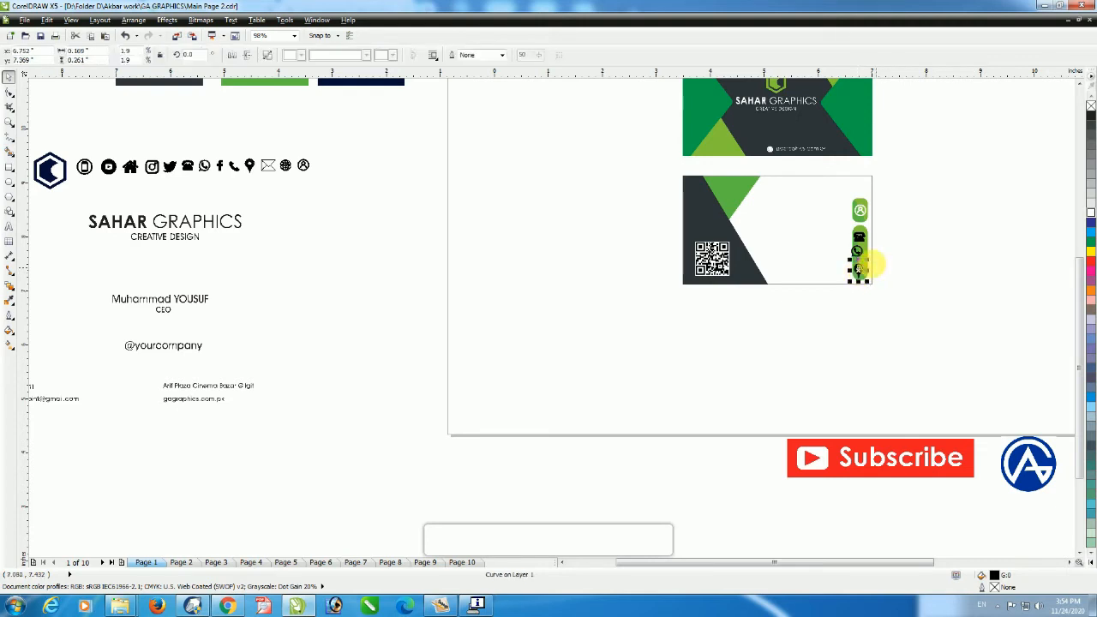
# Step: Center the WhatsApp and location pin icons across the width of the second card's long green bar
pyautogui.press('z')
pyautogui.moveTo(845, 203); pyautogui.dragTo(890, 339)
pyautogui.moveTo(661, 205); pyautogui.dragTo(454, 381)
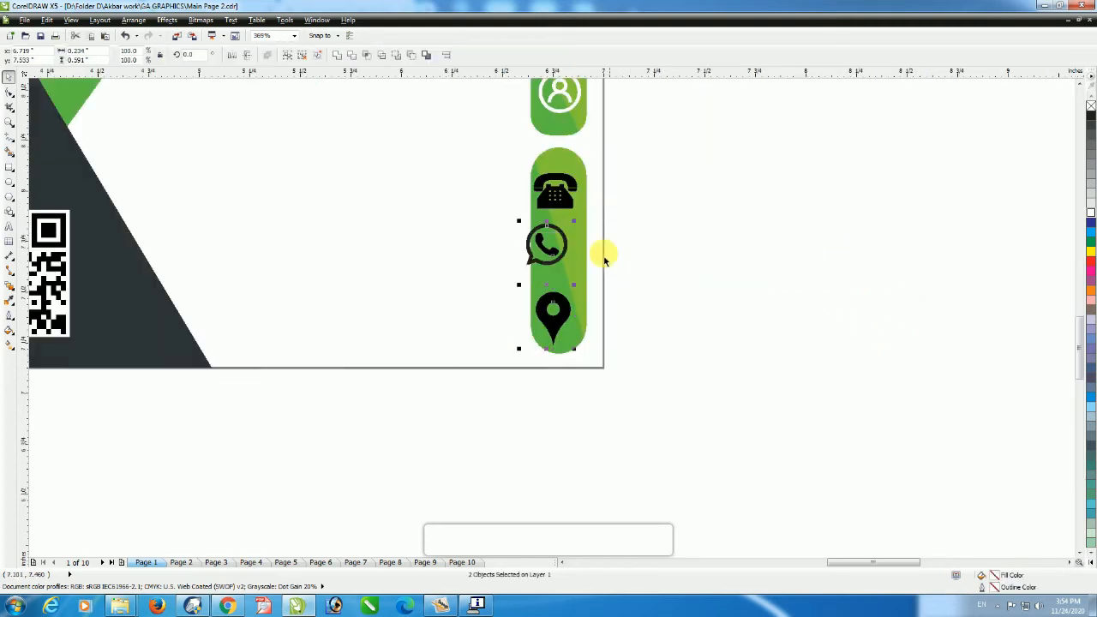
pyautogui.press('c')
# Step: Color the telephone, WhatsApp and location pin icons on the long green bar white
pyautogui.moveTo(648, 166); pyautogui.dragTo(445, 407)
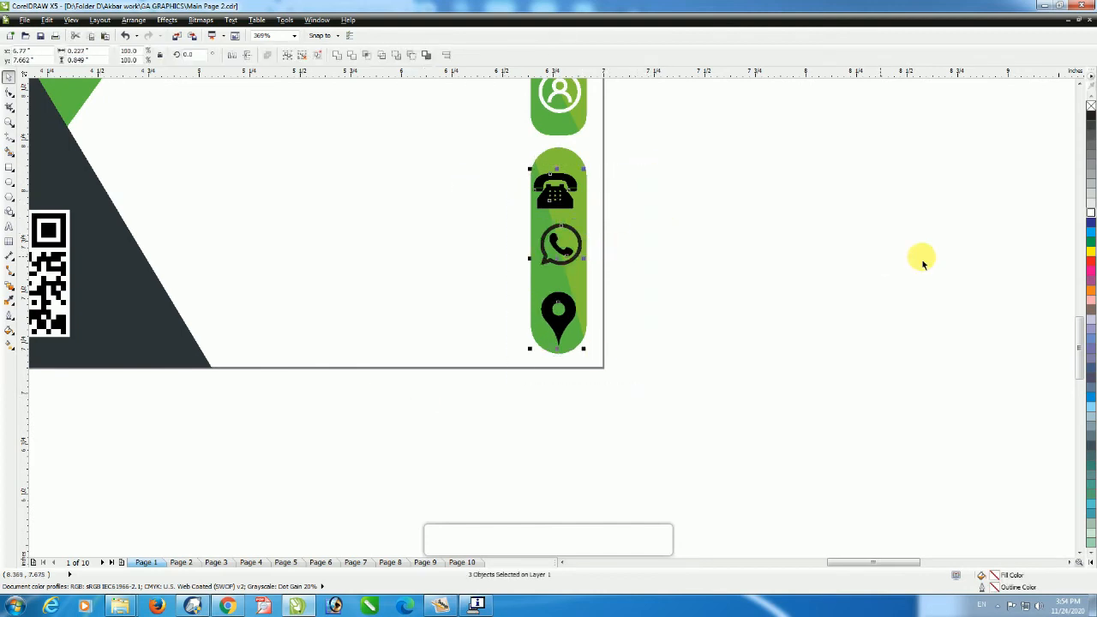
pyautogui.click(1091, 212)
pyautogui.click(735, 261)
# Step: Remove the fill from the WhatsApp icon's speech bubble and make its outline white
pyautogui.click(571, 247)
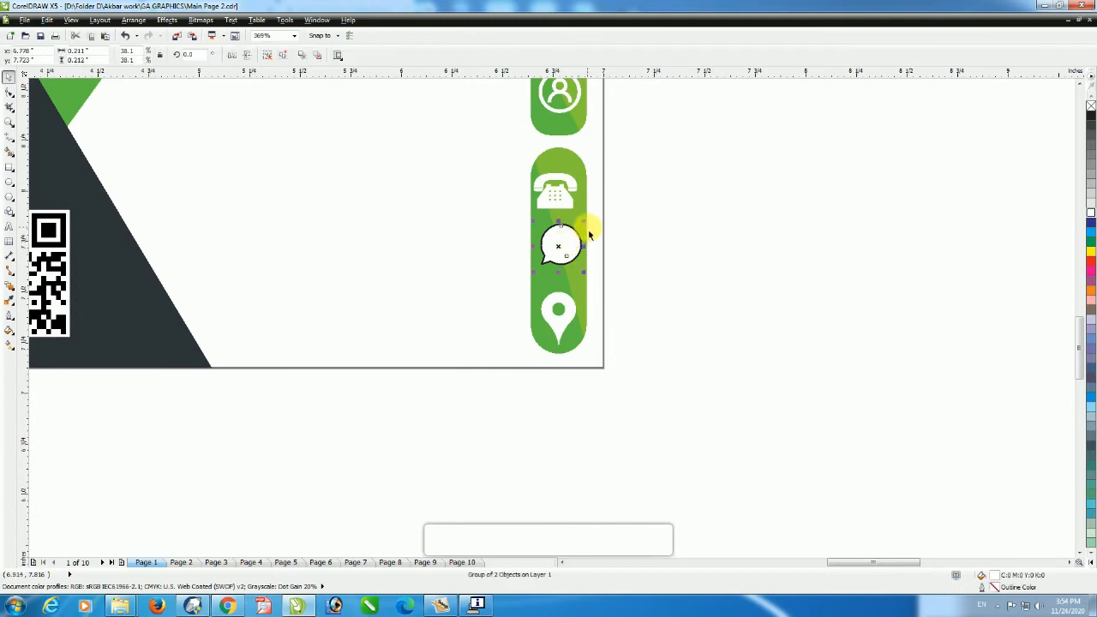
pyautogui.click(704, 246)
pyautogui.click(567, 237)
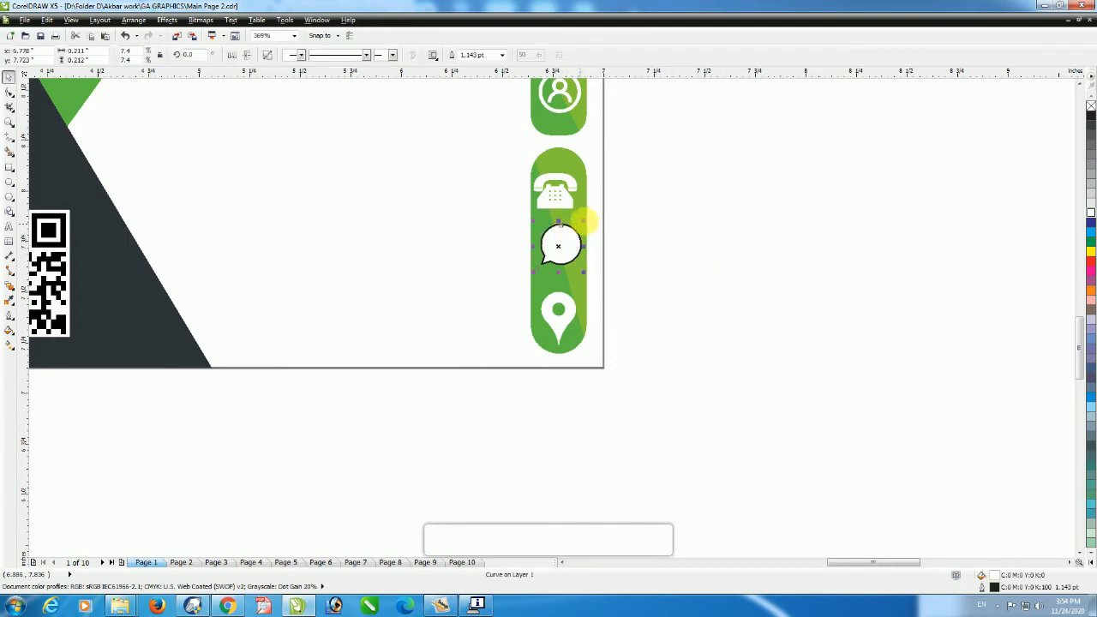
pyautogui.click(1089, 105)
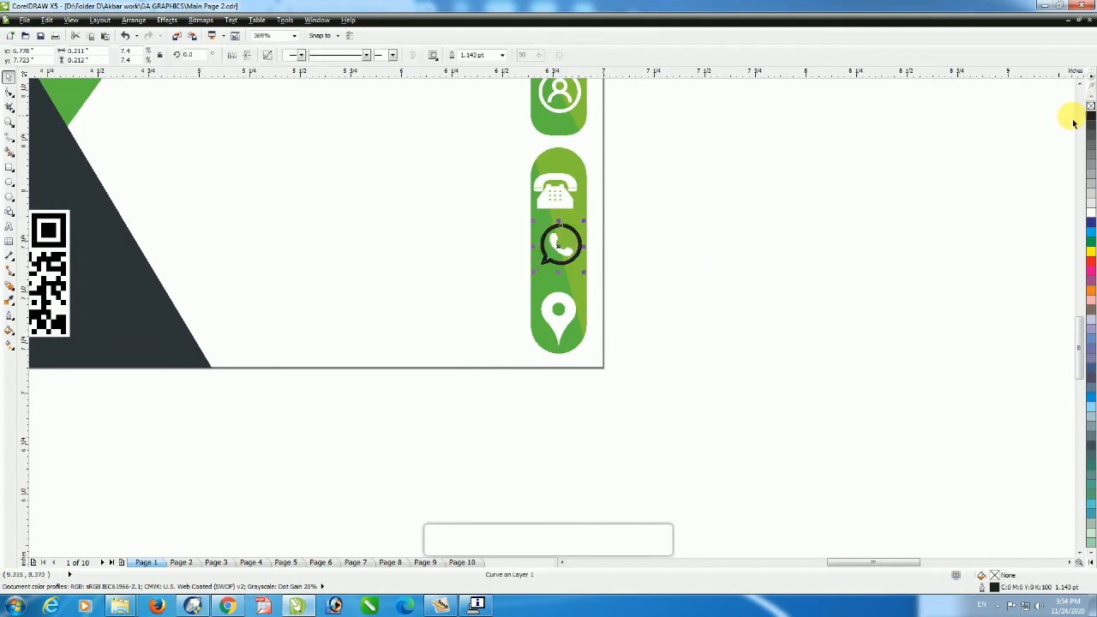
pyautogui.click(1086, 213)
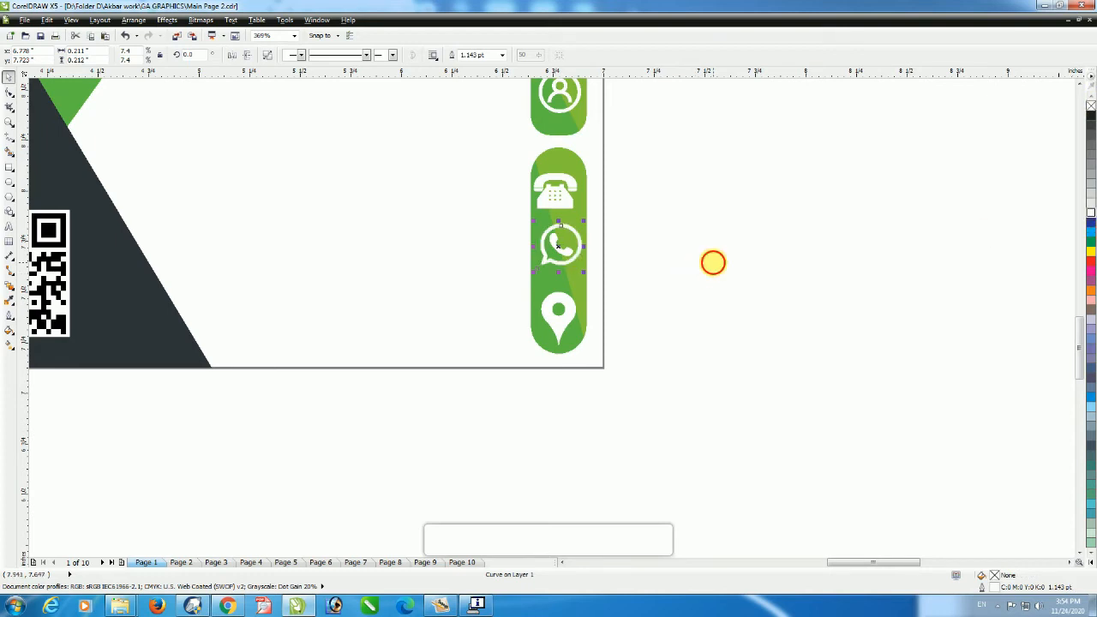
pyautogui.click(708, 267)
# Step: Scale down the location pin, WhatsApp and telephone icons so they fit inside the long green bar
pyautogui.click(575, 300)
pyautogui.moveTo(653, 278); pyautogui.dragTo(530, 357)
pyautogui.moveTo(587, 297); pyautogui.dragTo(581, 296)
pyautogui.moveTo(657, 214); pyautogui.dragTo(484, 293)
pyautogui.press('F2')
pyautogui.moveTo(507, 183); pyautogui.dragTo(642, 358)
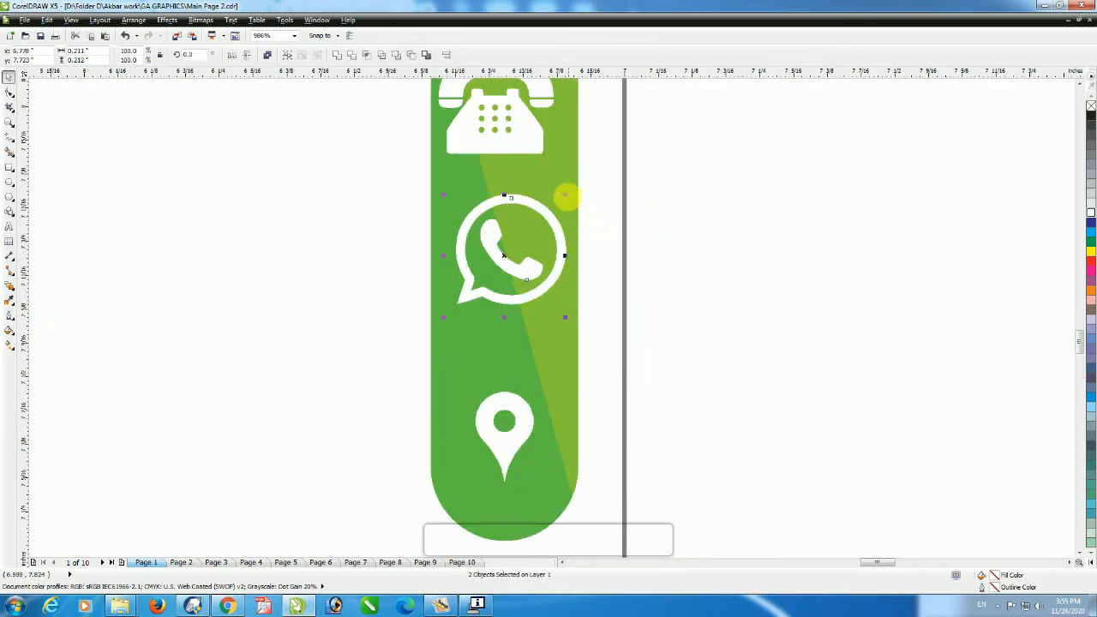
pyautogui.moveTo(570, 206)
pyautogui.mouseDown()
pyautogui.moveTo(557, 220)
pyautogui.moveTo(550, 211)
pyautogui.mouseUp()
pyautogui.moveTo(514, 146); pyautogui.dragTo(531, 160)
pyautogui.scroll(-2, 548, 147)
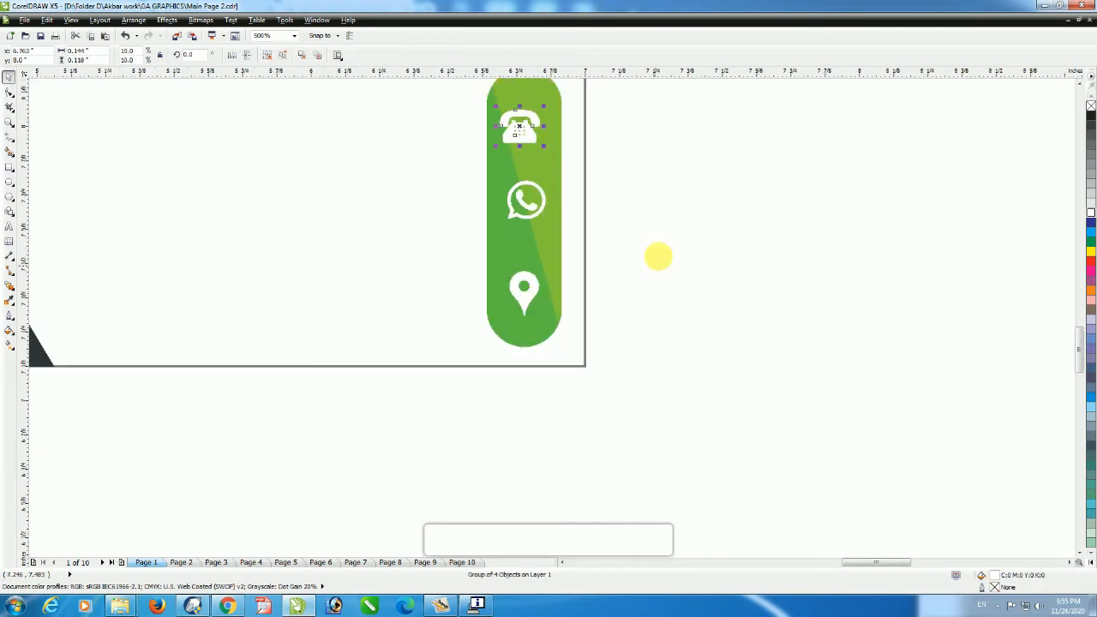
pyautogui.scroll(3, 658, 255)
pyautogui.click(685, 213)
pyautogui.moveTo(430, 214); pyautogui.dragTo(454, 216)
pyautogui.hotkey('ctrl', 'z')
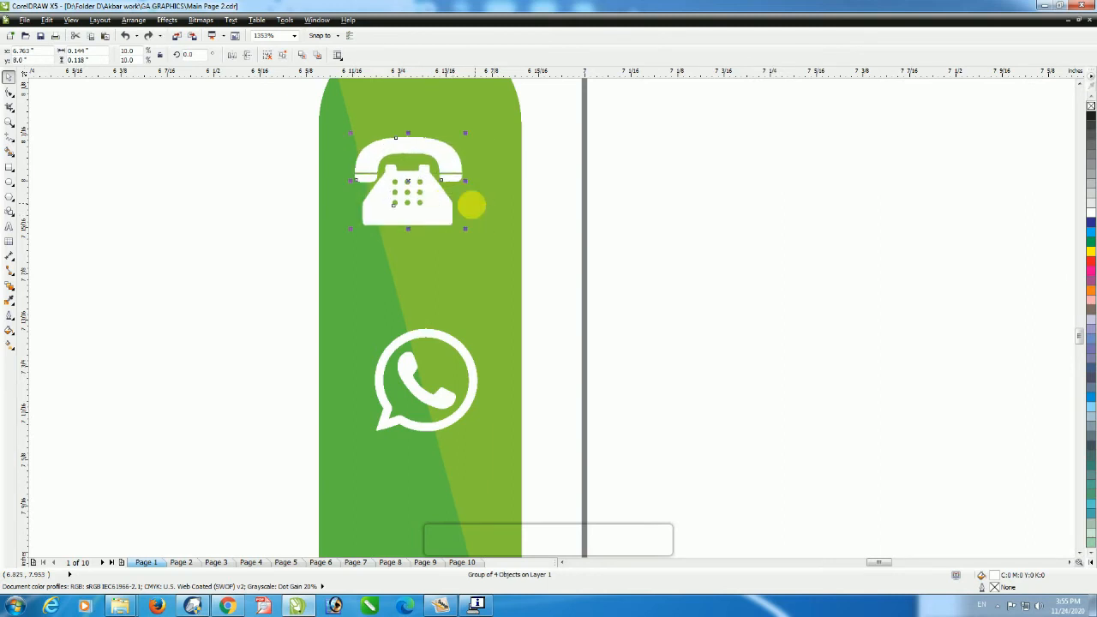
# Step: Center the telephone icon across the width of the long green bar, in line with the WhatsApp icon
pyautogui.scroll(-3, 505, 216)
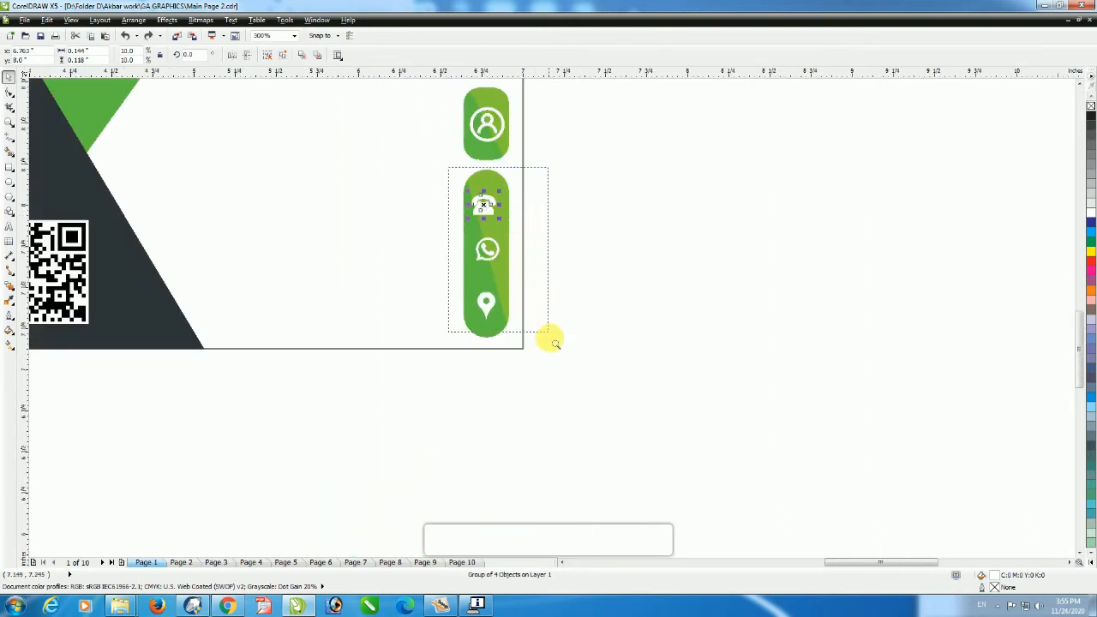
pyautogui.scroll(2, 553, 338)
pyautogui.click(711, 253)
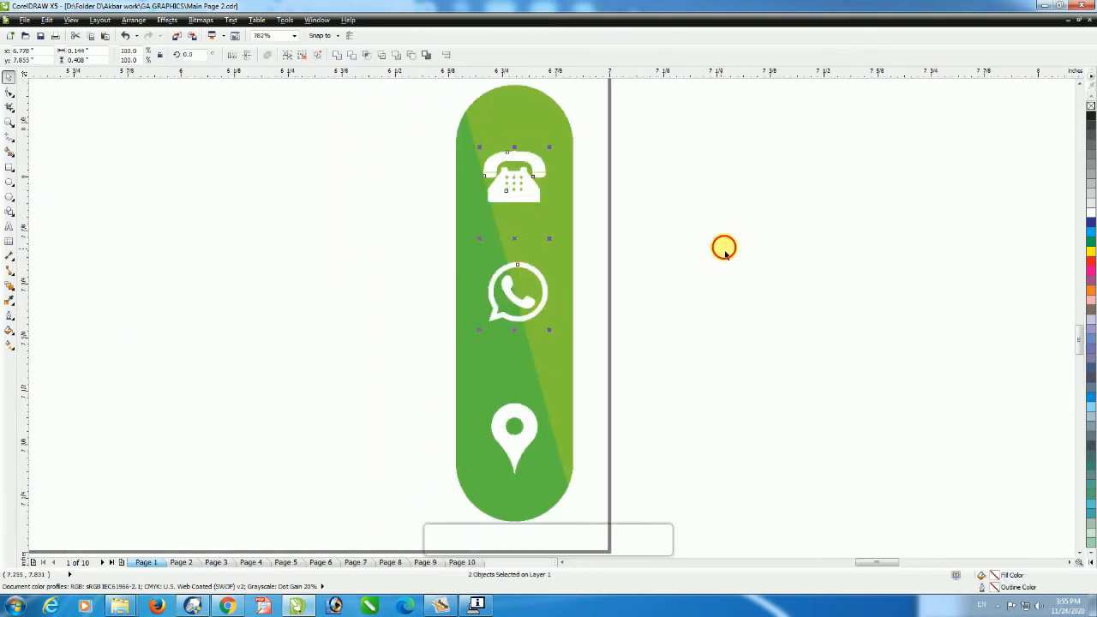
pyautogui.scroll(-2, 704, 244)
pyautogui.scroll(-1, 722, 230)
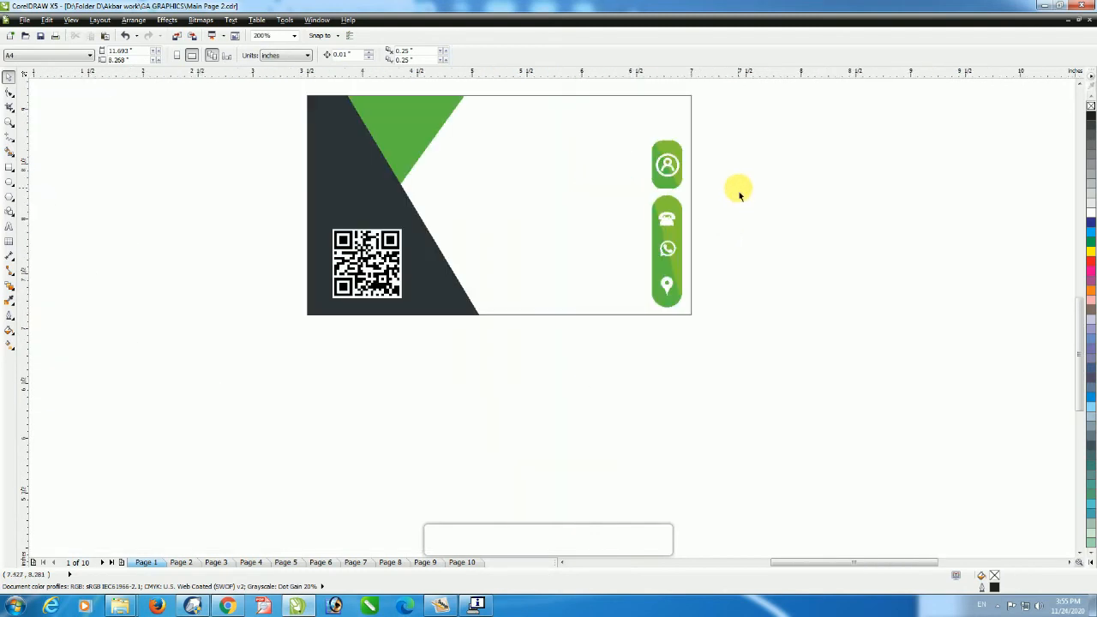
# Step: Group the WhatsApp icon's parts and put the icon in the telephone icon's place on the long green bar
pyautogui.press('F2')
pyautogui.moveTo(613, 196); pyautogui.dragTo(722, 350)
pyautogui.moveTo(682, 198); pyautogui.dragTo(441, 320)
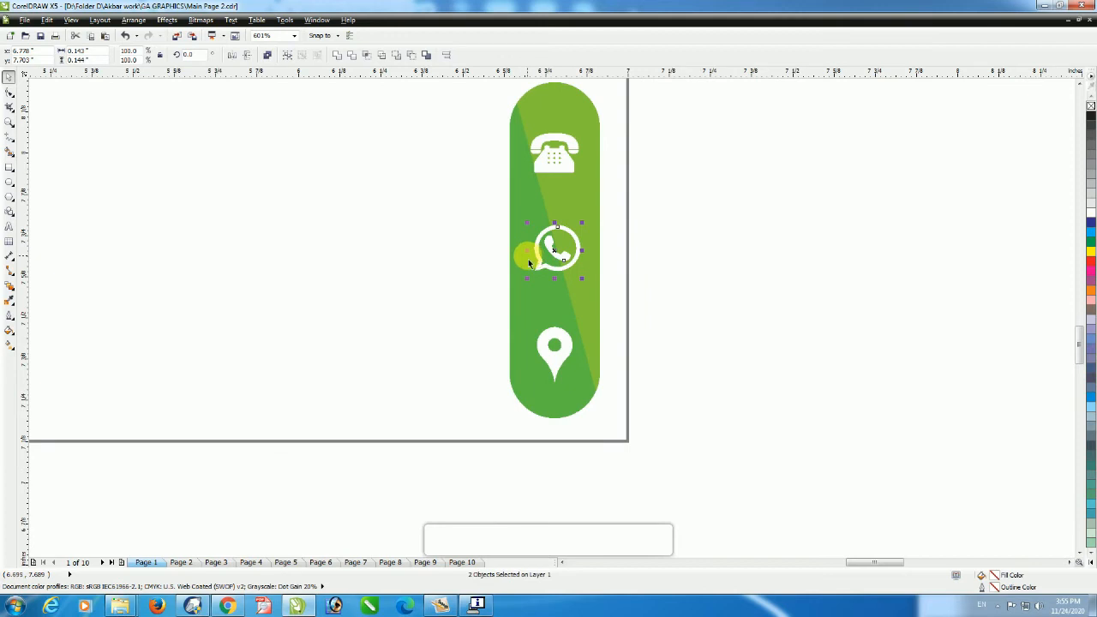
pyautogui.hotkey('ctrl', 'g')
pyautogui.press('F3')
pyautogui.moveTo(711, 333); pyautogui.dragTo(713, 334)
# Step: Place a copy of the envelope icon between the WhatsApp and location pin icons, centered across the long green bar
pyautogui.moveTo(844, 316); pyautogui.dragTo(449, 318)
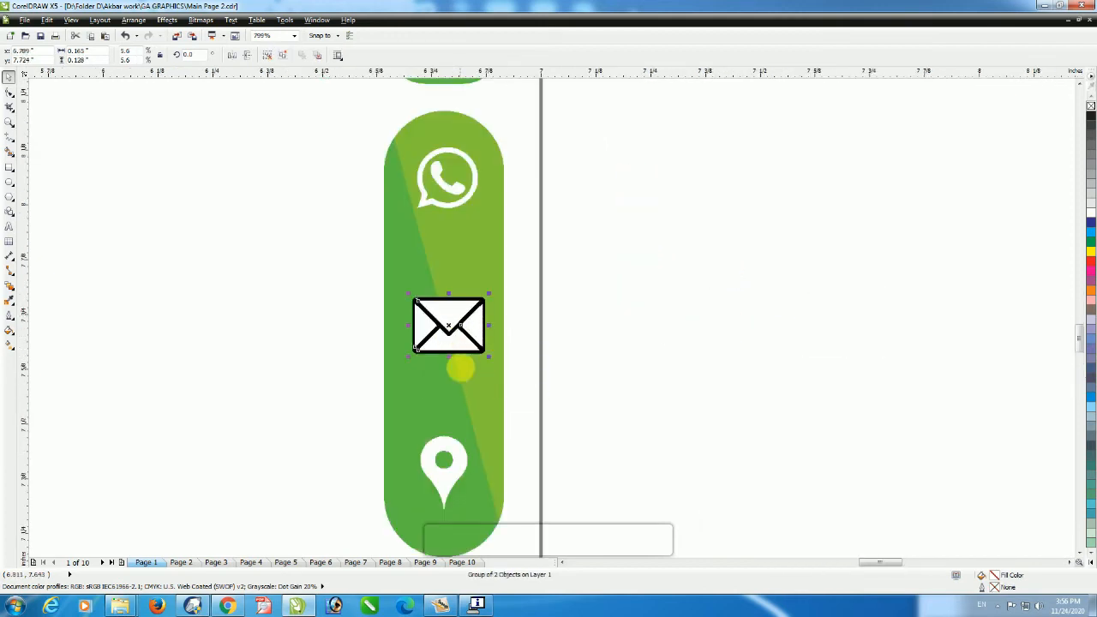
pyautogui.keyDown('shift'); pyautogui.click(485, 383); pyautogui.keyUp('shift')
pyautogui.press('c')
pyautogui.click(624, 283)
# Step: Ungroup the envelope icon on the long green bar and fill its black rounded rectangle with white
pyautogui.click(463, 313)
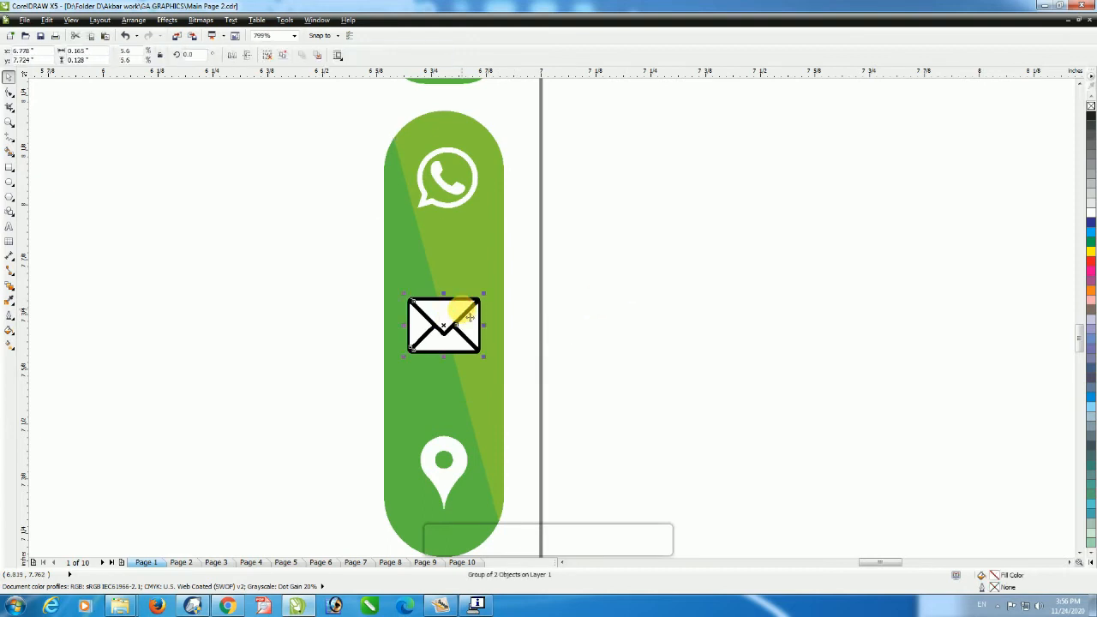
pyautogui.hotkey('ctrl', 'u')
pyautogui.click(581, 311)
pyautogui.press('F2')
pyautogui.moveTo(440, 270); pyautogui.dragTo(490, 388)
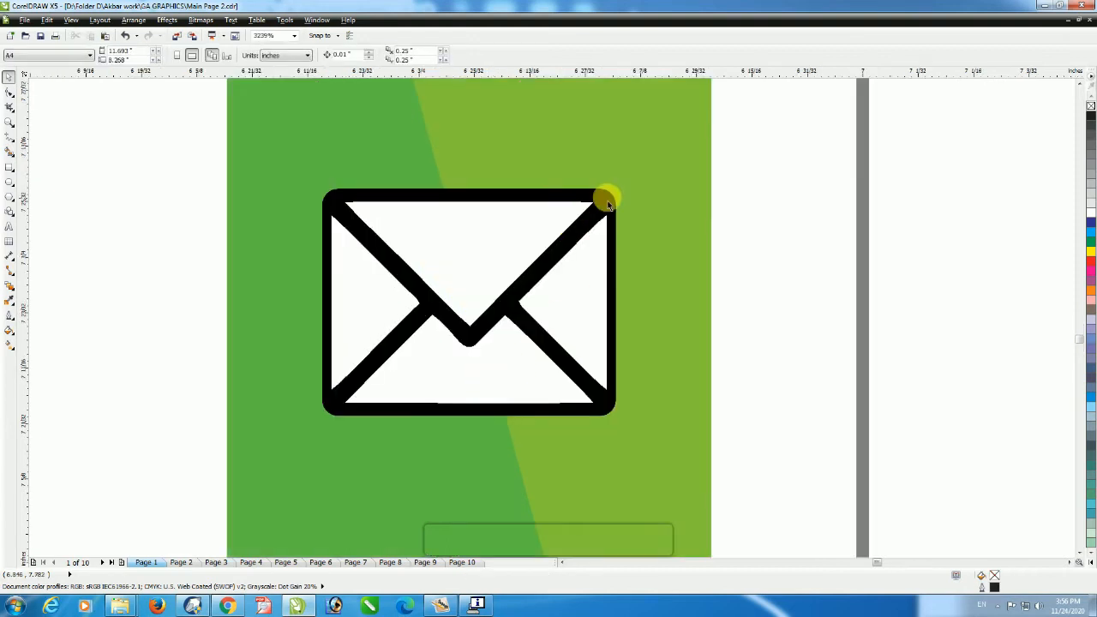
pyautogui.click(596, 203)
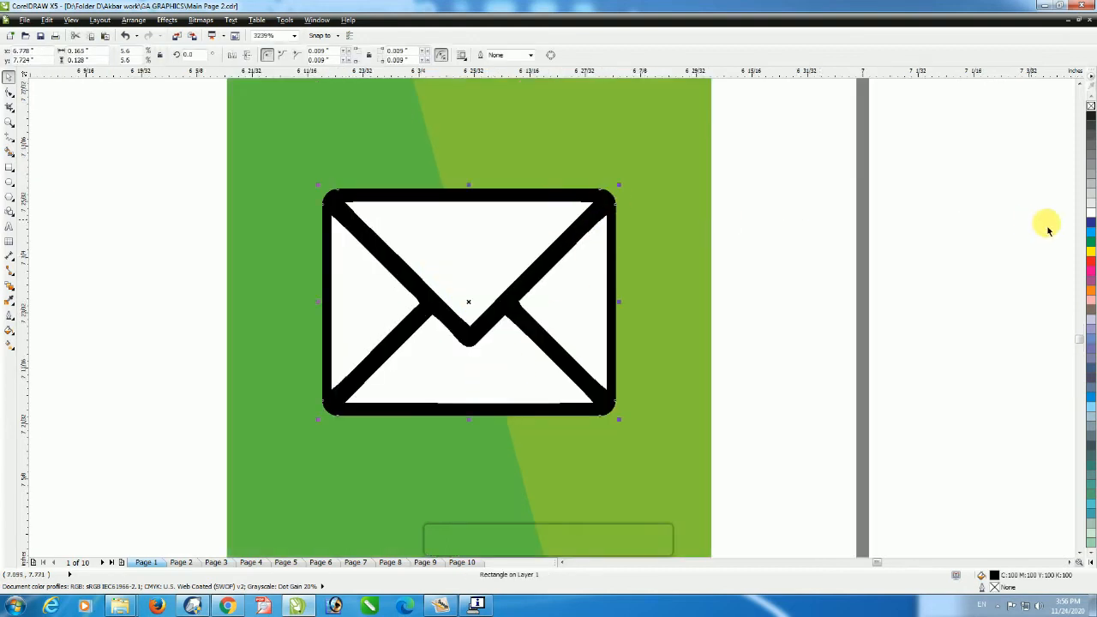
pyautogui.click(1089, 214)
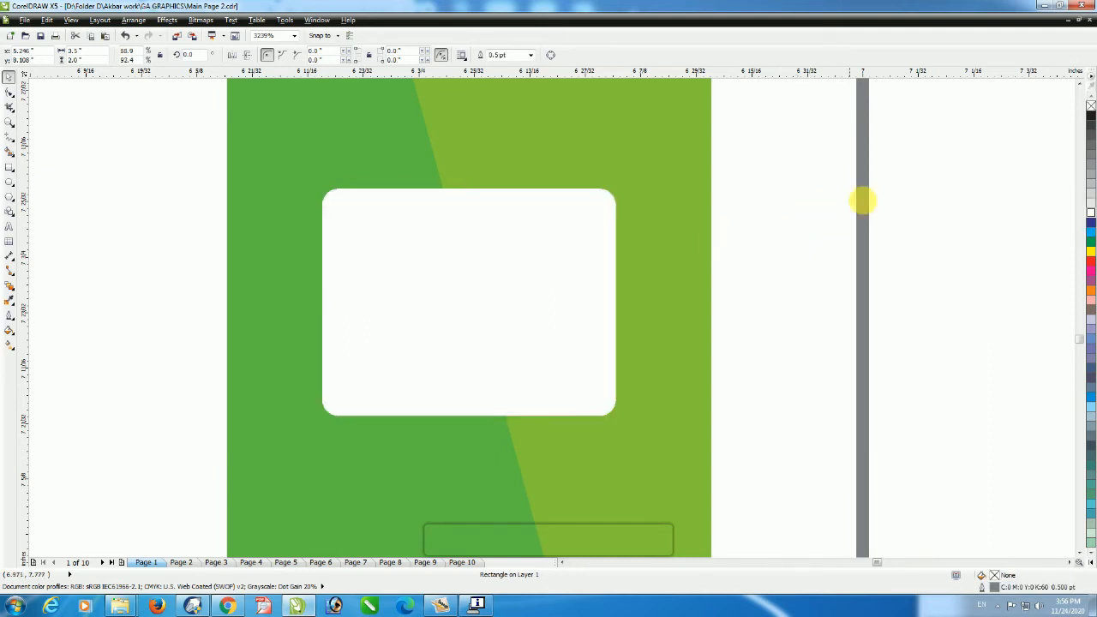
# Step: Fill the envelope icon's inner shapes with the light green sampled from the bar (R 132, G 194, B 57)
pyautogui.moveTo(939, 196); pyautogui.dragTo(223, 435)
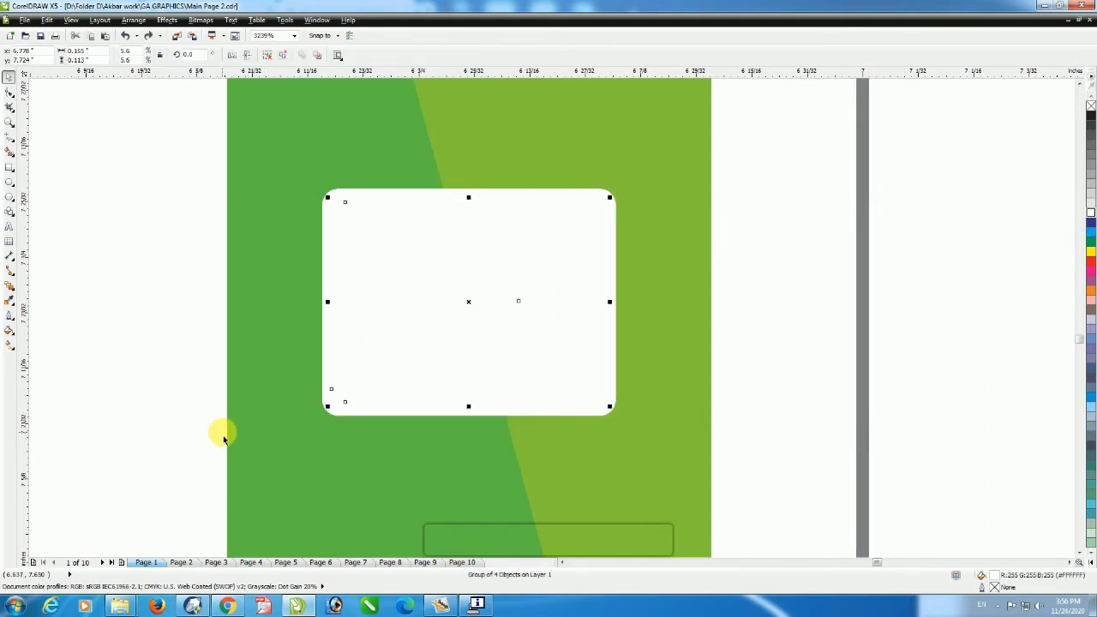
pyautogui.doubleClick(1005, 575)
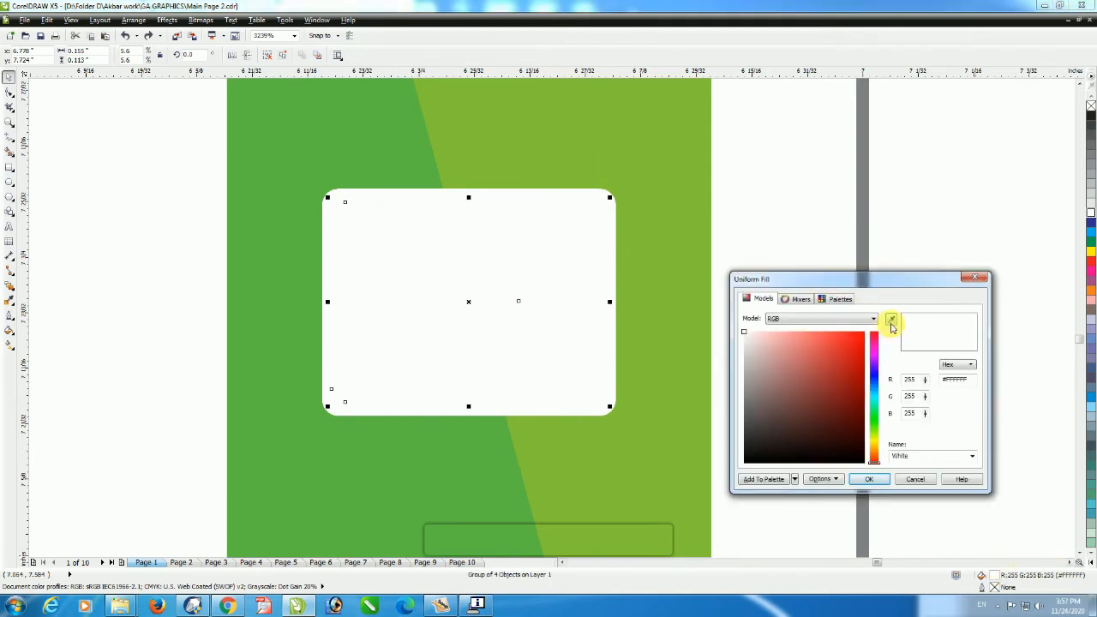
pyautogui.click(891, 320)
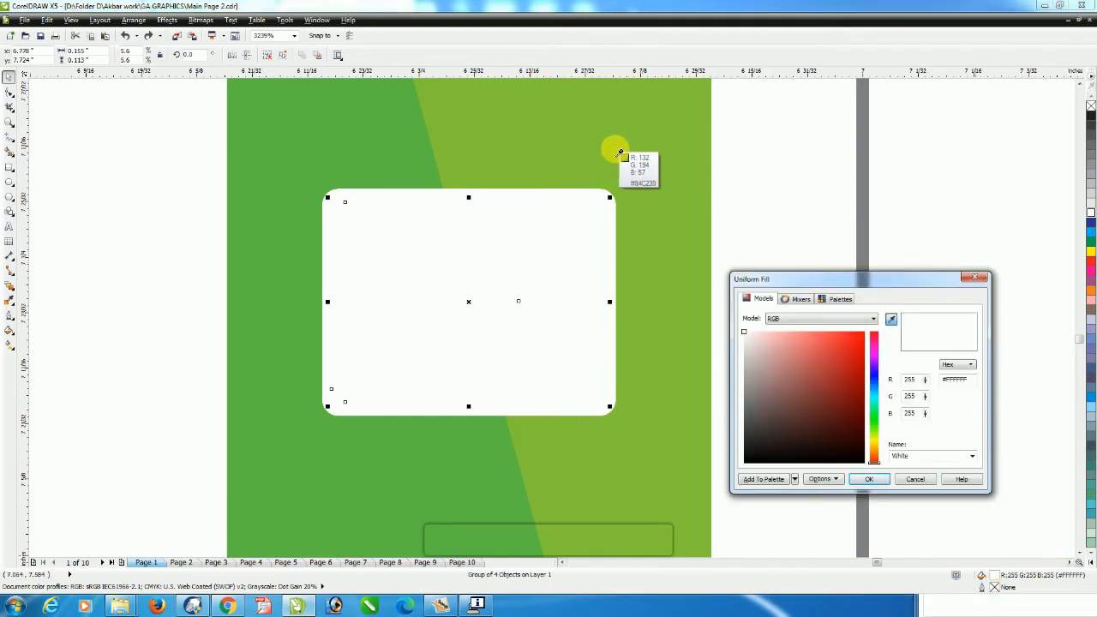
pyautogui.click(620, 152)
pyautogui.press('Return')
pyautogui.scroll(-2, 613, 152)
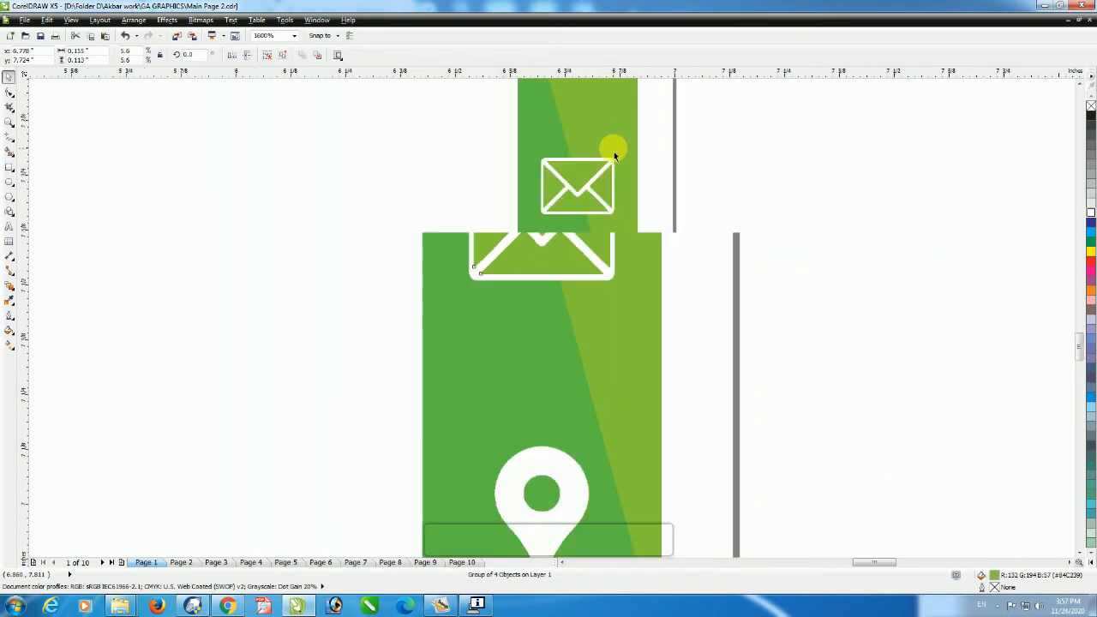
# Step: Group the envelope icon's inner shapes with its rounded rectangle
pyautogui.moveTo(714, 135); pyautogui.dragTo(480, 257)
pyautogui.hotkey('ctrl', 'g')
pyautogui.scroll(-1, 629, 209)
pyautogui.click(707, 196)
pyautogui.scroll(-1, 711, 197)
pyautogui.press('F4')
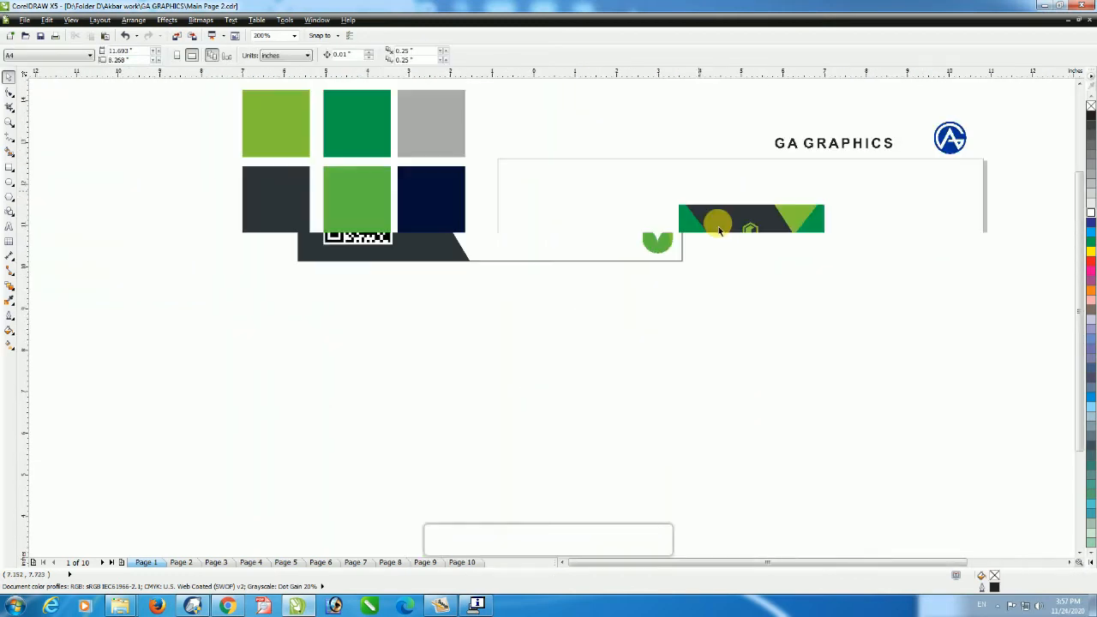
# Step: Place a copy of the SAHAR GRAPHICS name and CREATIVE DESIGN slogan above the second card's green bars, scaled down to about 1.32 inches wide
pyautogui.click(300, 339)
pyautogui.keyDown('shift'); pyautogui.click(294, 351); pyautogui.keyUp('shift')
pyautogui.moveTo(298, 354); pyautogui.dragTo(749, 326)
pyautogui.scroll(5, 783, 369)
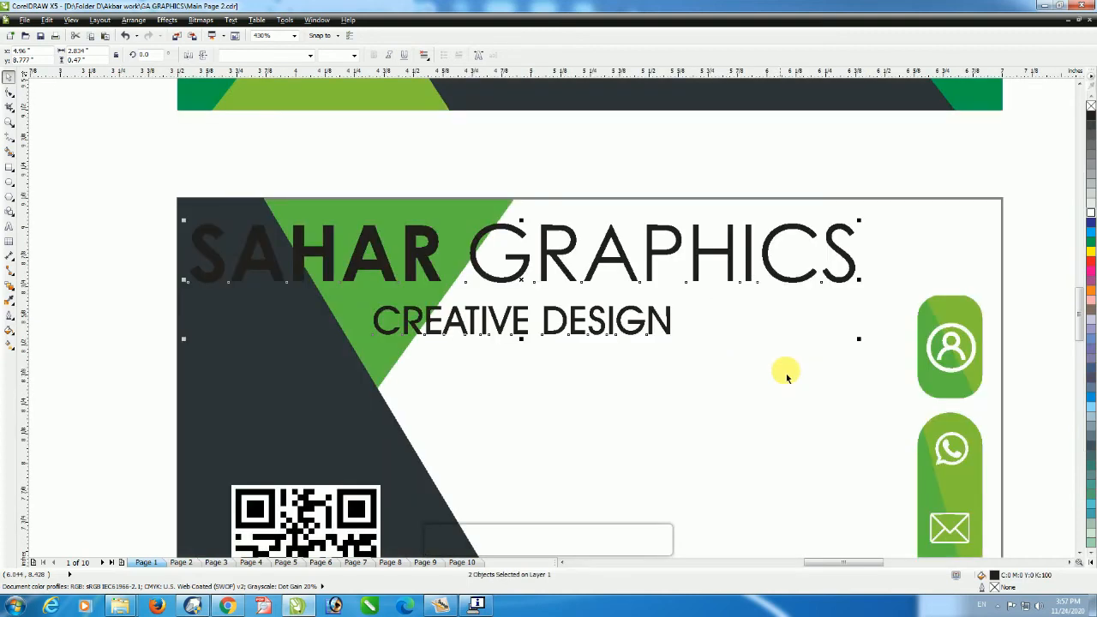
pyautogui.moveTo(859, 343); pyautogui.dragTo(681, 309)
pyautogui.moveTo(579, 281); pyautogui.dragTo(853, 244)
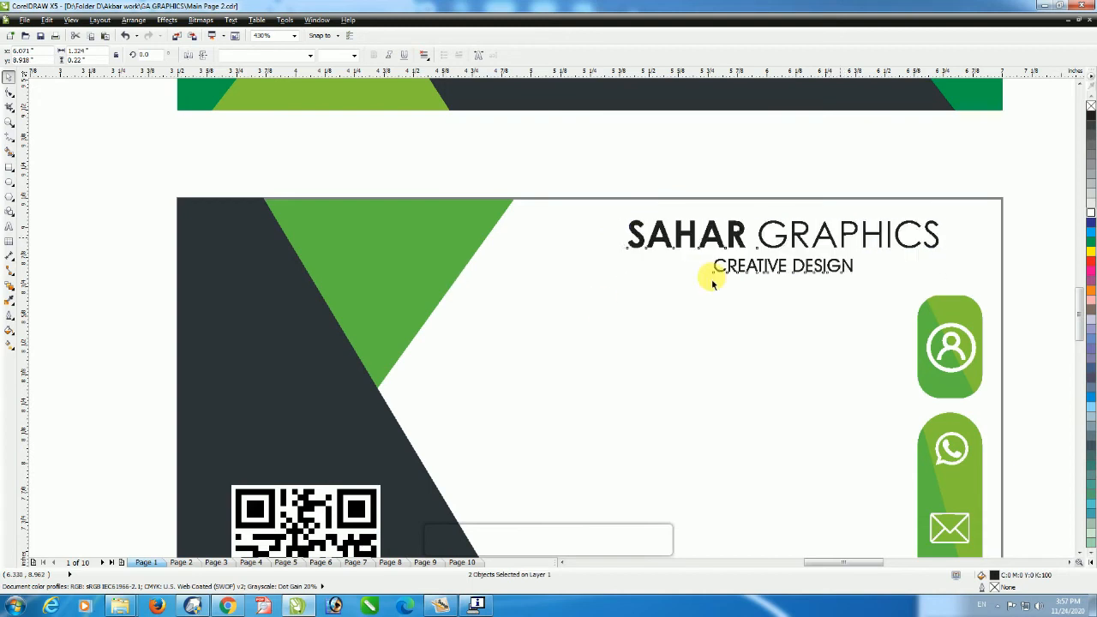
pyautogui.moveTo(622, 276); pyautogui.dragTo(596, 294)
# Step: Enlarge the second card's company name and slogan together until the name is about 1.58 inches wide
pyautogui.scroll(-1, 602, 298)
pyautogui.press('F2')
pyautogui.moveTo(583, 225); pyautogui.dragTo(763, 416)
pyautogui.moveTo(775, 237); pyautogui.dragTo(793, 243)
pyautogui.click(886, 217)
# Step: Color the word SAHAR on the second card with the green sampled from the triangle (R 93, G 186, B 69)
pyautogui.doubleClick(540, 185)
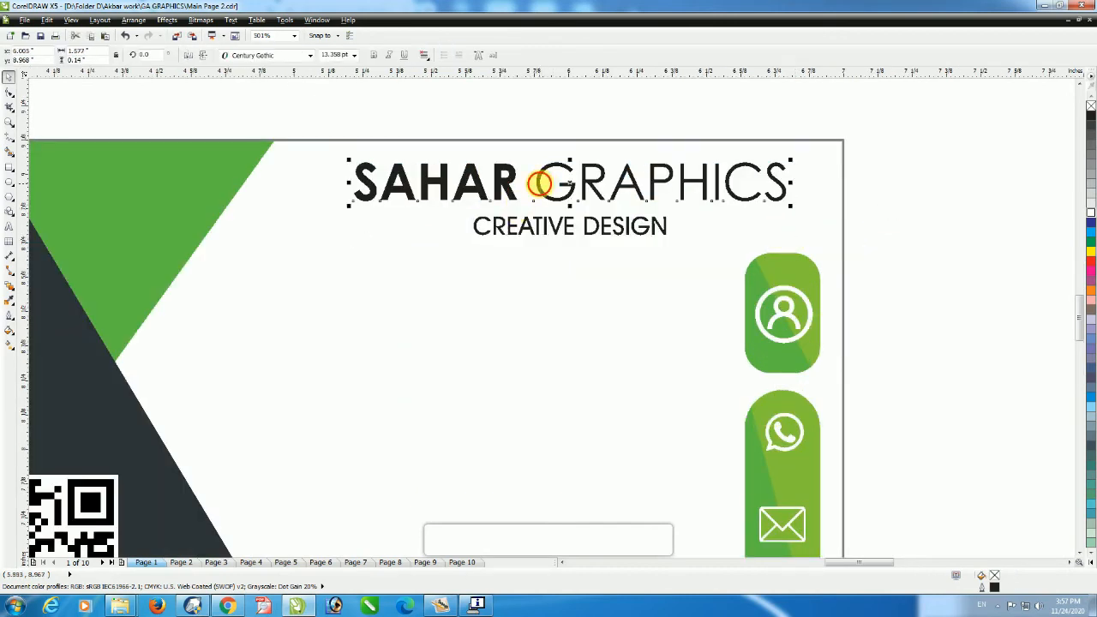
pyautogui.hotkey('ctrl', 'shift', 'Left')
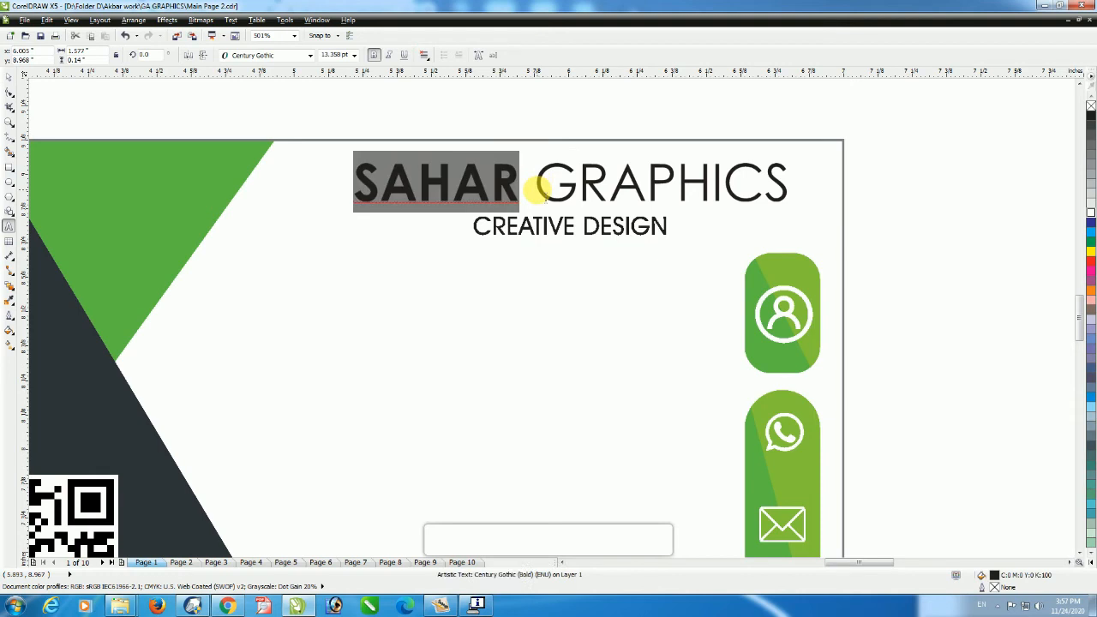
pyautogui.scroll(-1, 539, 186)
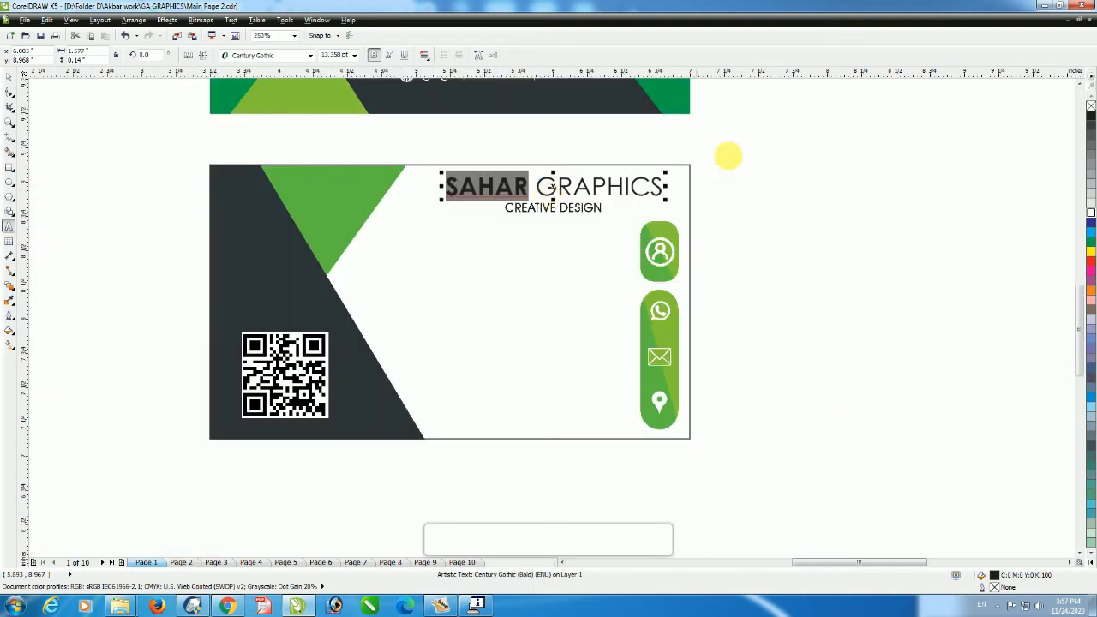
pyautogui.doubleClick(1003, 575)
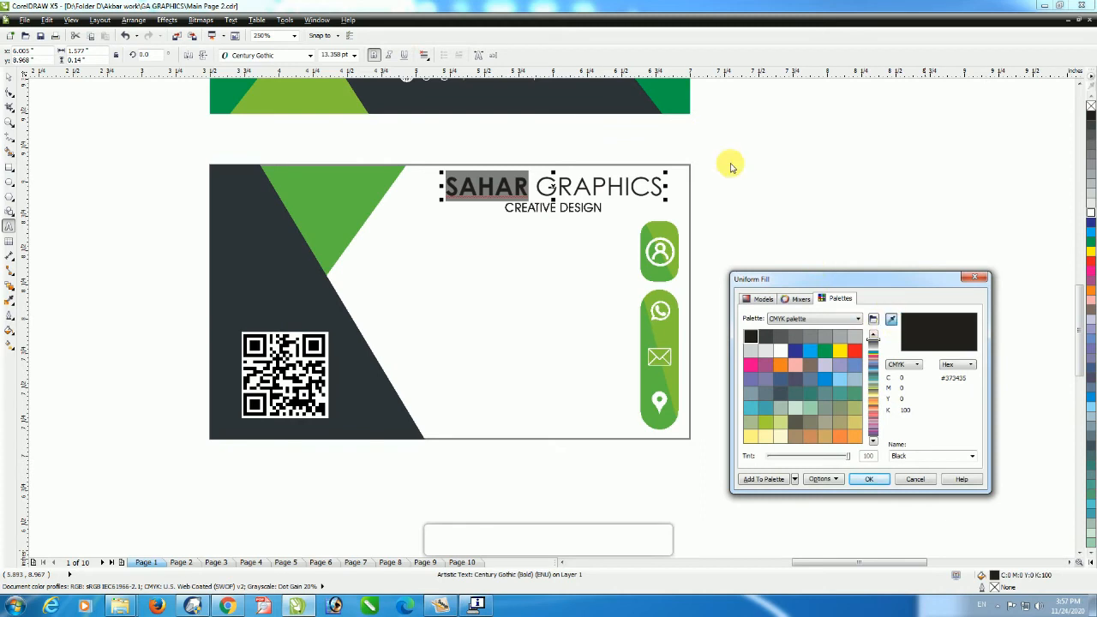
pyautogui.click(377, 187)
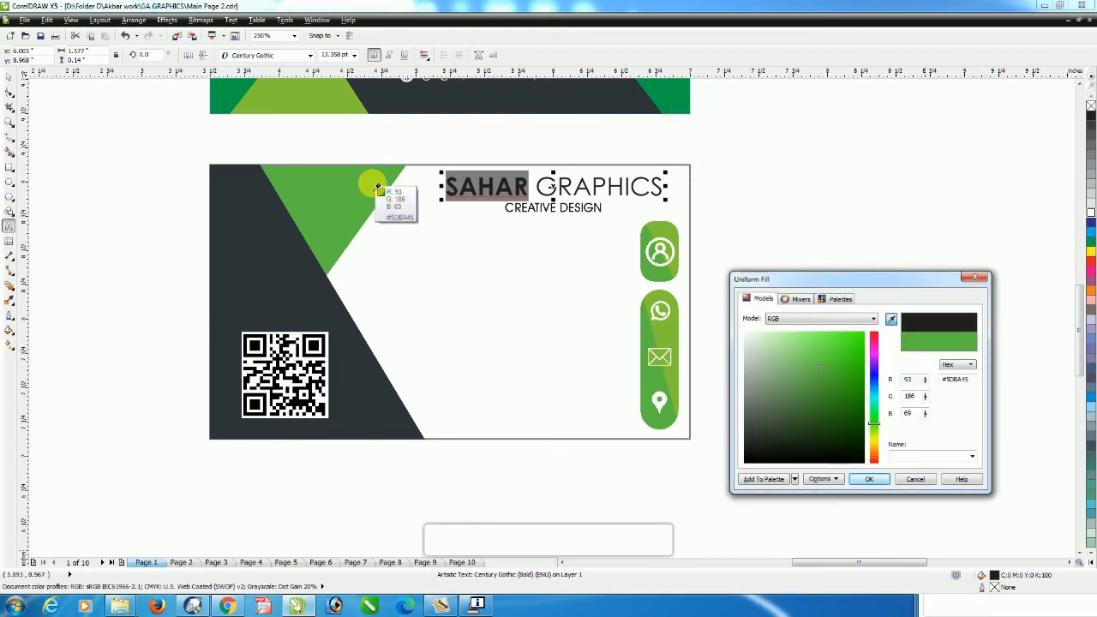
pyautogui.press('Return')
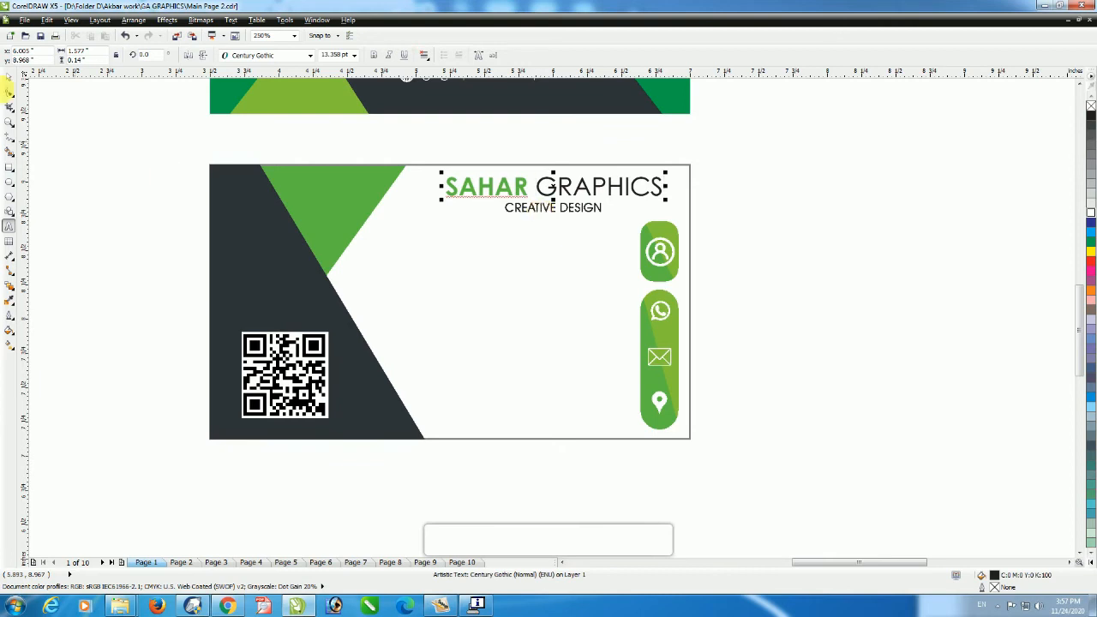
pyautogui.click(11, 75)
pyautogui.click(574, 209)
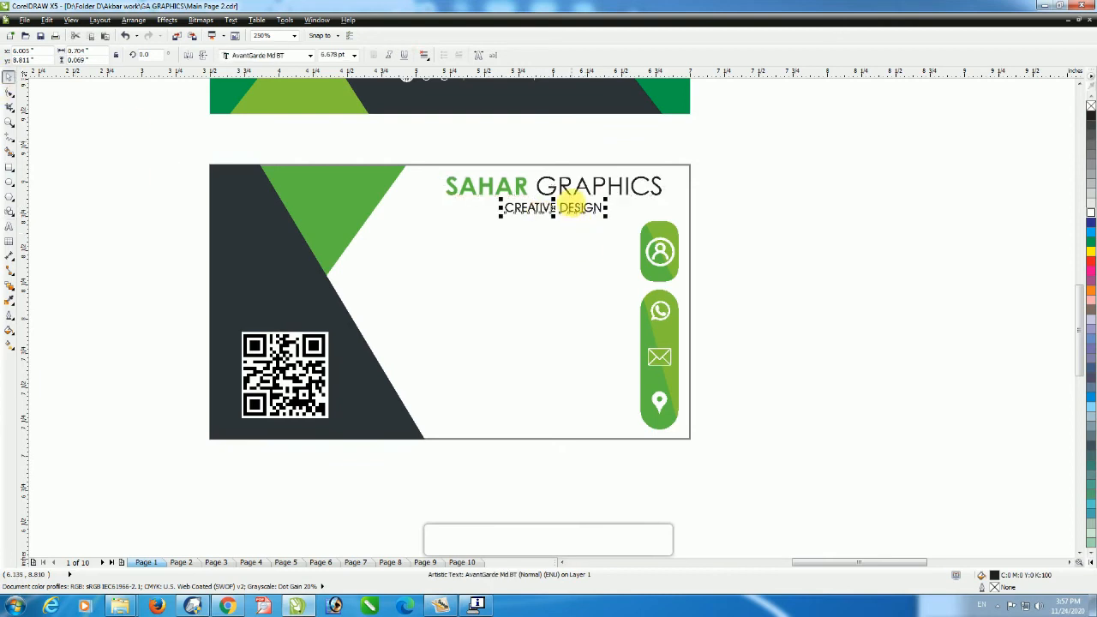
pyautogui.keyDown('shift'); pyautogui.click(566, 194); pyautogui.keyUp('shift')
pyautogui.click(807, 228)
pyautogui.scroll(-1, 676, 246)
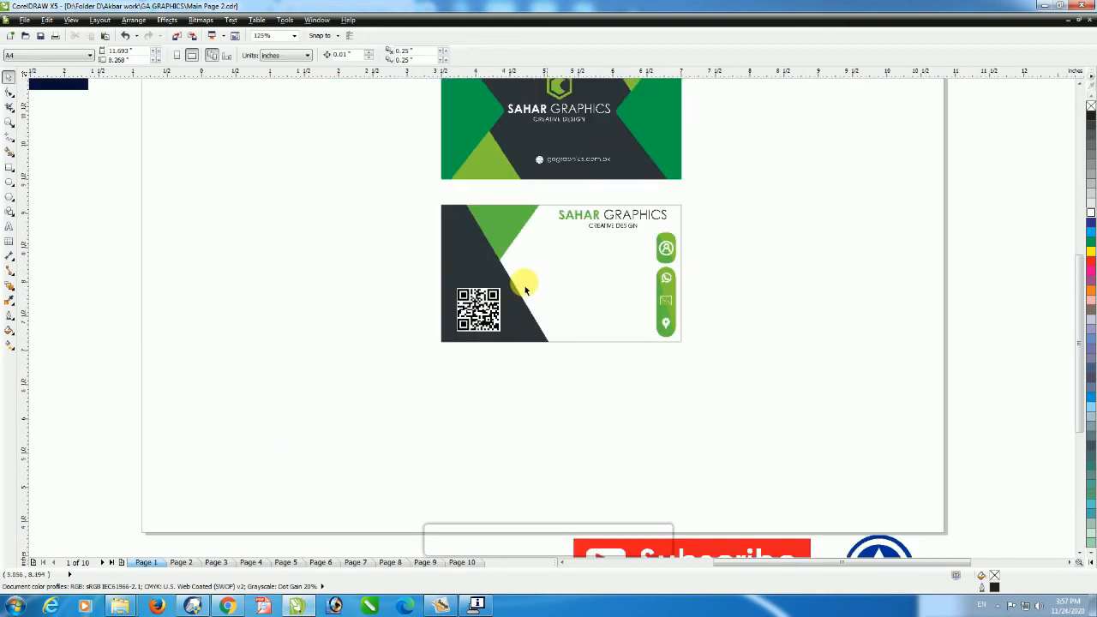
# Step: Place a copy of the person's name and CEO title beside the second card's person icon, scaled down to about 1.42 inches wide
pyautogui.press('F4')
pyautogui.moveTo(339, 382); pyautogui.dragTo(230, 418)
pyautogui.moveTo(301, 398); pyautogui.dragTo(771, 336)
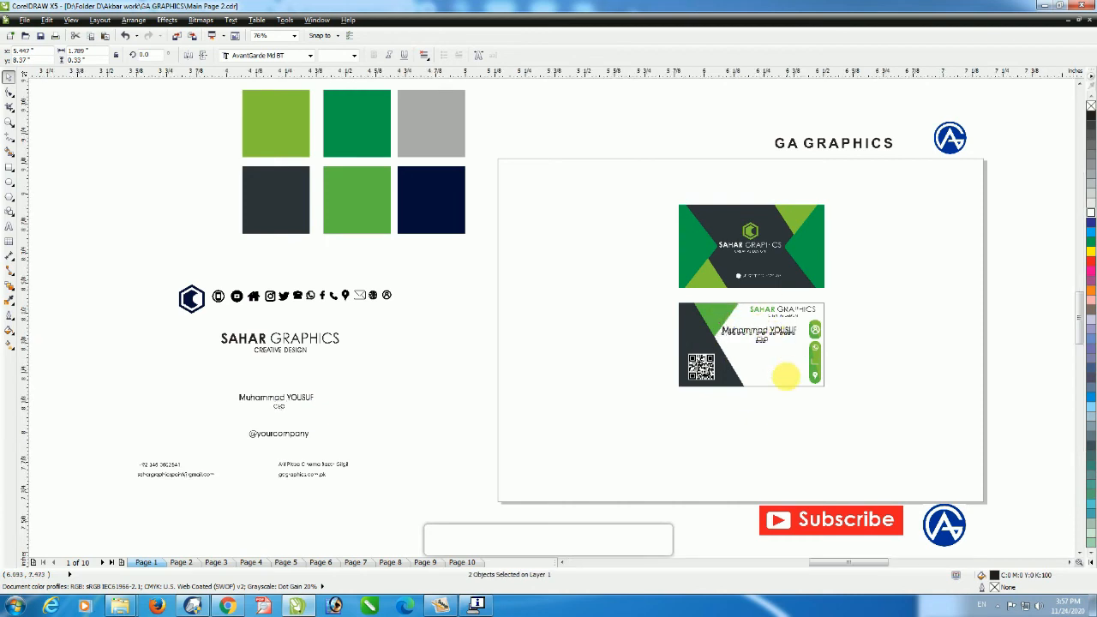
pyautogui.scroll(3, 780, 360)
pyautogui.moveTo(789, 387); pyautogui.dragTo(745, 391)
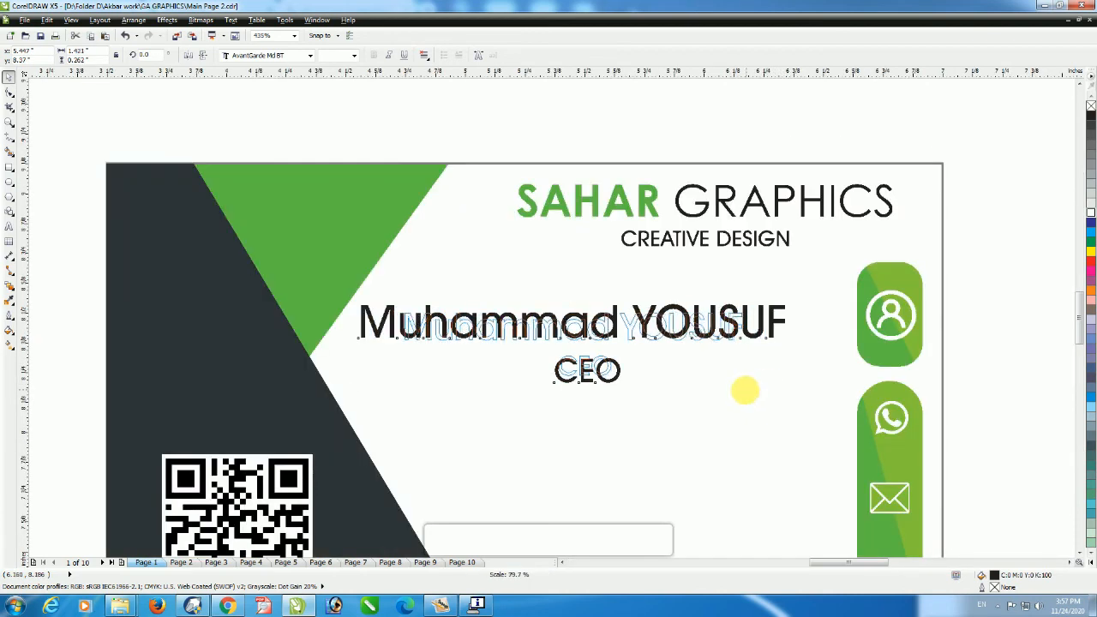
pyautogui.moveTo(698, 327); pyautogui.dragTo(794, 315)
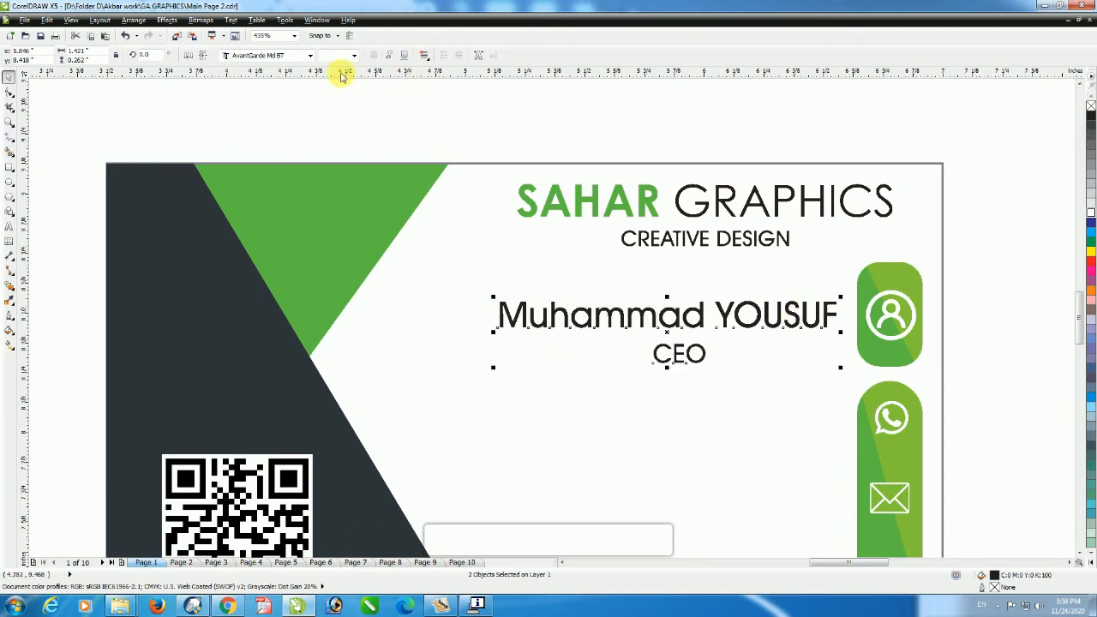
# Step: Set the name and CEO title on the second card to Century Gothic at 8 pt
pyautogui.click(260, 58)
pyautogui.click(252, 84)
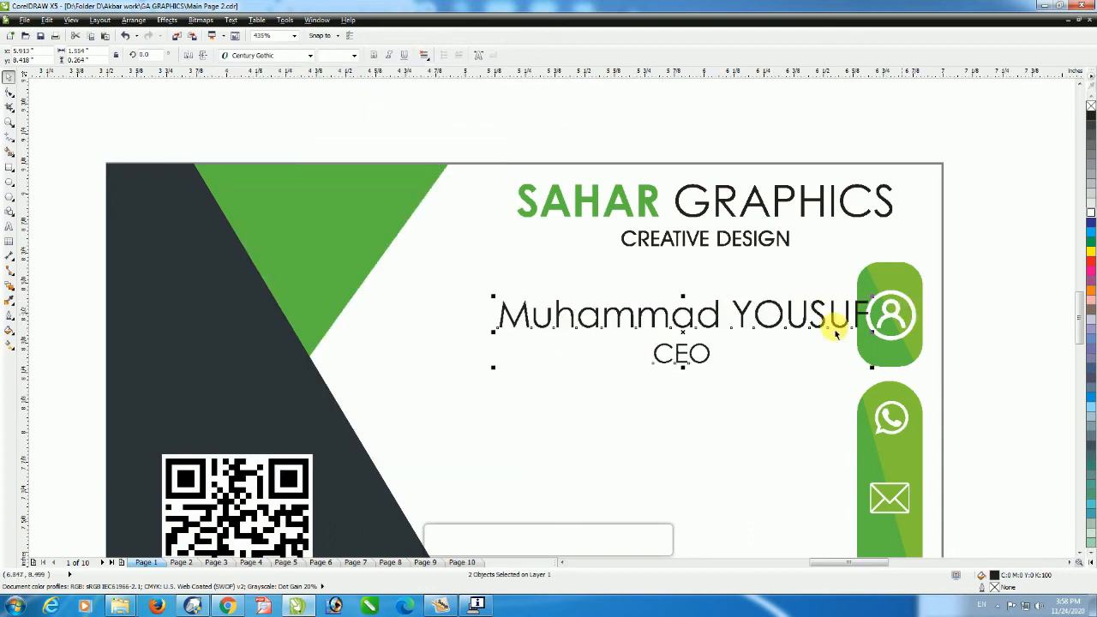
pyautogui.moveTo(840, 327); pyautogui.dragTo(822, 326)
pyautogui.click(351, 58)
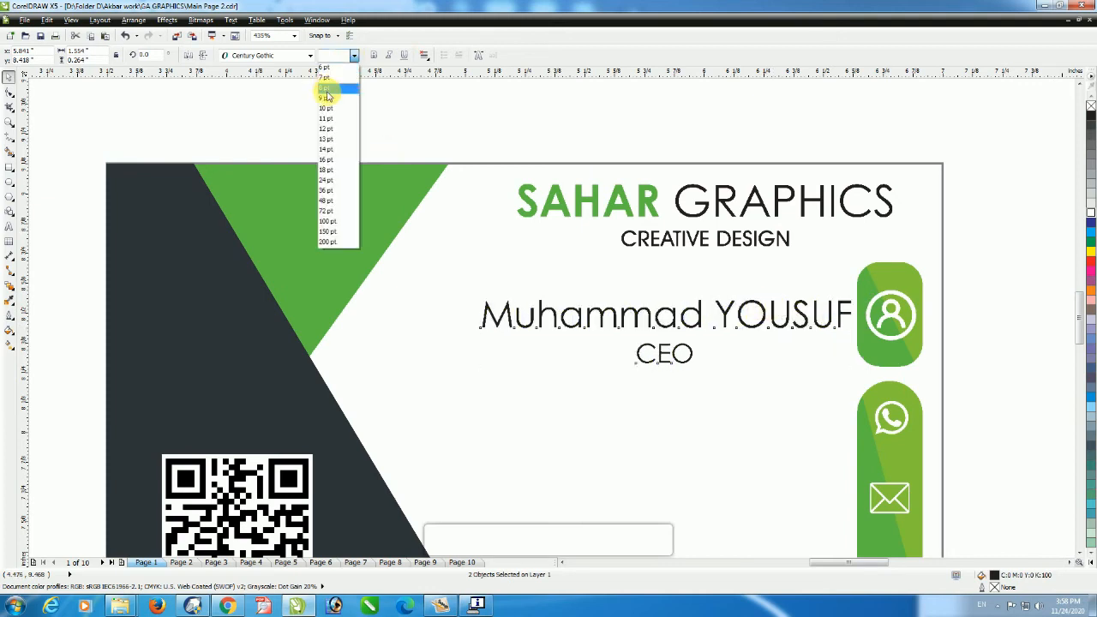
pyautogui.click(342, 73)
pyautogui.click(1011, 317)
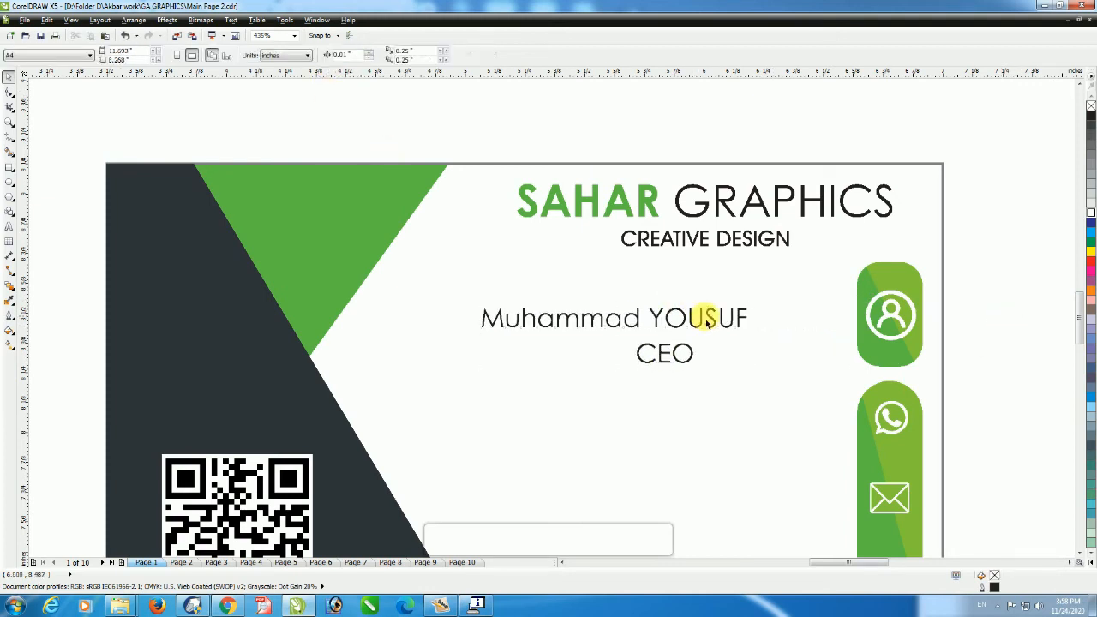
# Step: Move the person's name next to the person icon and make the surname bold
pyautogui.moveTo(710, 321); pyautogui.dragTo(803, 310)
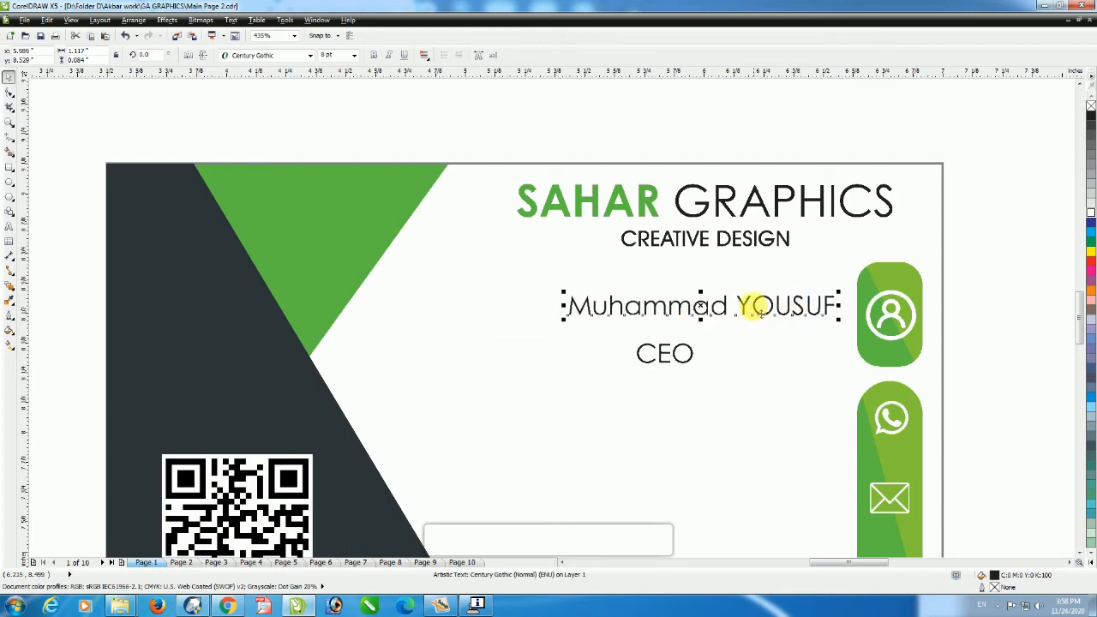
pyautogui.doubleClick(744, 307)
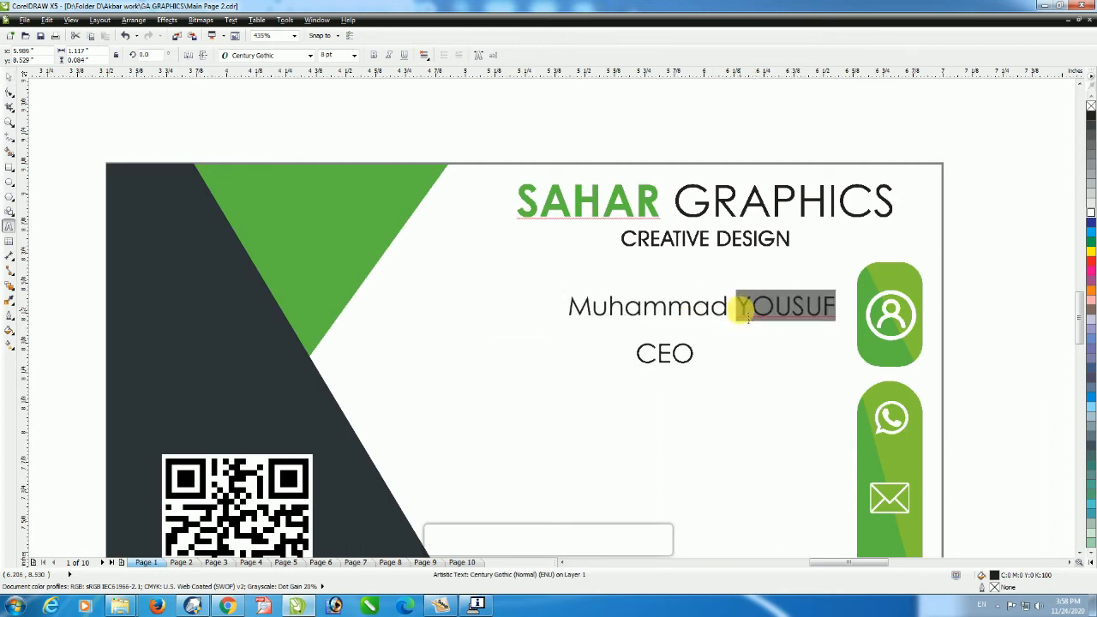
pyautogui.hotkey('ctrl', 'b')
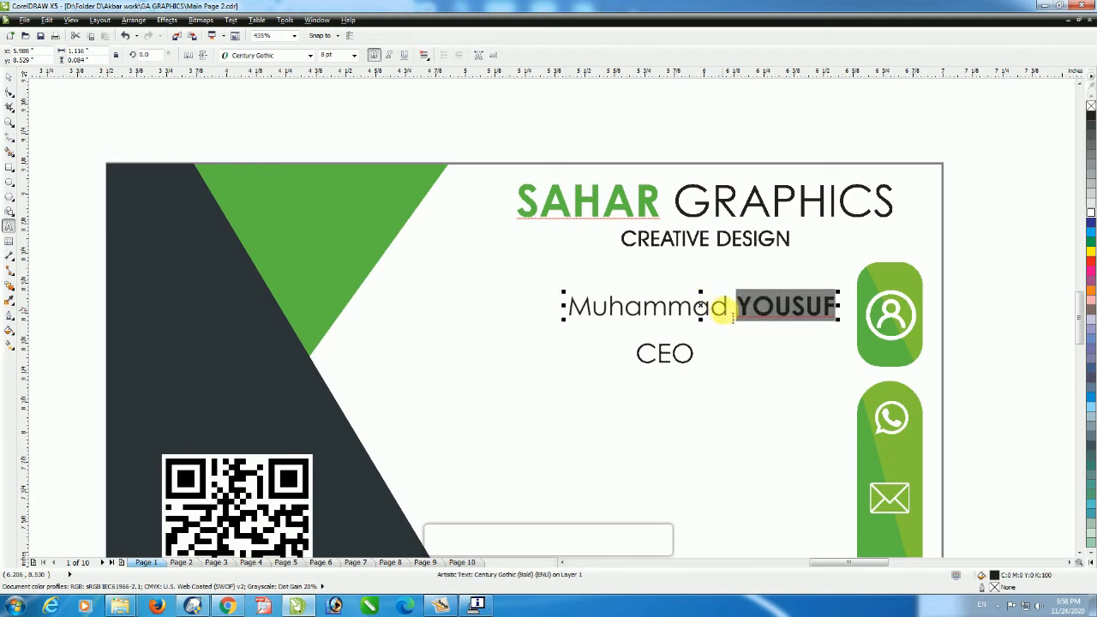
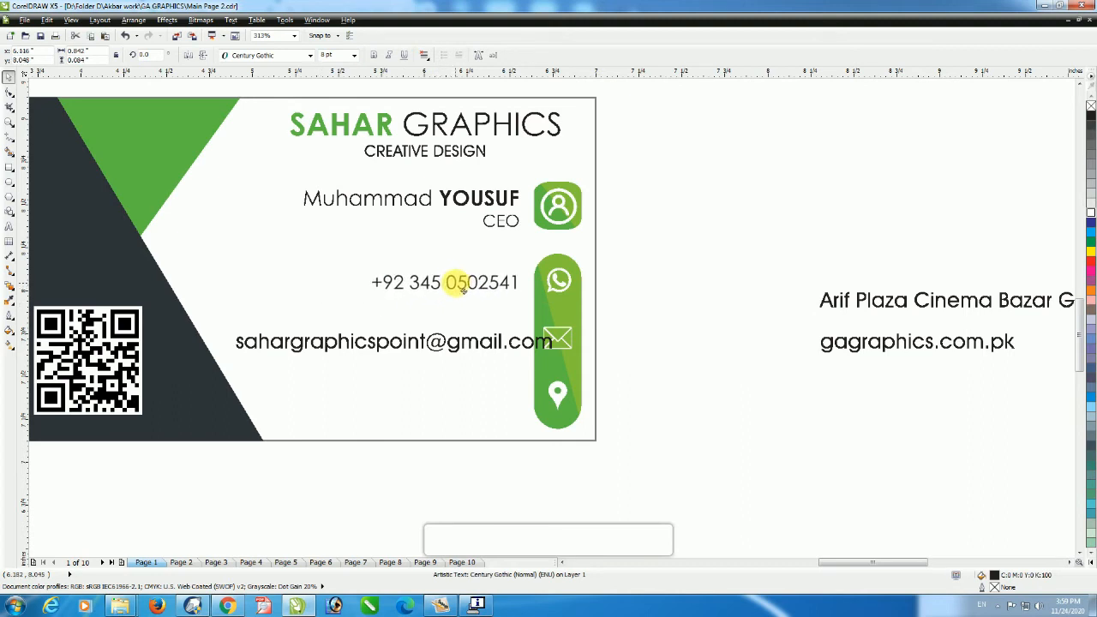
# Step: Add a second phone number on a new line below the first and right-align both lines
pyautogui.press('F8')
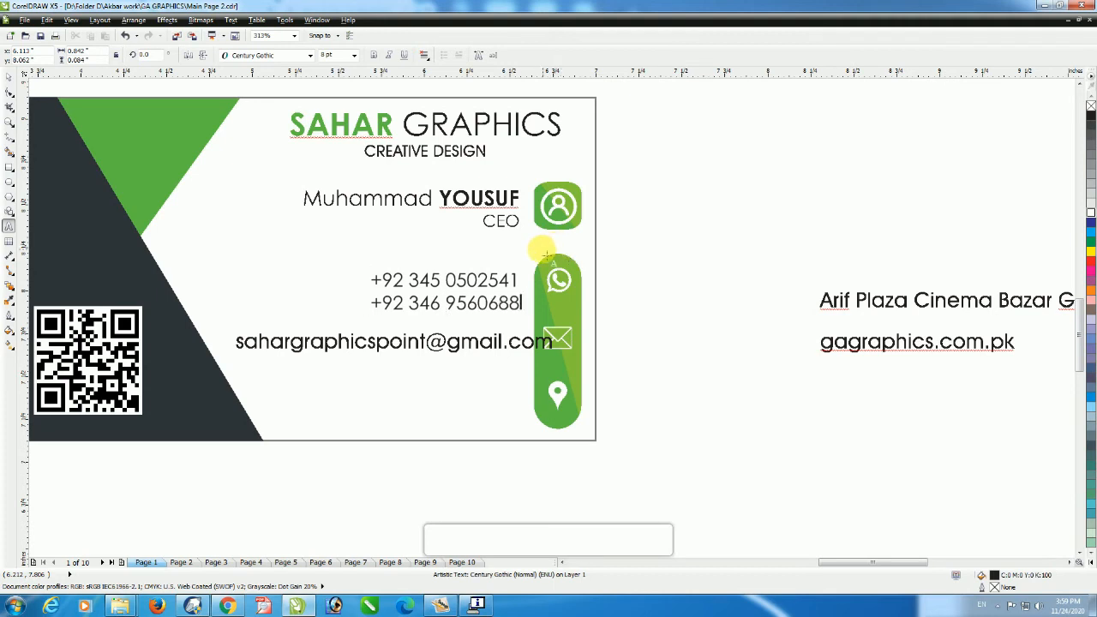
pyautogui.hotkey('ctrl', 'a')
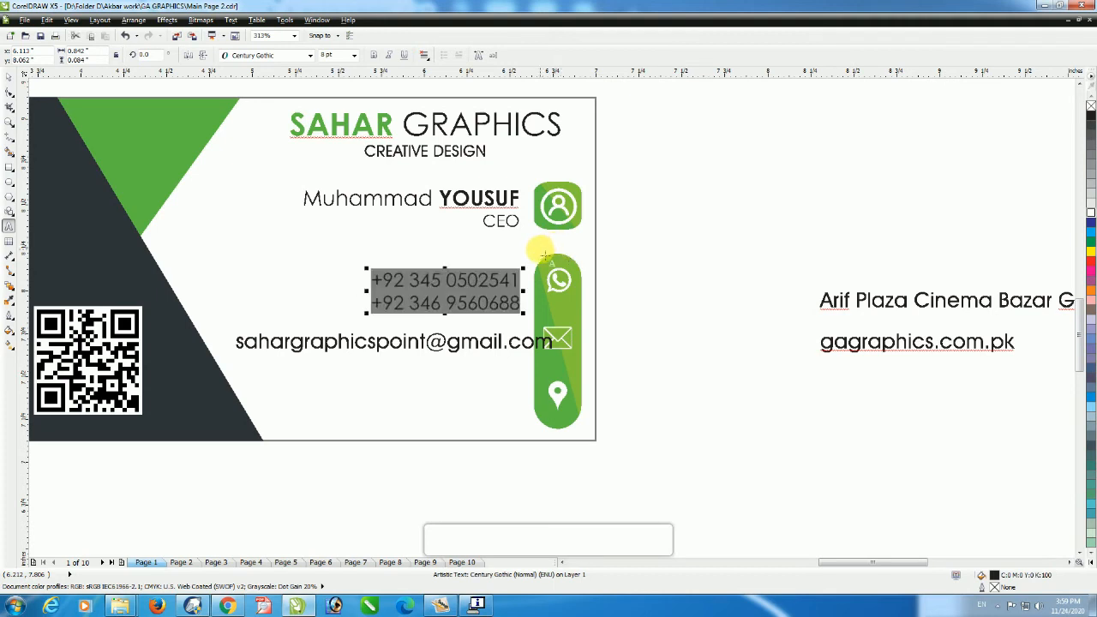
pyautogui.click(8, 76)
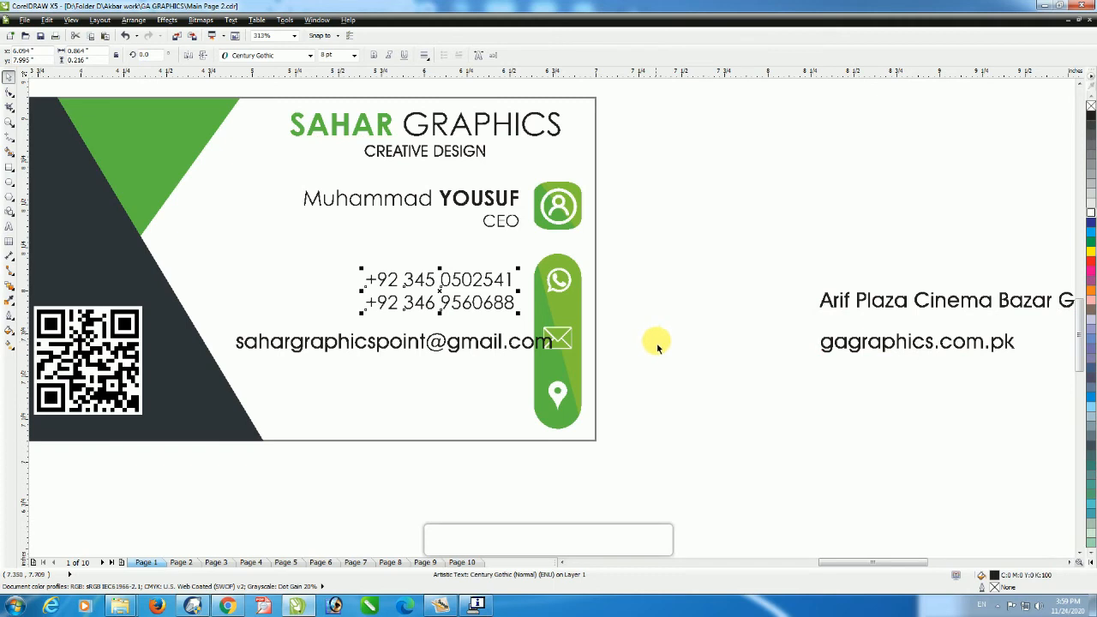
# Step: Set the email line to Century Gothic at 7 pt and move it beside the envelope icon
pyautogui.click(480, 341)
pyautogui.click(327, 55)
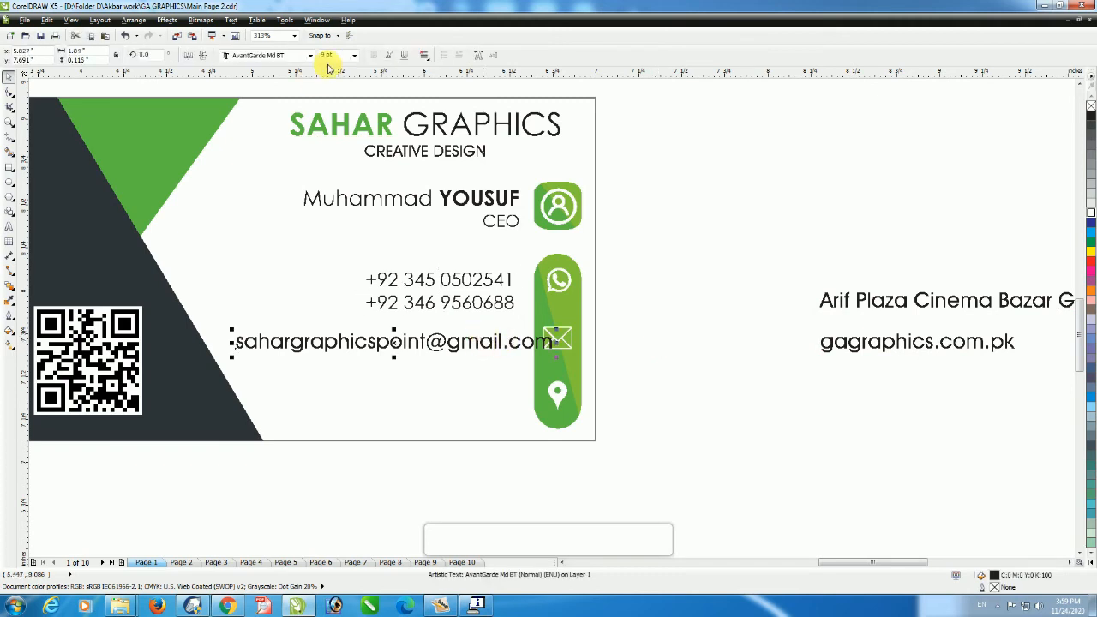
pyautogui.write('7')
pyautogui.press('Return')
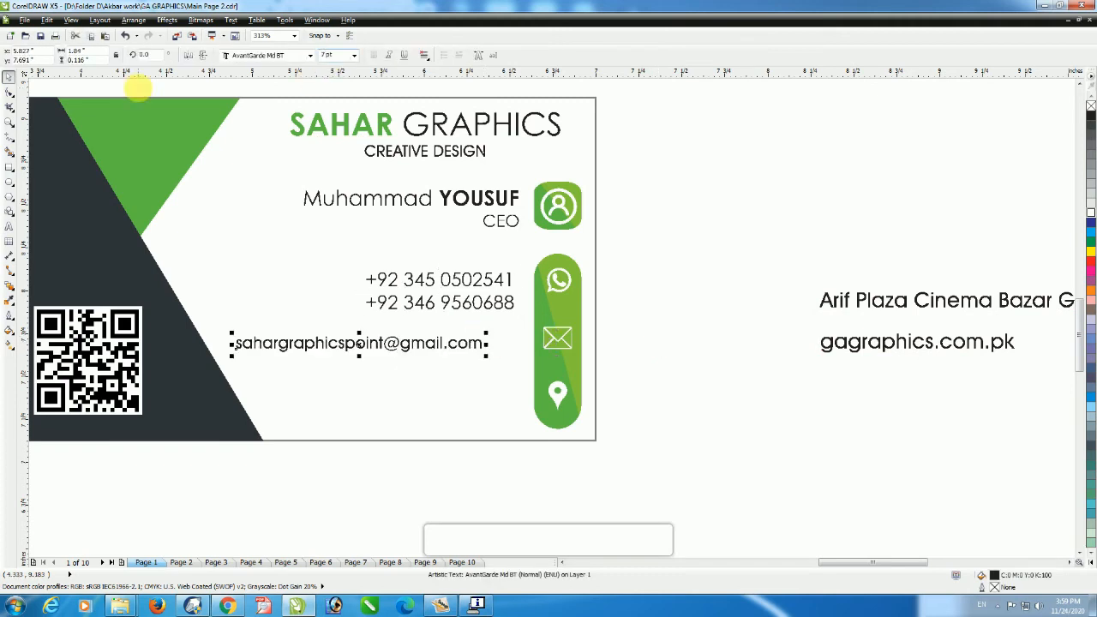
pyautogui.click(310, 56)
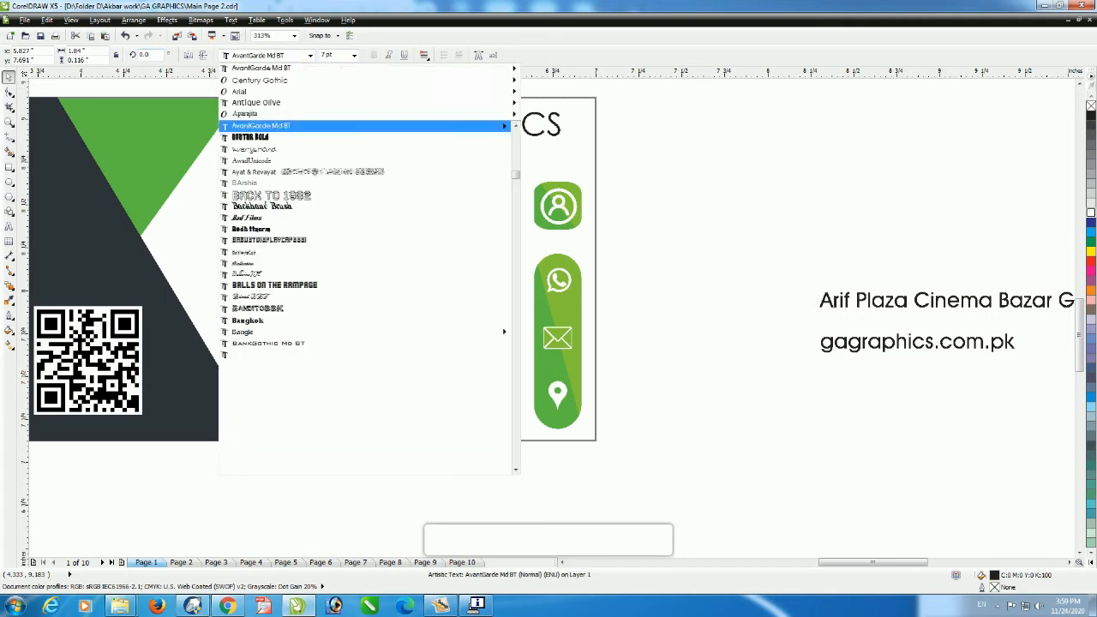
pyautogui.click(251, 81)
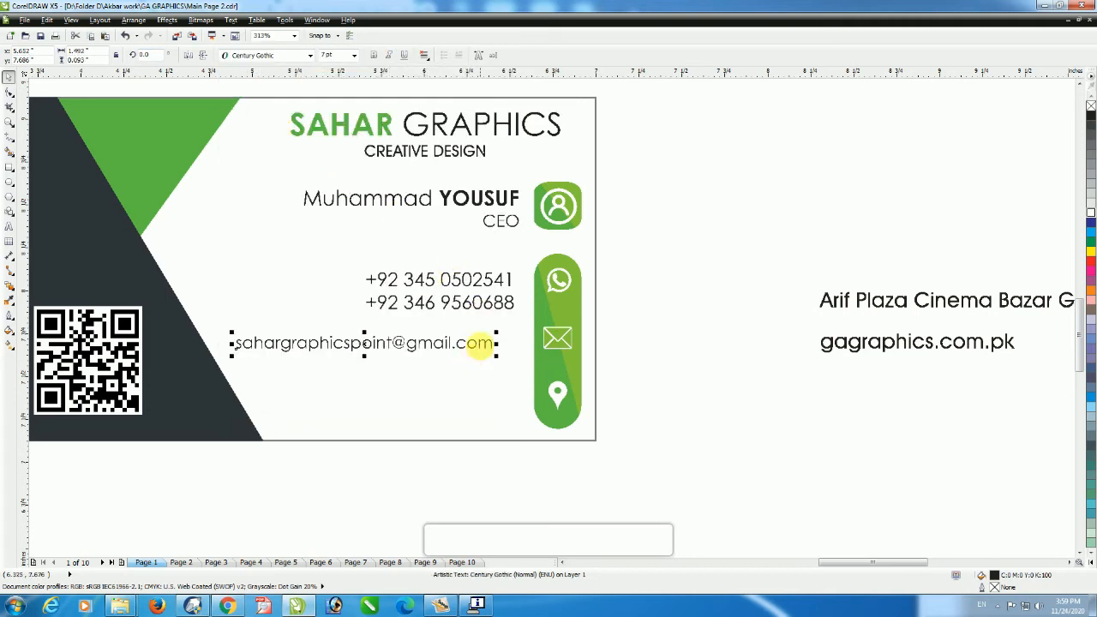
pyautogui.moveTo(500, 351); pyautogui.dragTo(518, 345)
# Step: Line up the right edges of the name, title, phone and email lines close to the green icon bars
pyautogui.moveTo(208, 481); pyautogui.dragTo(532, 187)
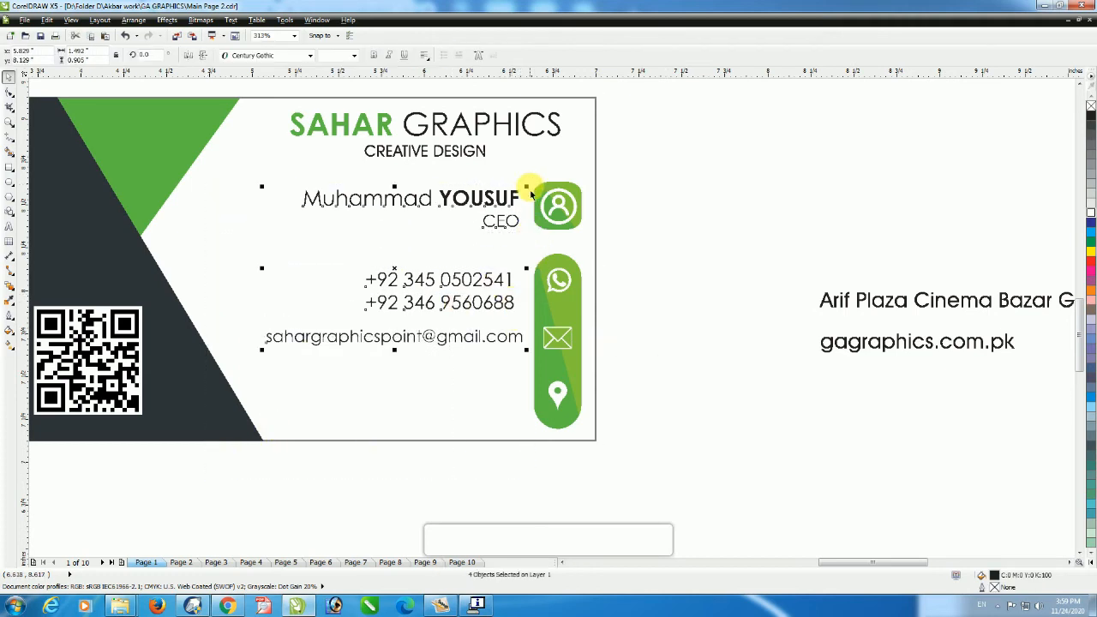
pyautogui.press('Right')
pyautogui.press('Right')
pyautogui.press('Right')
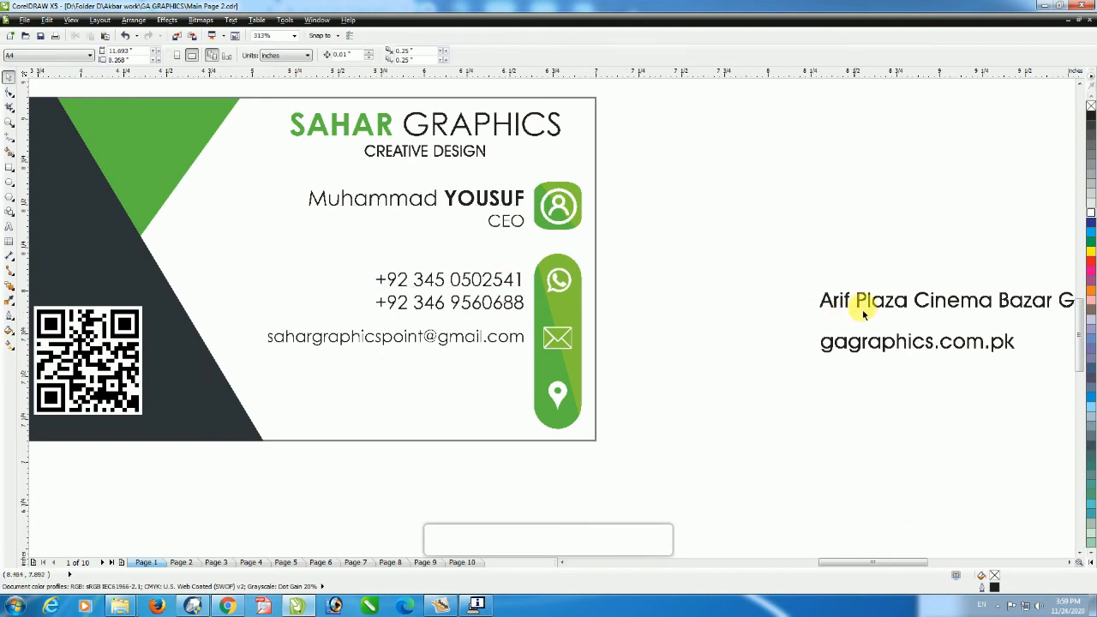
# Step: Move the website gagraphics.com.pk below the email line and set it to Century Gothic at 7 pt
pyautogui.click(883, 305)
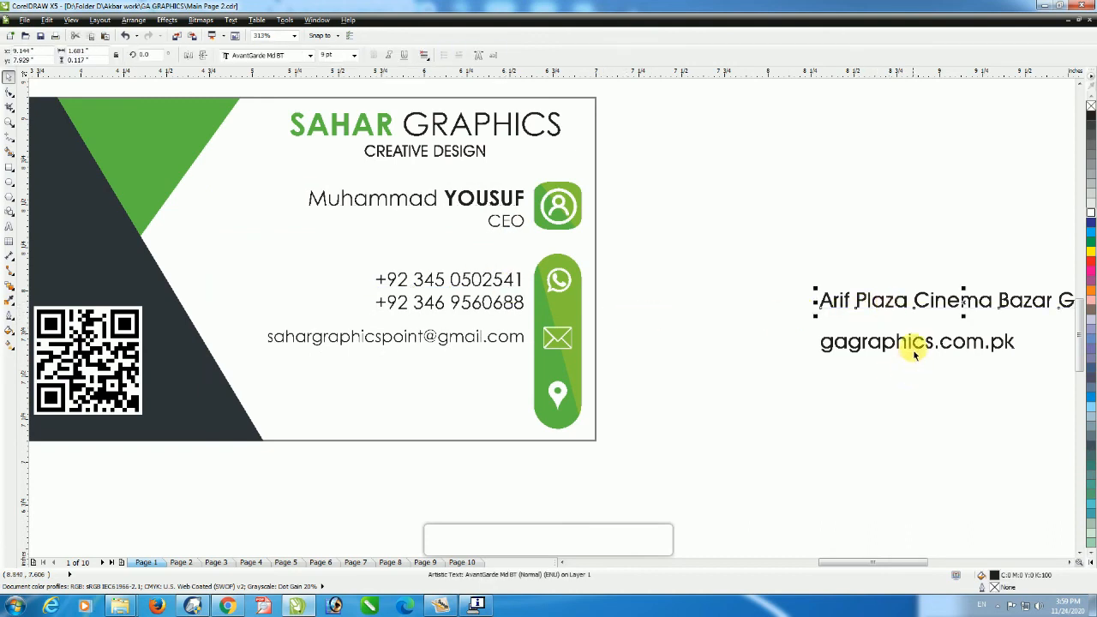
pyautogui.moveTo(919, 343); pyautogui.dragTo(450, 330)
pyautogui.click(330, 55)
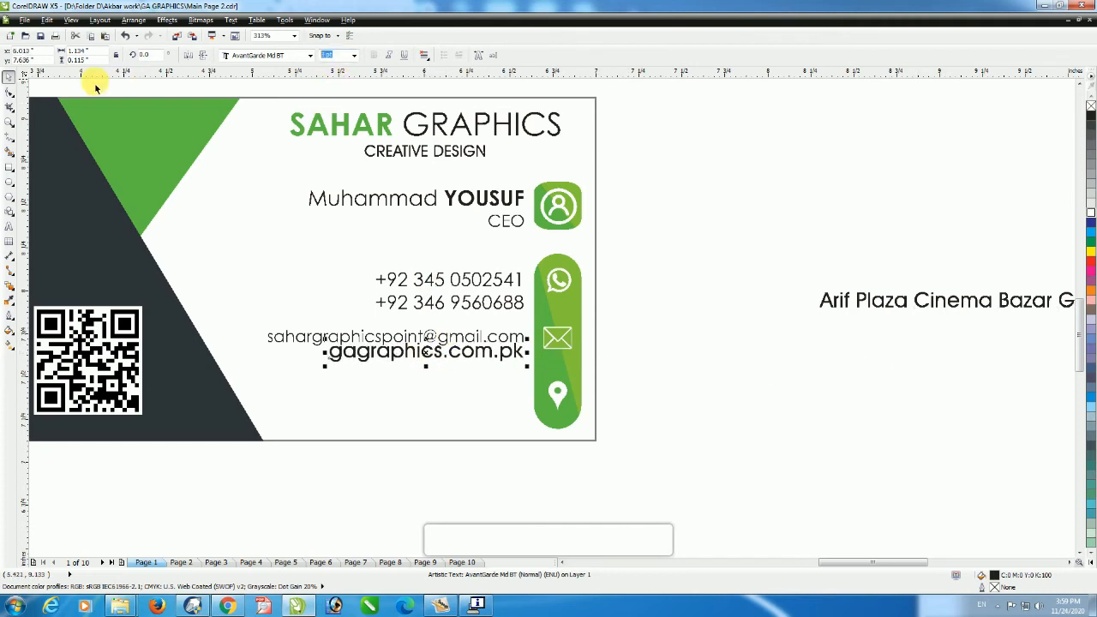
pyautogui.write('7')
pyautogui.press('Return')
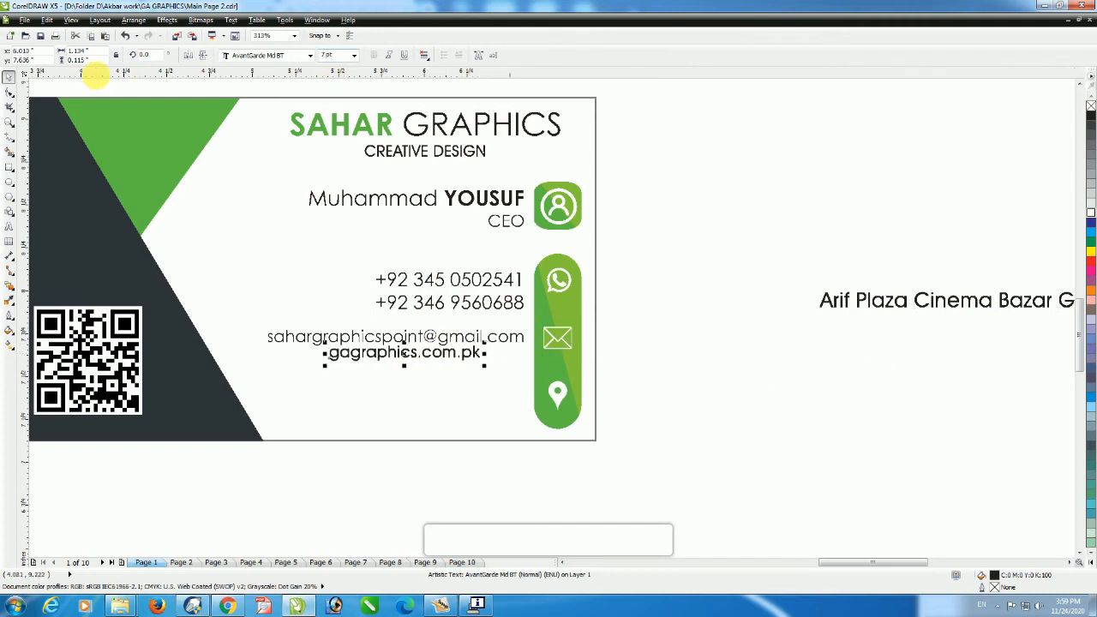
pyautogui.click(310, 55)
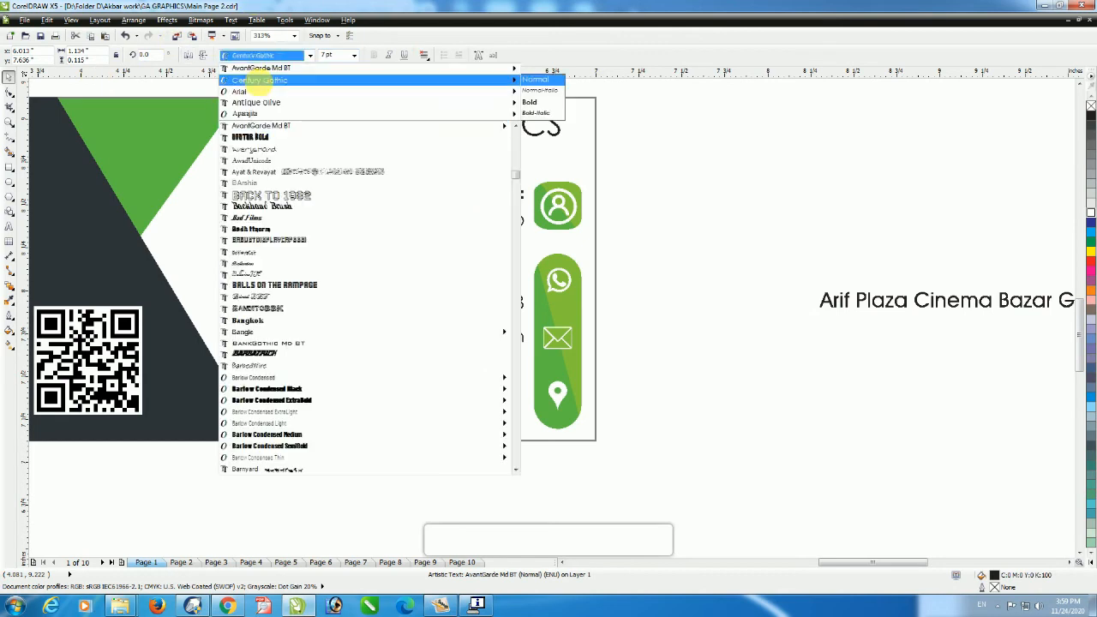
pyautogui.click(257, 80)
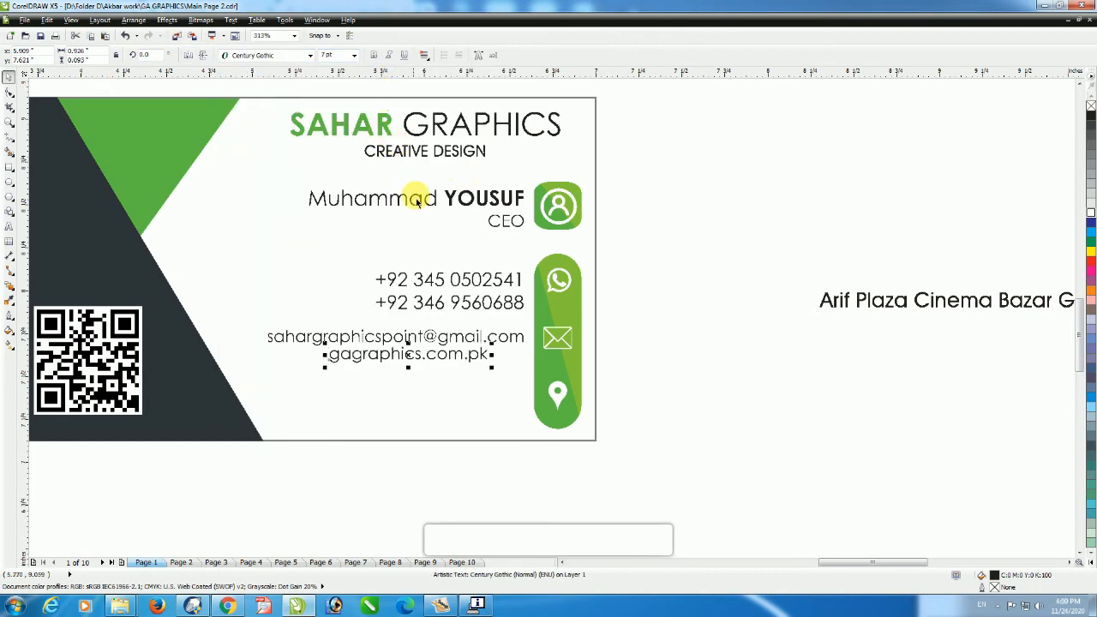
# Step: Right-align the website with the email line and nudge both up slightly beside the envelope icon
pyautogui.keyDown('shift'); pyautogui.click(516, 341); pyautogui.keyUp('shift')
pyautogui.press('r')
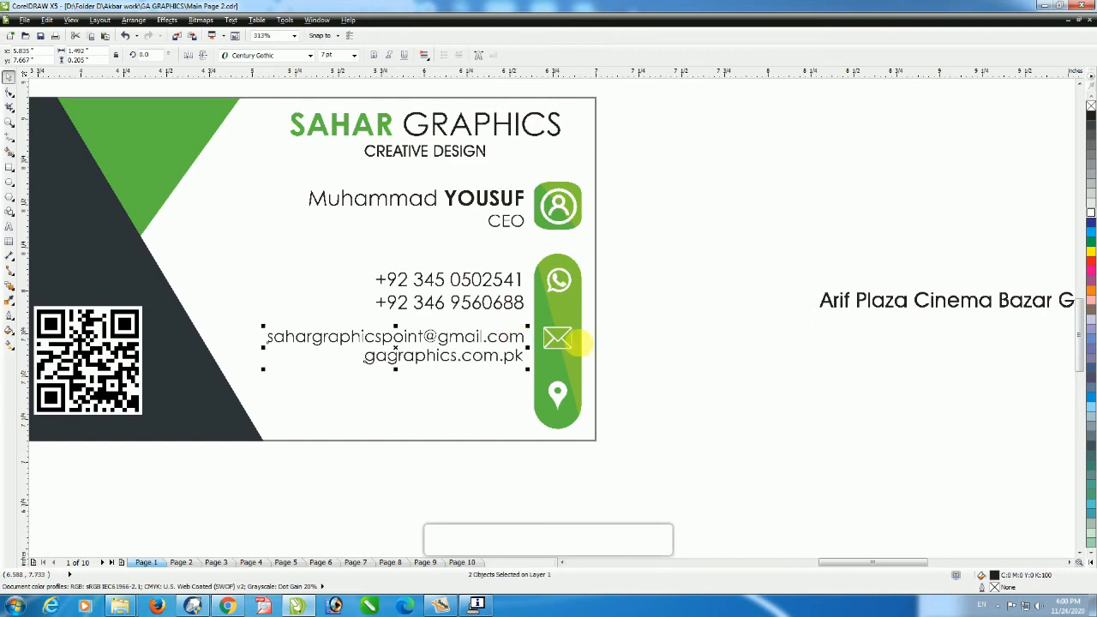
pyautogui.press('Up')
pyautogui.press('Up')
pyautogui.press('Up')
pyautogui.press('Up')
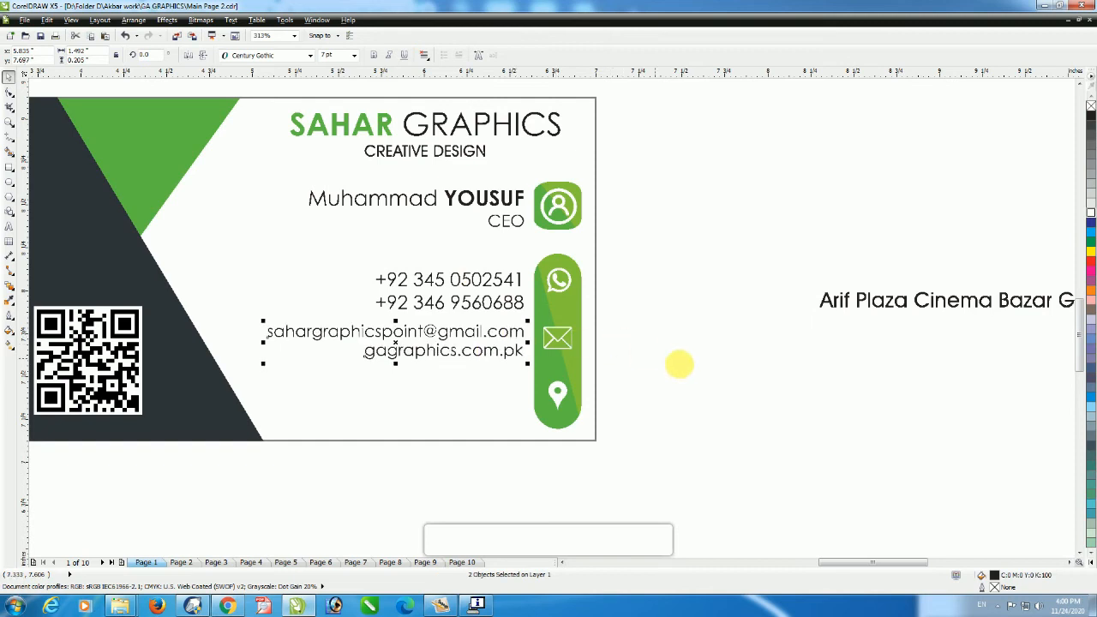
pyautogui.click(705, 366)
# Step: Set the address line outside the card to Century Gothic at 7 pt
pyautogui.click(883, 302)
pyautogui.click(246, 60)
pyautogui.click(246, 82)
pyautogui.moveTo(337, 58); pyautogui.dragTo(15, 36)
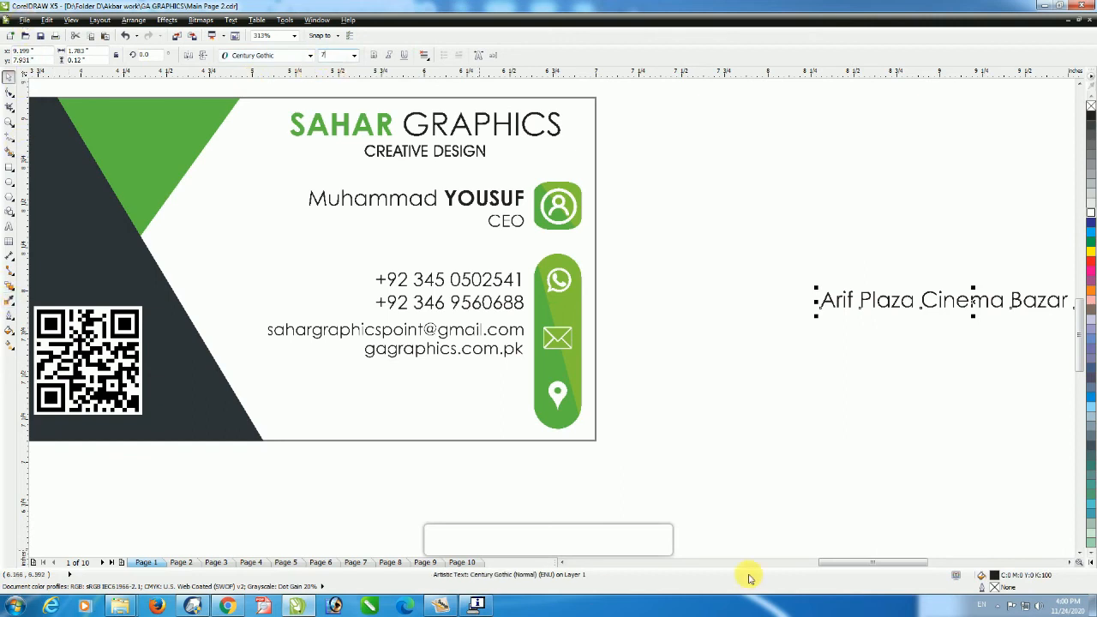
# Step: Move the address line beside the location pin icon and align its right edge with the website
pyautogui.moveTo(973, 292); pyautogui.dragTo(465, 394)
pyautogui.keyDown('shift'); pyautogui.click(514, 350); pyautogui.keyUp('shift')
pyautogui.press('r')
pyautogui.click(663, 412)
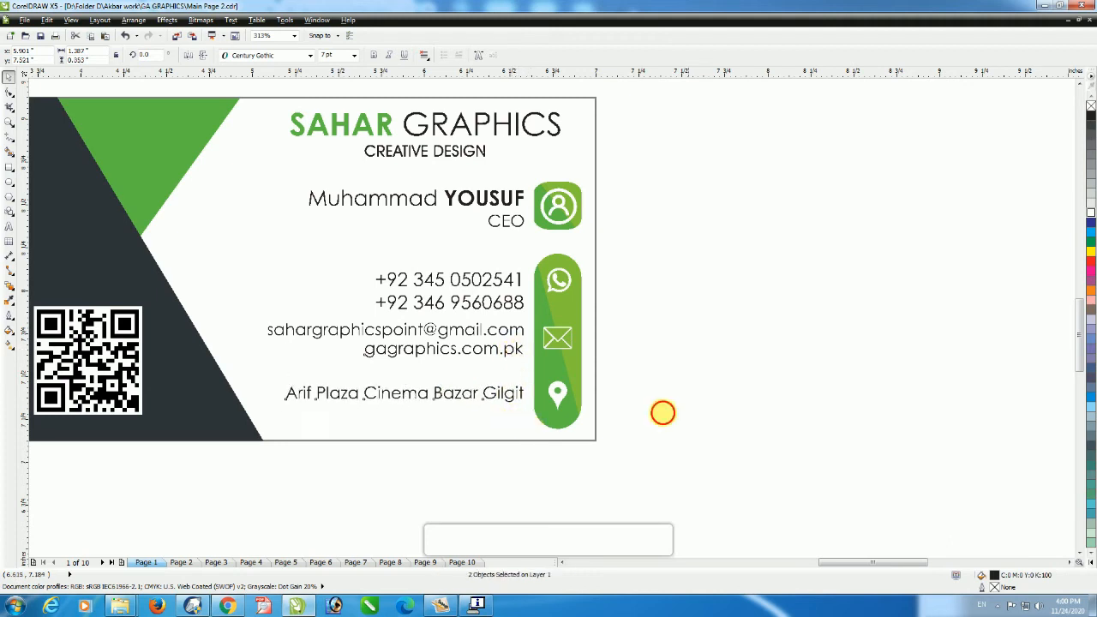
# Step: Add a second address line with the region, country and postal code, and right-align the address text
pyautogui.click(512, 404)
pyautogui.press('F8')
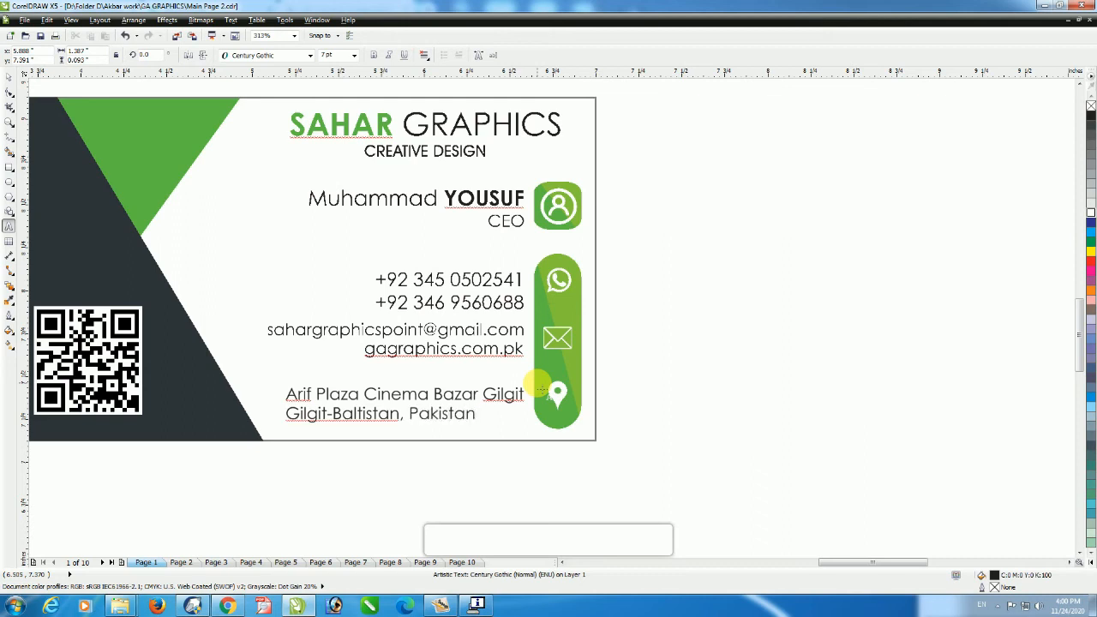
pyautogui.hotkey('ctrl', 'r')
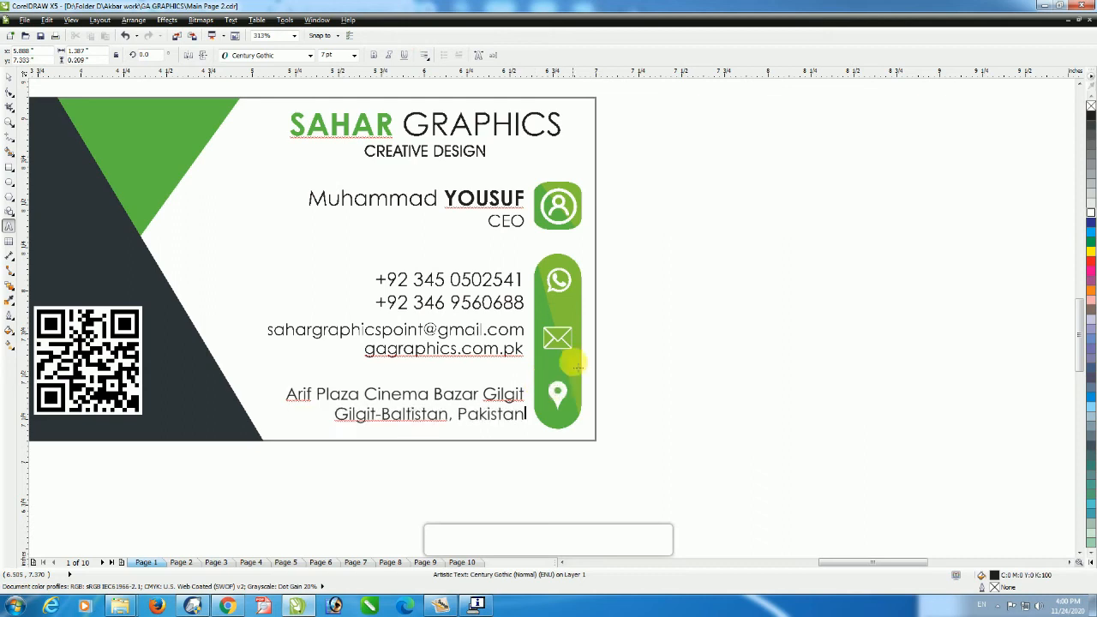
pyautogui.write('15100')
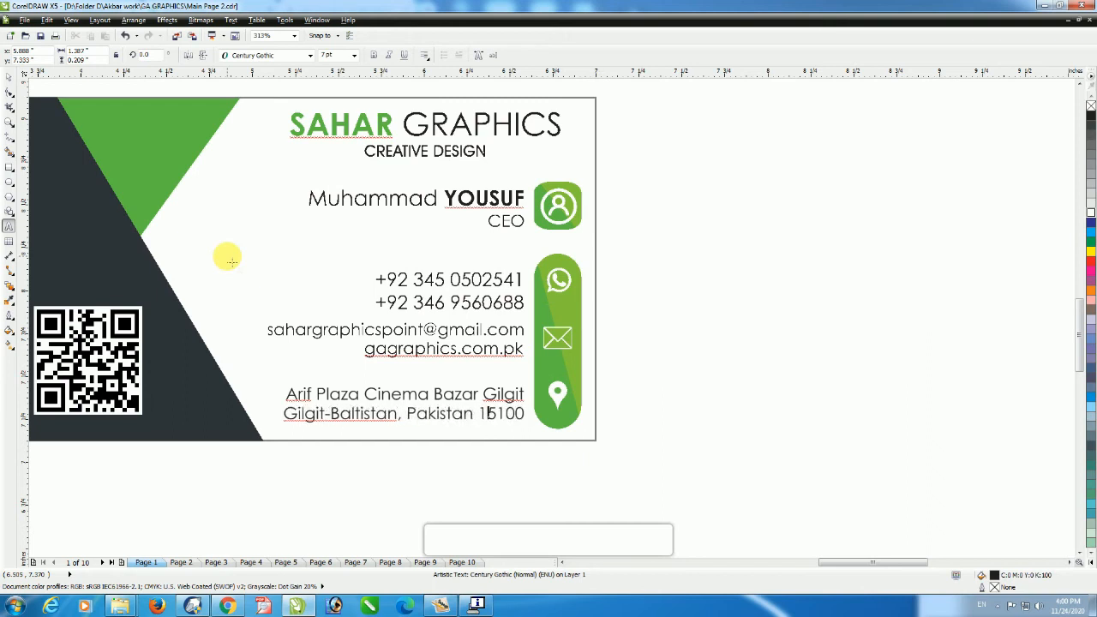
pyautogui.write(',')
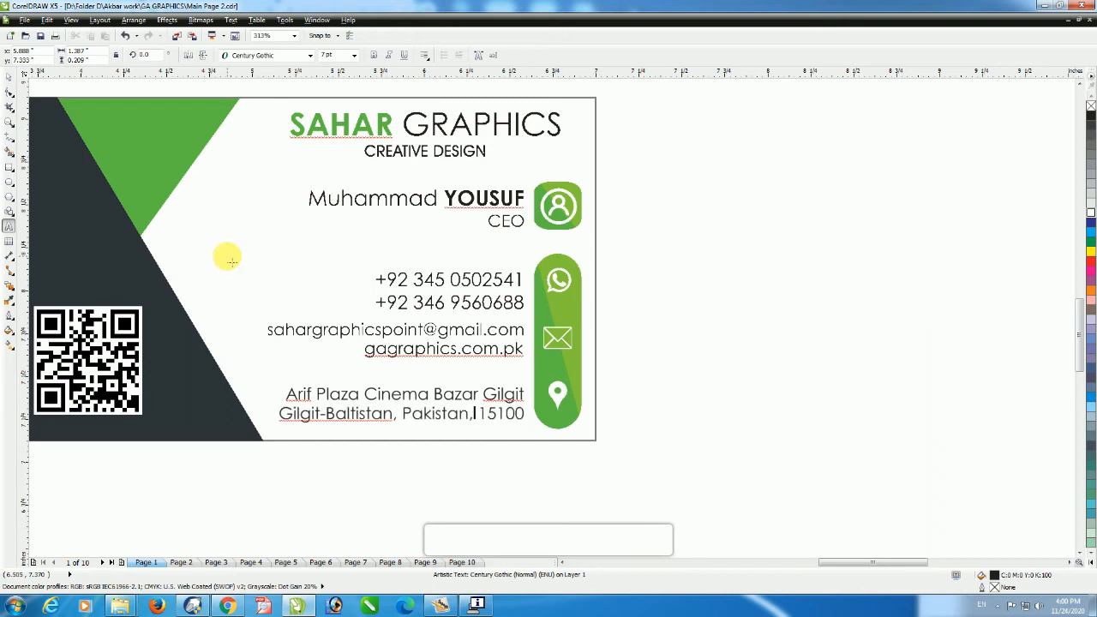
pyautogui.click(10, 78)
pyautogui.click(747, 370)
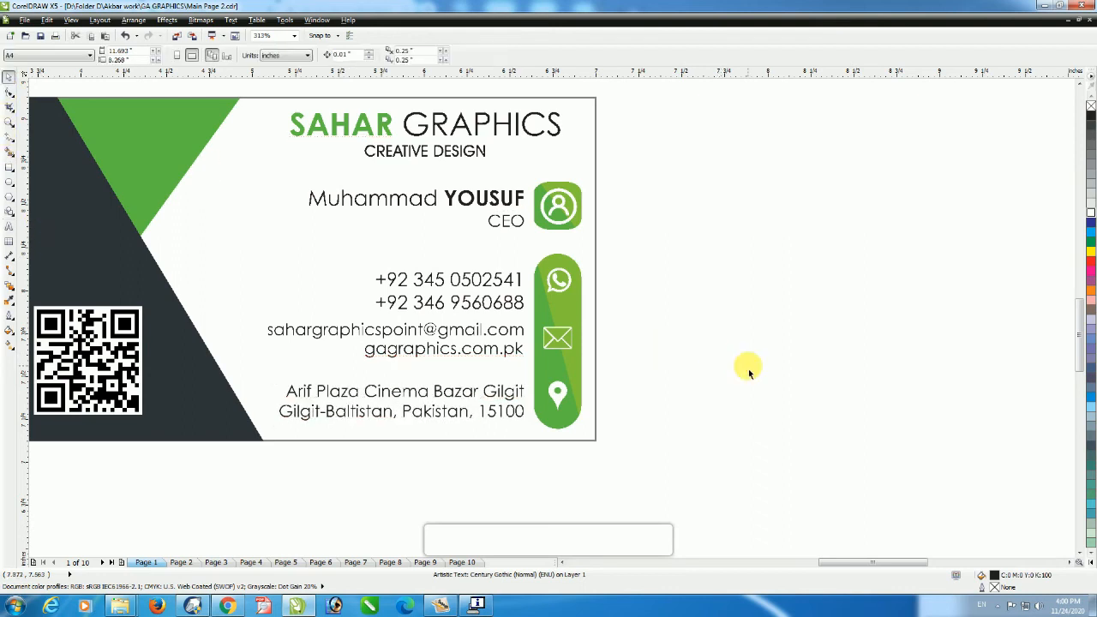
# Step: Nudge the email, website and envelope icon down together to even out the spacing between the contact lines
pyautogui.moveTo(674, 310); pyautogui.dragTo(239, 368)
pyautogui.press('Down')
pyautogui.press('Down')
pyautogui.press('Down')
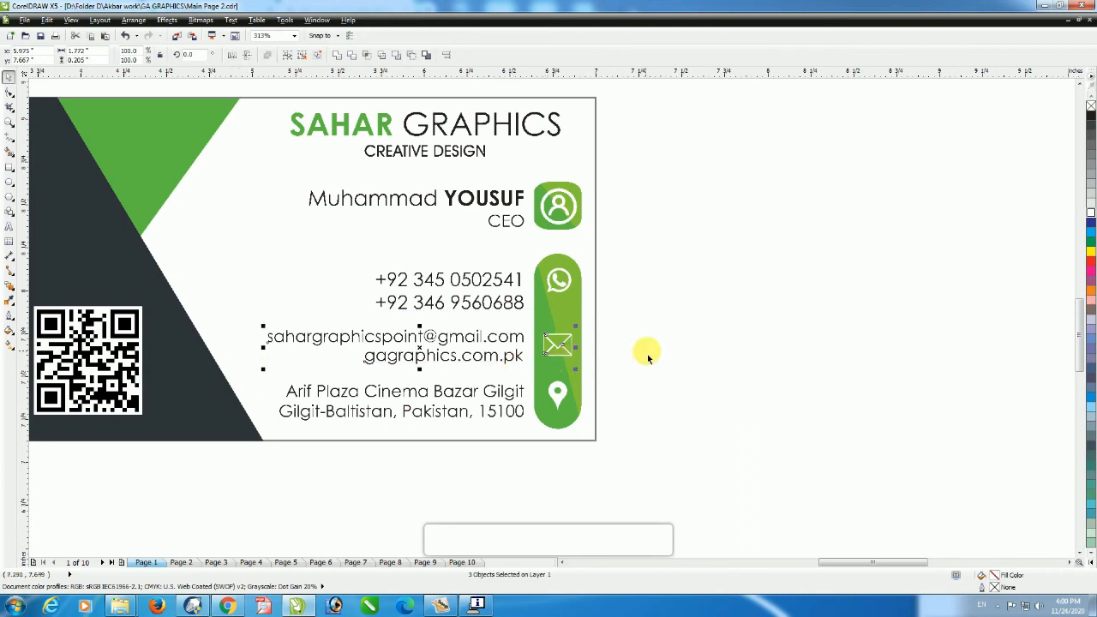
# Step: Shrink the green inner shapes of the envelope icon to about 0.139 by 0.102 inches to thicken its white border
pyautogui.click(557, 344)
pyautogui.scroll(5, 557, 346)
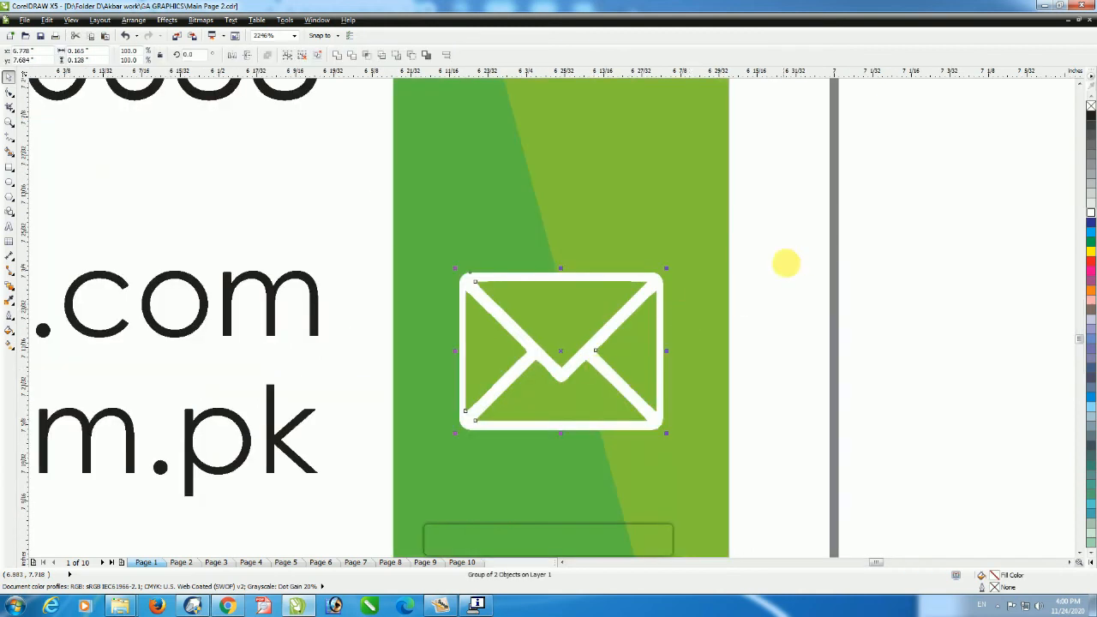
pyautogui.moveTo(902, 264); pyautogui.dragTo(461, 455)
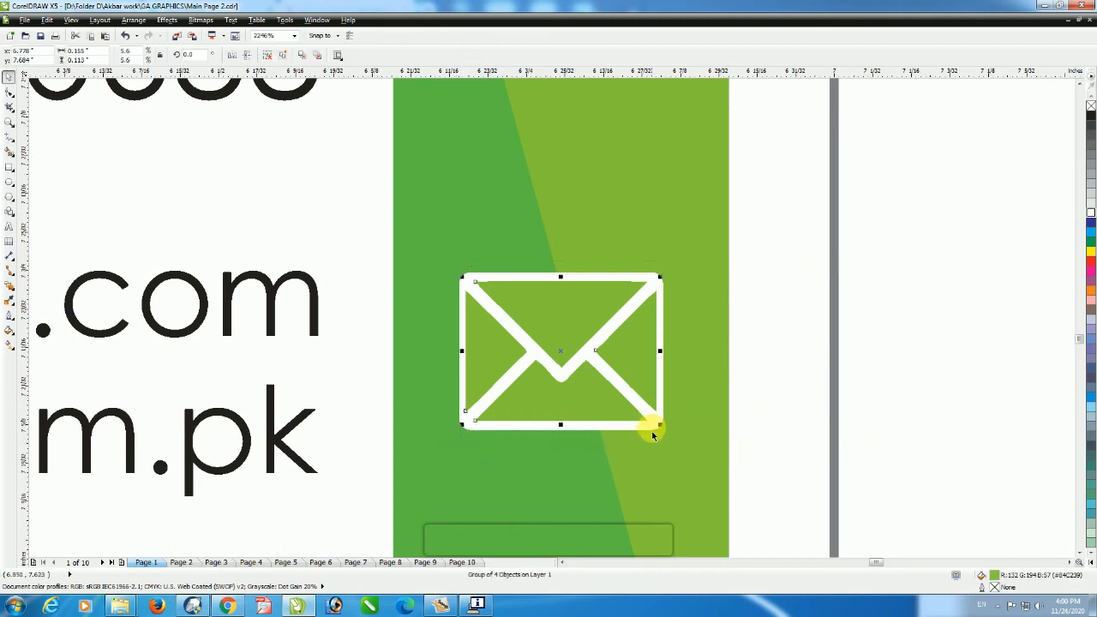
pyautogui.moveTo(667, 433); pyautogui.dragTo(643, 439)
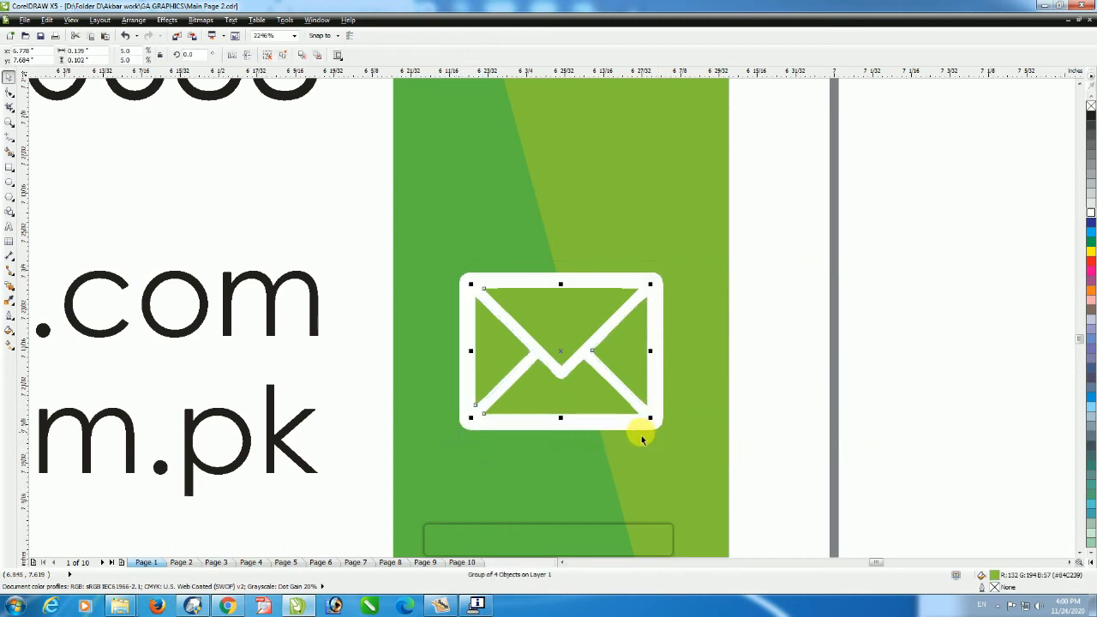
pyautogui.scroll(-2, 652, 315)
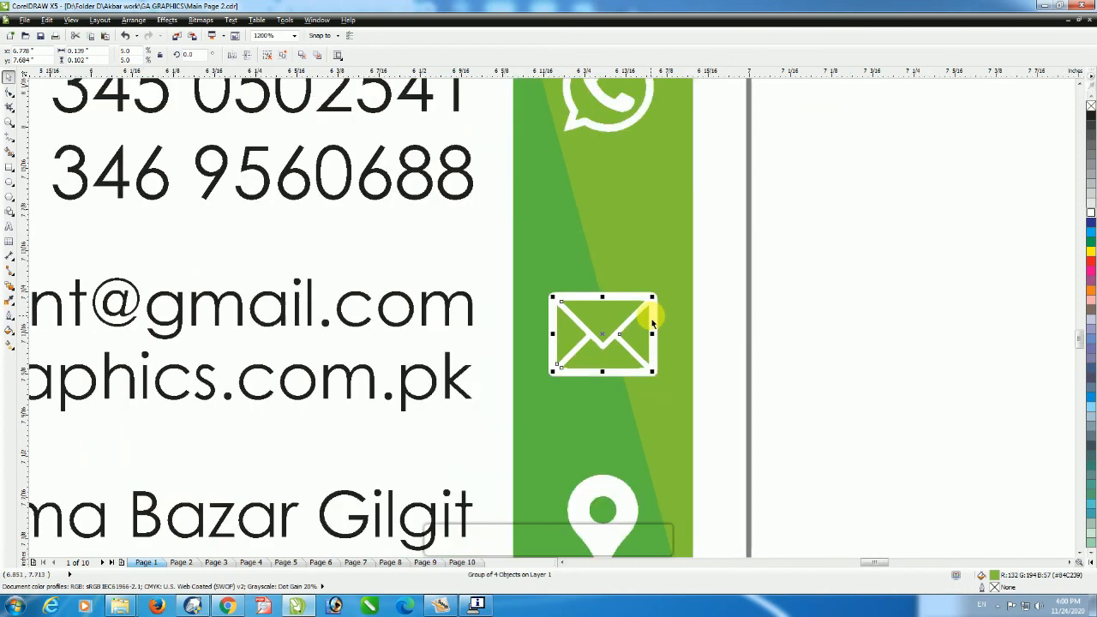
pyautogui.scroll(-1, 839, 308)
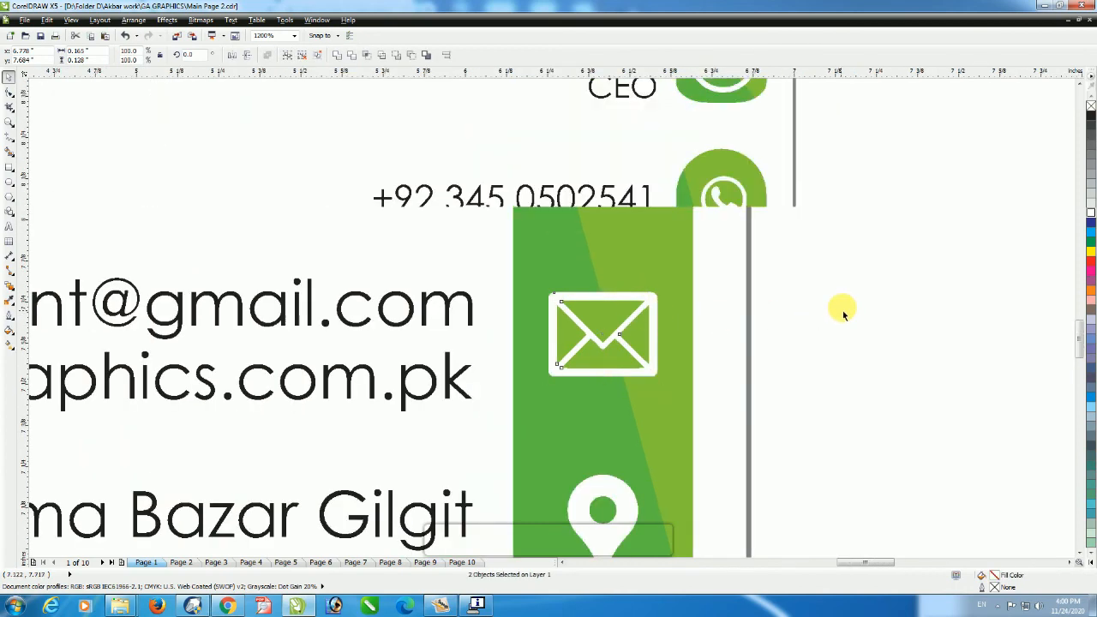
pyautogui.click(835, 304)
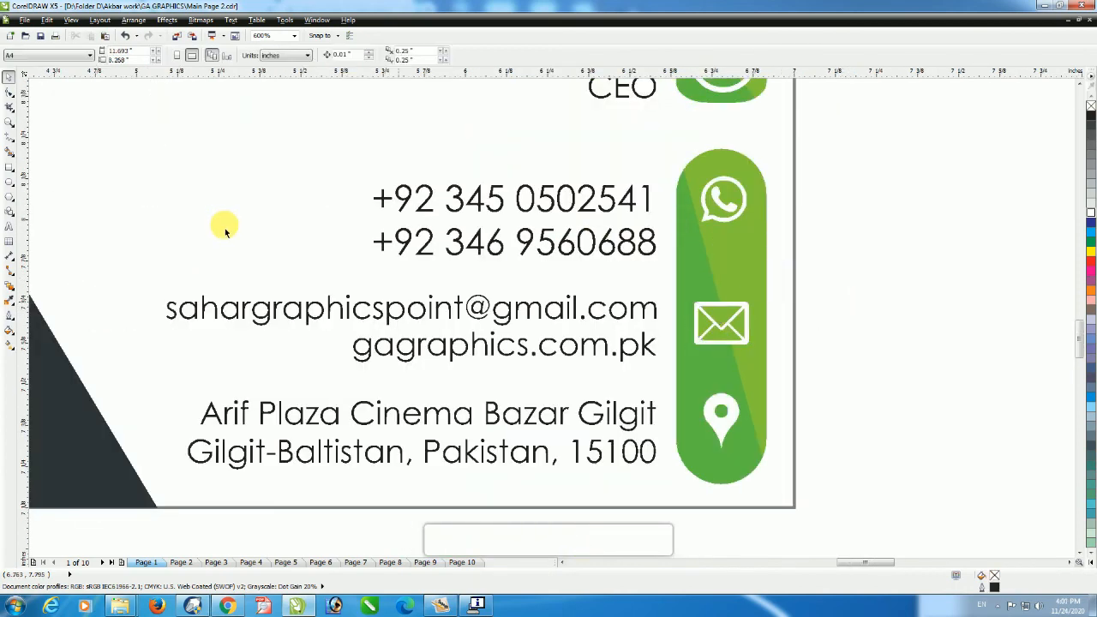
# Step: Draw a horizontal divider line about 1.53 inches long between the phone numbers and email, and nudge it down midway between them
pyautogui.click(9, 137)
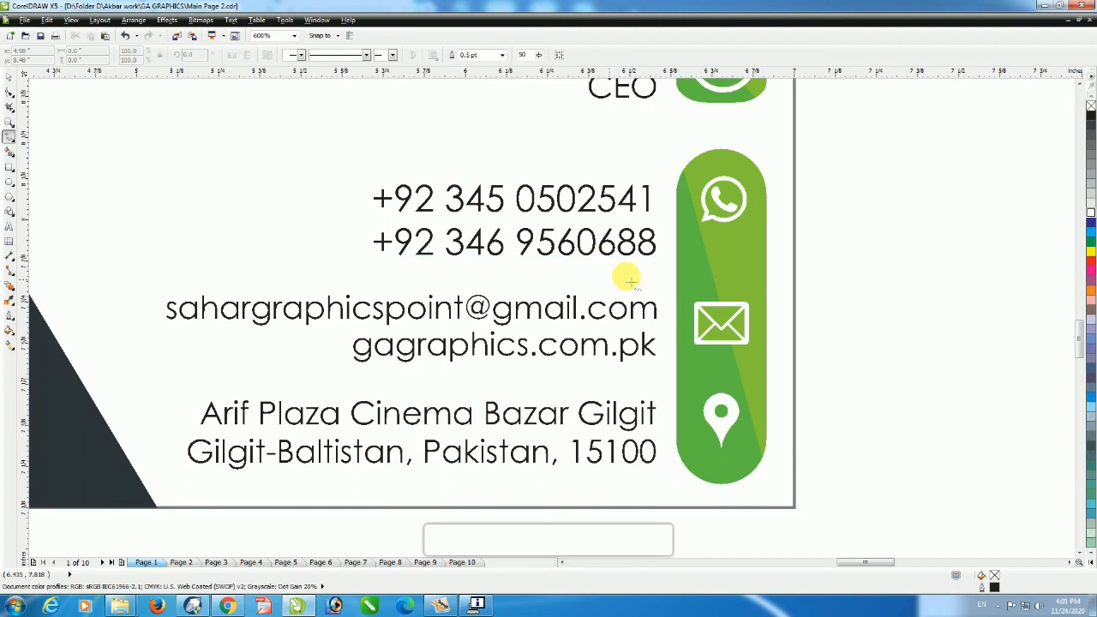
pyautogui.click(169, 267)
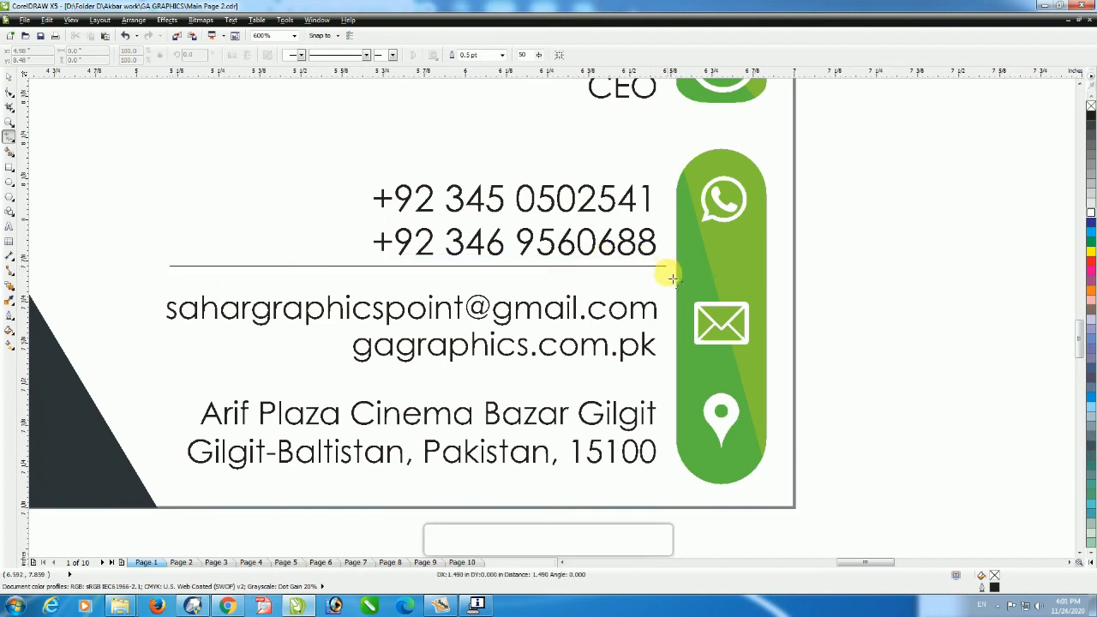
pyautogui.click(677, 266)
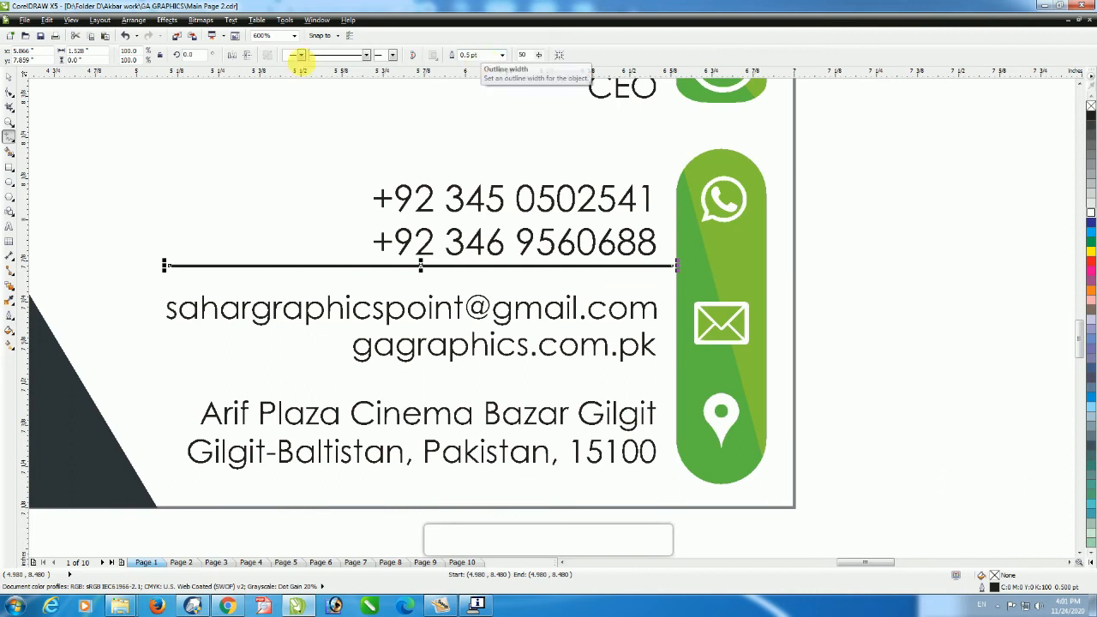
pyautogui.click(8, 77)
pyautogui.press('Down')
pyautogui.press('Down')
pyautogui.press('Down')
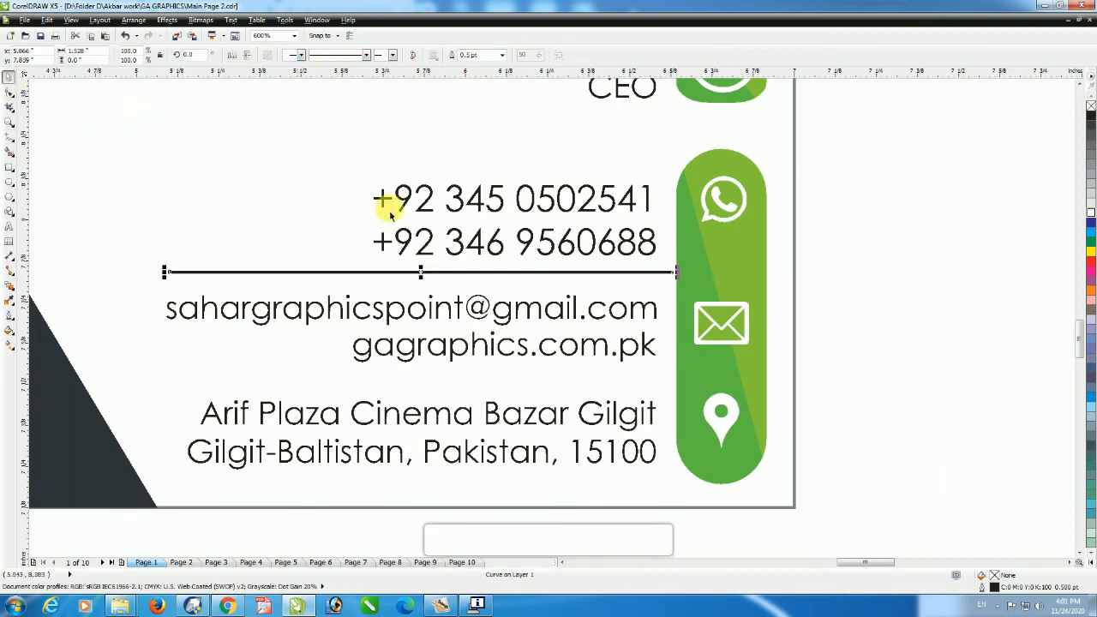
# Step: Copy the divider line into the gap between the website and address, and set the line thickness to 0.4 pt
pyautogui.moveTo(495, 274); pyautogui.dragTo(496, 385)
pyautogui.scroll(-2, 728, 386)
pyautogui.click(844, 351)
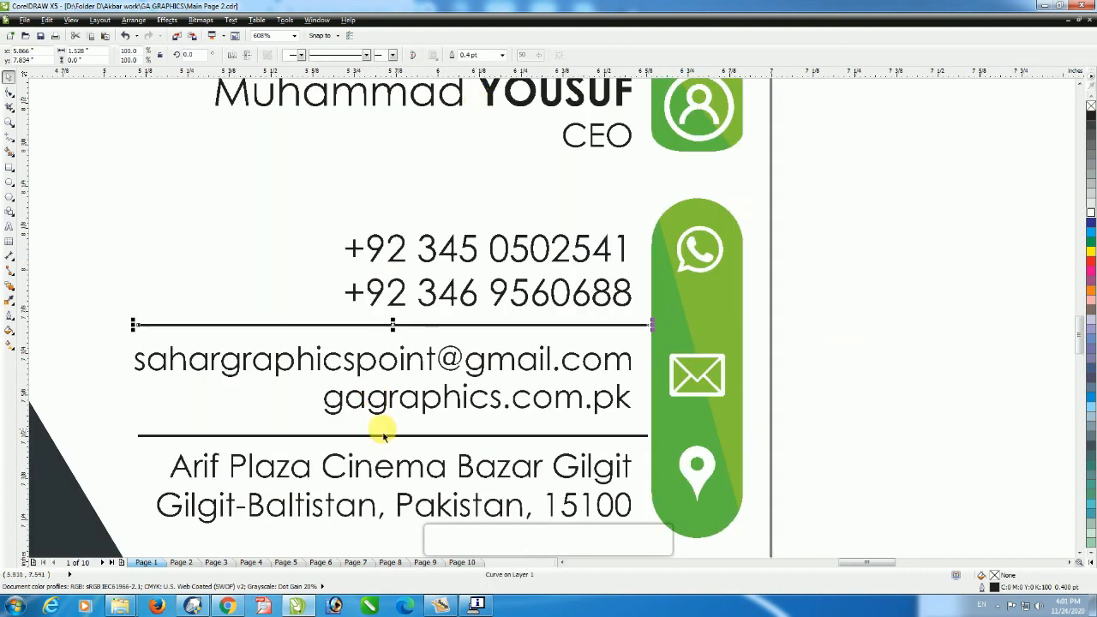
# Step: Place shortened copies of both divider lines, about 0.22 inches long, across the green icon strip and colour them white
pyautogui.keyDown('shift'); pyautogui.click(388, 437); pyautogui.keyUp('shift')
pyautogui.moveTo(134, 381); pyautogui.dragTo(711, 394)
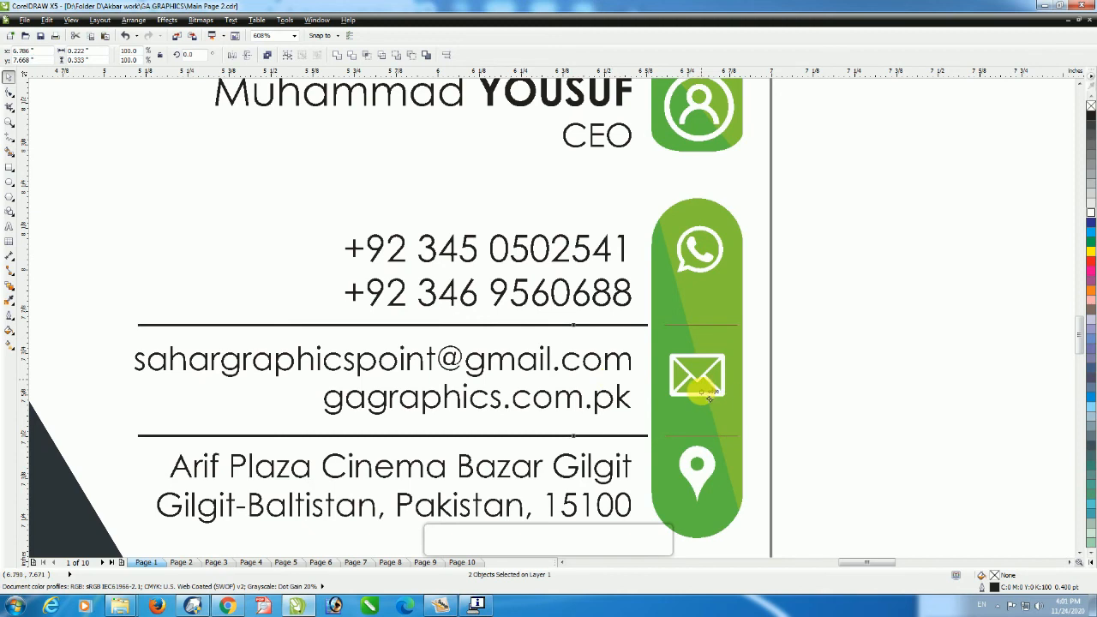
pyautogui.click(1089, 211)
# Step: Centre the two white divider lines horizontally within the green icon strip
pyautogui.keyDown('shift'); pyautogui.click(731, 296); pyautogui.keyUp('shift')
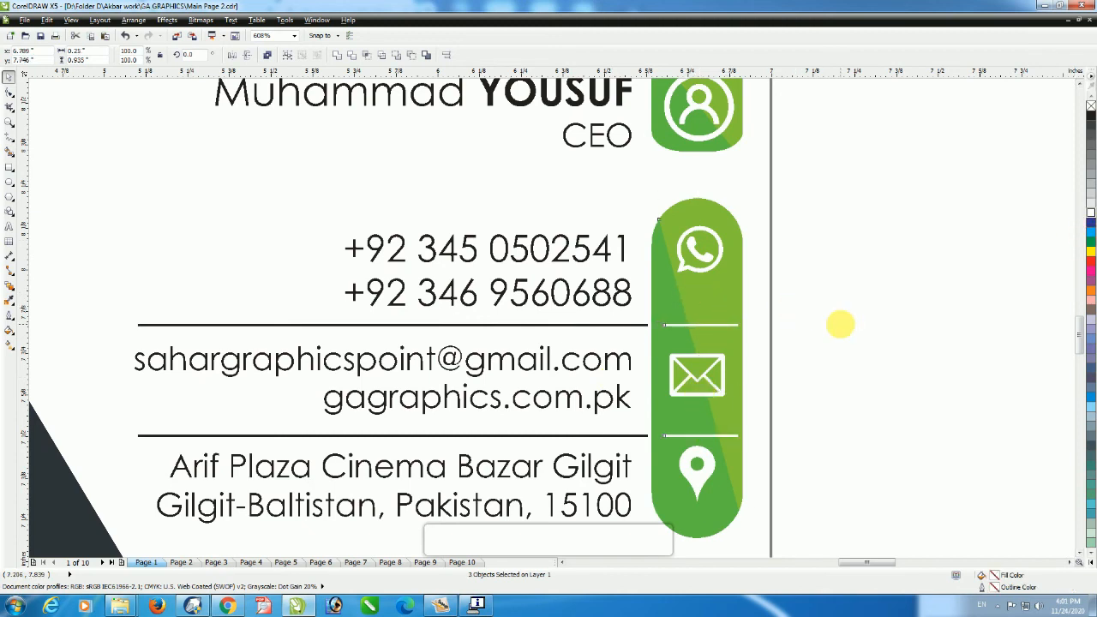
pyautogui.click(840, 328)
pyautogui.press('F4')
pyautogui.scroll(5, 842, 365)
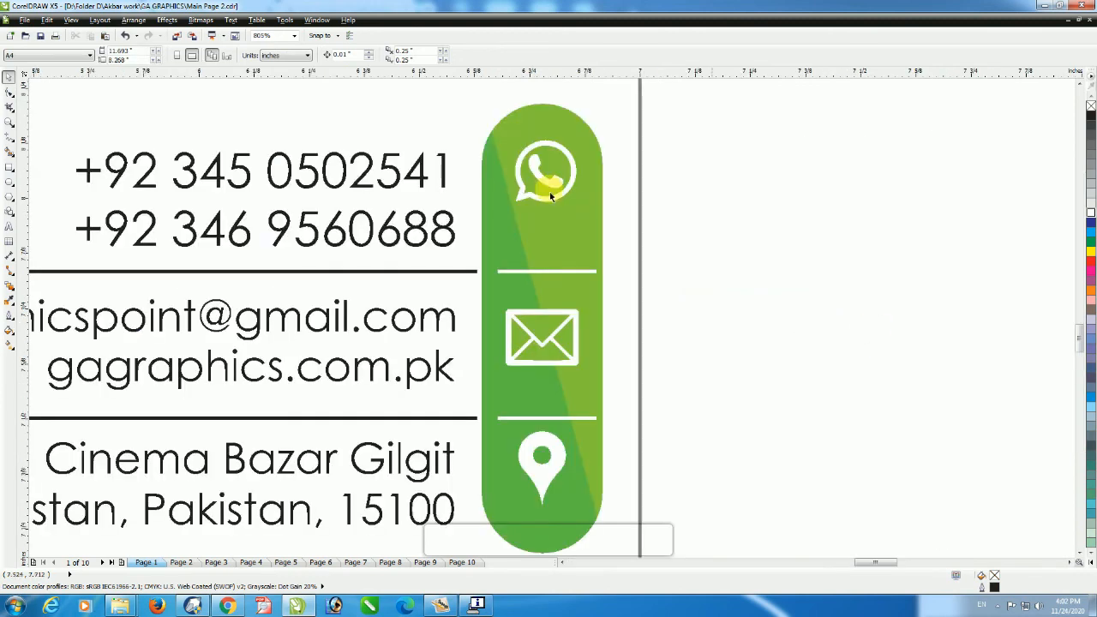
pyautogui.click(529, 128)
pyautogui.moveTo(711, 238); pyautogui.dragTo(469, 306)
pyautogui.moveTo(746, 416); pyautogui.dragTo(494, 432)
pyautogui.click(725, 419)
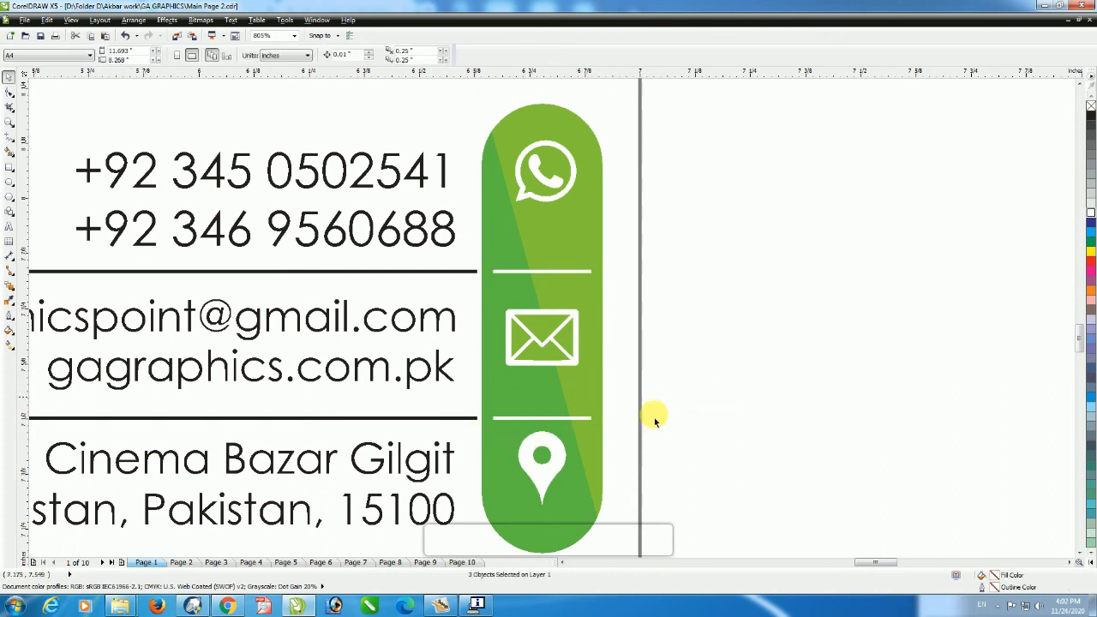
# Step: Move the envelope icon slightly down between the white dividers and lower the WhatsApp icon within its section
pyautogui.click(541, 318)
pyautogui.keyDown('ctrl'); pyautogui.click(541, 318); pyautogui.keyUp('ctrl')
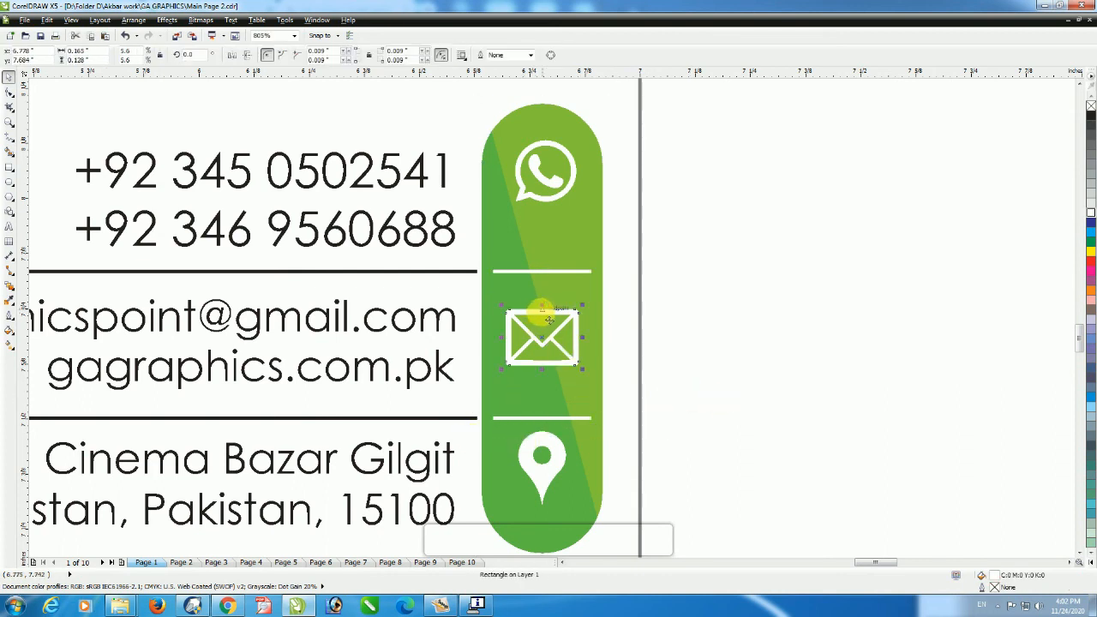
pyautogui.keyDown('ctrl'); pyautogui.click(553, 206); pyautogui.keyUp('ctrl')
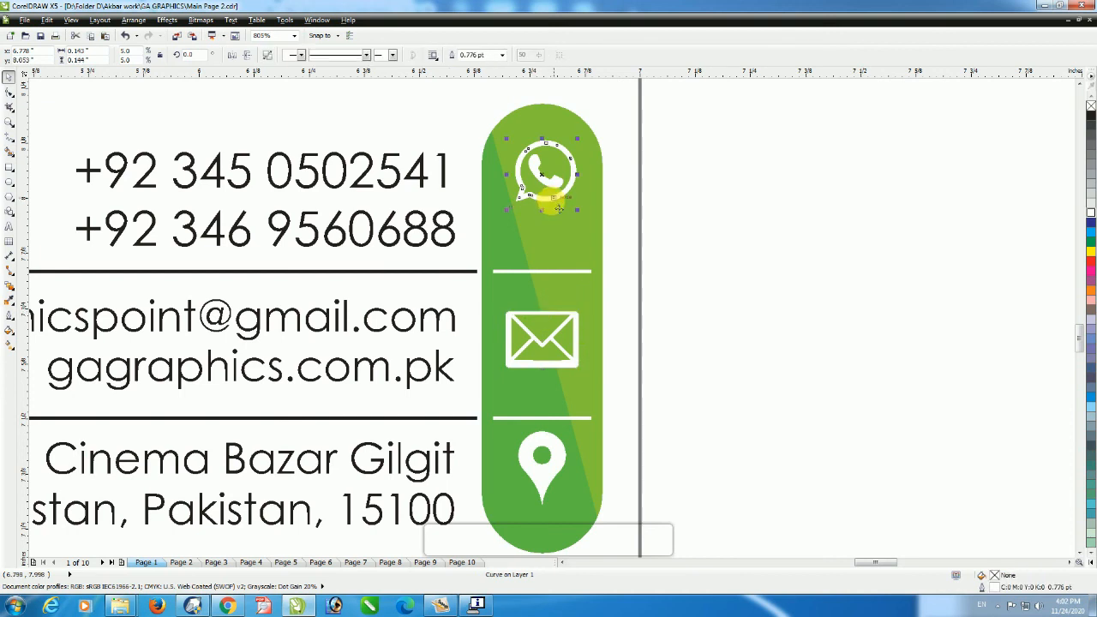
pyautogui.moveTo(698, 126); pyautogui.dragTo(498, 232)
pyautogui.press('Down')
pyautogui.press('Down')
pyautogui.press('Down')
pyautogui.press('Down')
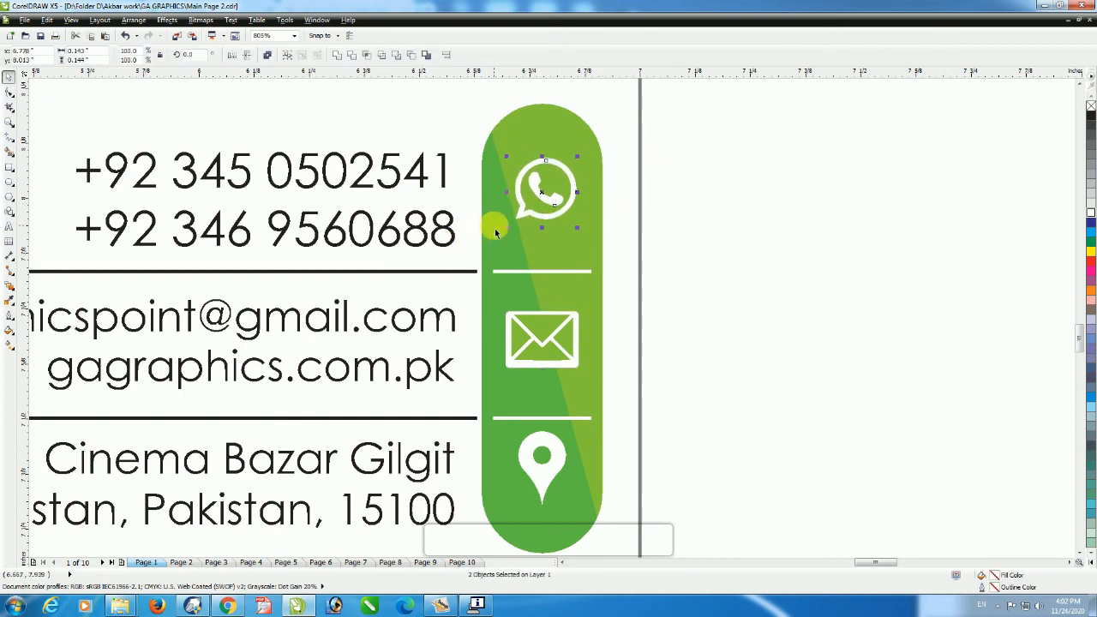
# Step: Nudge the location pin icon down to even out its spacing below the lower white divider
pyautogui.moveTo(691, 430); pyautogui.dragTo(508, 506)
pyautogui.press('Down')
pyautogui.press('Down')
pyautogui.press('Down')
pyautogui.press('Down')
pyautogui.press('Down')
pyautogui.press('Up')
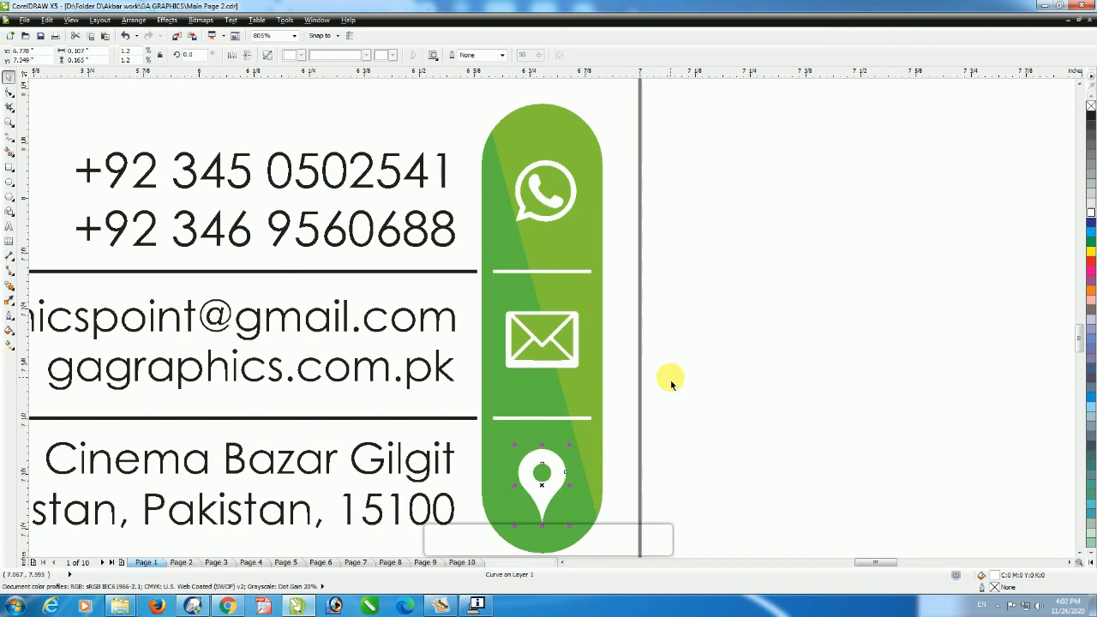
pyautogui.scroll(-6, 671, 383)
pyautogui.press('Escape')
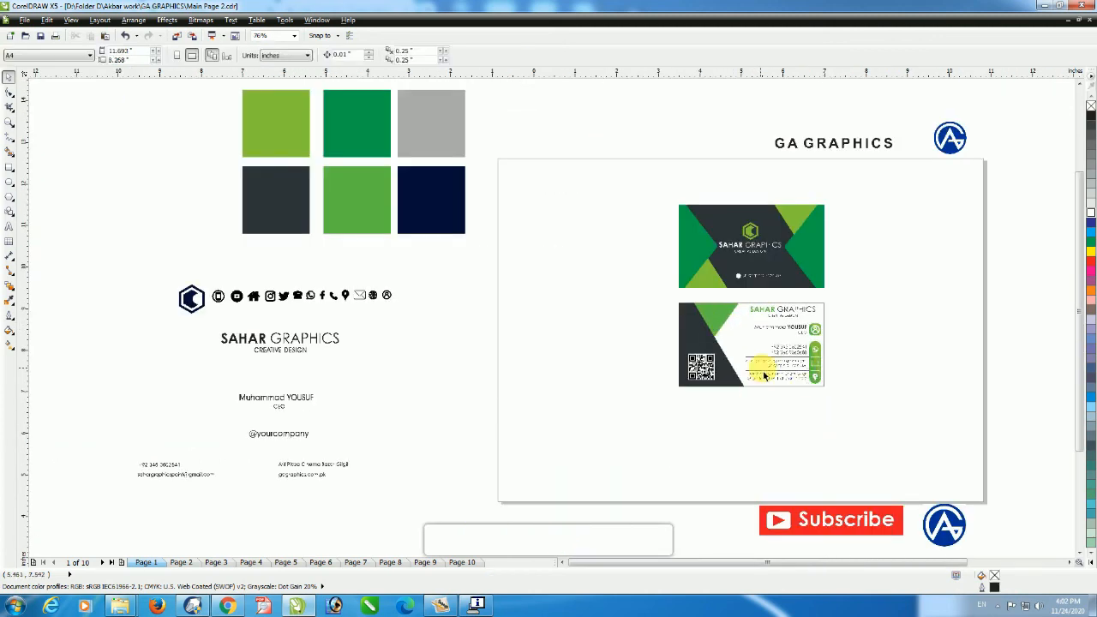
# Step: Copy the hexagon logo from the dark card to the contact side, beside the company name, and reduce its size
pyautogui.moveTo(569, 187); pyautogui.dragTo(946, 451)
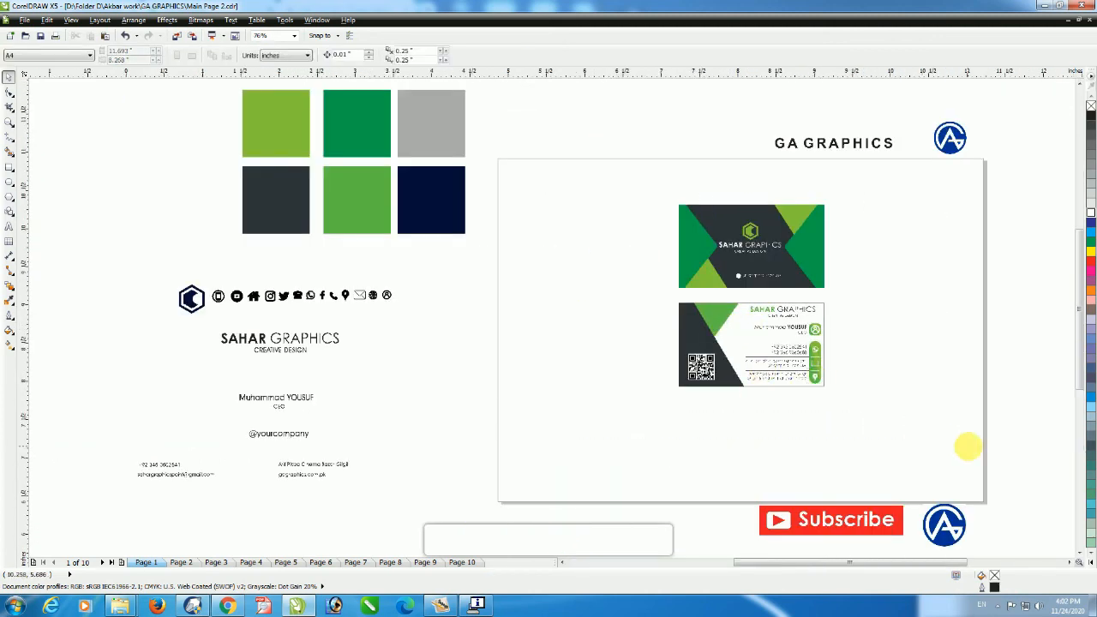
pyautogui.click(524, 163)
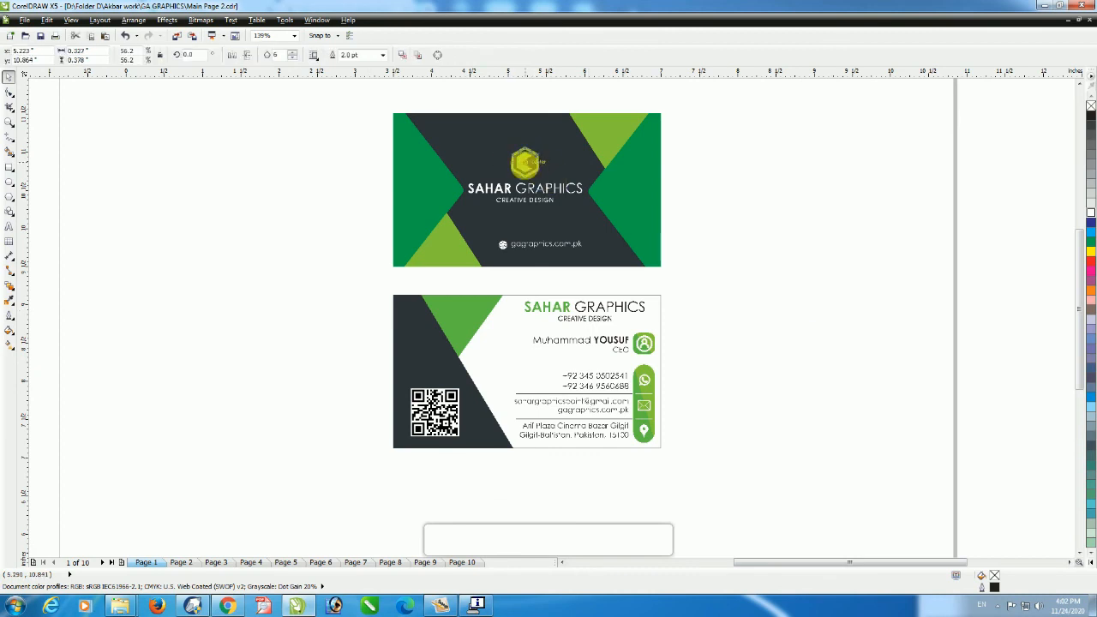
pyautogui.moveTo(346, 123); pyautogui.dragTo(497, 310)
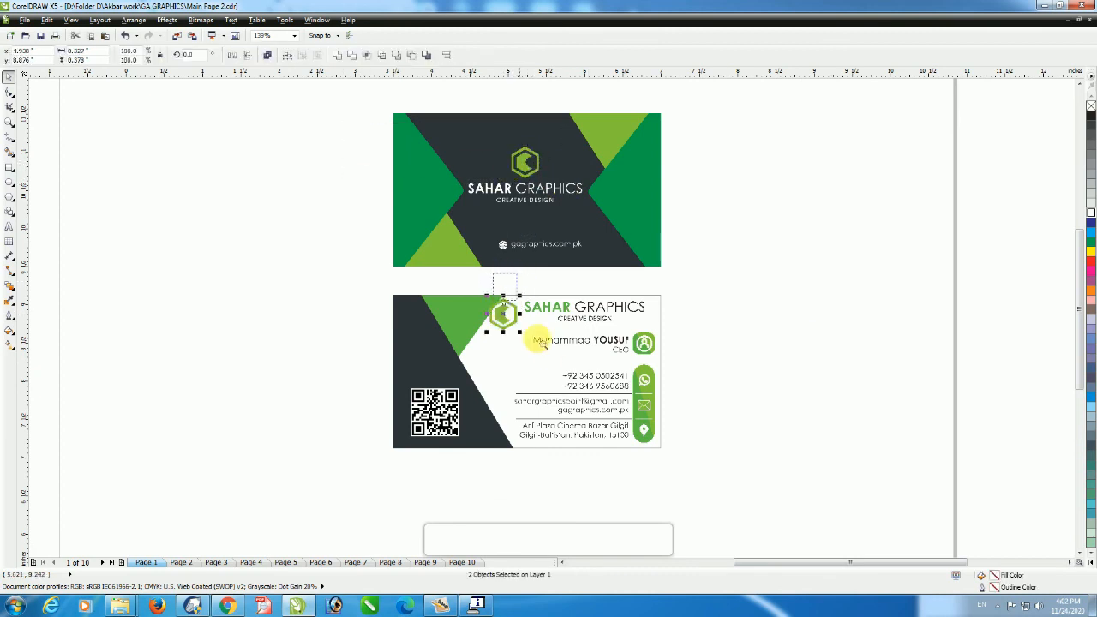
pyautogui.scroll(4, 526, 344)
pyautogui.moveTo(299, 387); pyautogui.dragTo(276, 353)
pyautogui.moveTo(267, 262); pyautogui.dragTo(335, 241)
# Step: Right-align the company name with the tagline and move both over until they line up with the outer edge of the icons
pyautogui.click(351, 257)
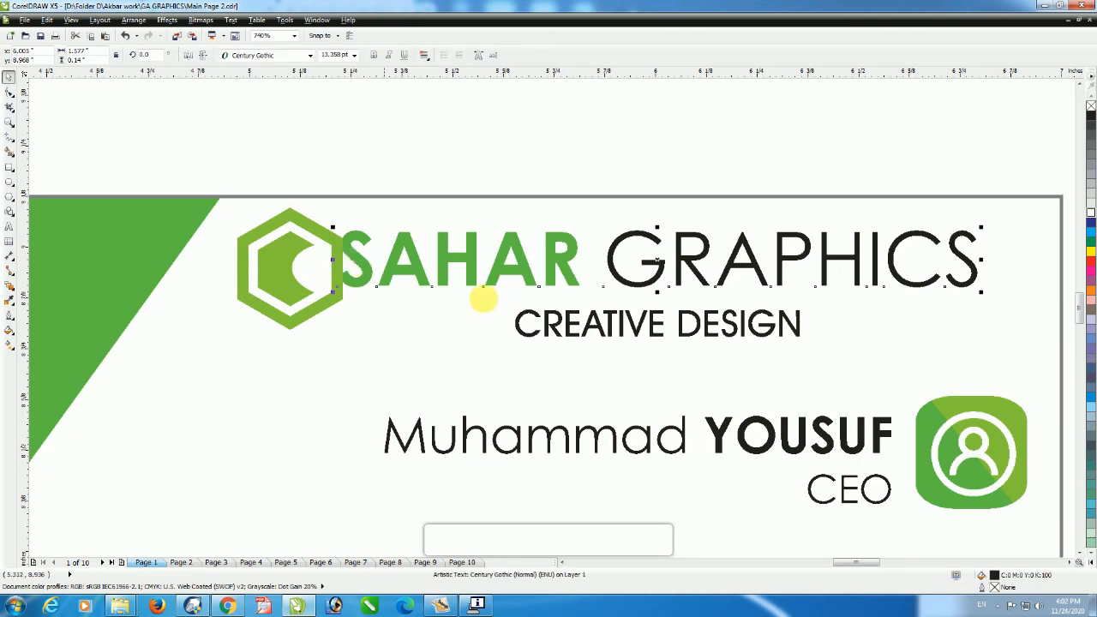
pyautogui.keyDown('shift'); pyautogui.click(793, 330); pyautogui.keyUp('shift')
pyautogui.press('r')
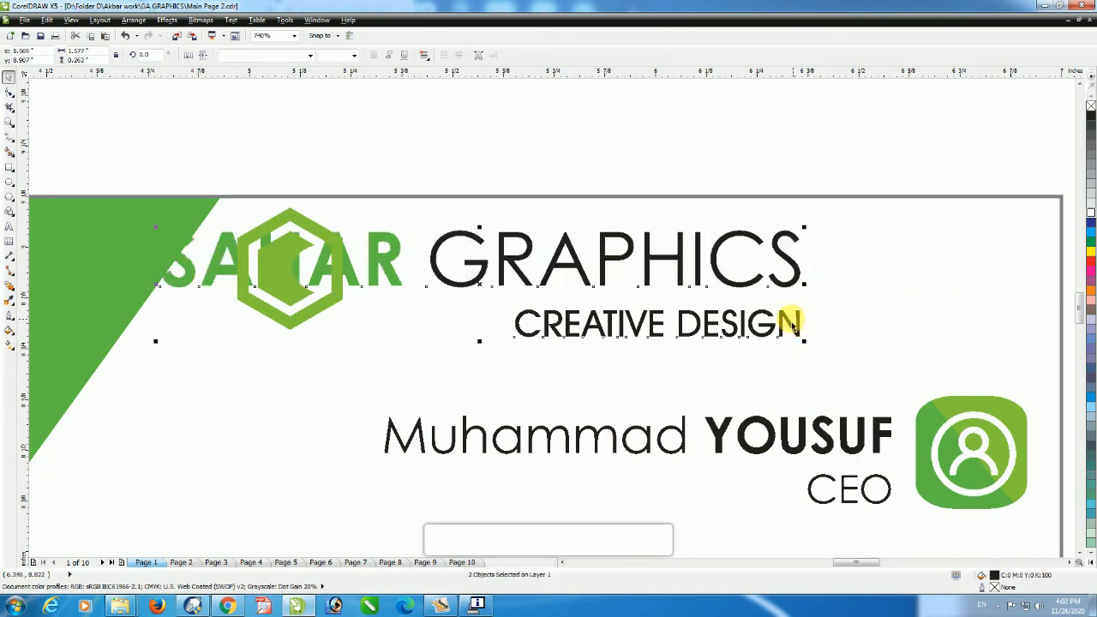
pyautogui.moveTo(795, 328); pyautogui.dragTo(1020, 329)
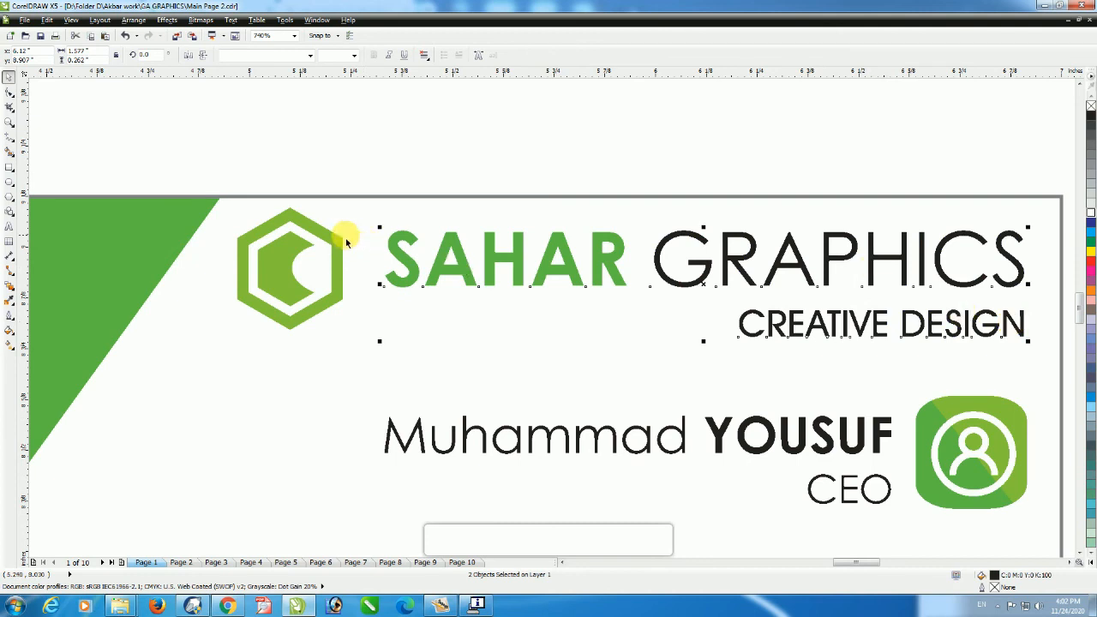
# Step: Scale the logo down, position it just before the company name, and ungroup it
pyautogui.click(342, 246)
pyautogui.moveTo(343, 211); pyautogui.dragTo(352, 234)
pyautogui.hotkey('ctrl', 'u')
pyautogui.click(379, 174)
# Step: Fill the logo's inner crescent shape with the green sampled from the card's corner triangle
pyautogui.click(336, 243)
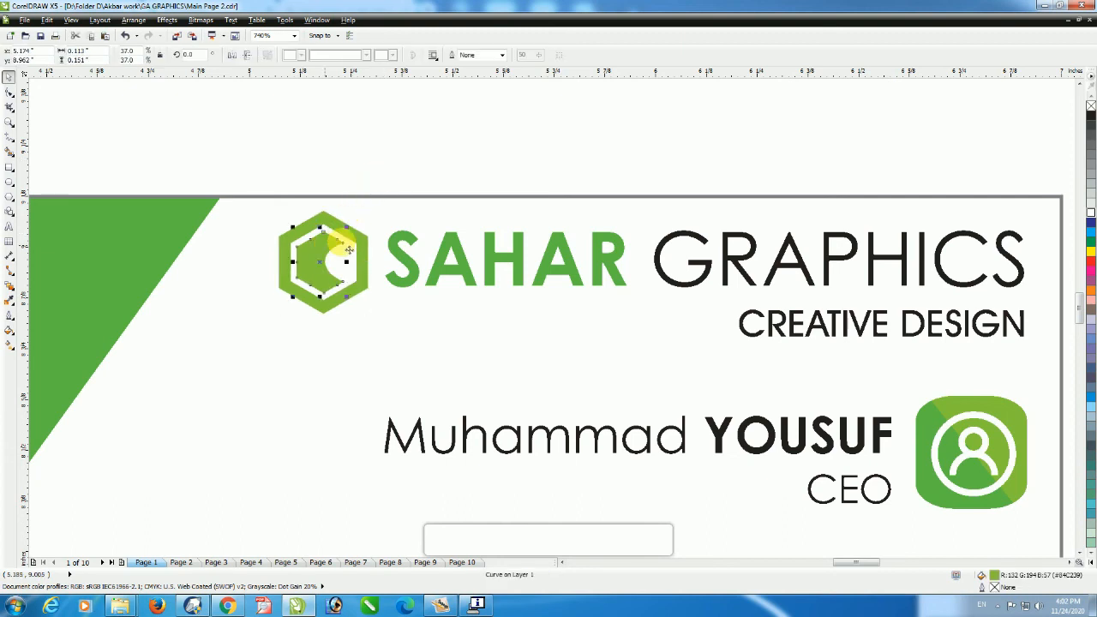
pyautogui.doubleClick(1001, 577)
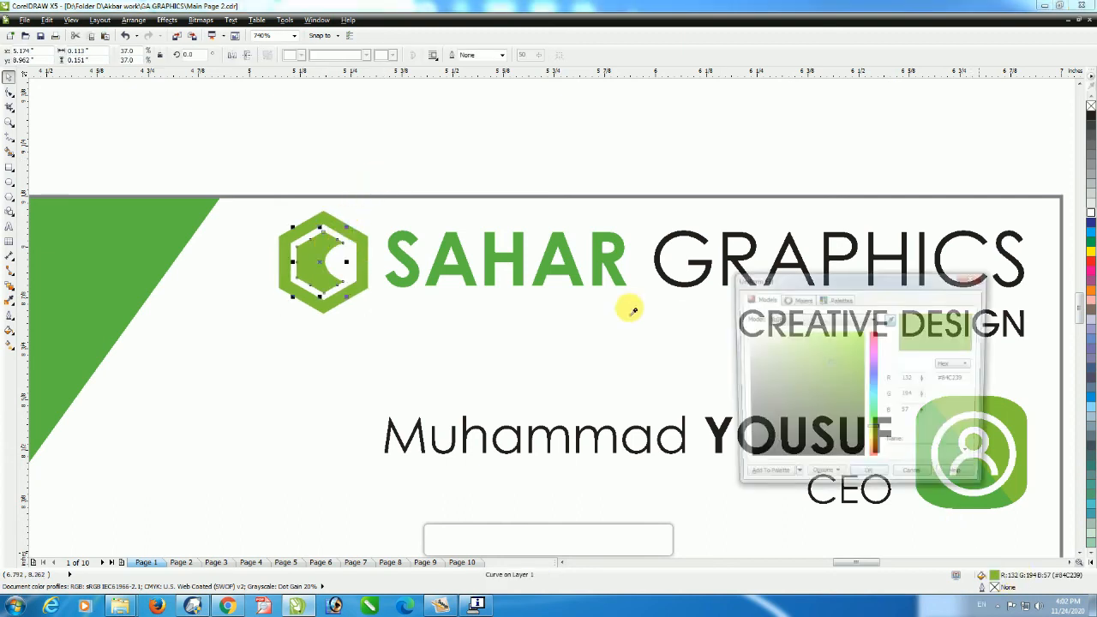
pyautogui.click(565, 275)
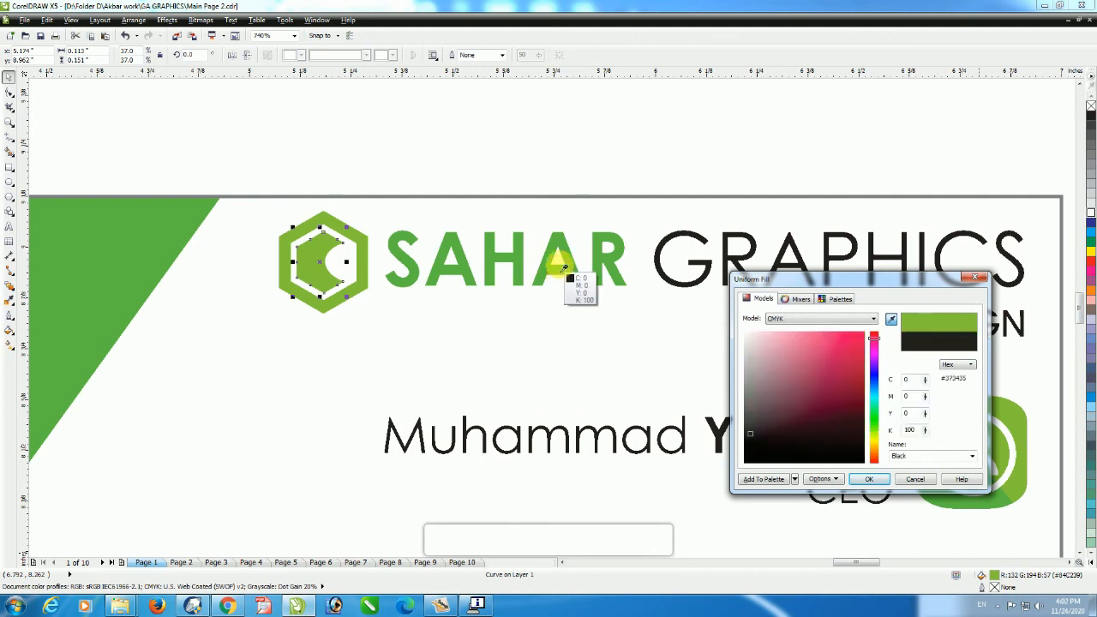
pyautogui.click(164, 226)
pyautogui.press('Return')
# Step: Recolour the logo's hexagon outline with the green sampled from its inner crescent shape
pyautogui.click(330, 224)
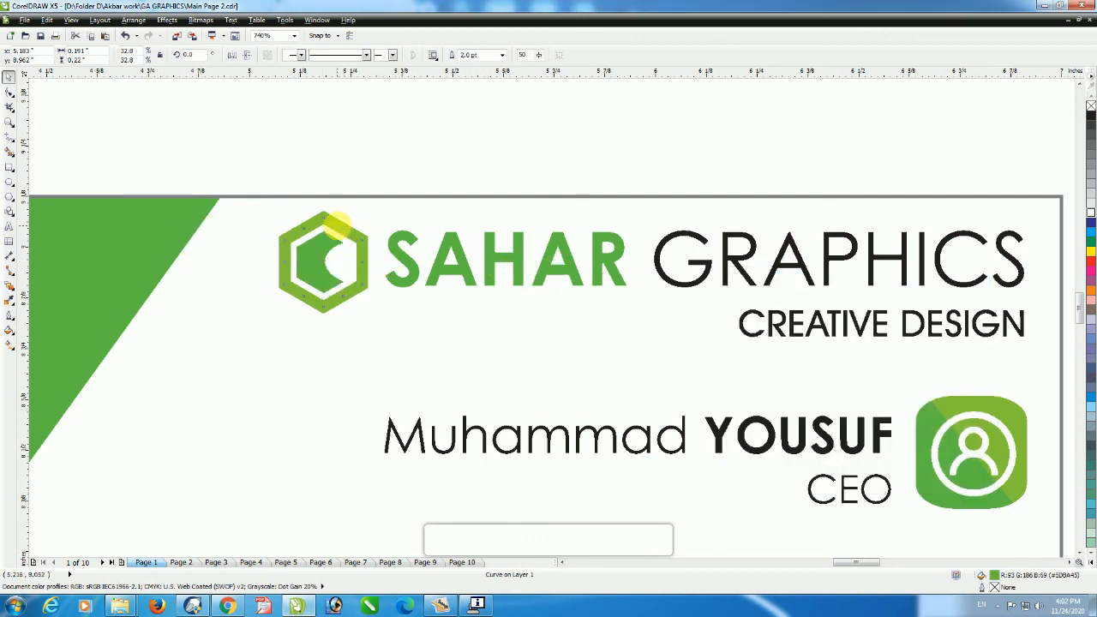
pyautogui.doubleClick(1004, 586)
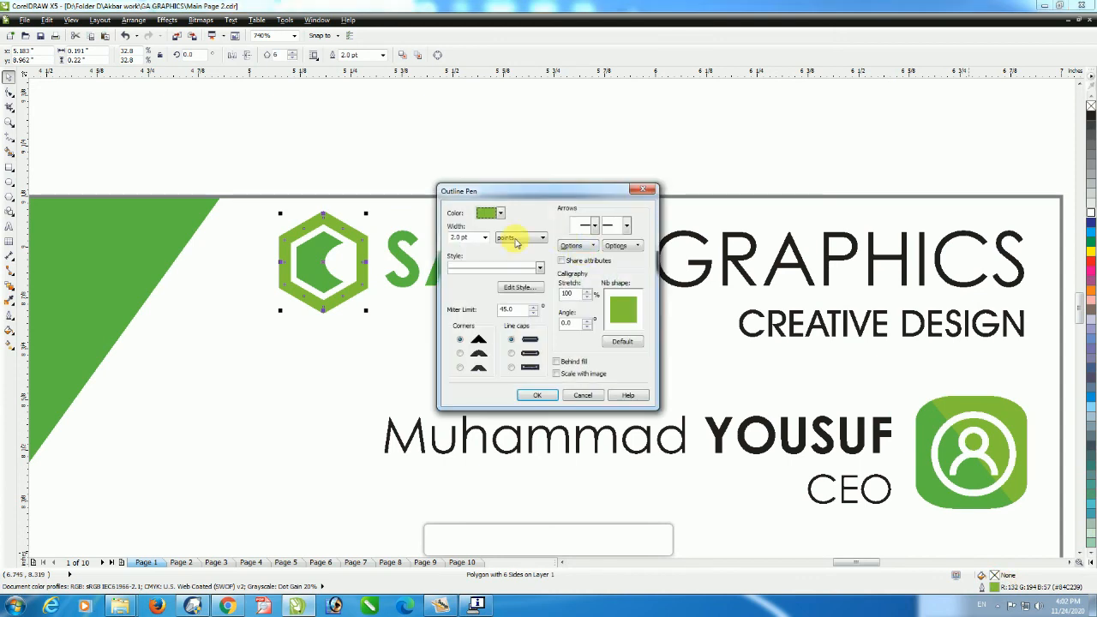
pyautogui.click(498, 213)
pyautogui.click(483, 300)
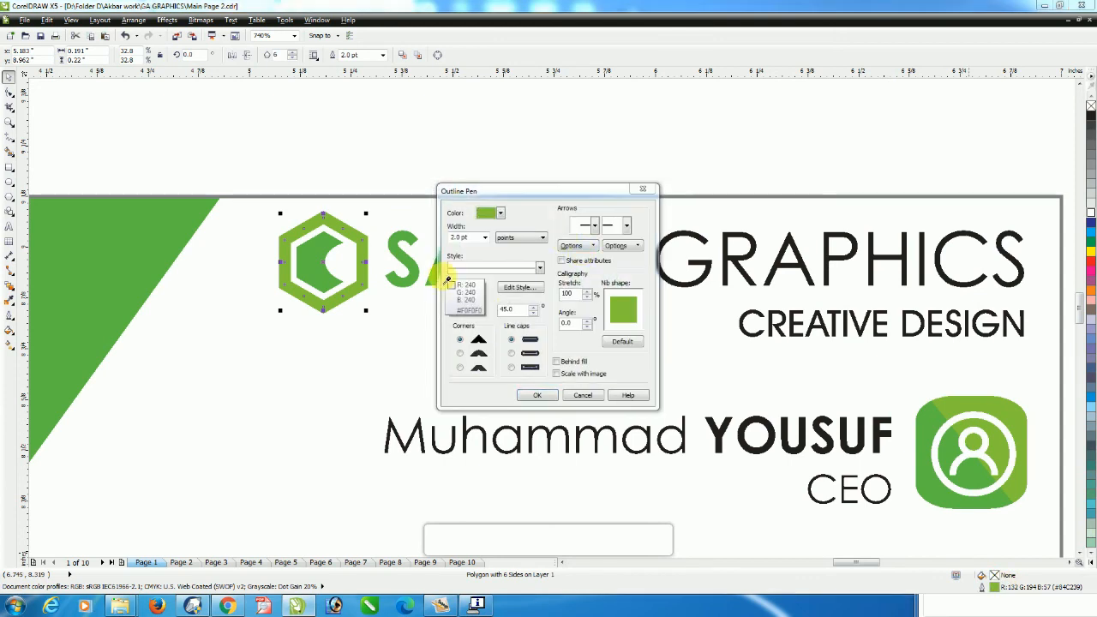
pyautogui.click(315, 248)
pyautogui.press('Return')
pyautogui.click(377, 161)
pyautogui.scroll(-1, 400, 167)
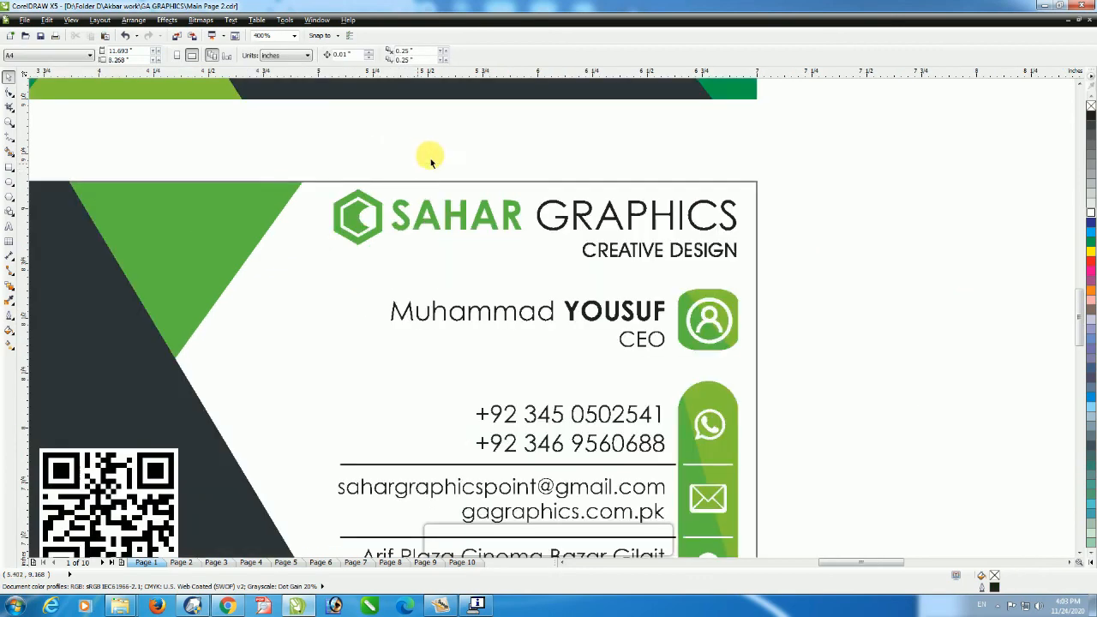
pyautogui.scroll(-1, 499, 149)
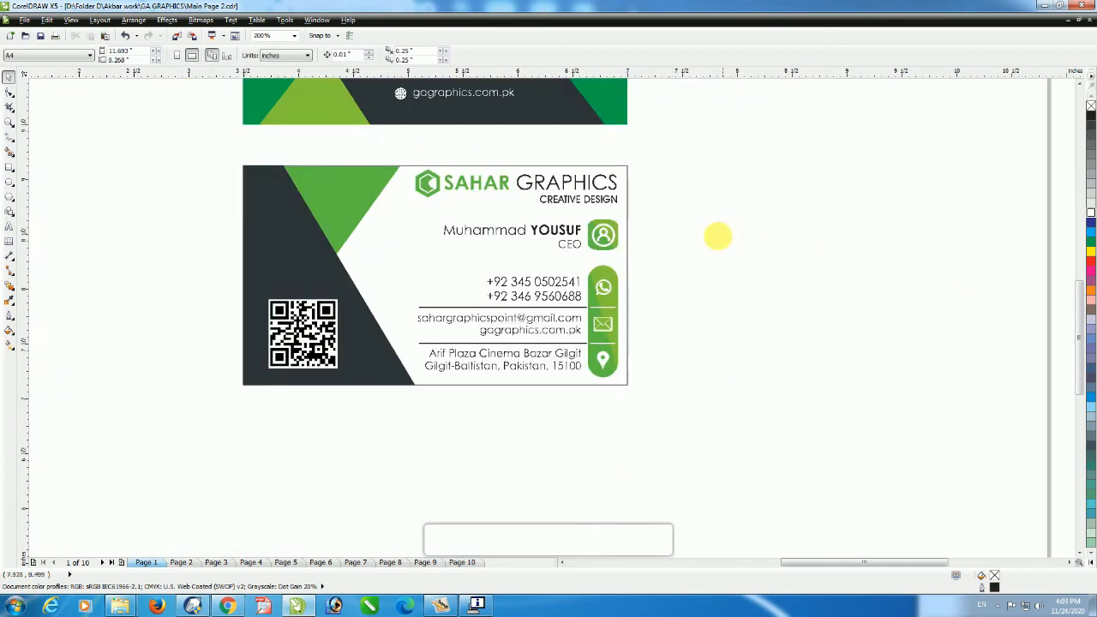
pyautogui.scroll(-3, 732, 244)
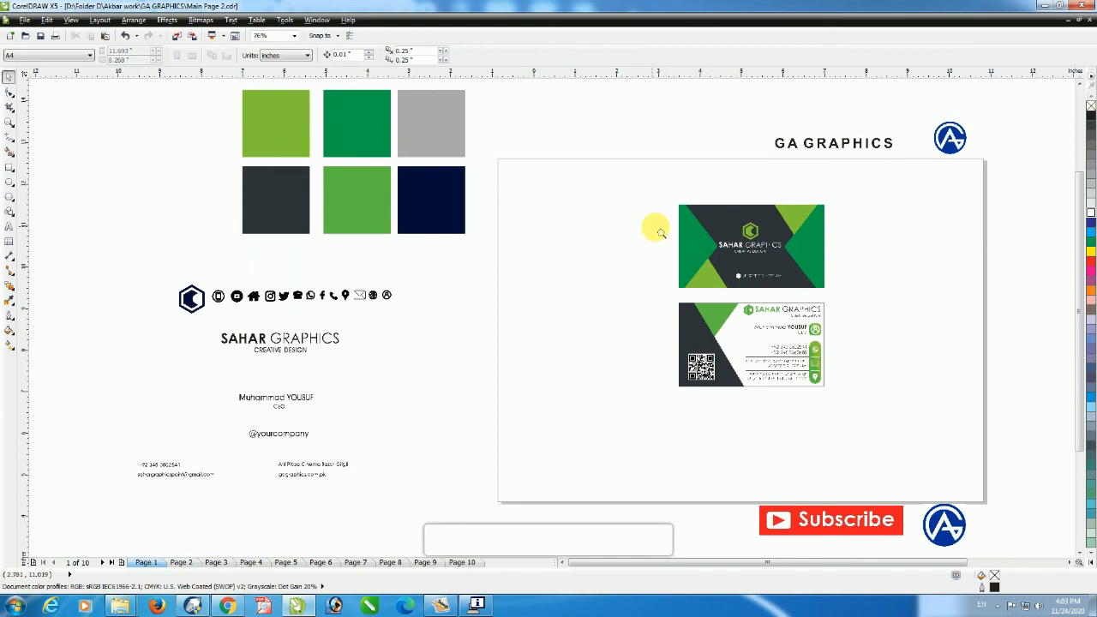
pyautogui.scroll(1, 730, 403)
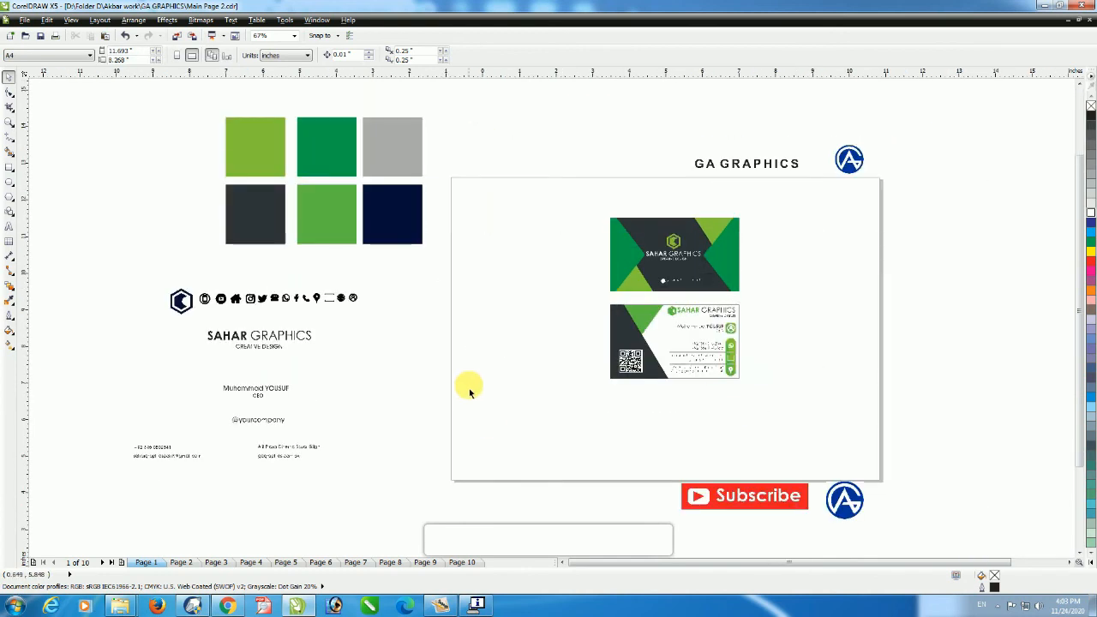
pyautogui.moveTo(450, 125); pyautogui.dragTo(4, 508)
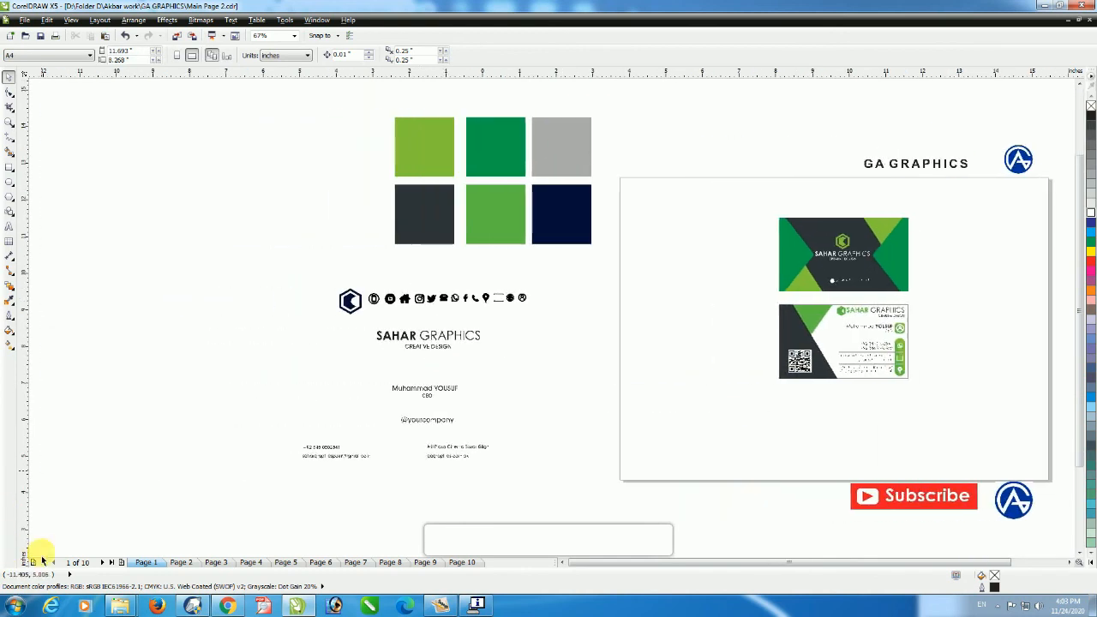
pyautogui.click(678, 267)
pyautogui.moveTo(558, 130); pyautogui.dragTo(712, 216)
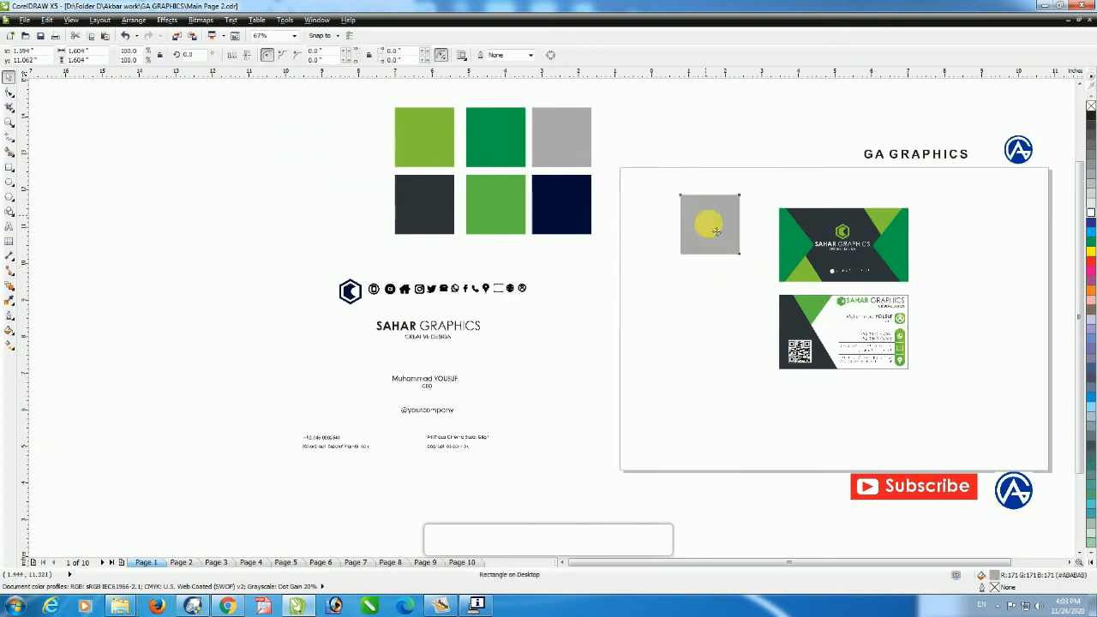
pyautogui.moveTo(740, 256); pyautogui.dragTo(918, 423)
pyautogui.hotkey('ctrl', 'z')
pyautogui.click(729, 264)
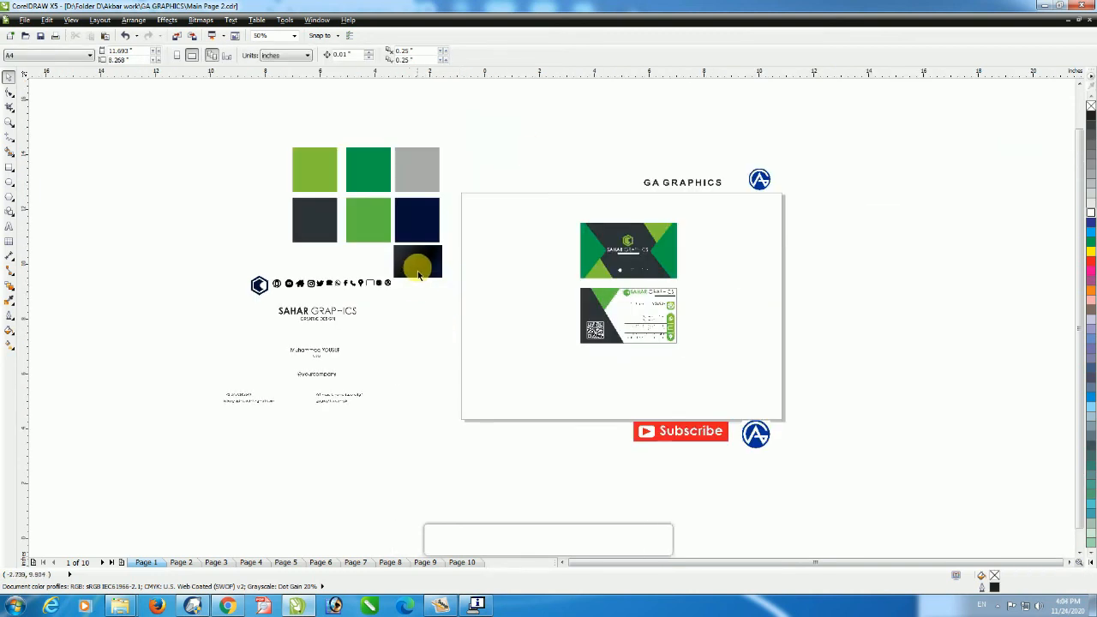
# Step: Move the dark gradient rectangle onto the page and delete the leftover source logo, icons and text beside the page
pyautogui.moveTo(418, 275); pyautogui.dragTo(525, 226)
pyautogui.moveTo(426, 272); pyautogui.dragTo(191, 442)
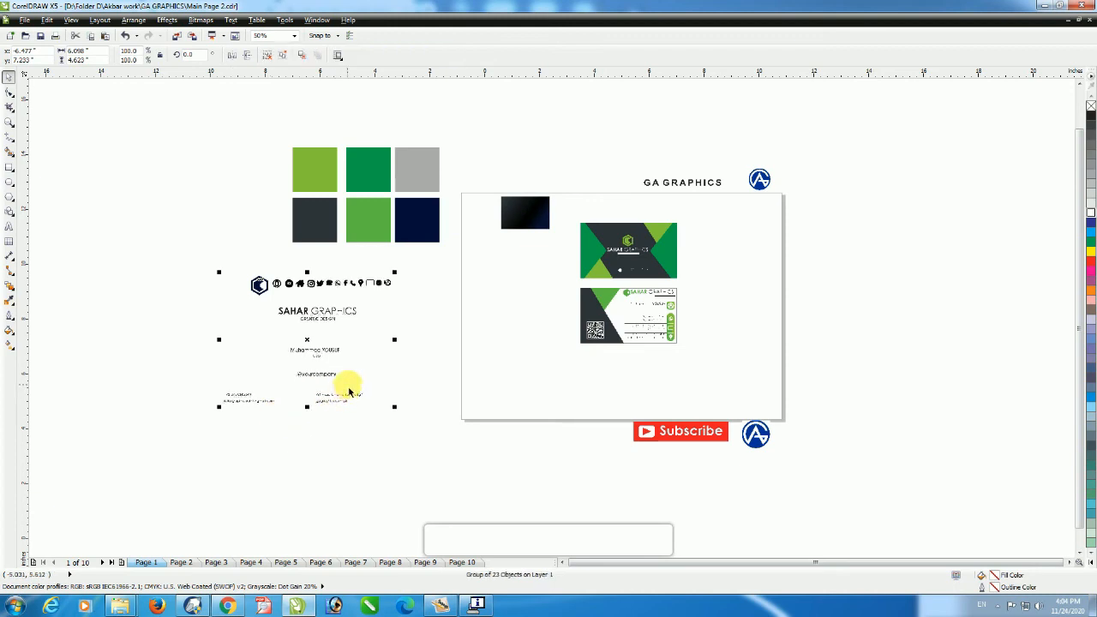
pyautogui.press('Delete')
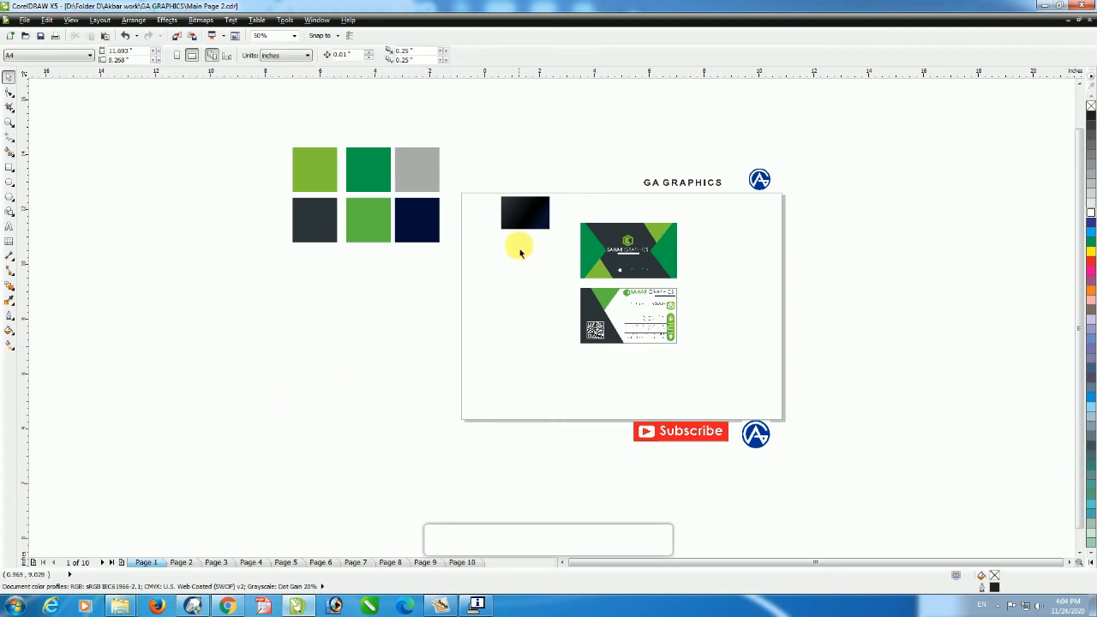
# Step: Enlarge the gradient rectangle behind both business cards to about 10.49 by 6.99 inches as a backdrop
pyautogui.click(517, 218)
pyautogui.moveTo(549, 229); pyautogui.dragTo(760, 409)
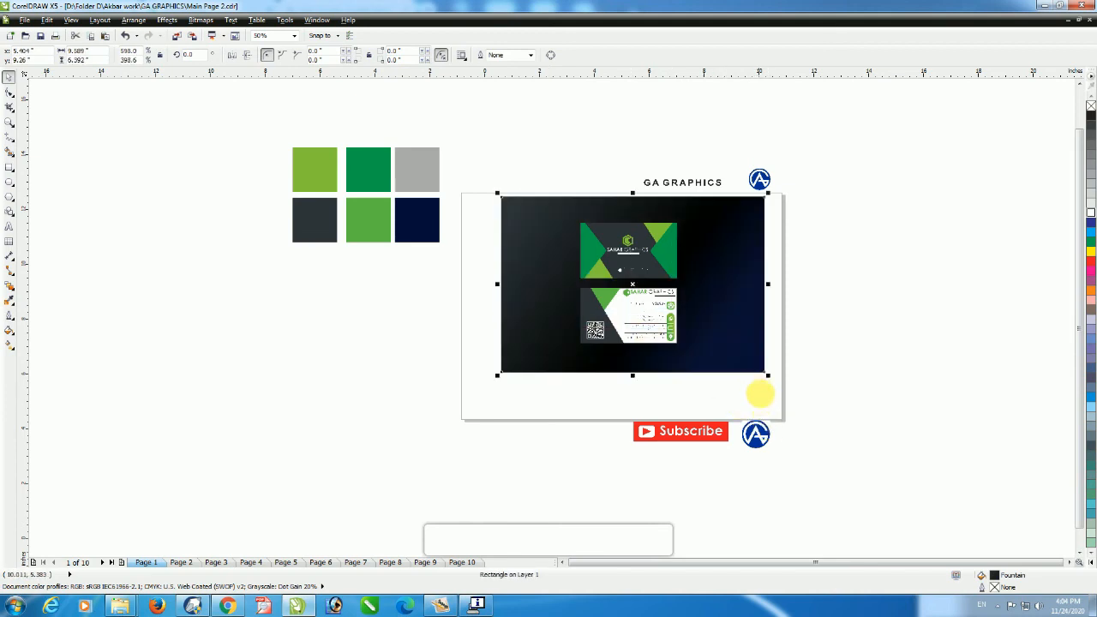
pyautogui.scroll(2, 780, 366)
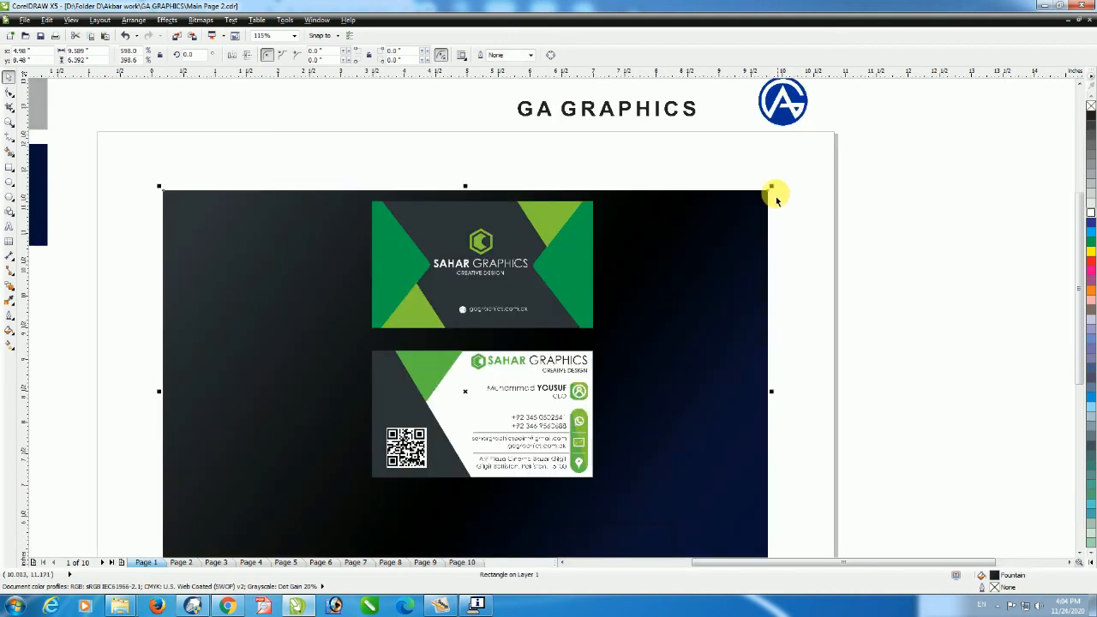
pyautogui.moveTo(782, 181); pyautogui.dragTo(808, 171)
pyautogui.scroll(-2, 448, 135)
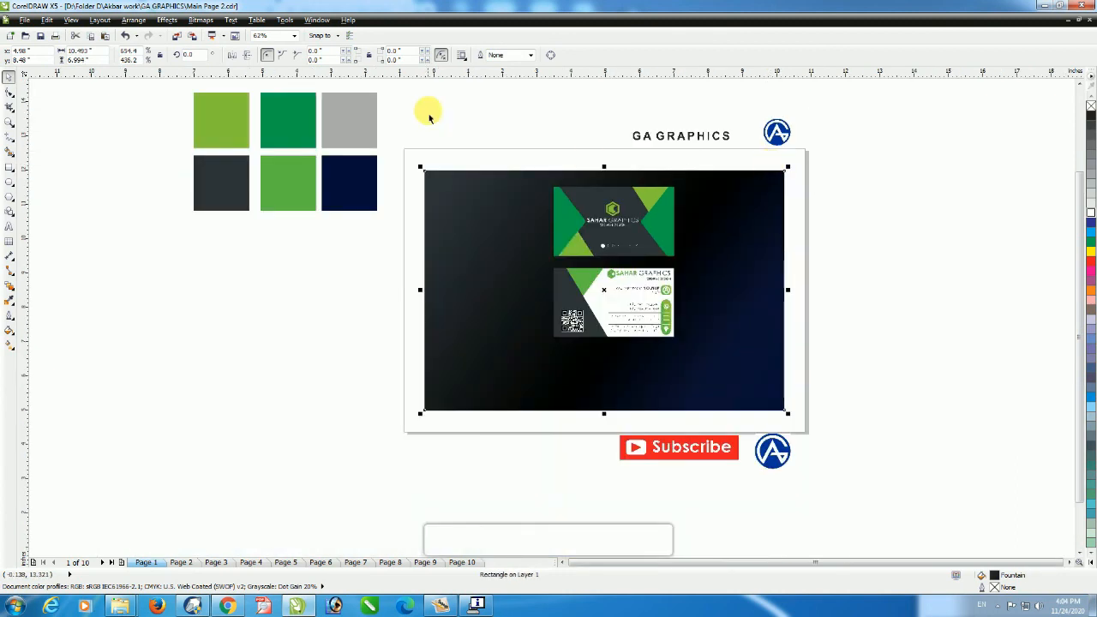
# Step: Delete the six colour swatch squares beside the page
pyautogui.click(391, 97)
pyautogui.moveTo(391, 97); pyautogui.dragTo(106, 245)
pyautogui.press('Delete')
pyautogui.click(507, 232)
pyautogui.click(798, 478)
# Step: Group all objects of the two cards and centre the group horizontally and vertically on the gradient backdrop
pyautogui.scroll(1, 852, 243)
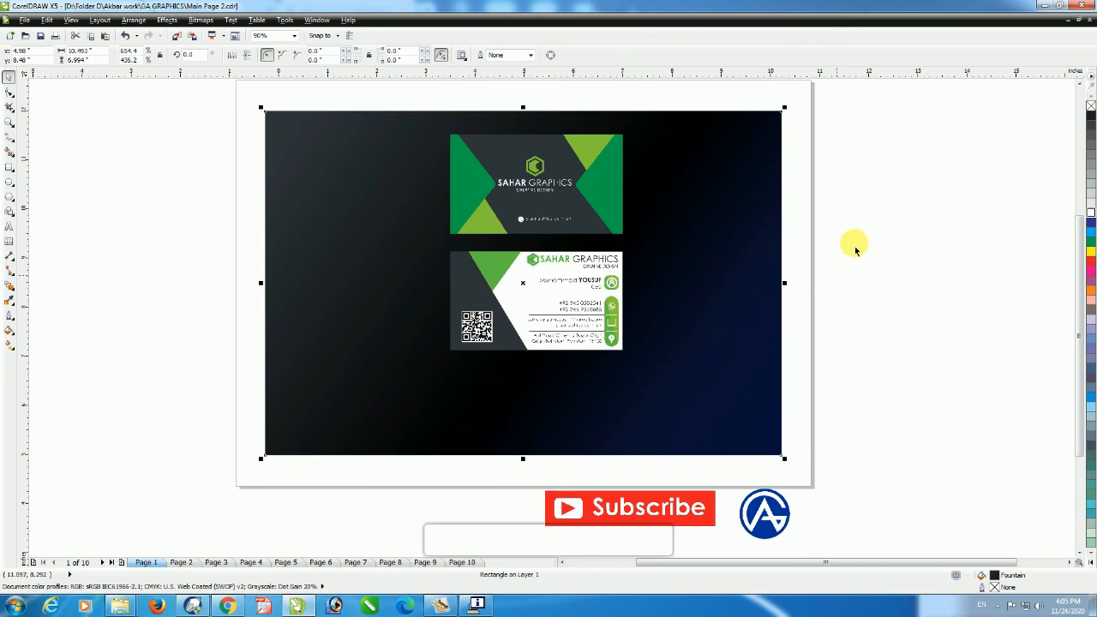
pyautogui.moveTo(818, 122); pyautogui.dragTo(428, 385)
pyautogui.moveTo(564, 305); pyautogui.dragTo(532, 337)
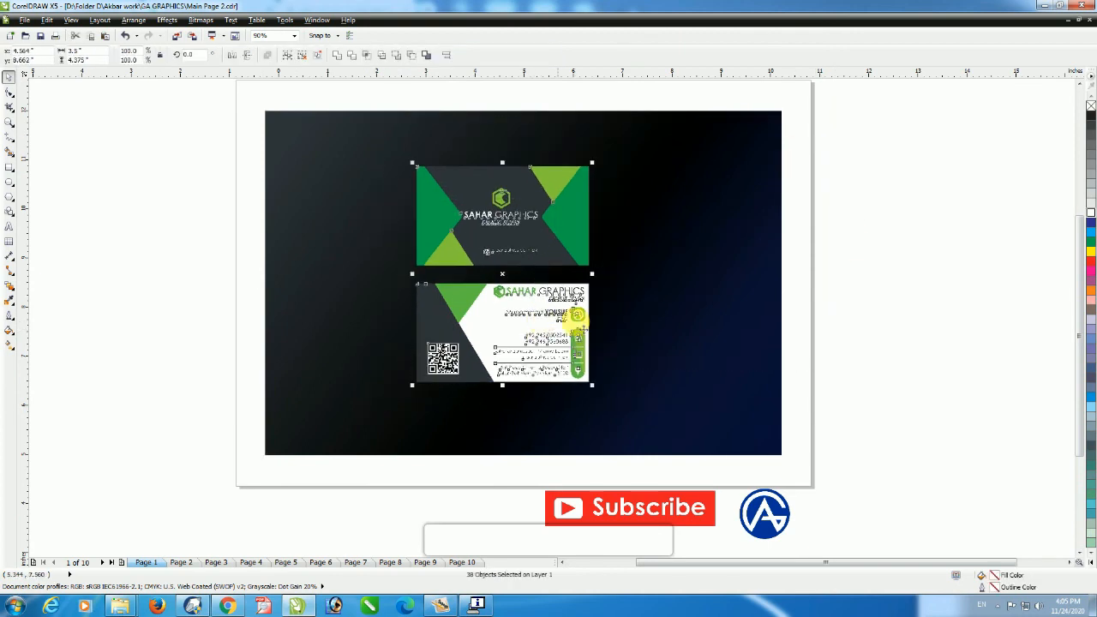
pyautogui.hotkey('ctrl', 'g')
pyautogui.keyDown('shift'); pyautogui.click(653, 336); pyautogui.keyUp('shift')
pyautogui.press('e')
pyautogui.press('c')
pyautogui.click(567, 249)
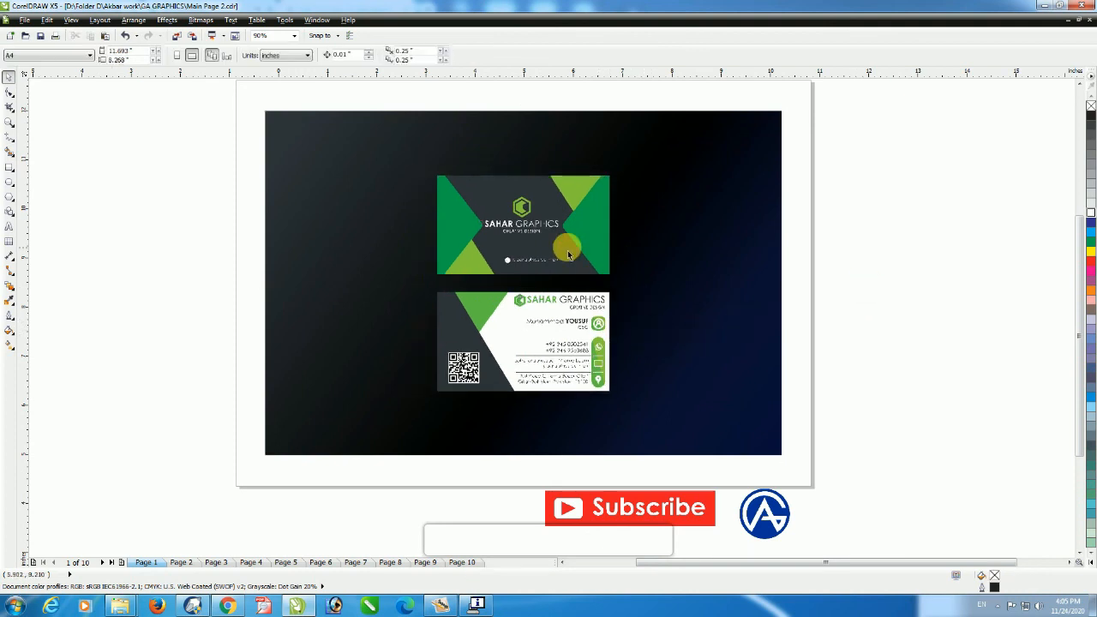
# Step: Fit all objects in view and check the finished card layout in a full-screen preview
pyautogui.moveTo(410, 139); pyautogui.dragTo(738, 506)
pyautogui.press('F4')
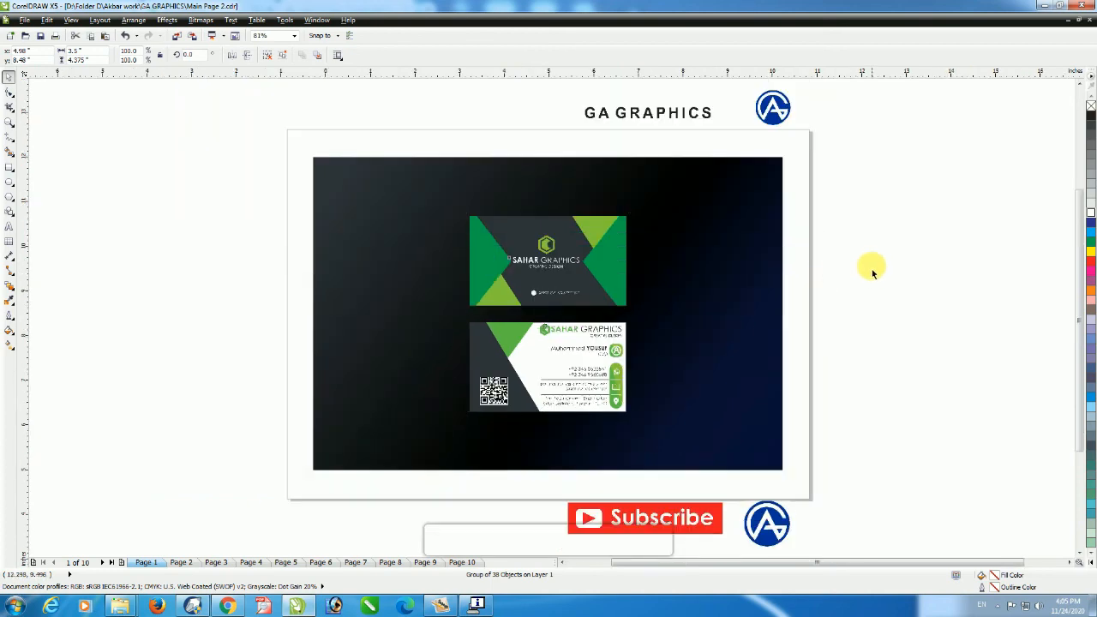
pyautogui.click(932, 252)
pyautogui.press('F9')
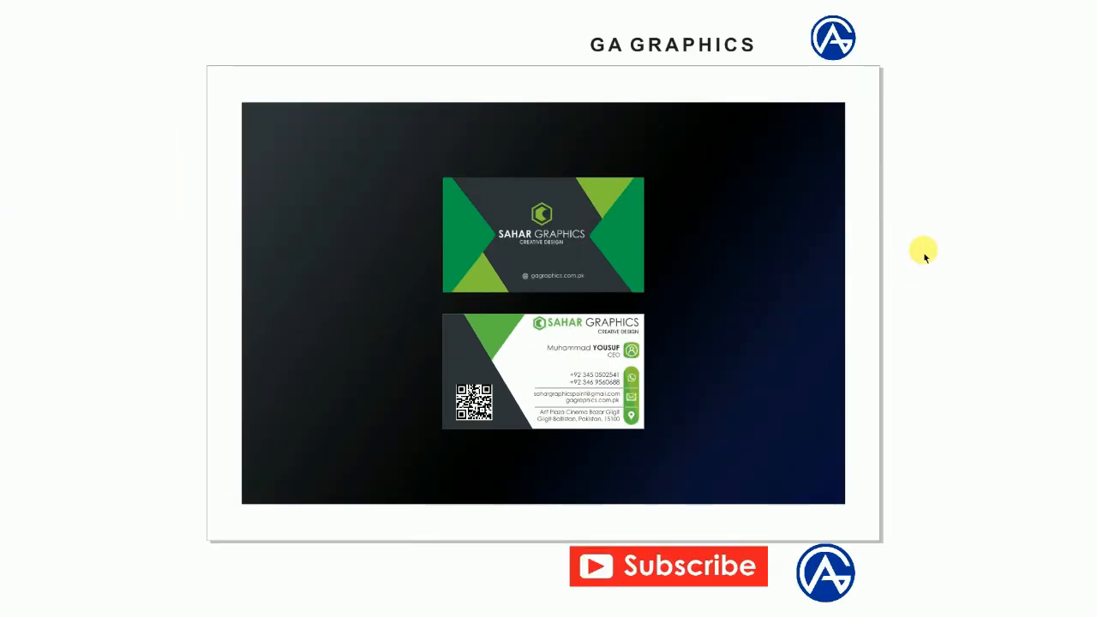
pyautogui.press('F9')
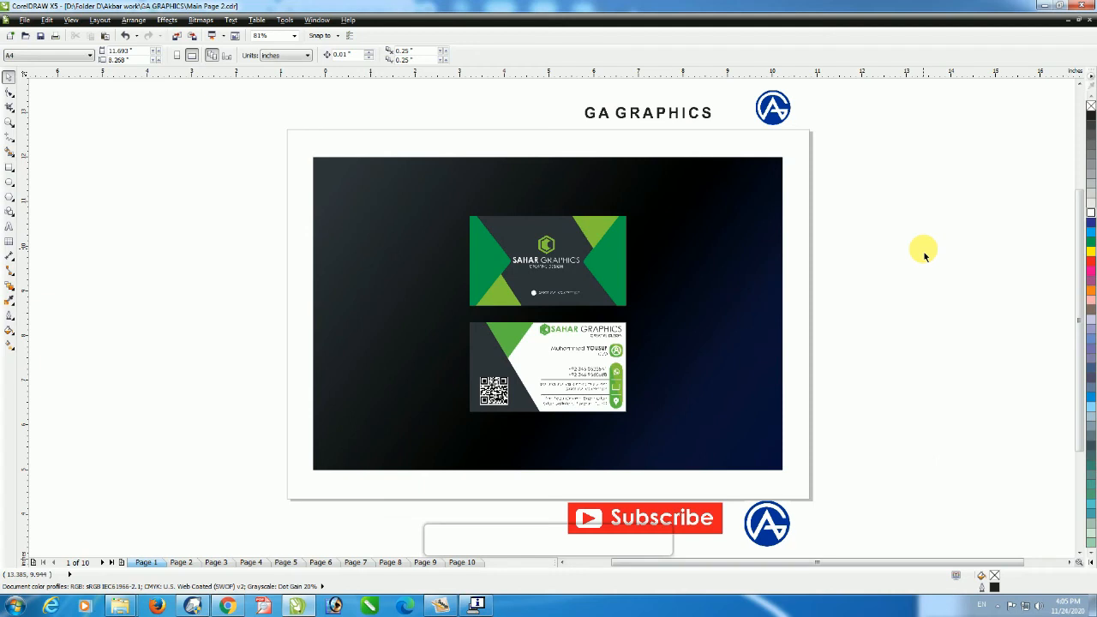